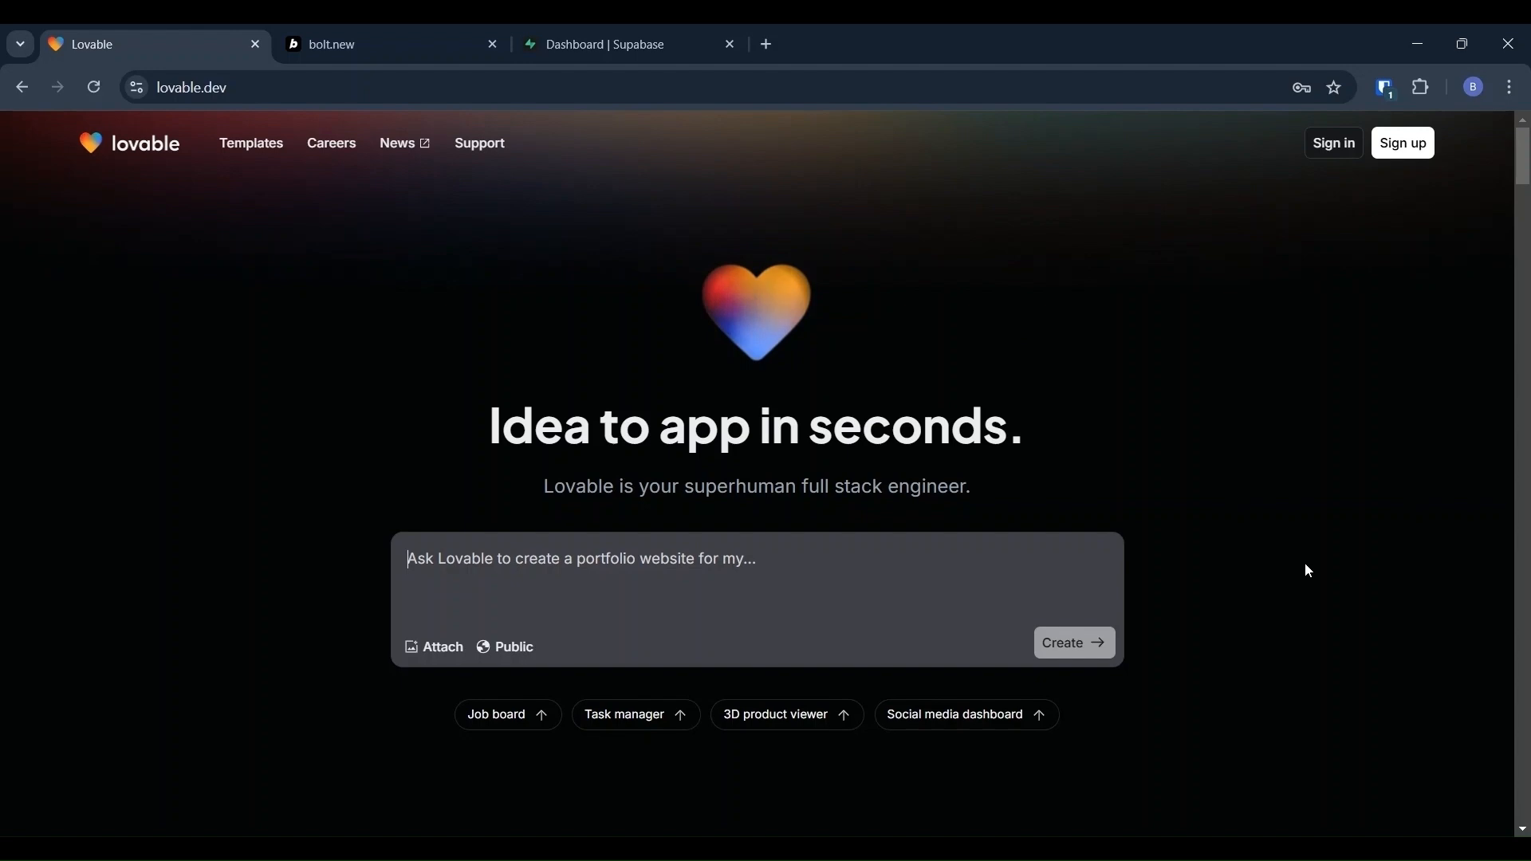
Step: Switch to the Supabase projects dashboard and scroll down through it
{"action": "scroll", "coordinate": [1304, 562], "scroll_direction": "down", "scroll_amount": 4}
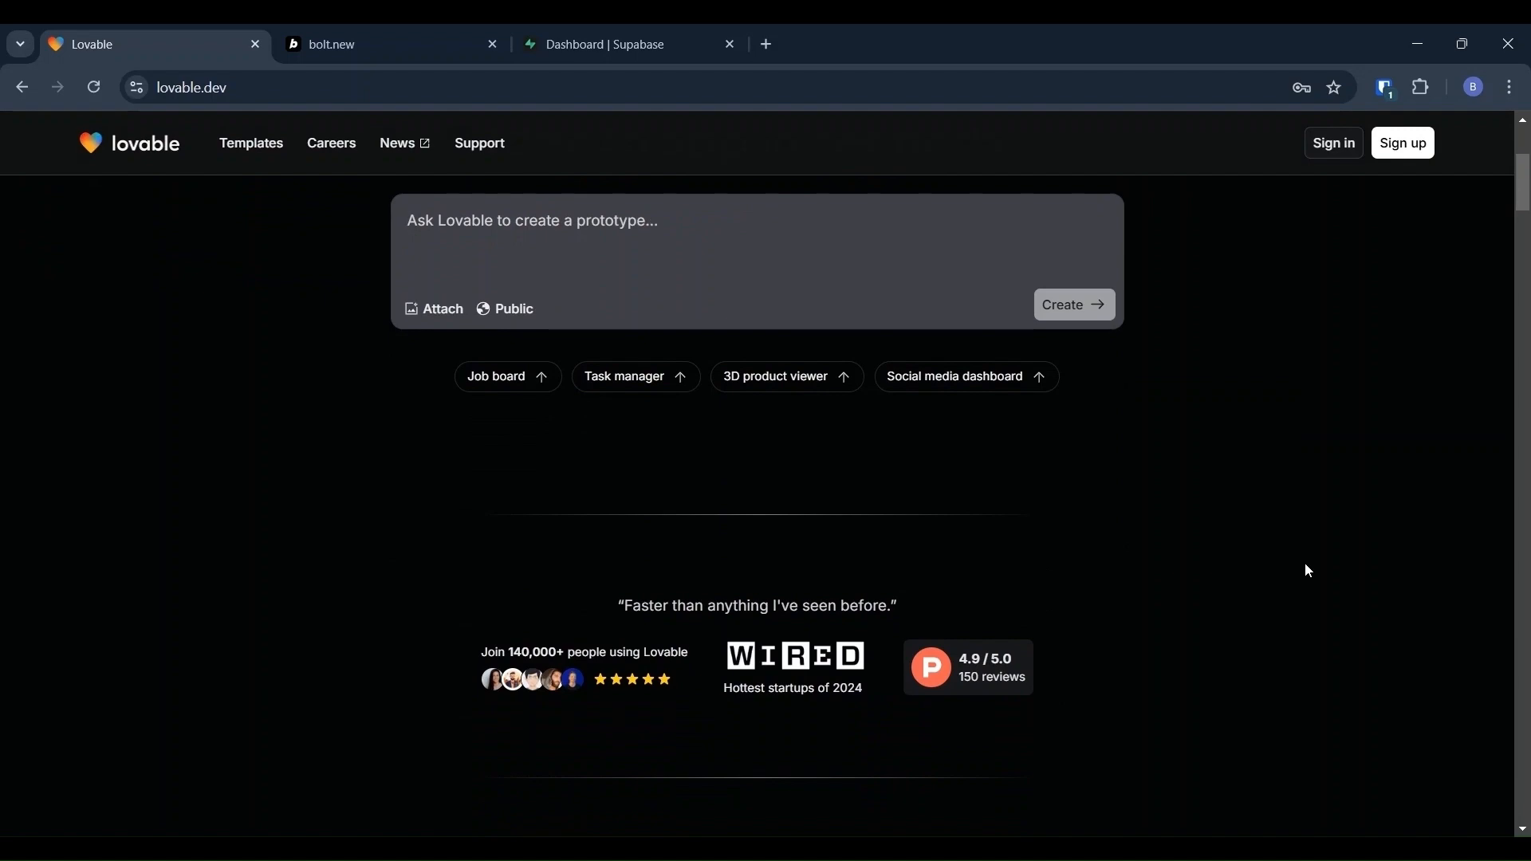
{"action": "scroll", "coordinate": [1306, 567], "scroll_direction": "up", "scroll_amount": 4}
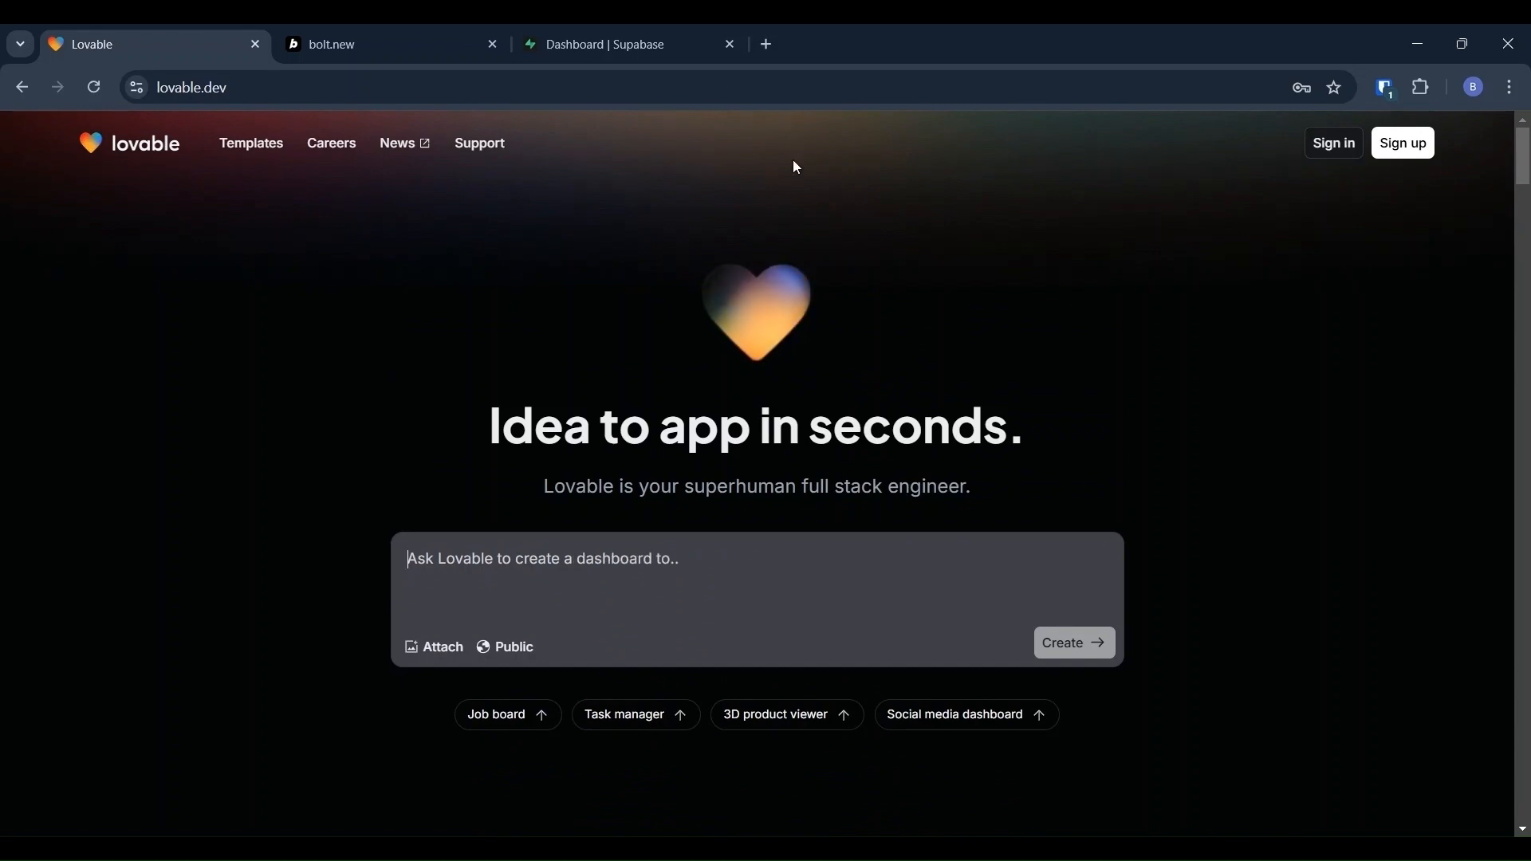
{"action": "left_click", "coordinate": [679, 33]}
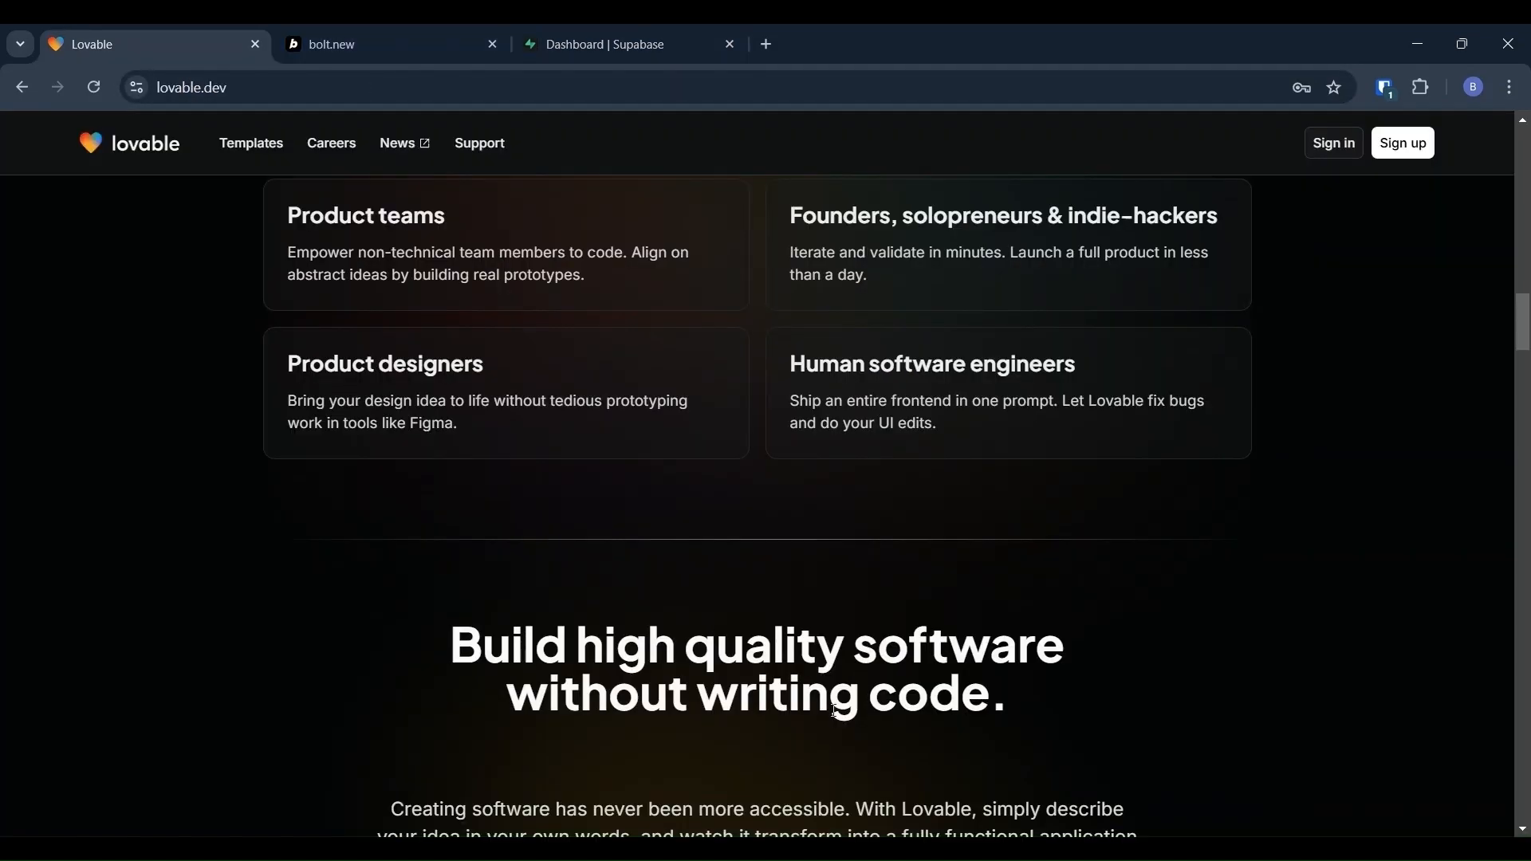
{"action": "scroll", "coordinate": [834, 709], "scroll_direction": "down", "scroll_amount": 9}
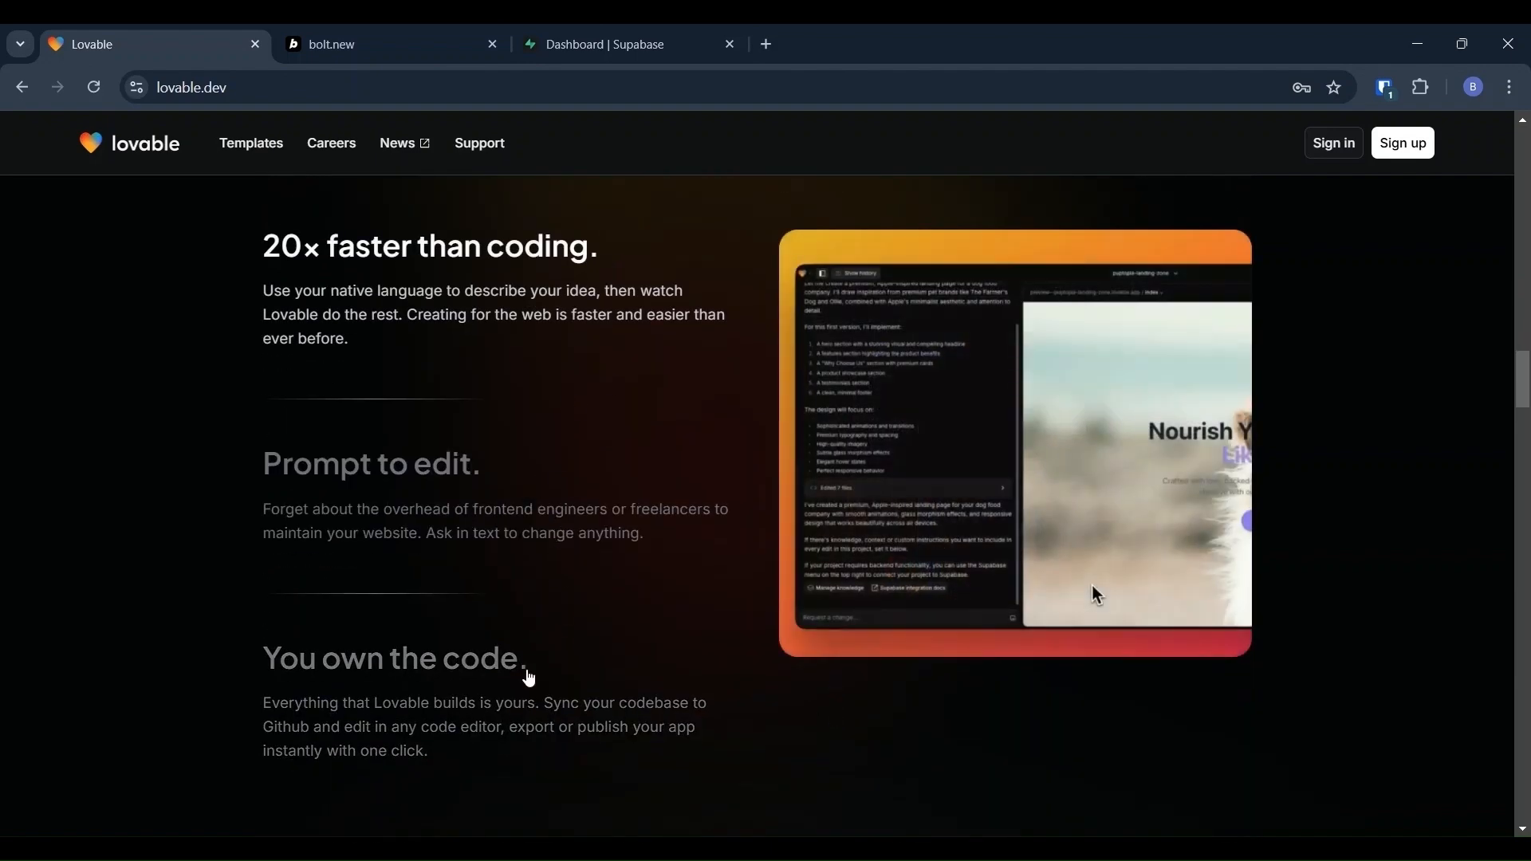
{"action": "scroll", "coordinate": [526, 677], "scroll_direction": "down", "scroll_amount": 3}
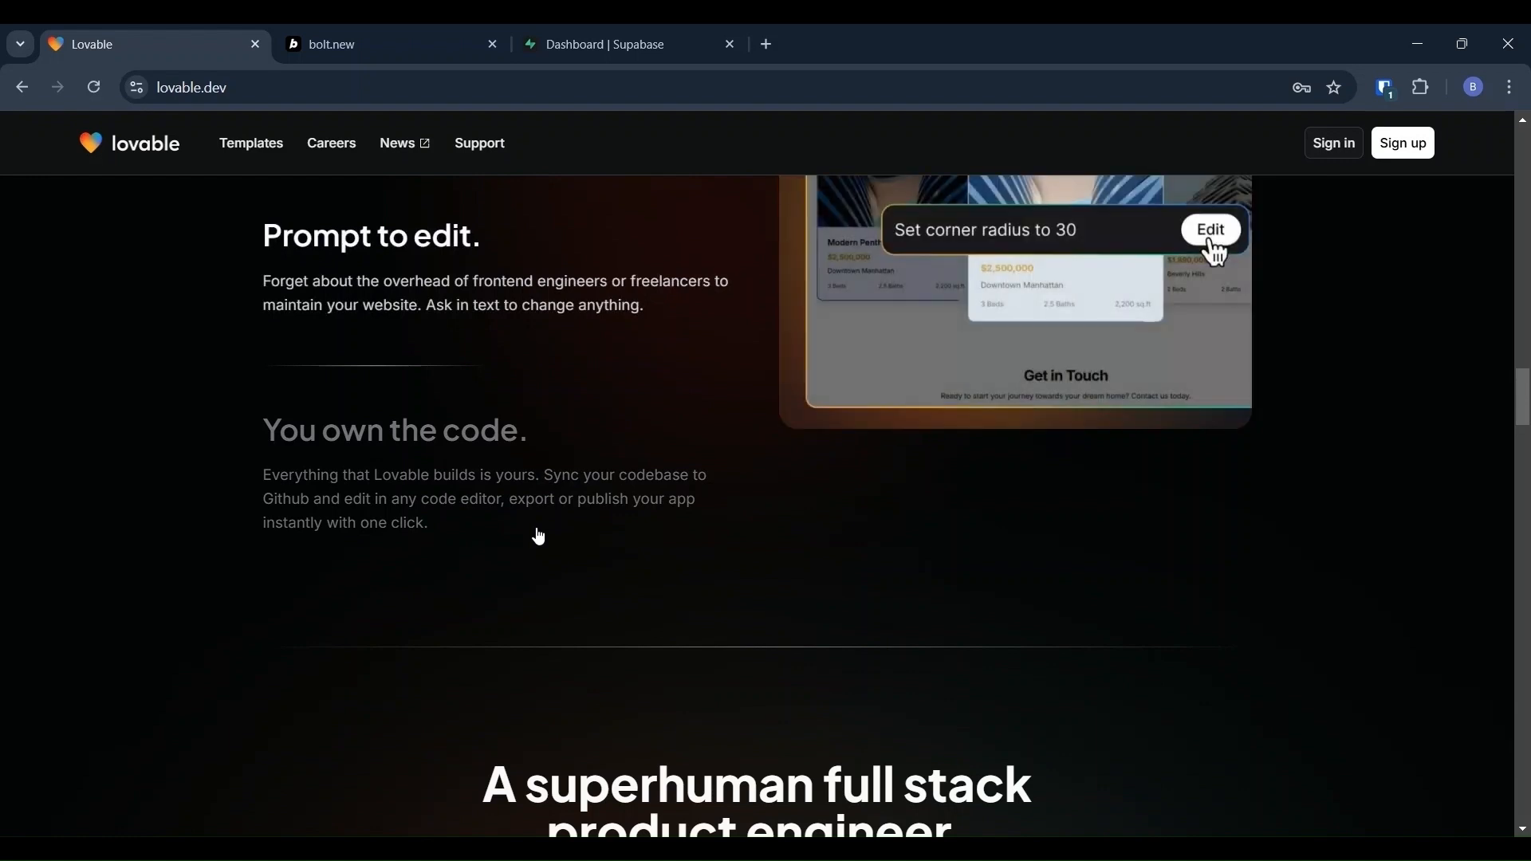
{"action": "scroll", "coordinate": [539, 537], "scroll_direction": "down", "scroll_amount": 8}
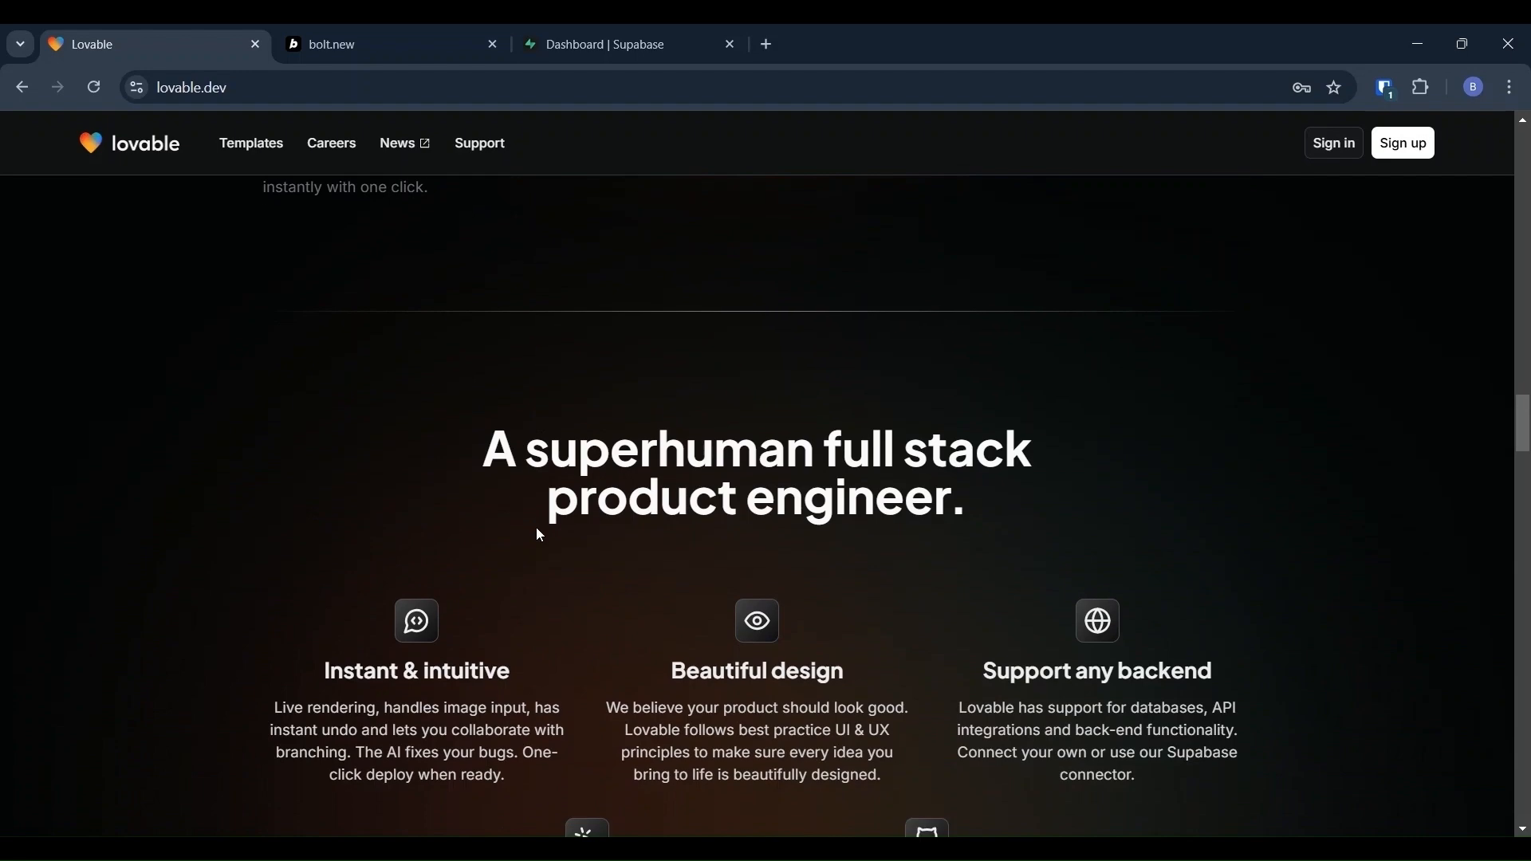
{"action": "scroll", "coordinate": [536, 528], "scroll_direction": "down", "scroll_amount": 10}
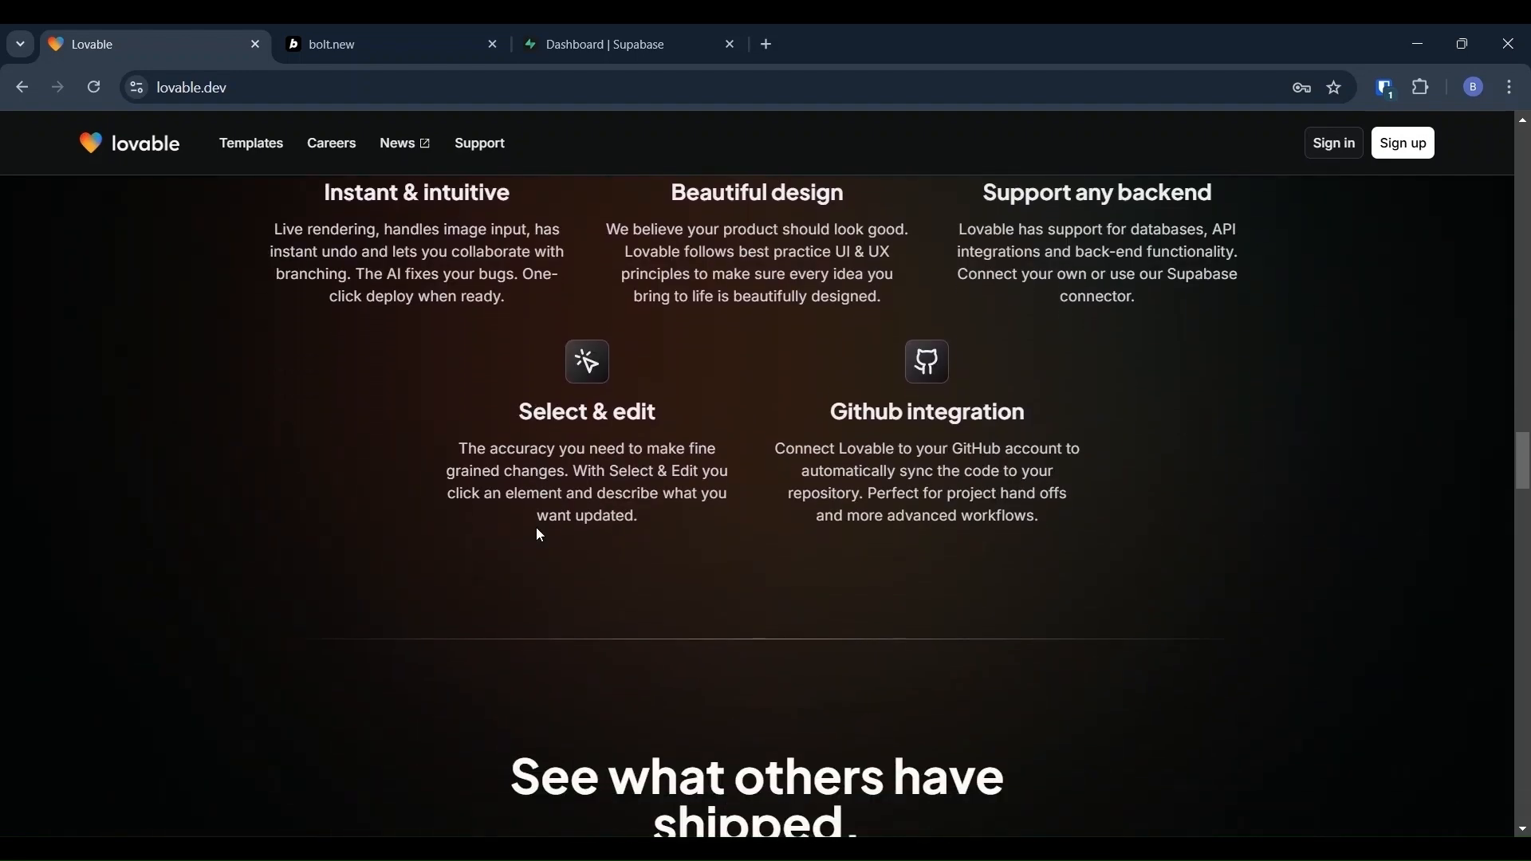
{"action": "scroll", "coordinate": [538, 528], "scroll_direction": "down", "scroll_amount": 1}
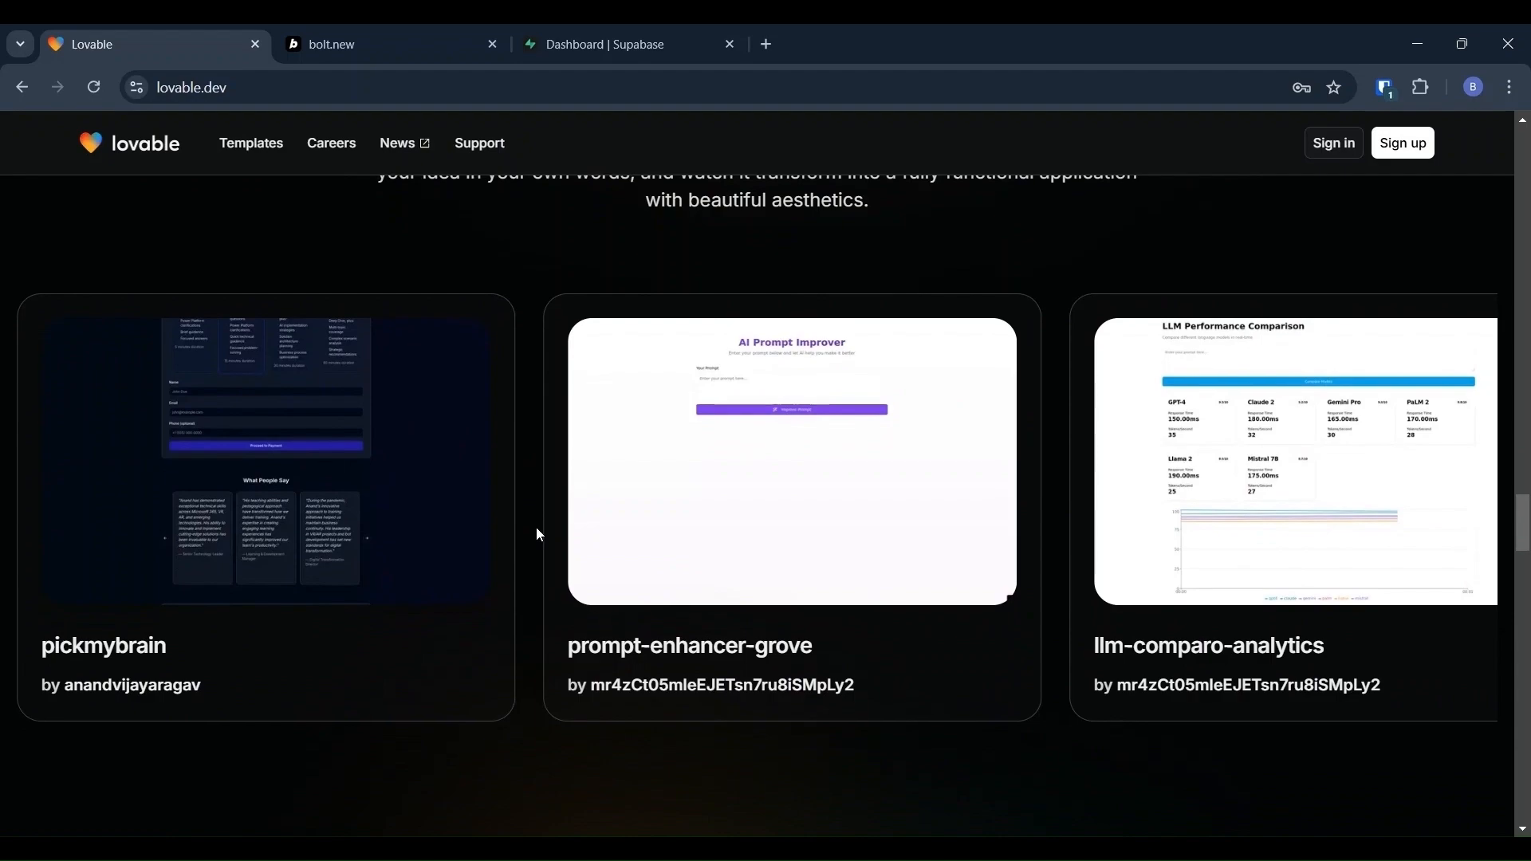
{"action": "scroll", "coordinate": [538, 535], "scroll_direction": "down", "scroll_amount": 15}
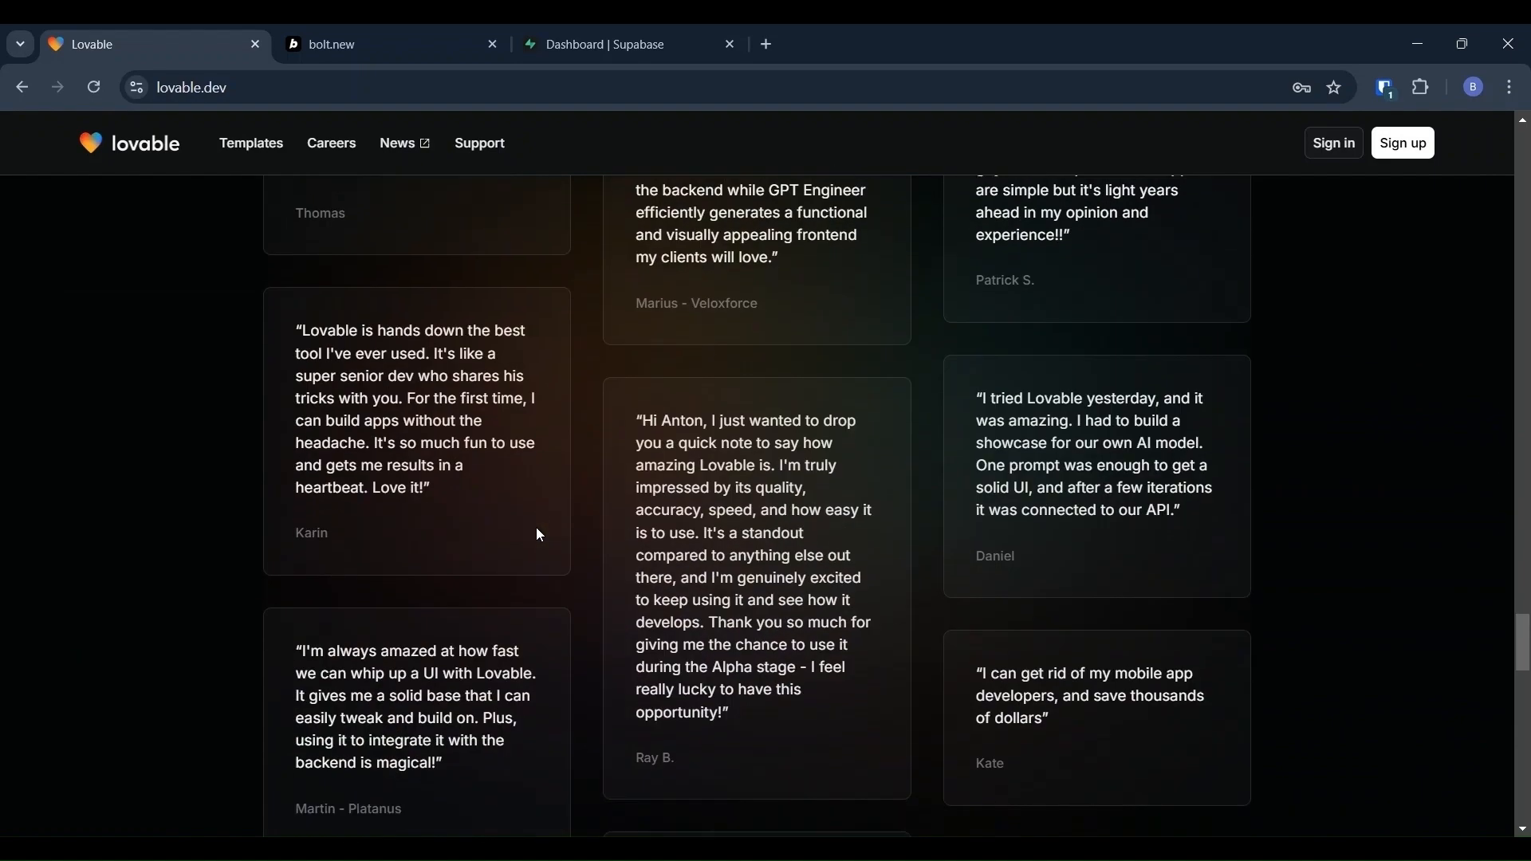
{"action": "scroll", "coordinate": [539, 536], "scroll_direction": "down", "scroll_amount": 14}
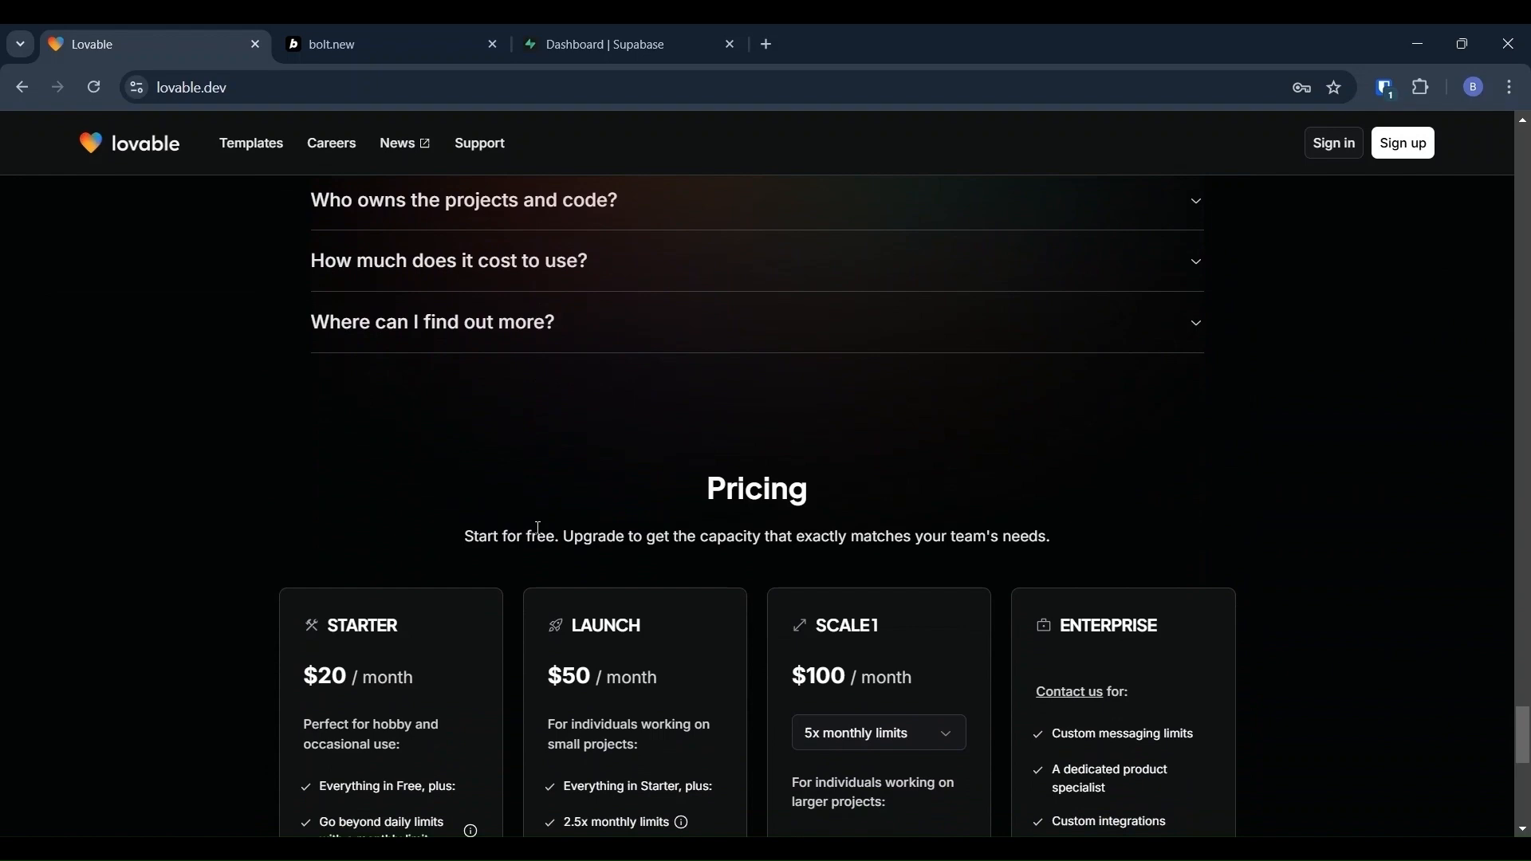
{"action": "scroll", "coordinate": [538, 529], "scroll_direction": "down", "scroll_amount": 6}
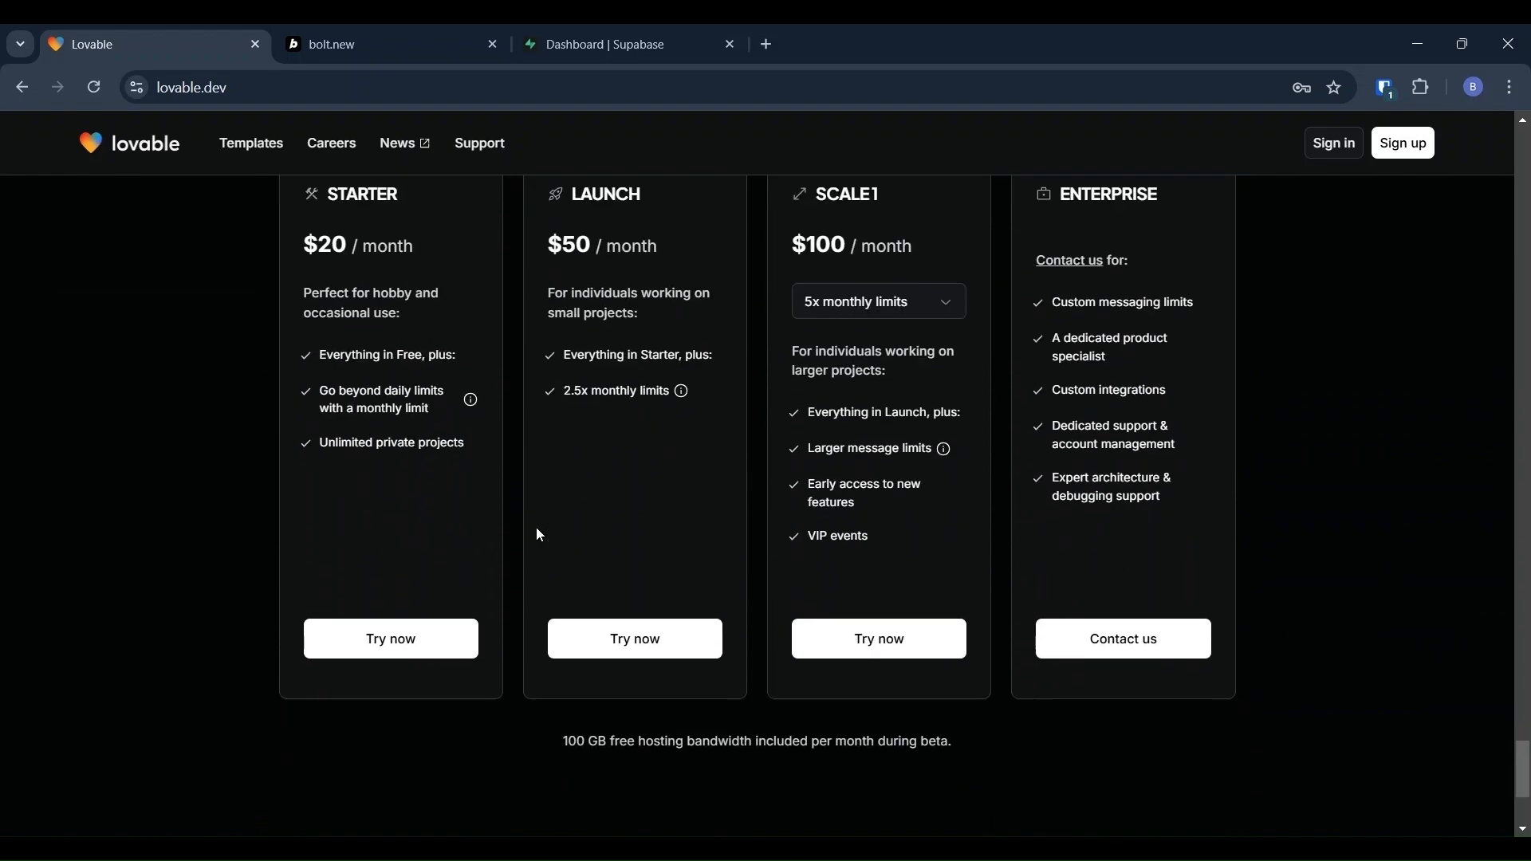
Step: Scroll back up, then move to the bolt.new tab and scroll its start page
{"action": "scroll", "coordinate": [539, 535], "scroll_direction": "up", "scroll_amount": 12}
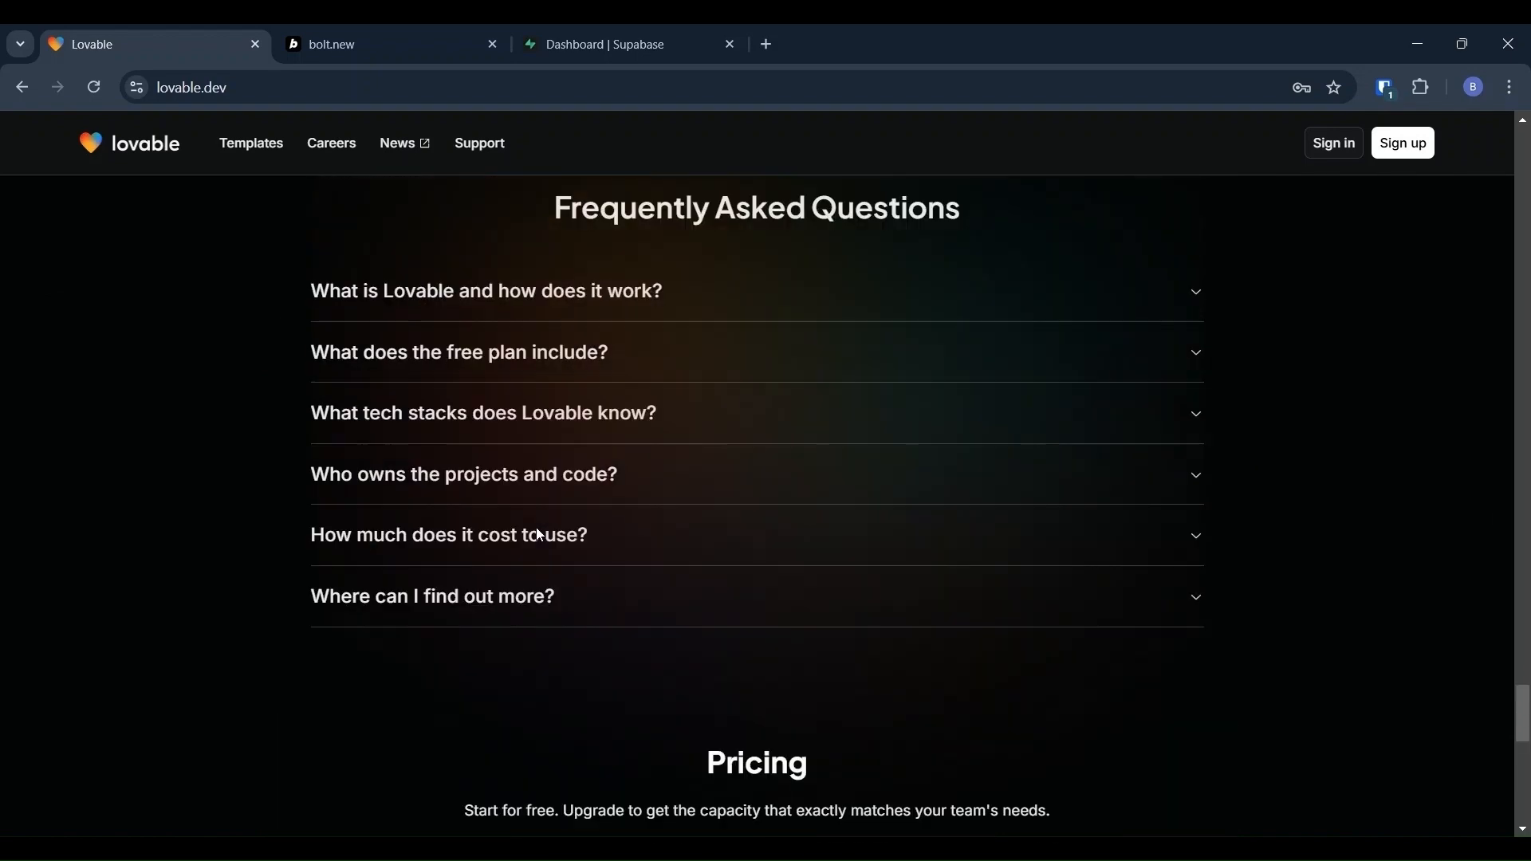
{"action": "scroll", "coordinate": [539, 534], "scroll_direction": "up", "scroll_amount": 12}
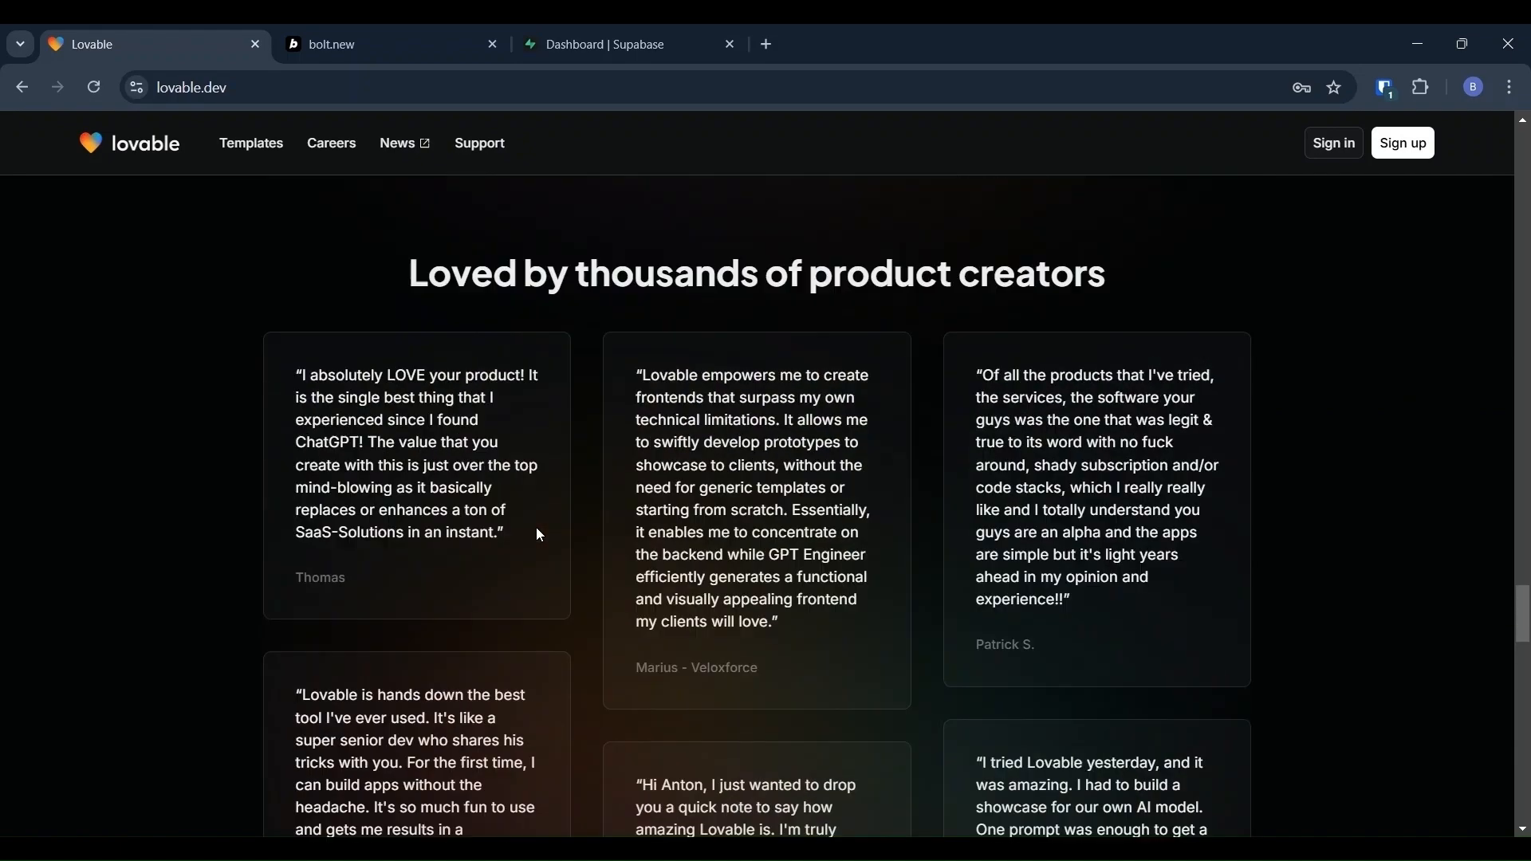
{"action": "scroll", "coordinate": [539, 531], "scroll_direction": "up", "scroll_amount": 15}
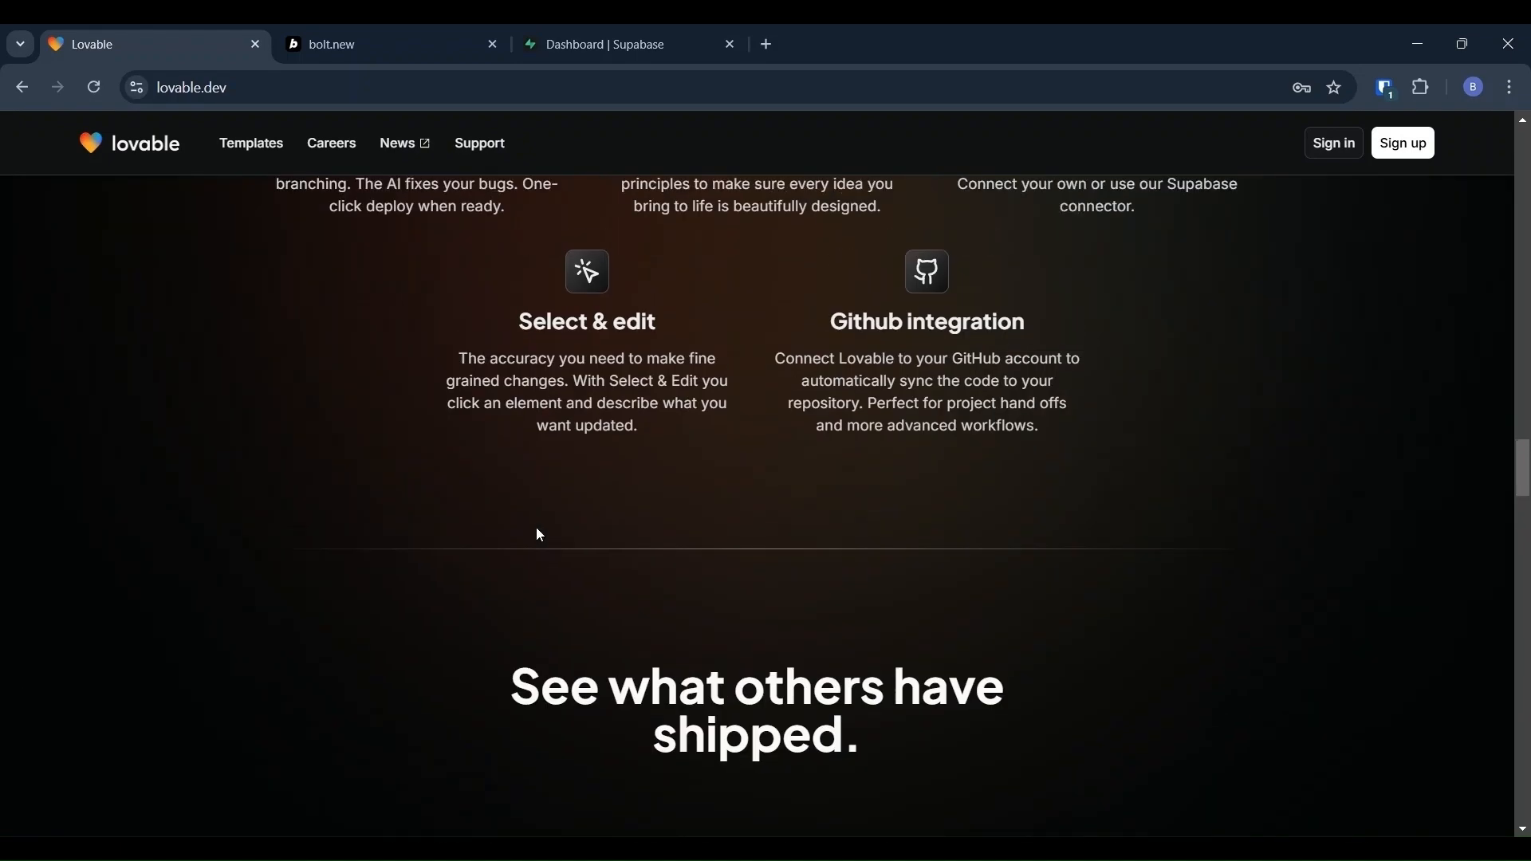
{"action": "scroll", "coordinate": [541, 535], "scroll_direction": "up", "scroll_amount": 10}
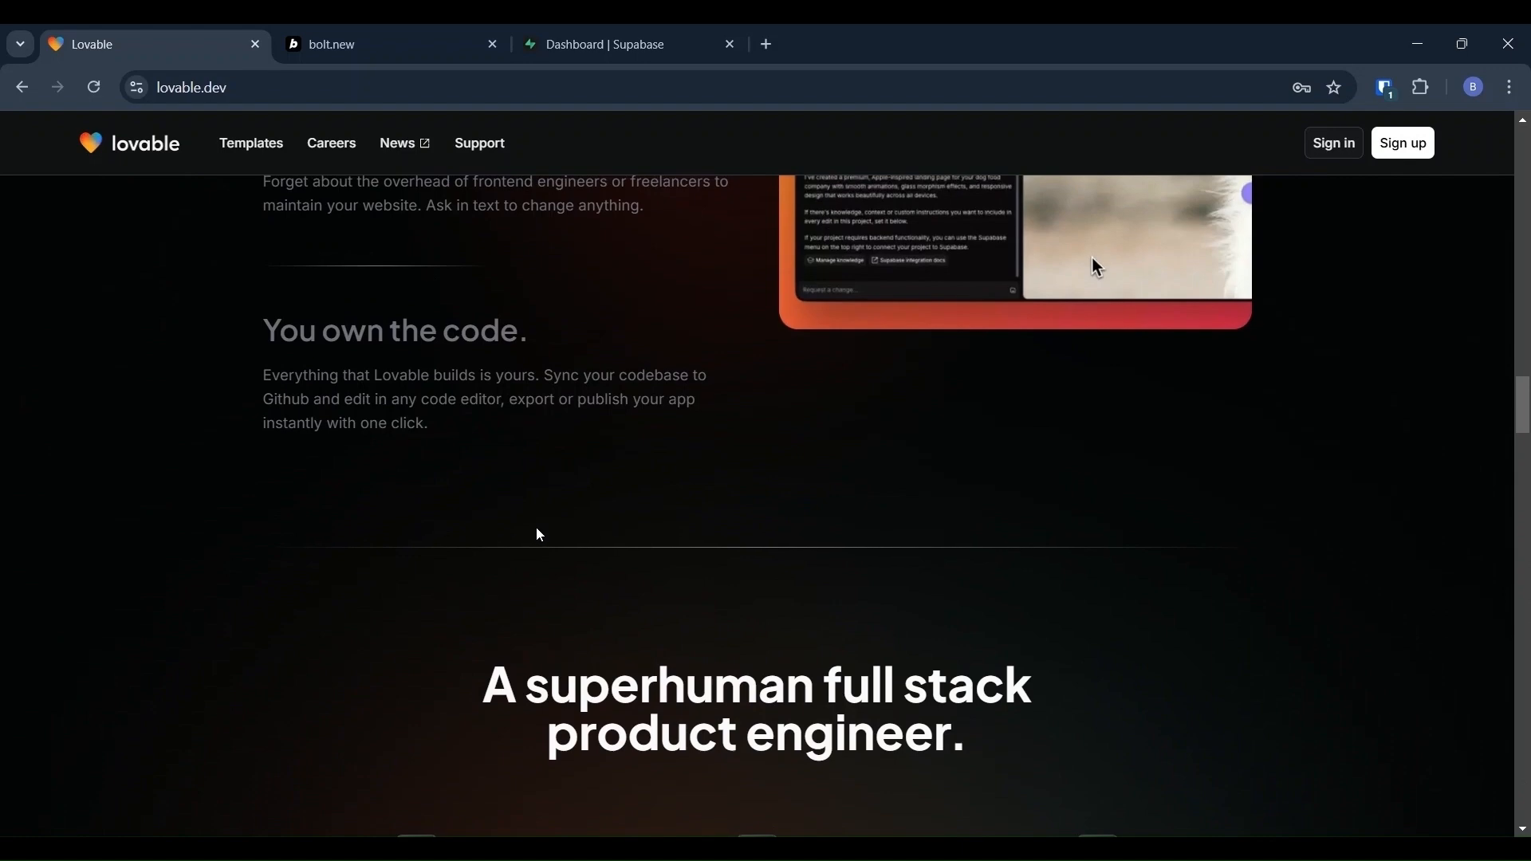
{"action": "scroll", "coordinate": [539, 533], "scroll_direction": "up", "scroll_amount": 6}
{"action": "key", "text": "ctrl+Tab"}
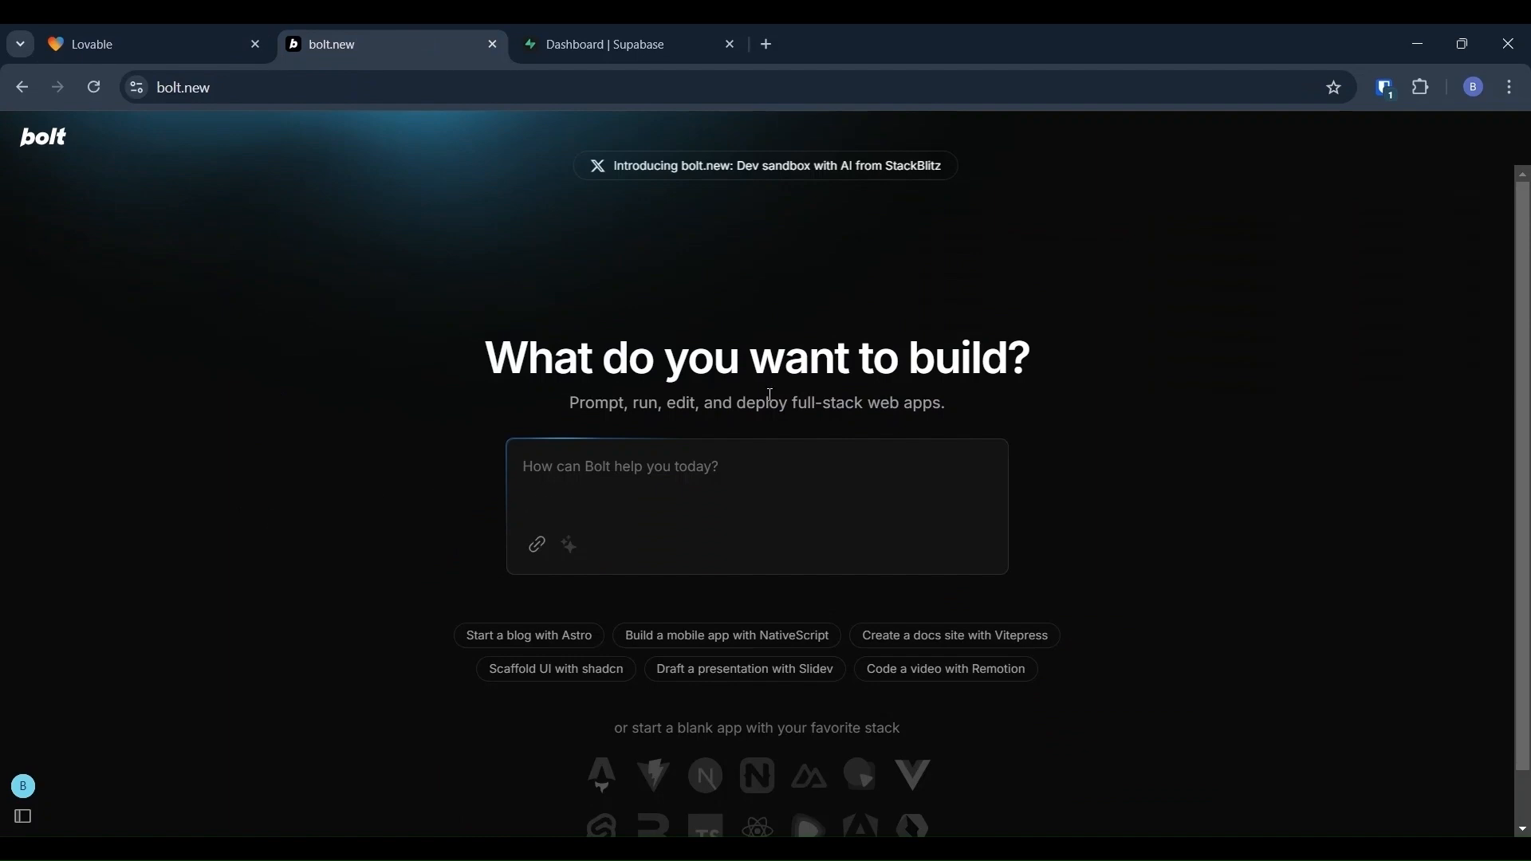
{"action": "scroll", "coordinate": [1194, 429], "scroll_direction": "down", "scroll_amount": 1}
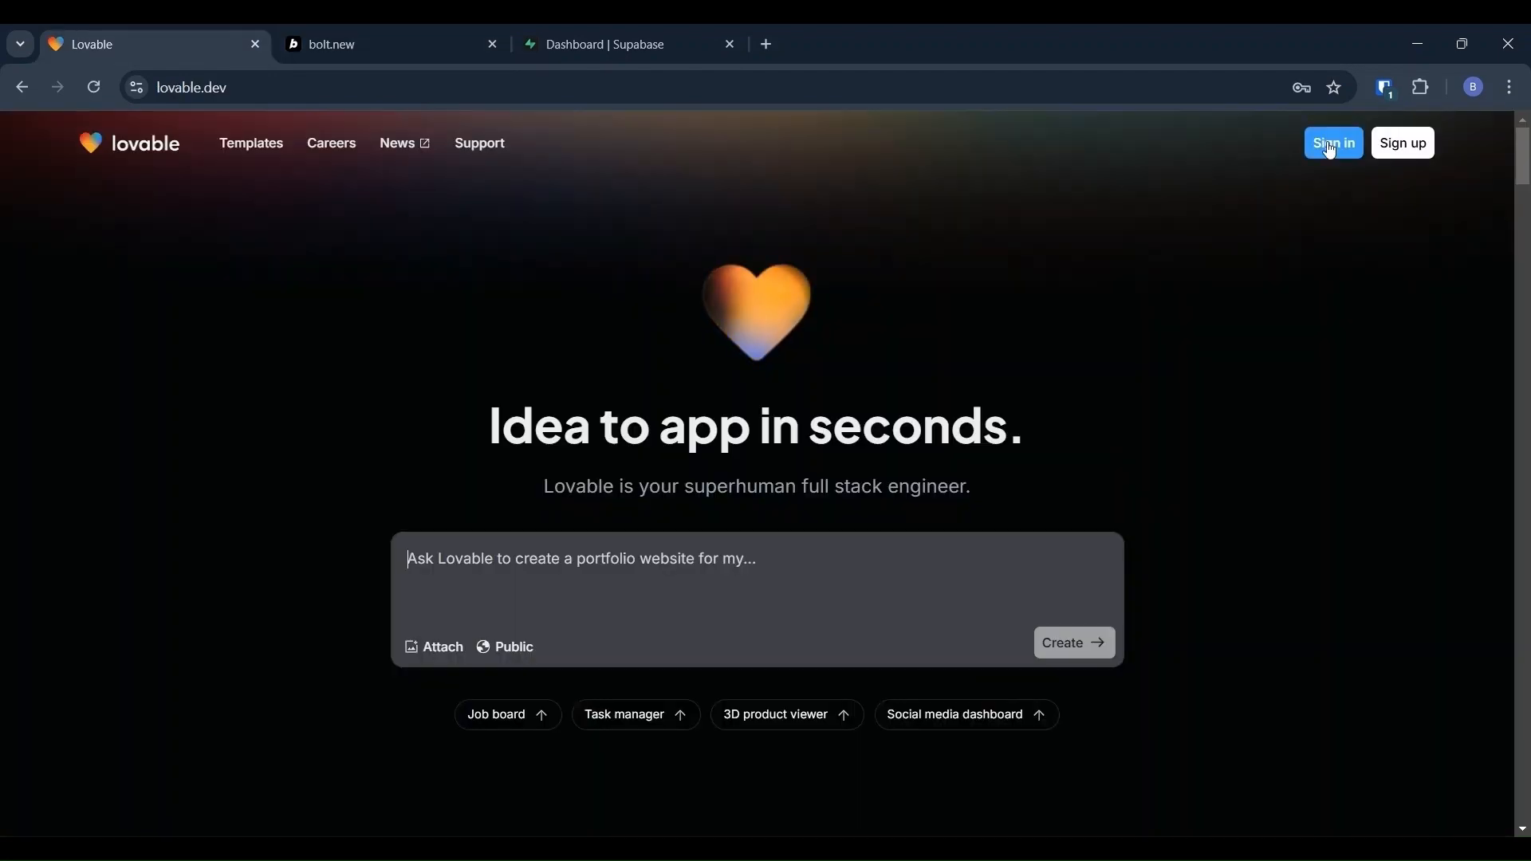
Step: Sign in to Lovable with the saved login's email and password
{"action": "left_click", "coordinate": [1327, 142]}
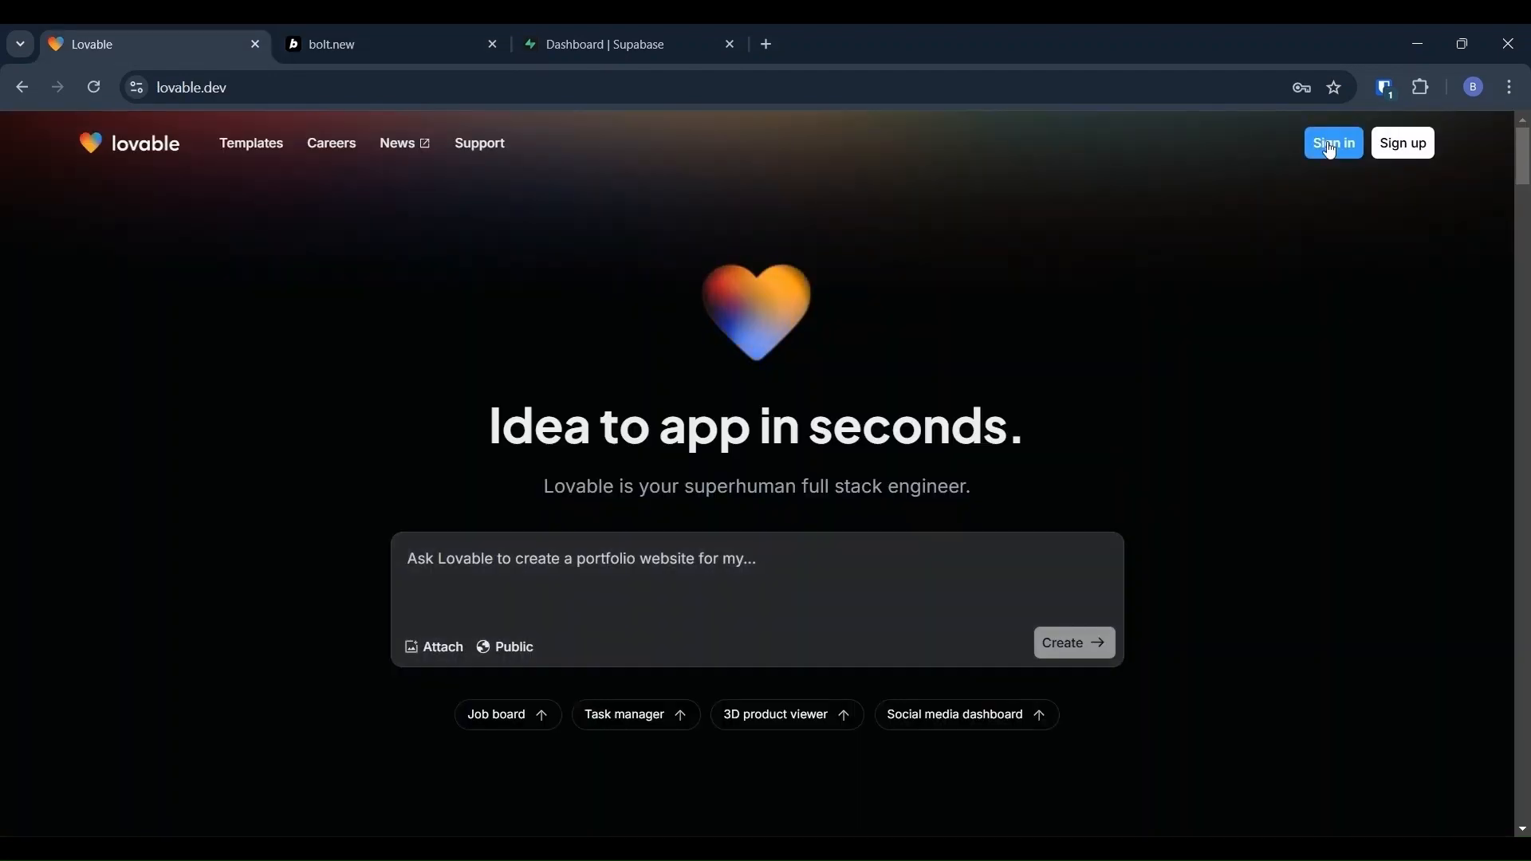
{"action": "left_click", "coordinate": [1148, 478]}
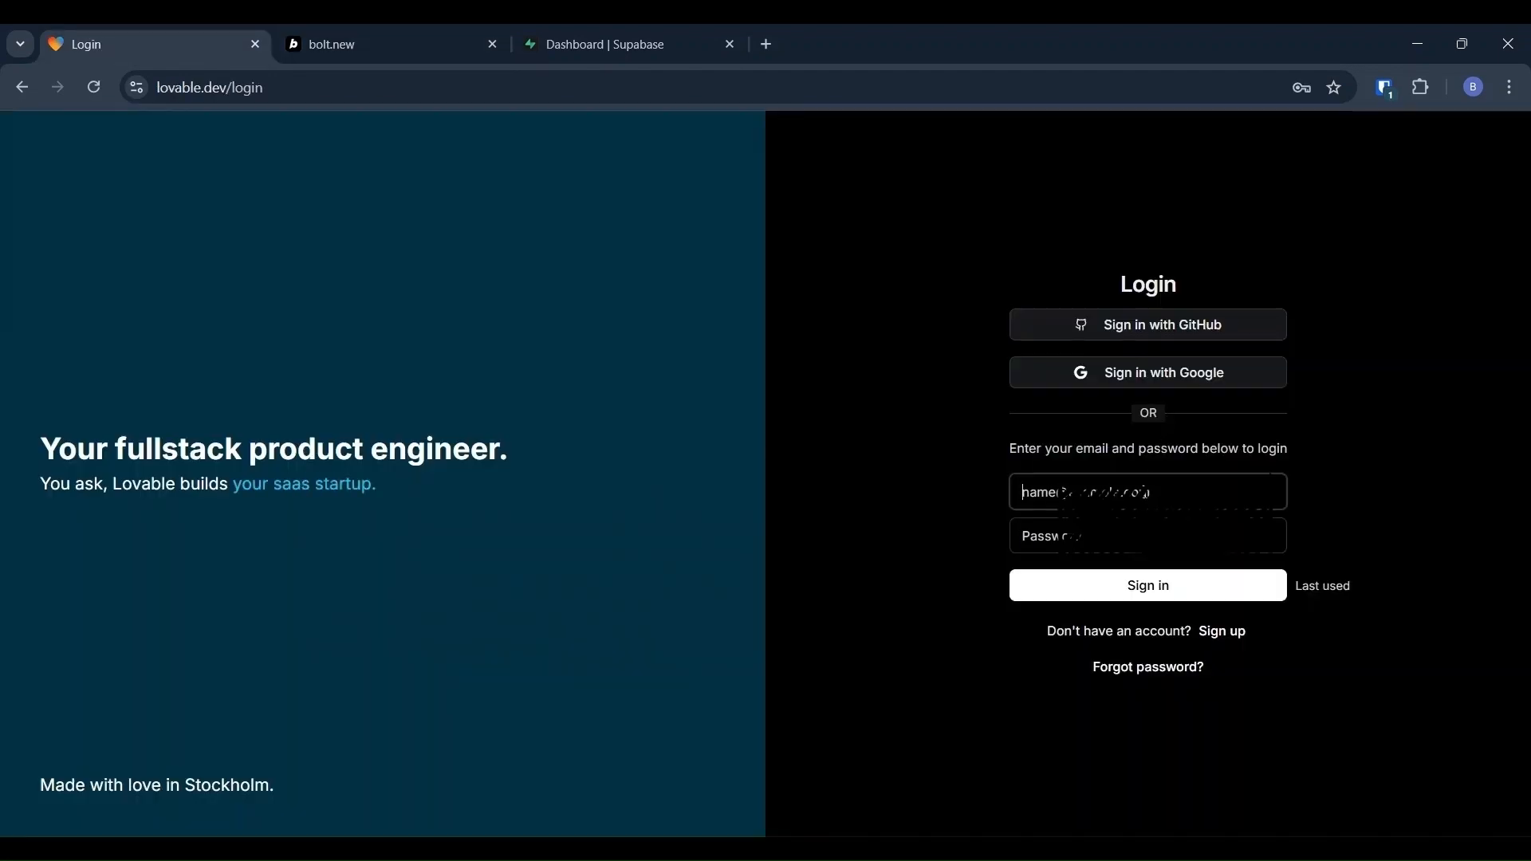
{"action": "left_click", "coordinate": [1207, 550]}
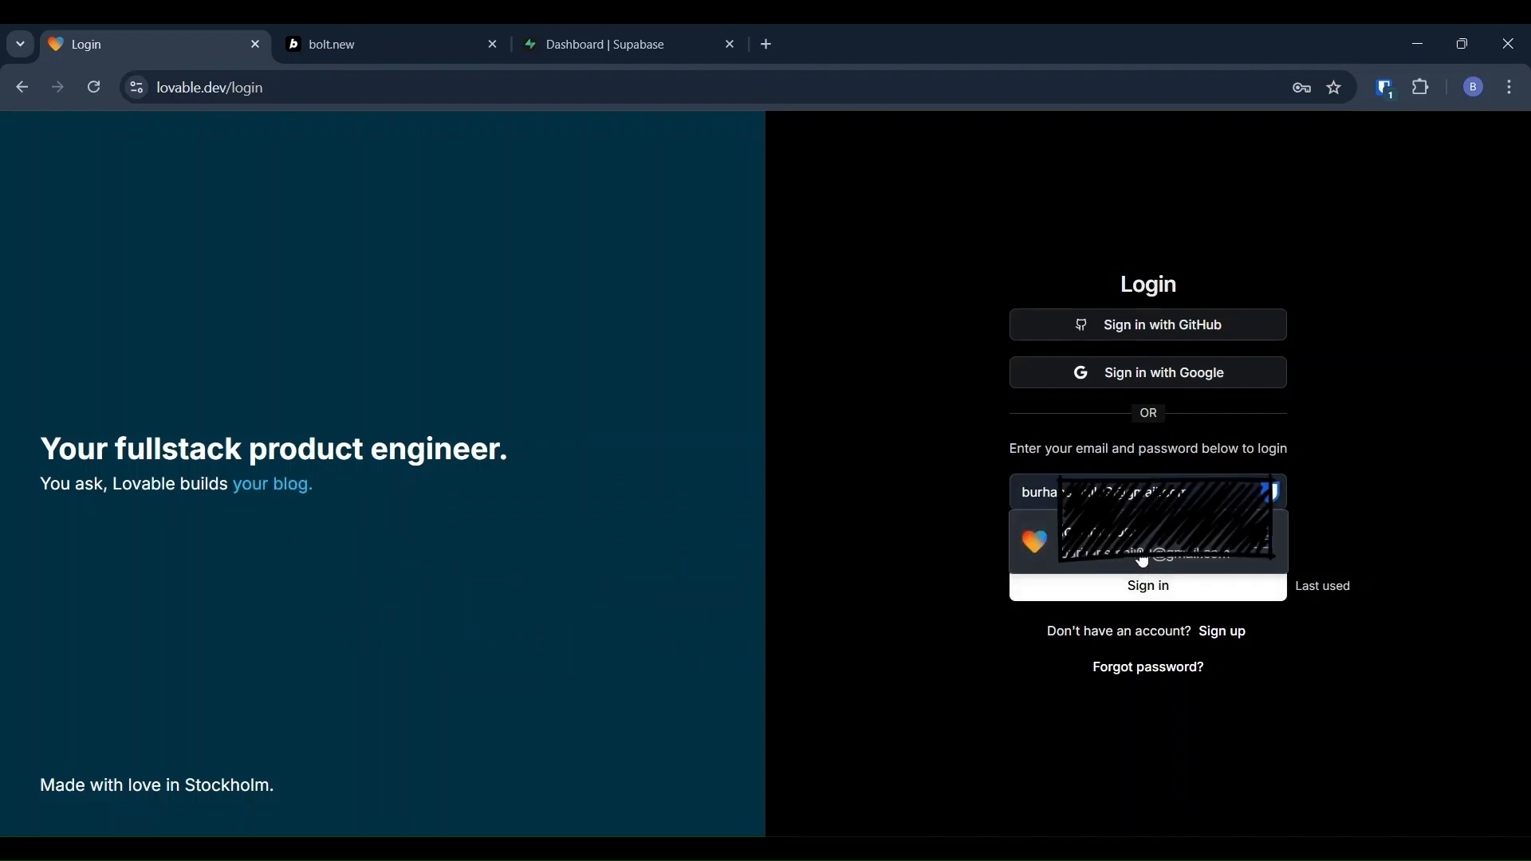
{"action": "left_click", "coordinate": [1143, 557]}
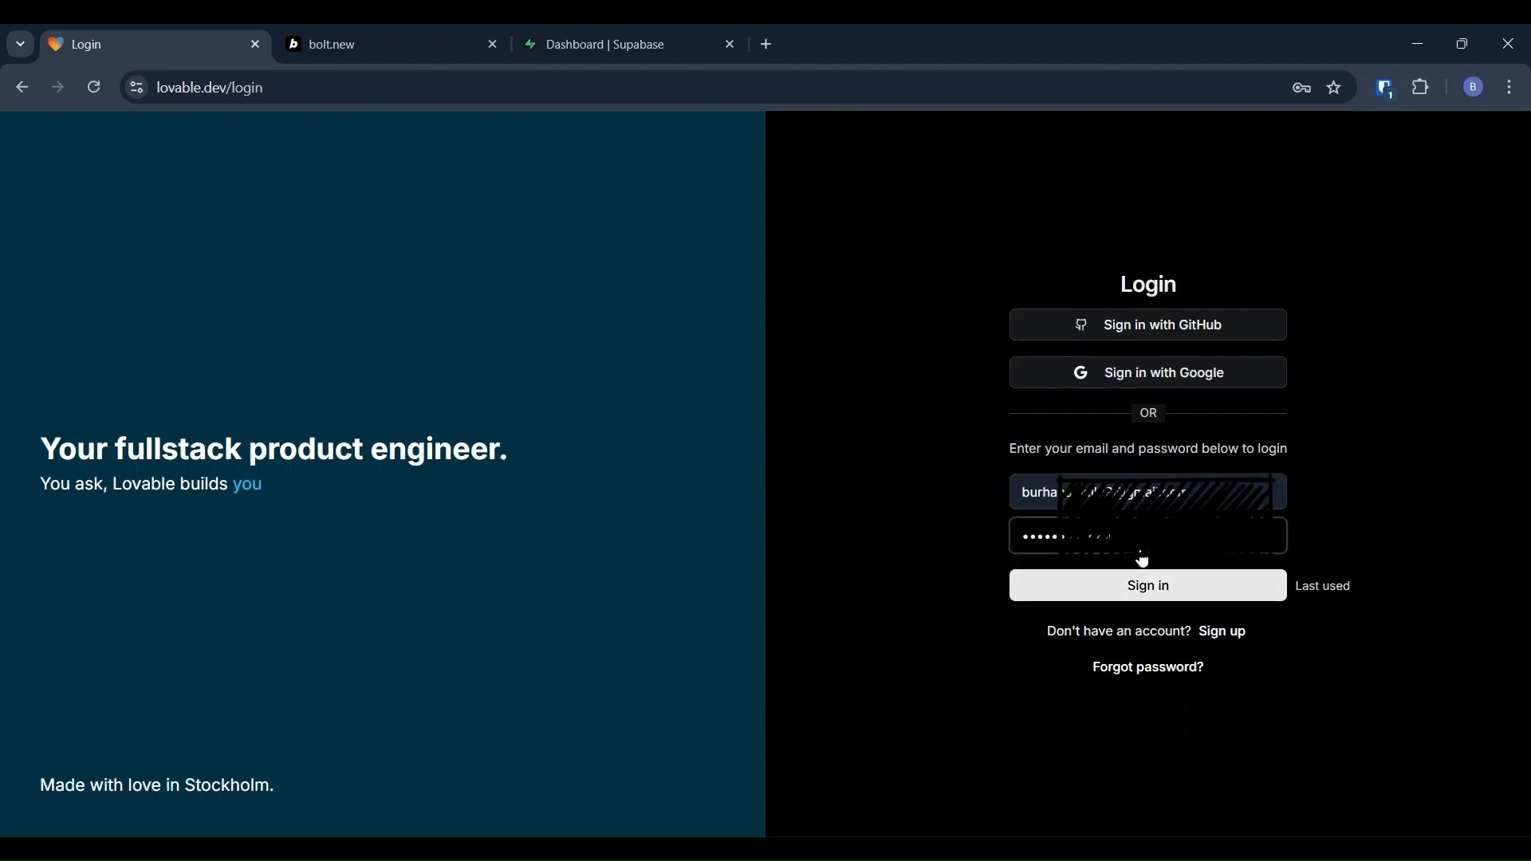
{"action": "left_click", "coordinate": [1135, 591]}
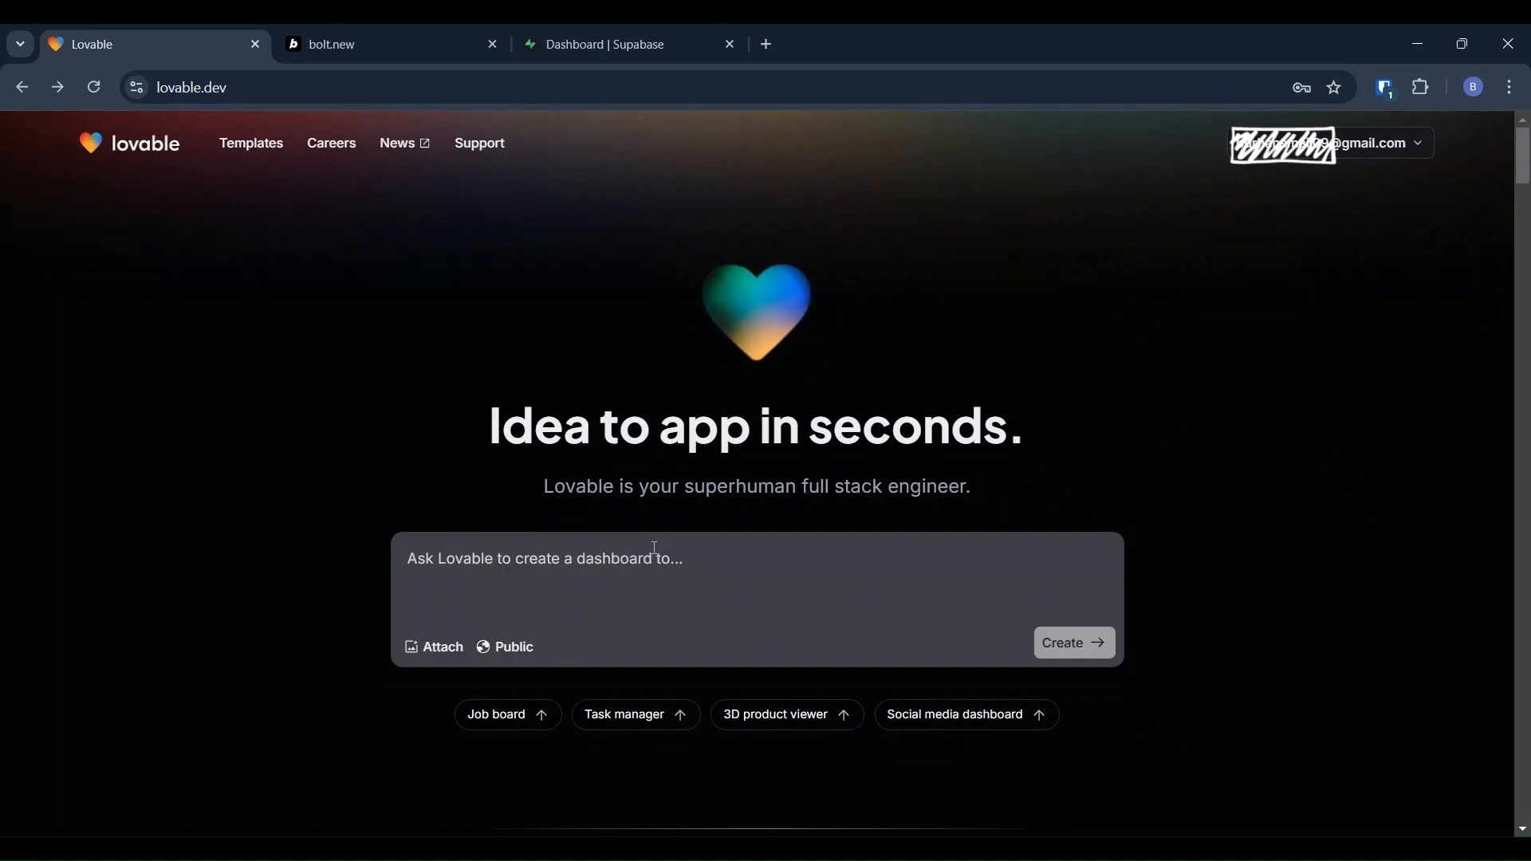
Step: Paste the React TypeScript customer-management app description and submit it with Create
{"action": "type", "text": "Create a react typescript application with landing page for customer management application with moving gradient black dark blue background, Login, Signup page and a dashboard page with left navigation menu showing customer option. Customer option should show datagrid with customer rows and allow CRUD operations , header area shows customer count and search through customer option"}
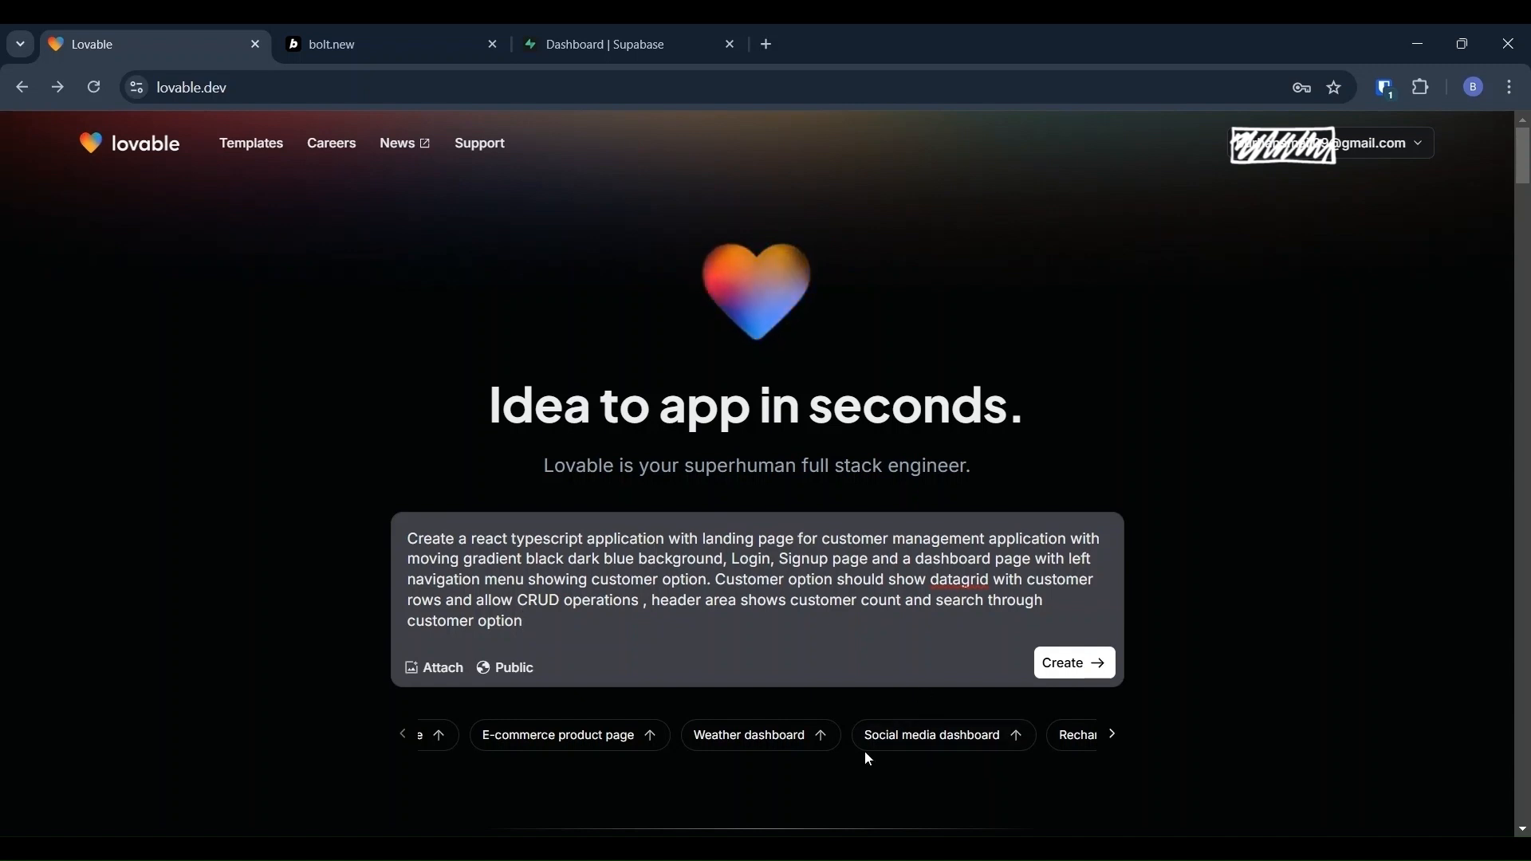
{"action": "left_click", "coordinate": [1057, 665]}
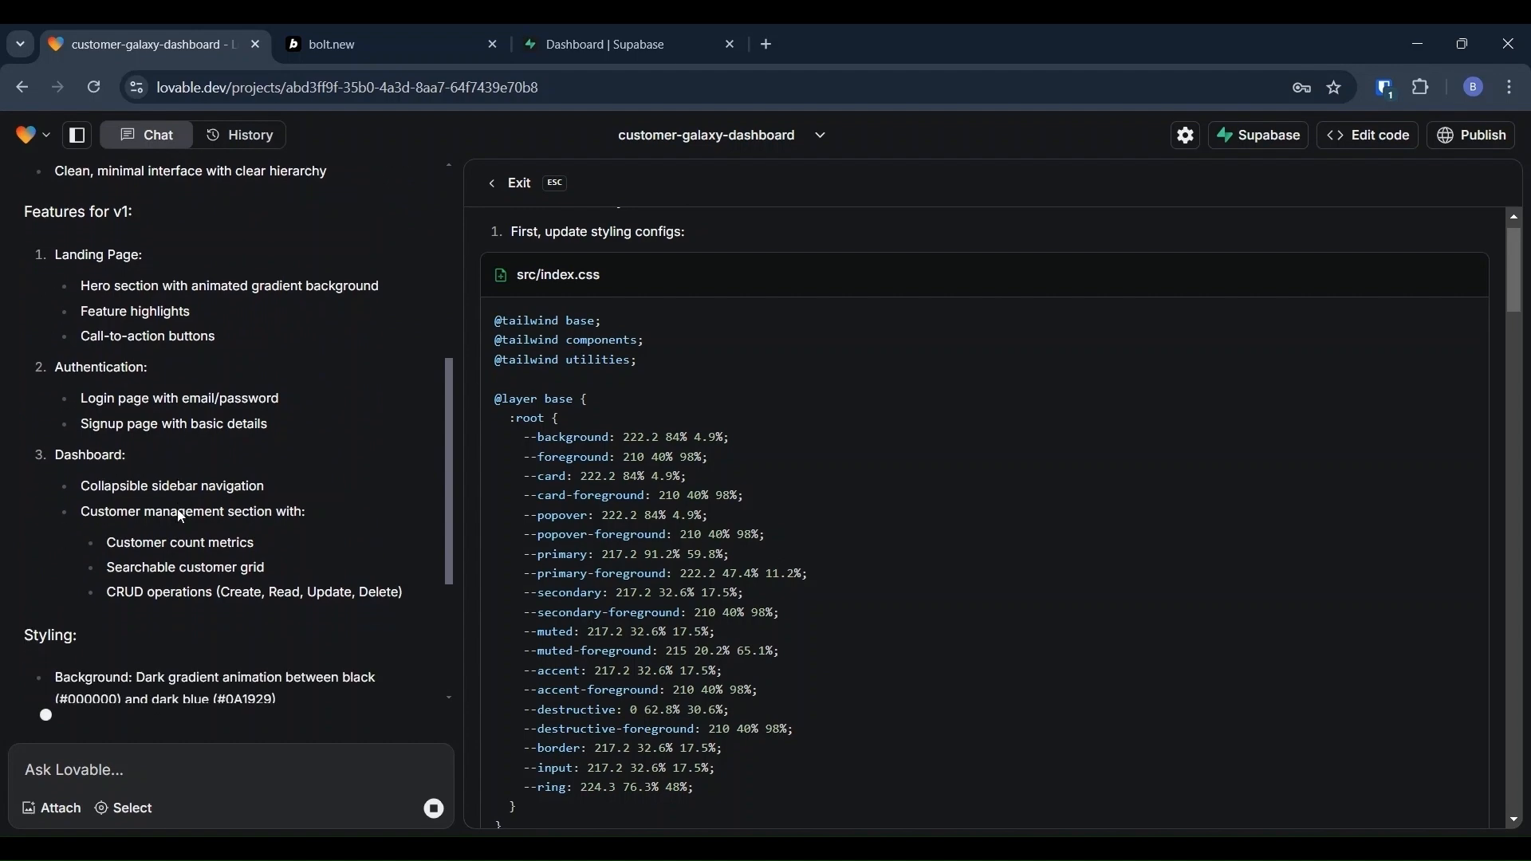
Step: Review the prompt and chat plan while the CustomerHub landing page preview builds
{"action": "scroll", "coordinate": [177, 508], "scroll_direction": "up", "scroll_amount": 5}
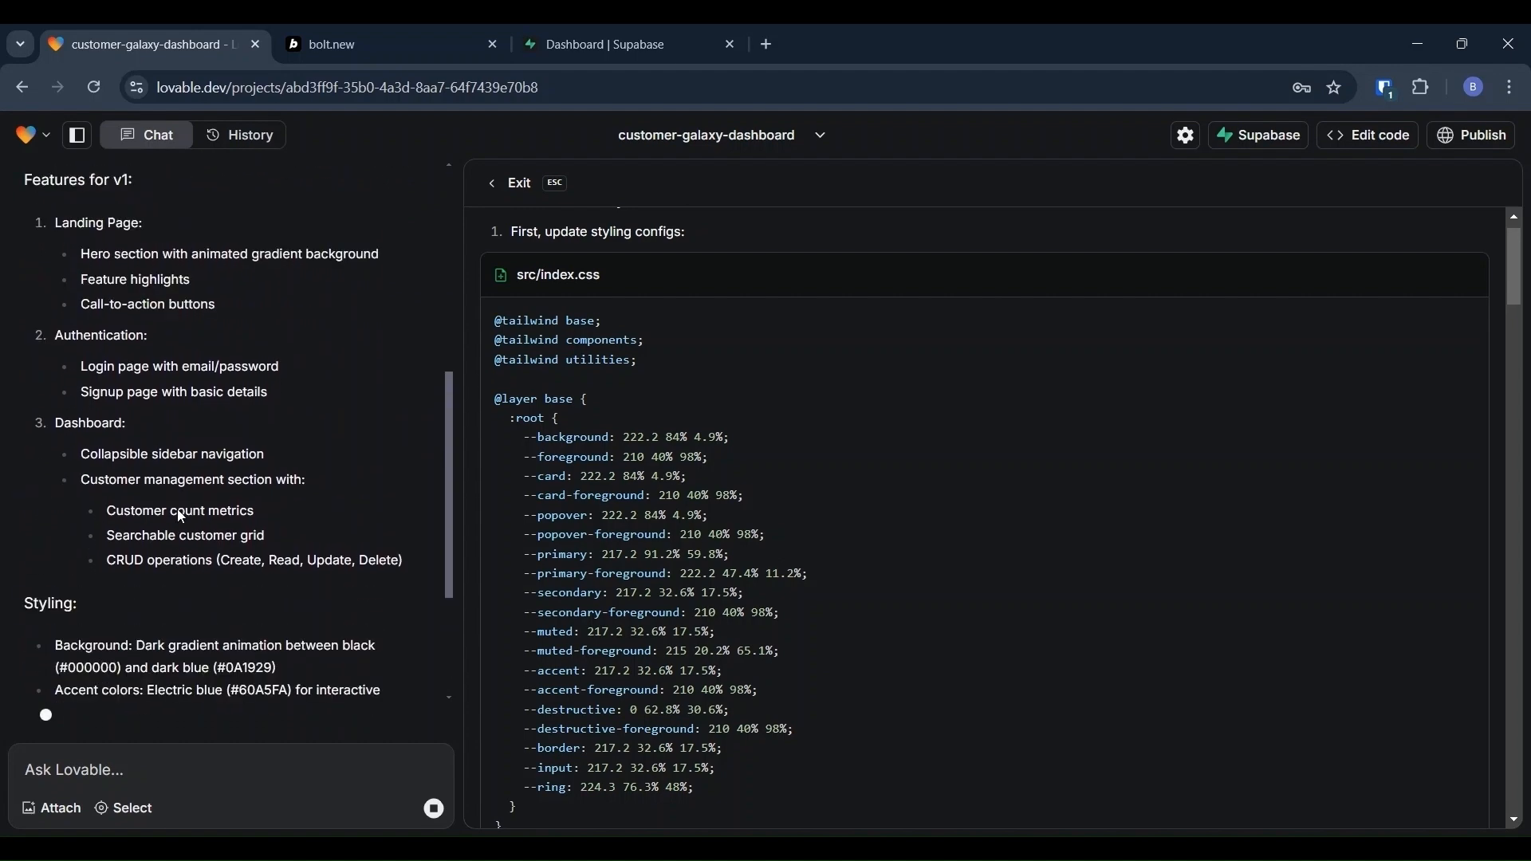
{"action": "scroll", "coordinate": [177, 509], "scroll_direction": "up", "scroll_amount": 2}
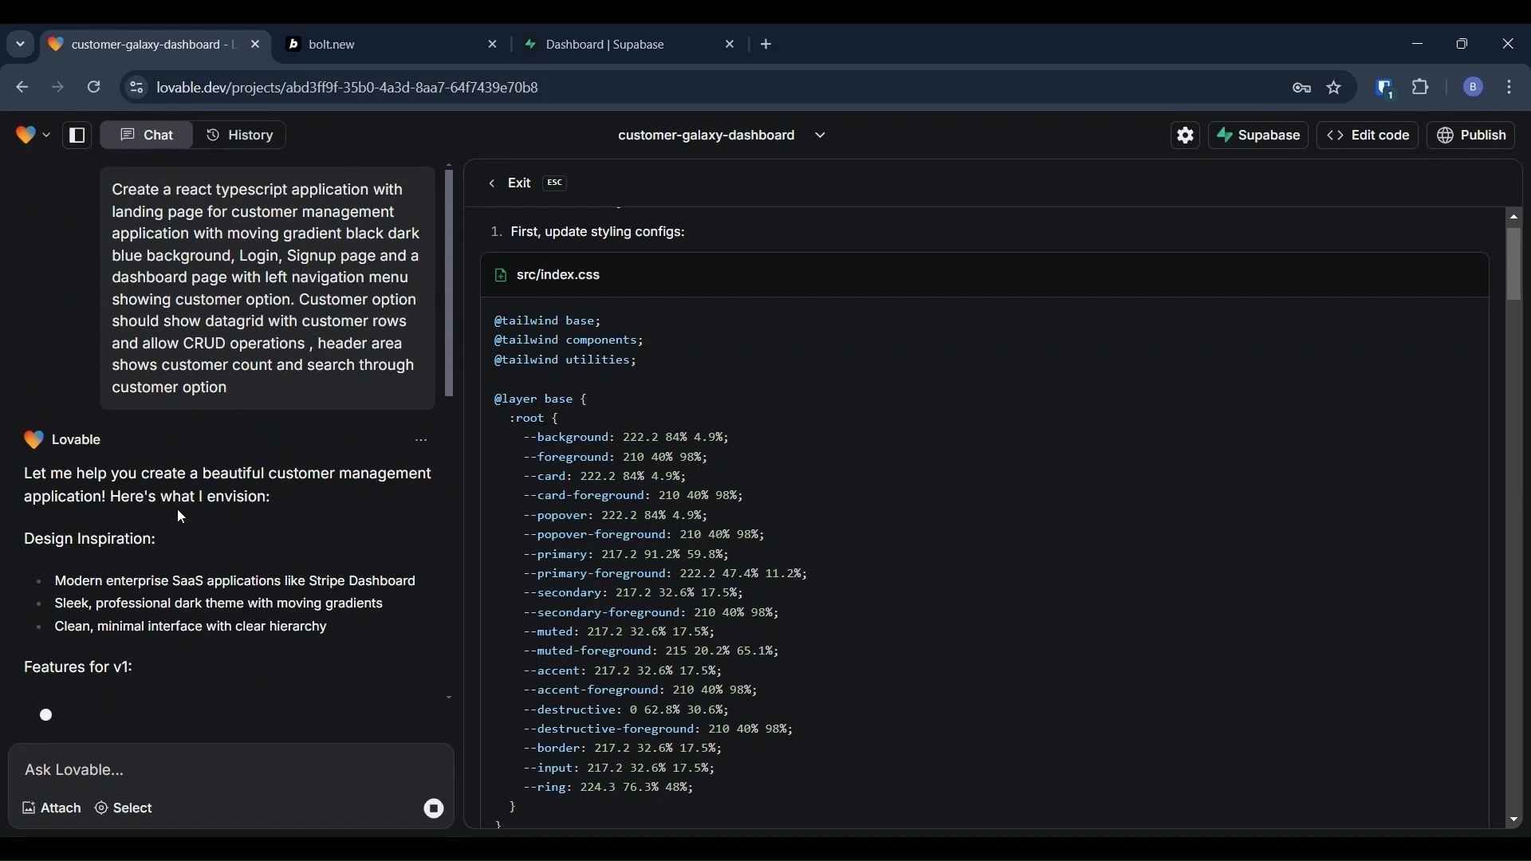
{"action": "double_click", "coordinate": [315, 252]}
{"action": "scroll", "coordinate": [300, 438], "scroll_direction": "down", "scroll_amount": 5}
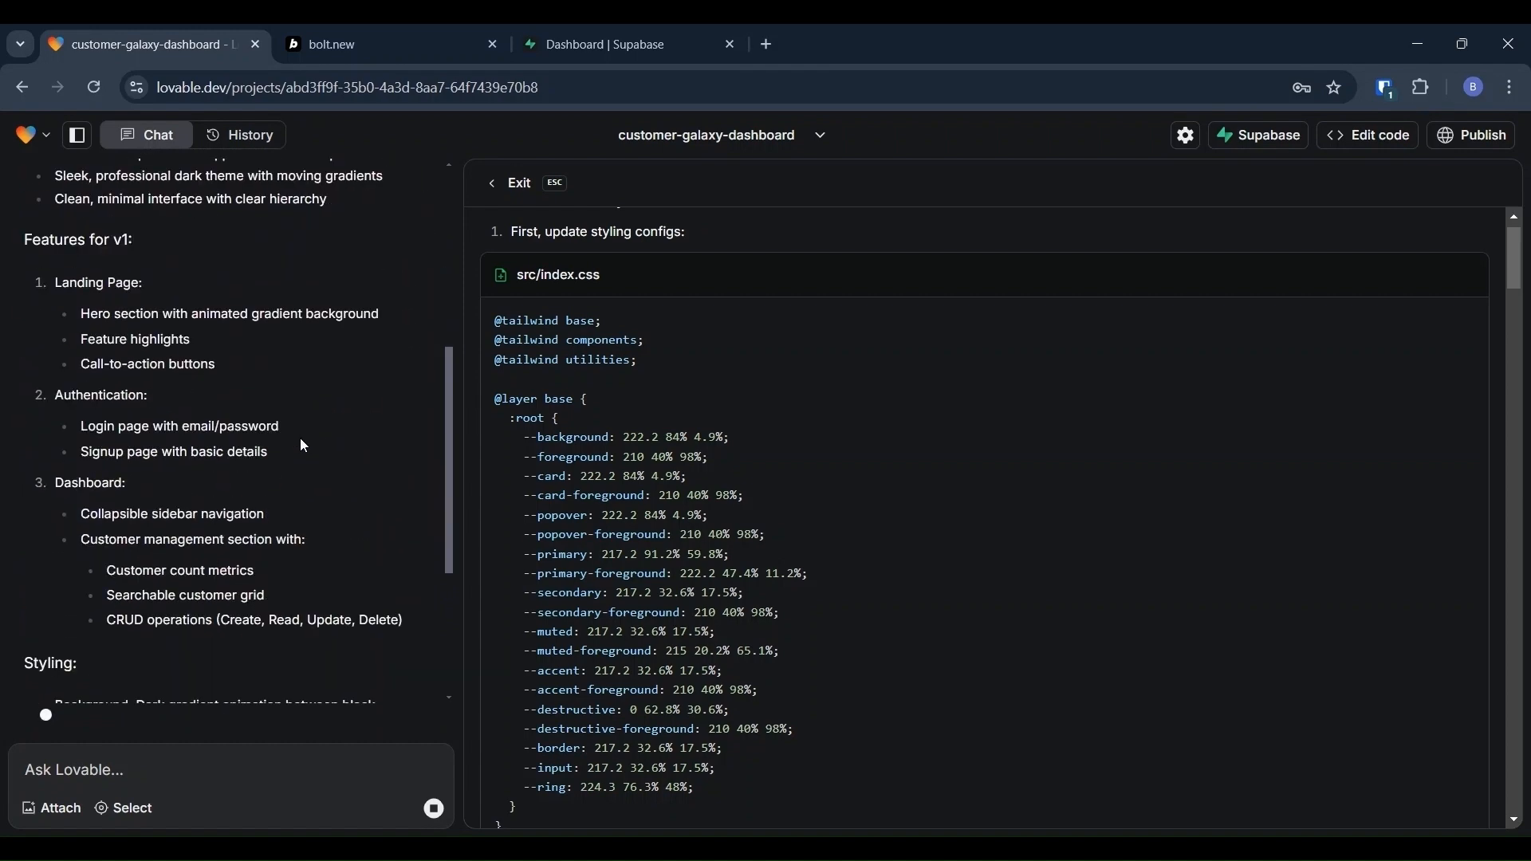
{"action": "scroll", "coordinate": [300, 443], "scroll_direction": "down", "scroll_amount": 3}
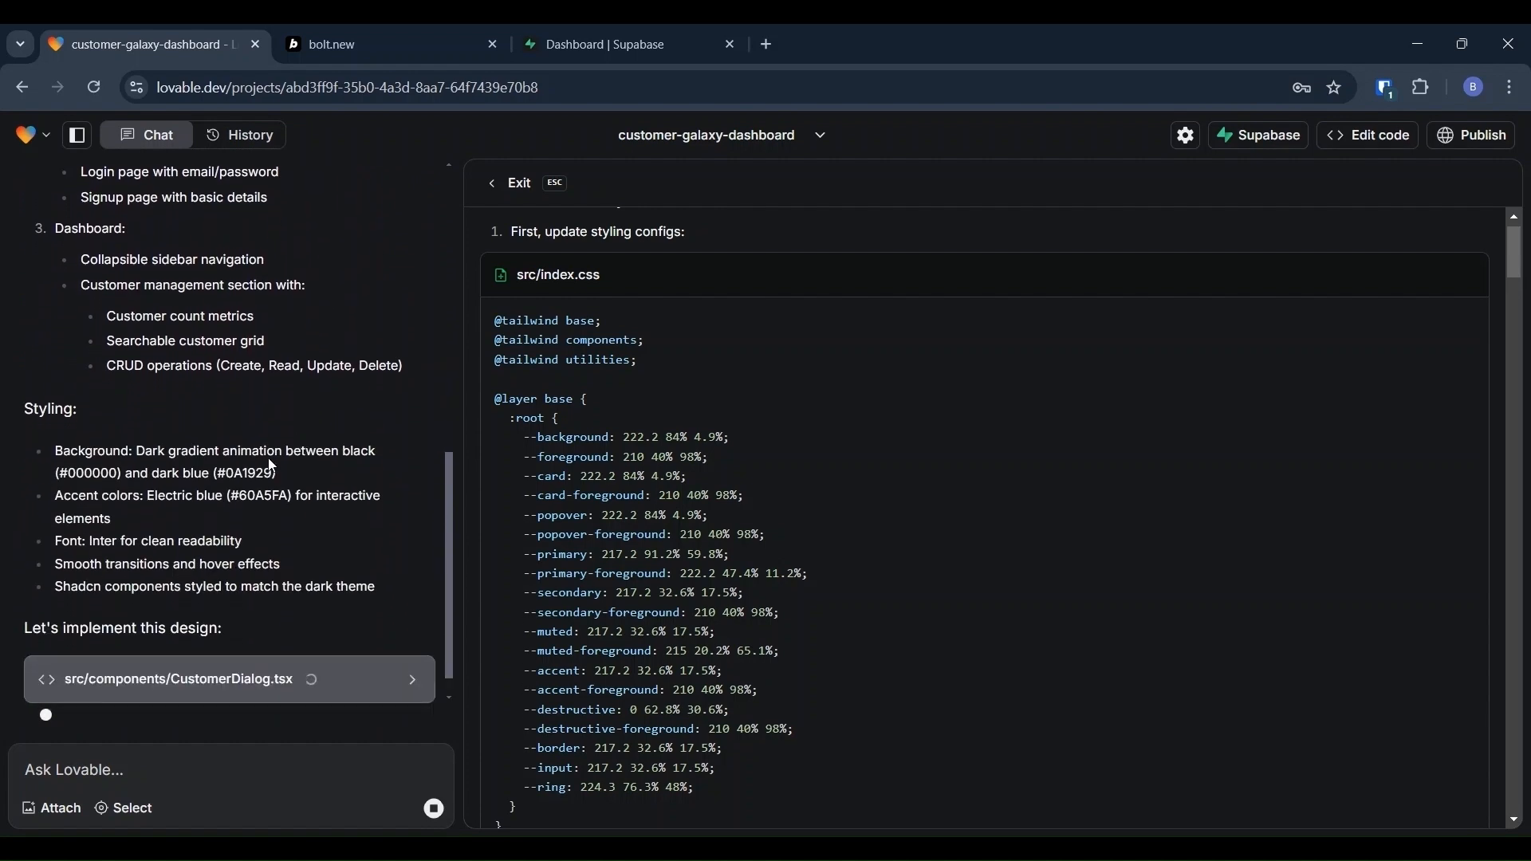
{"action": "scroll", "coordinate": [108, 458], "scroll_direction": "up", "scroll_amount": 2}
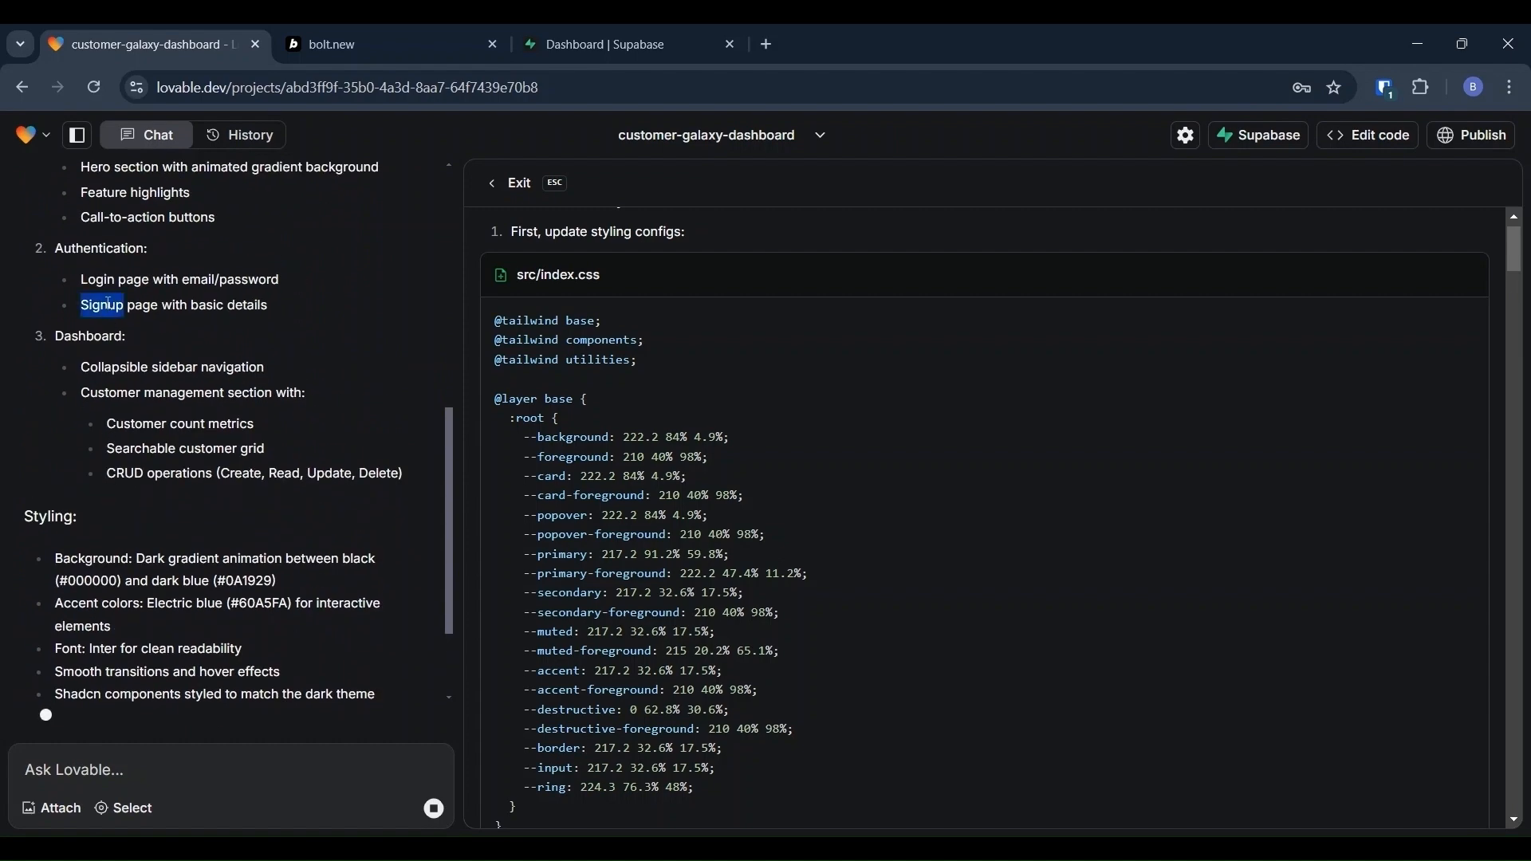
{"action": "scroll", "coordinate": [134, 539], "scroll_direction": "down", "scroll_amount": 2}
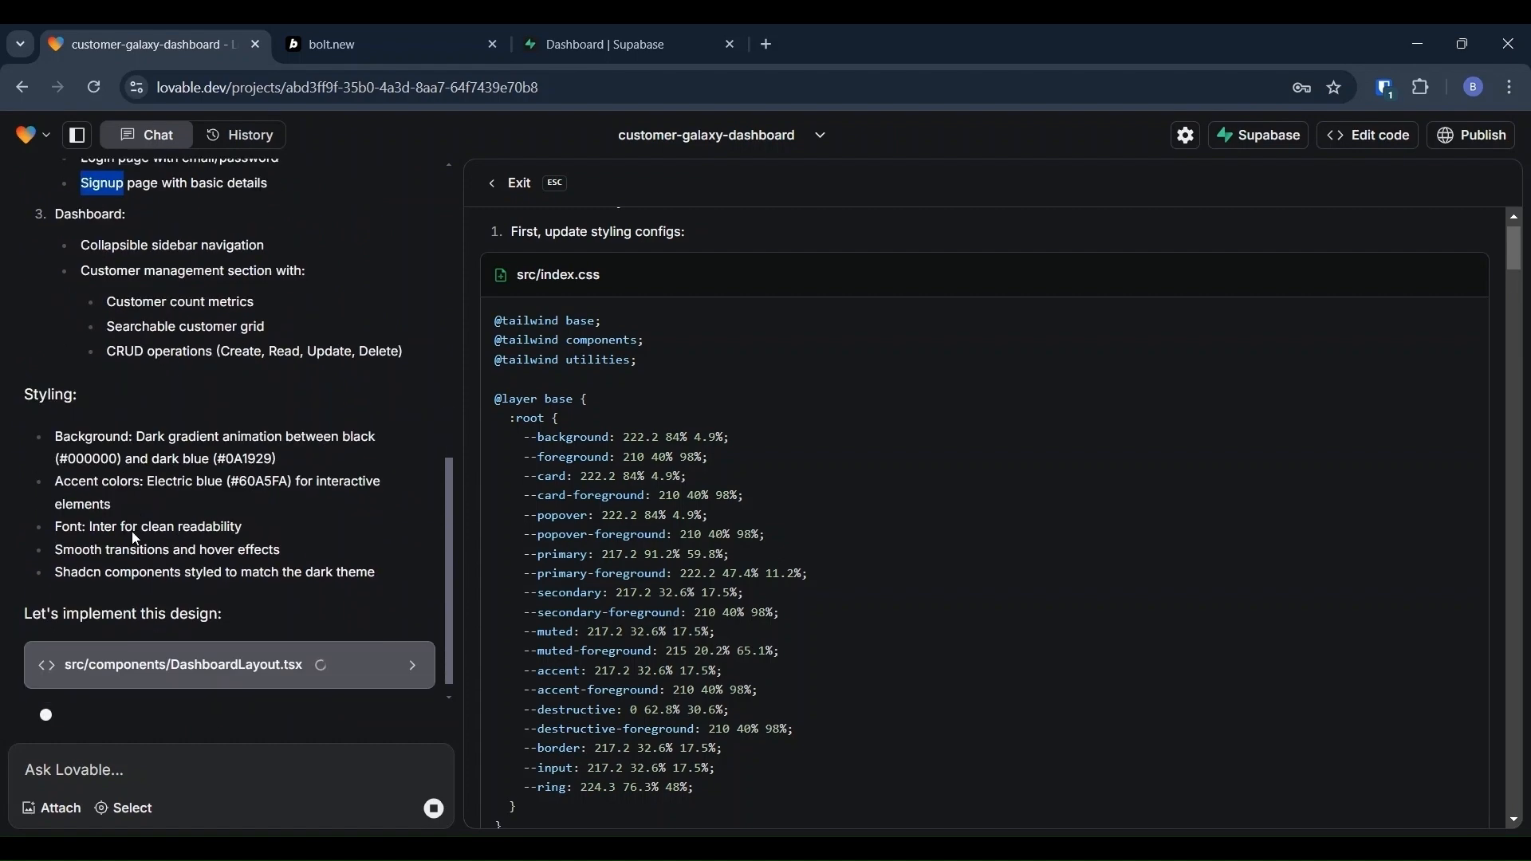
{"action": "scroll", "coordinate": [134, 539], "scroll_direction": "down", "scroll_amount": 1}
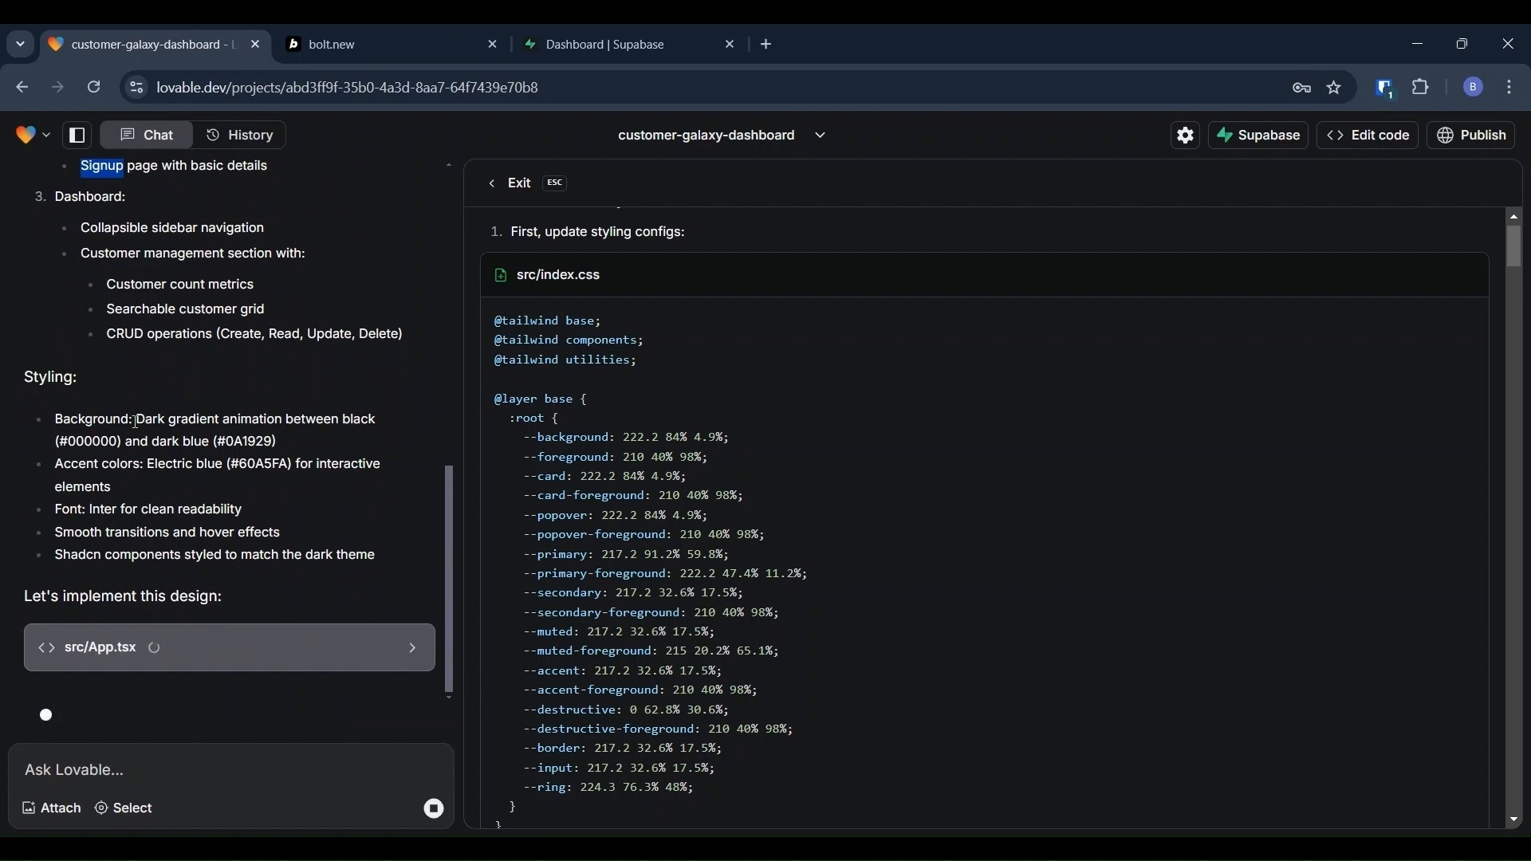
{"action": "double_click", "coordinate": [198, 418]}
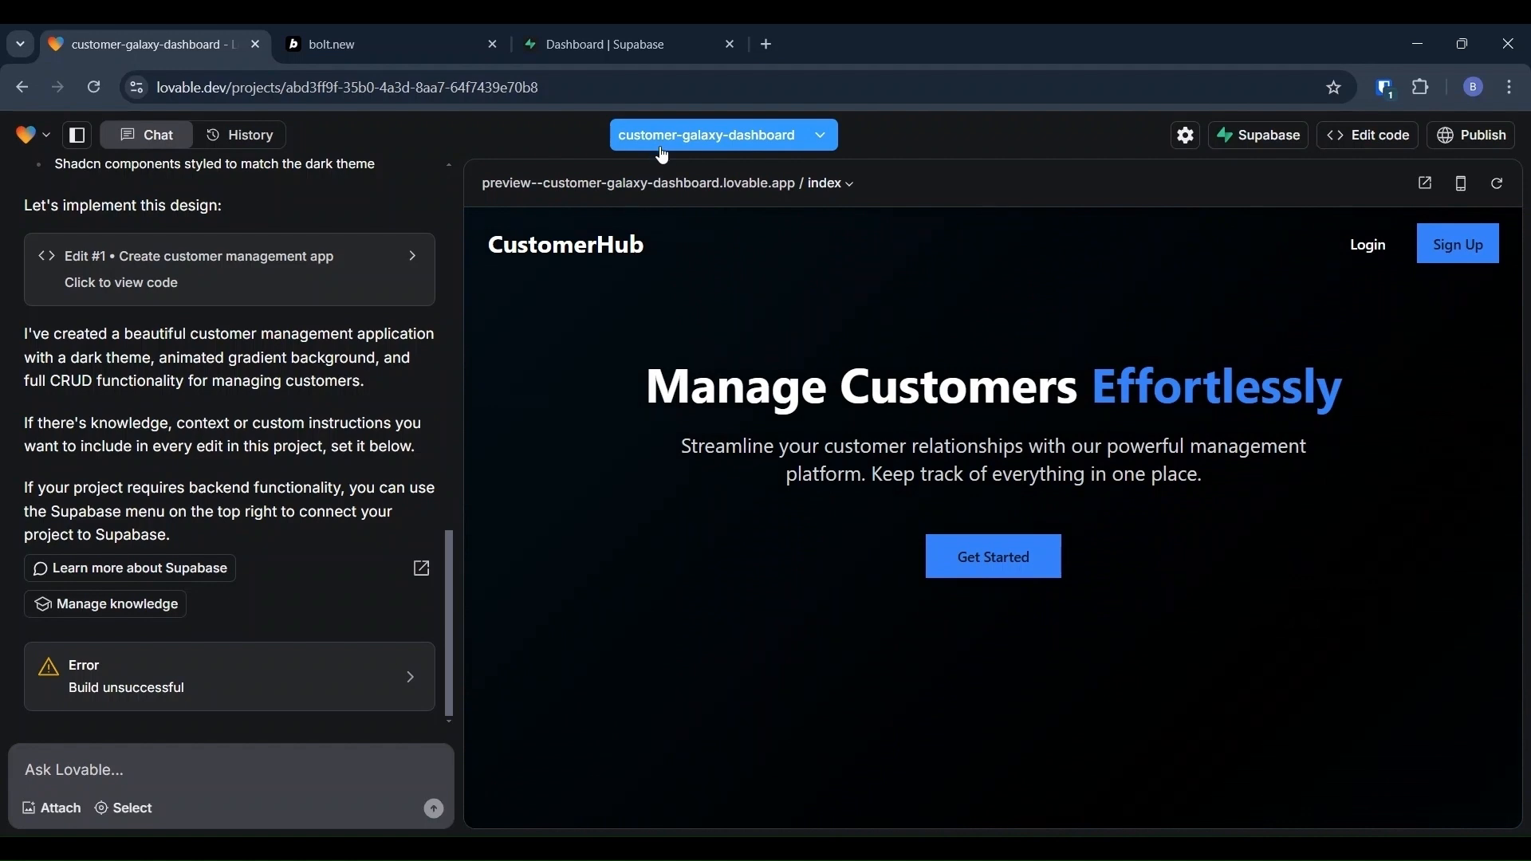
{"action": "left_click", "coordinate": [803, 140]}
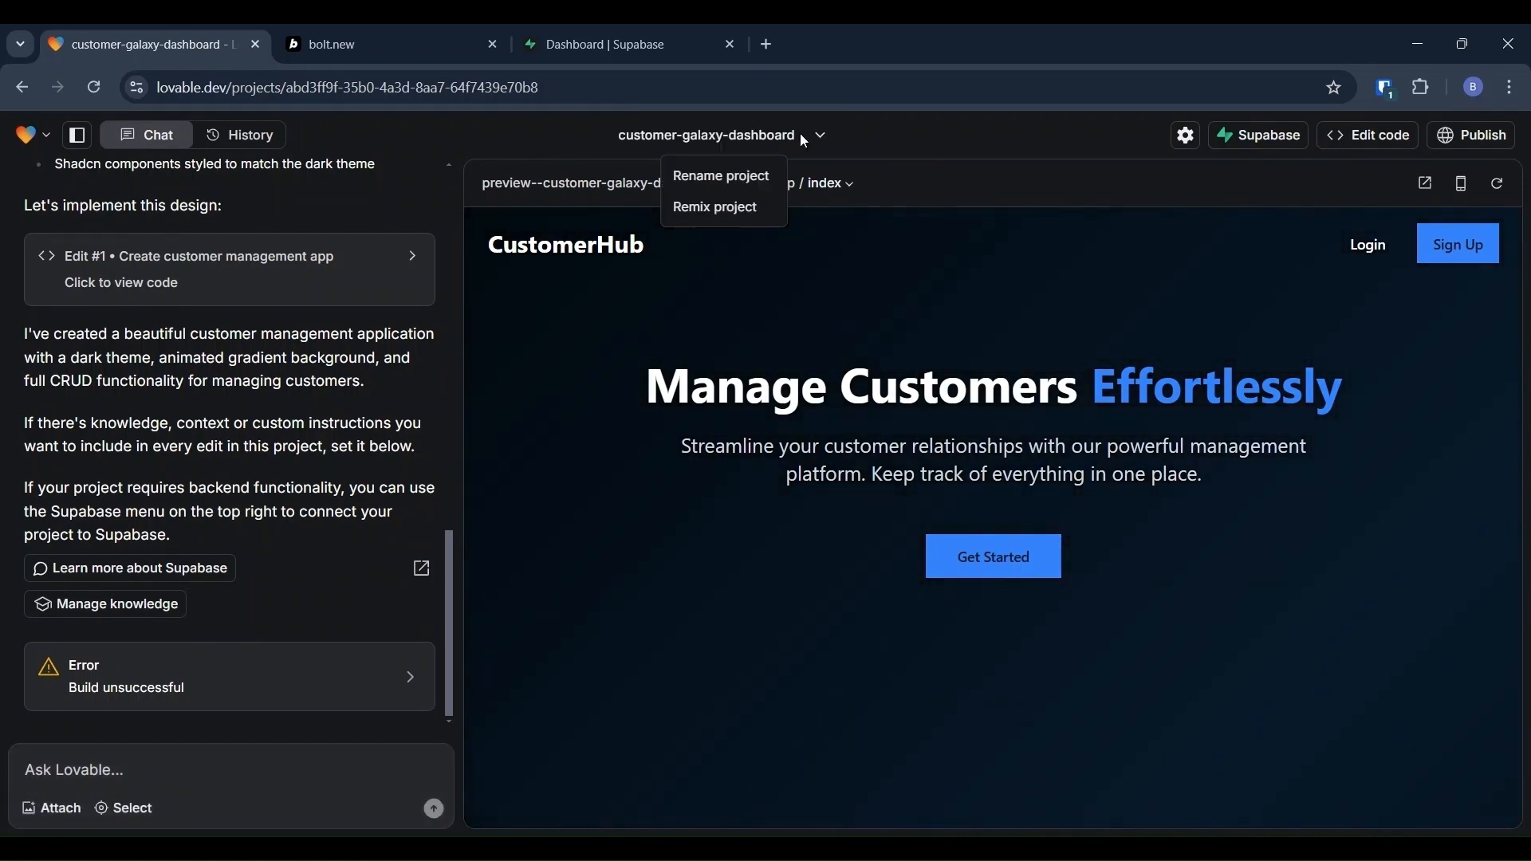
{"action": "left_click", "coordinate": [777, 371]}
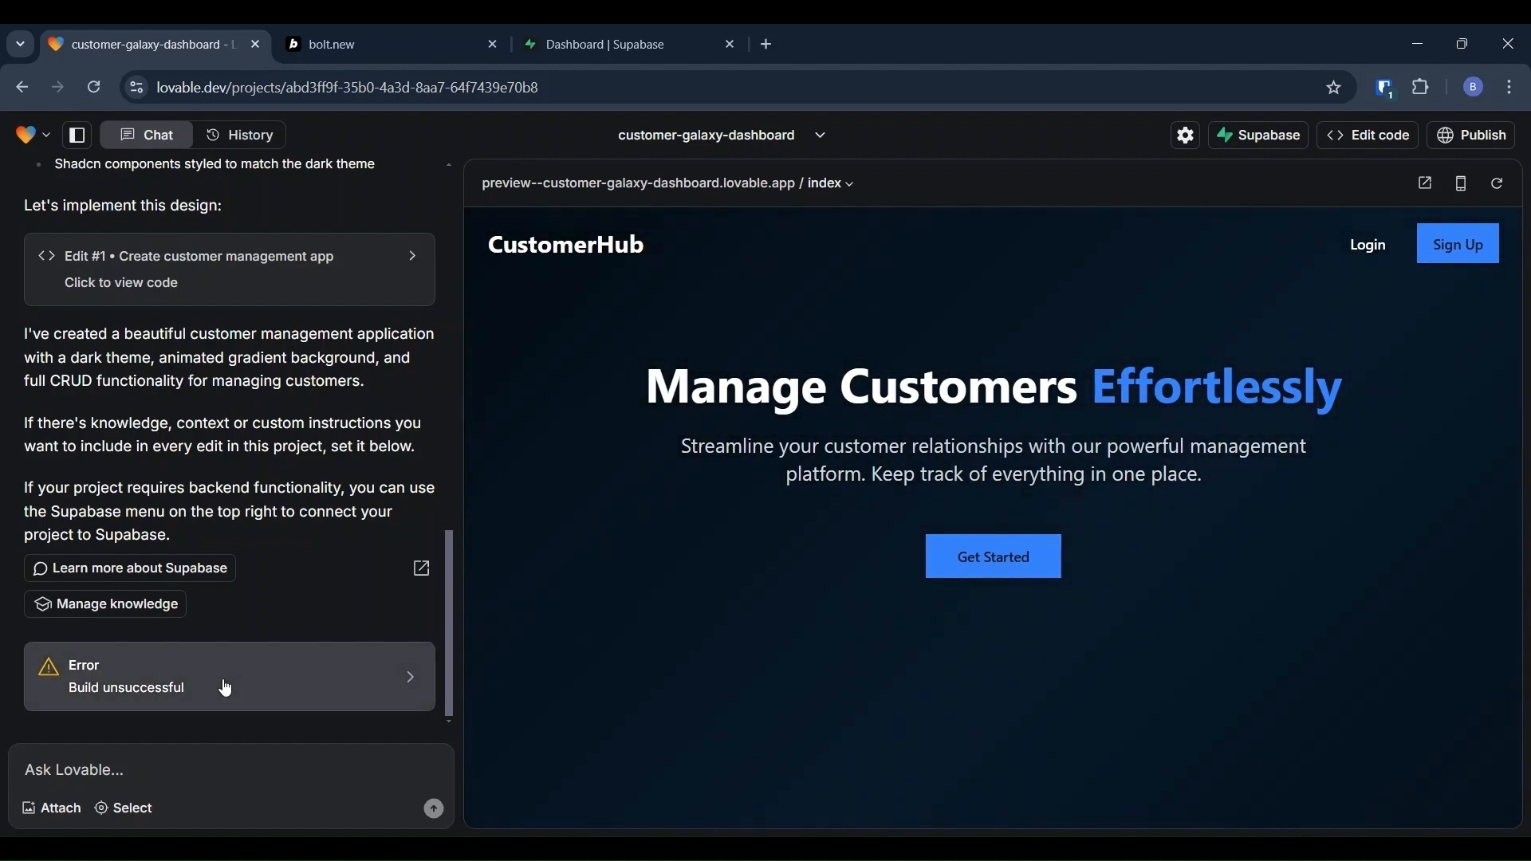
{"action": "left_click", "coordinate": [226, 688]}
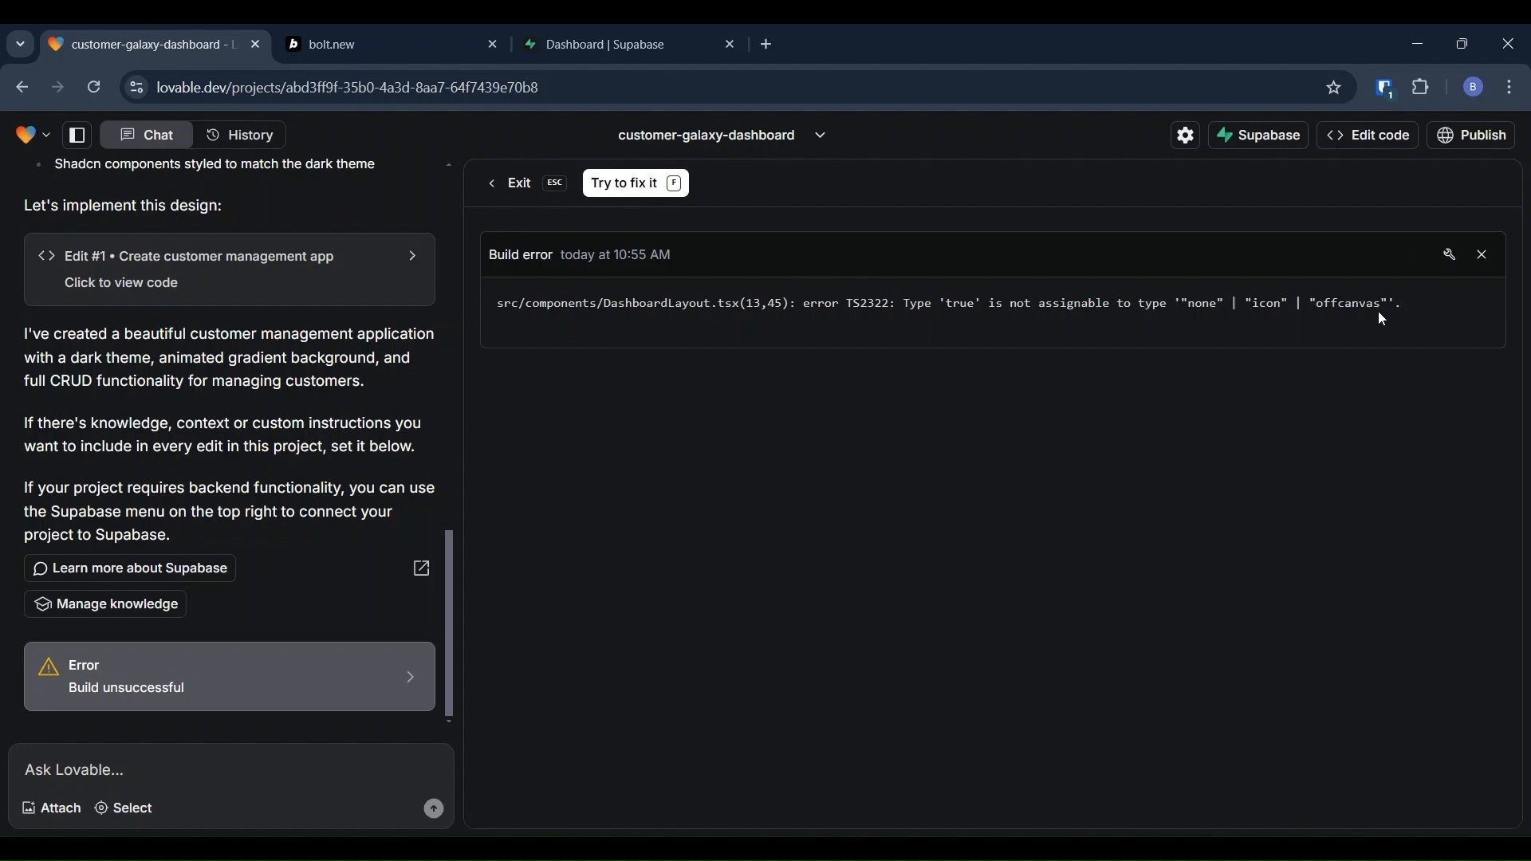
Step: Apply Lovable's sidebar type-error fix, then view the new defaultCollapsed build error
{"action": "left_click", "coordinate": [617, 182]}
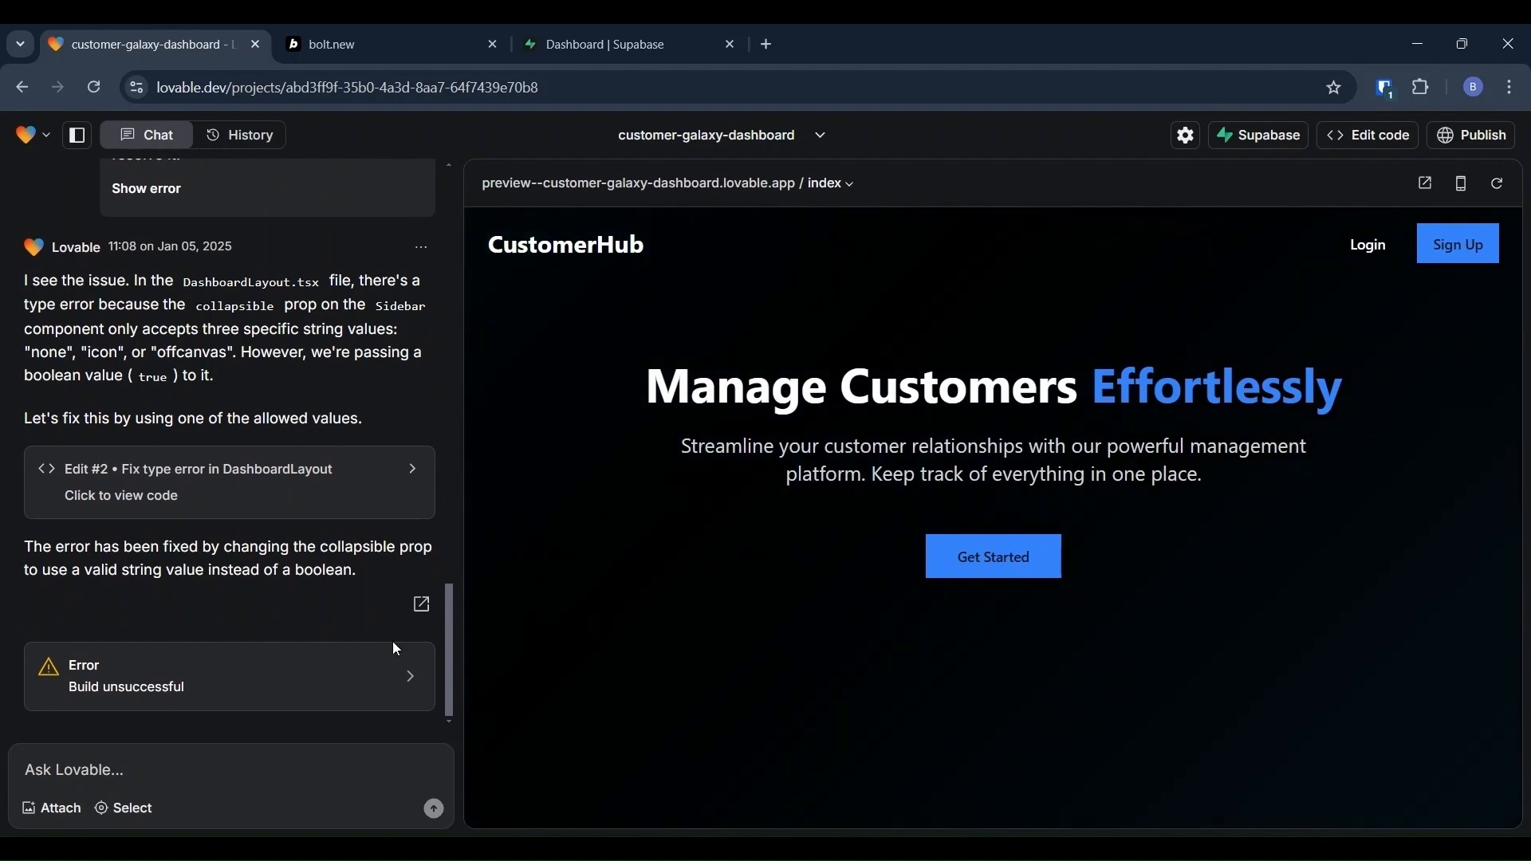
{"action": "left_click", "coordinate": [415, 680]}
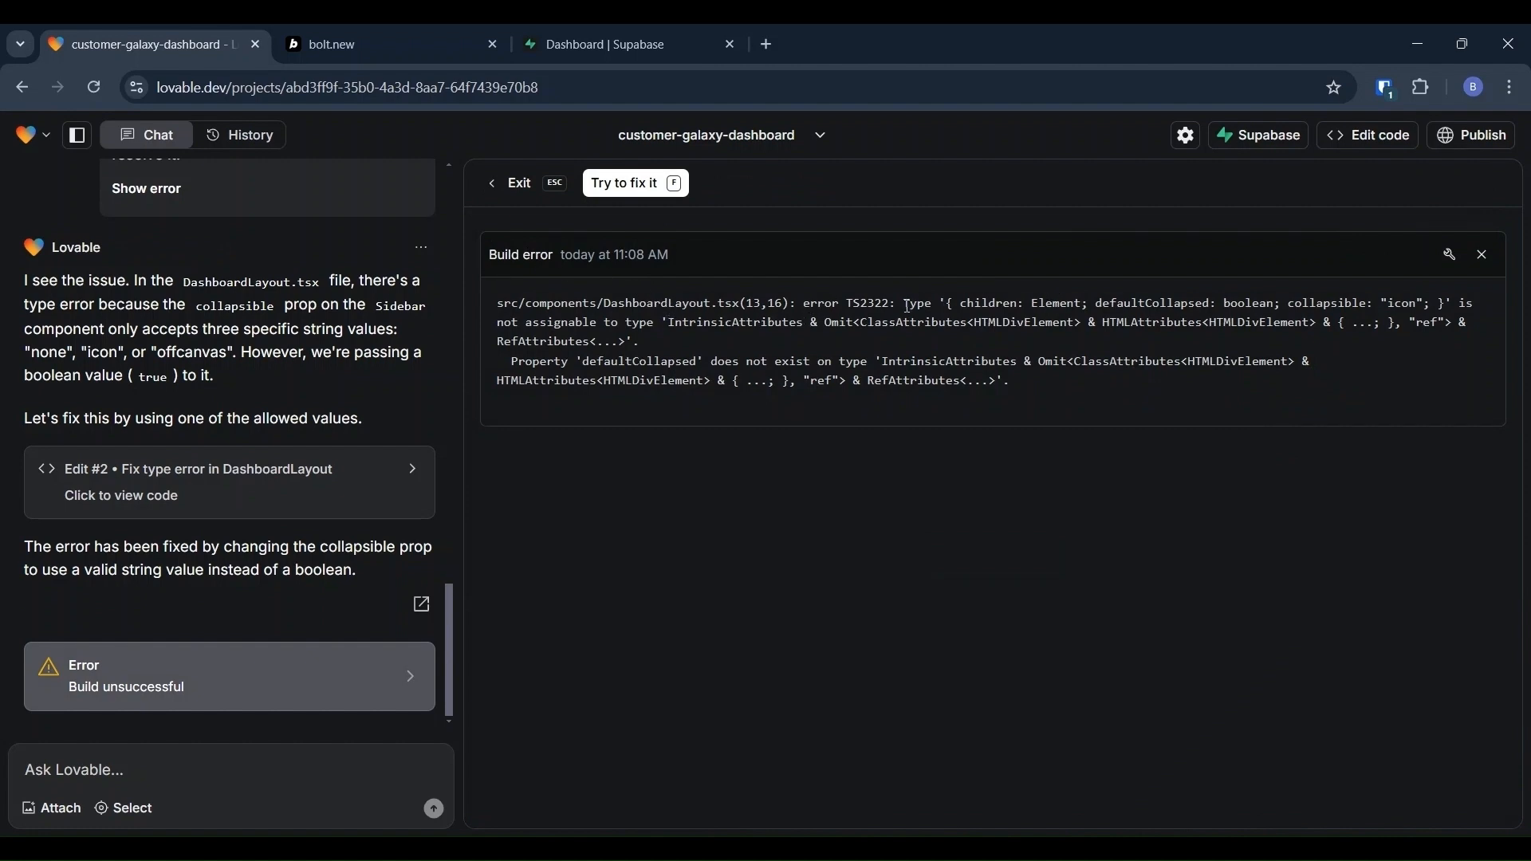
Step: Have Lovable fix the defaultCollapsed error in DashboardLayout.tsx
{"action": "left_click", "coordinate": [630, 185]}
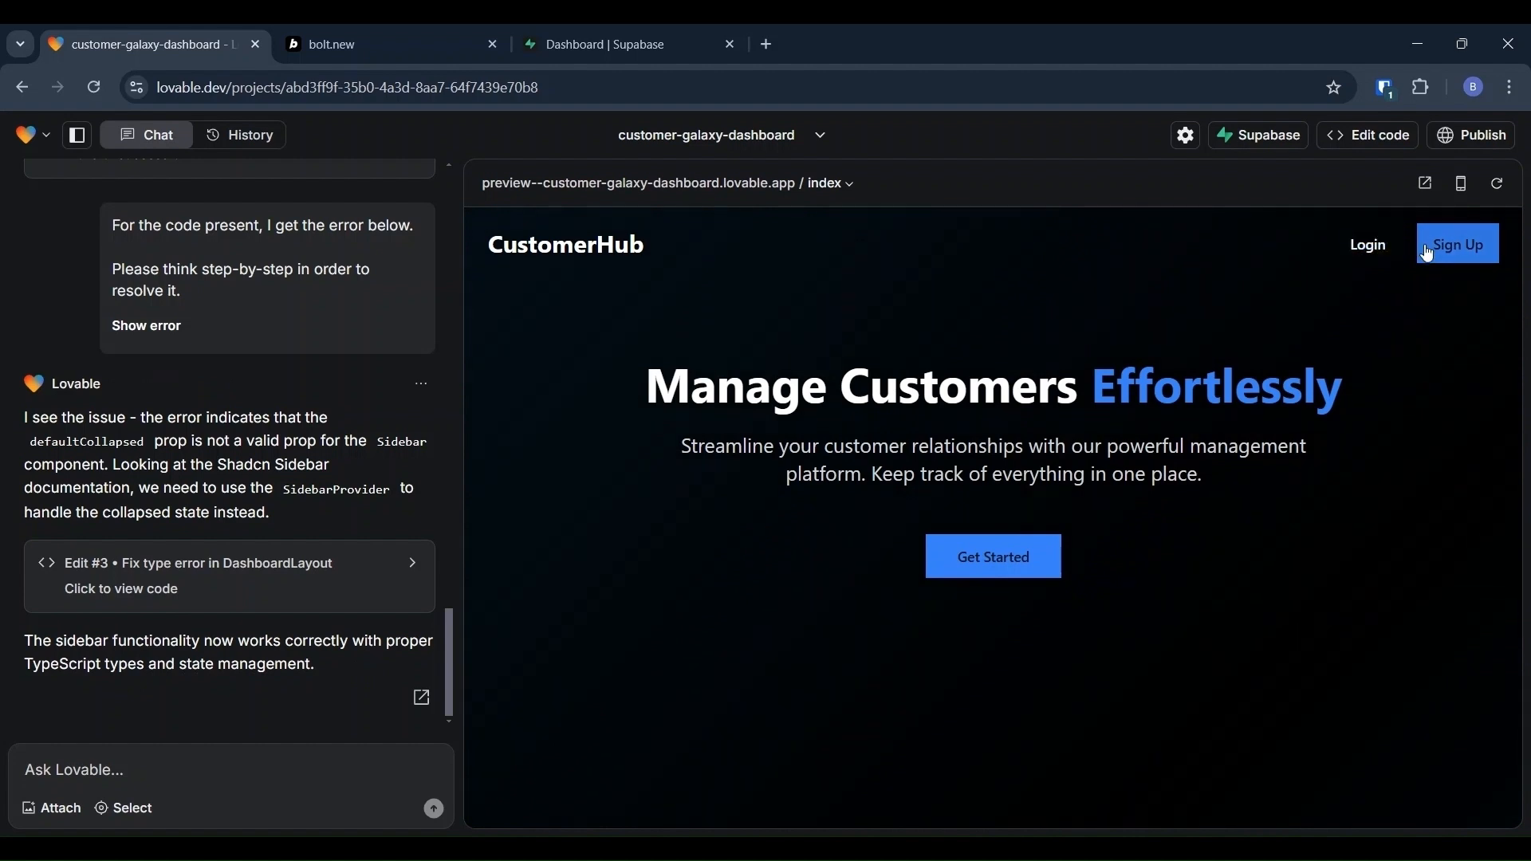
Step: Register a test account in the app's Sign Up form with an email and password
{"action": "left_click", "coordinate": [1454, 247]}
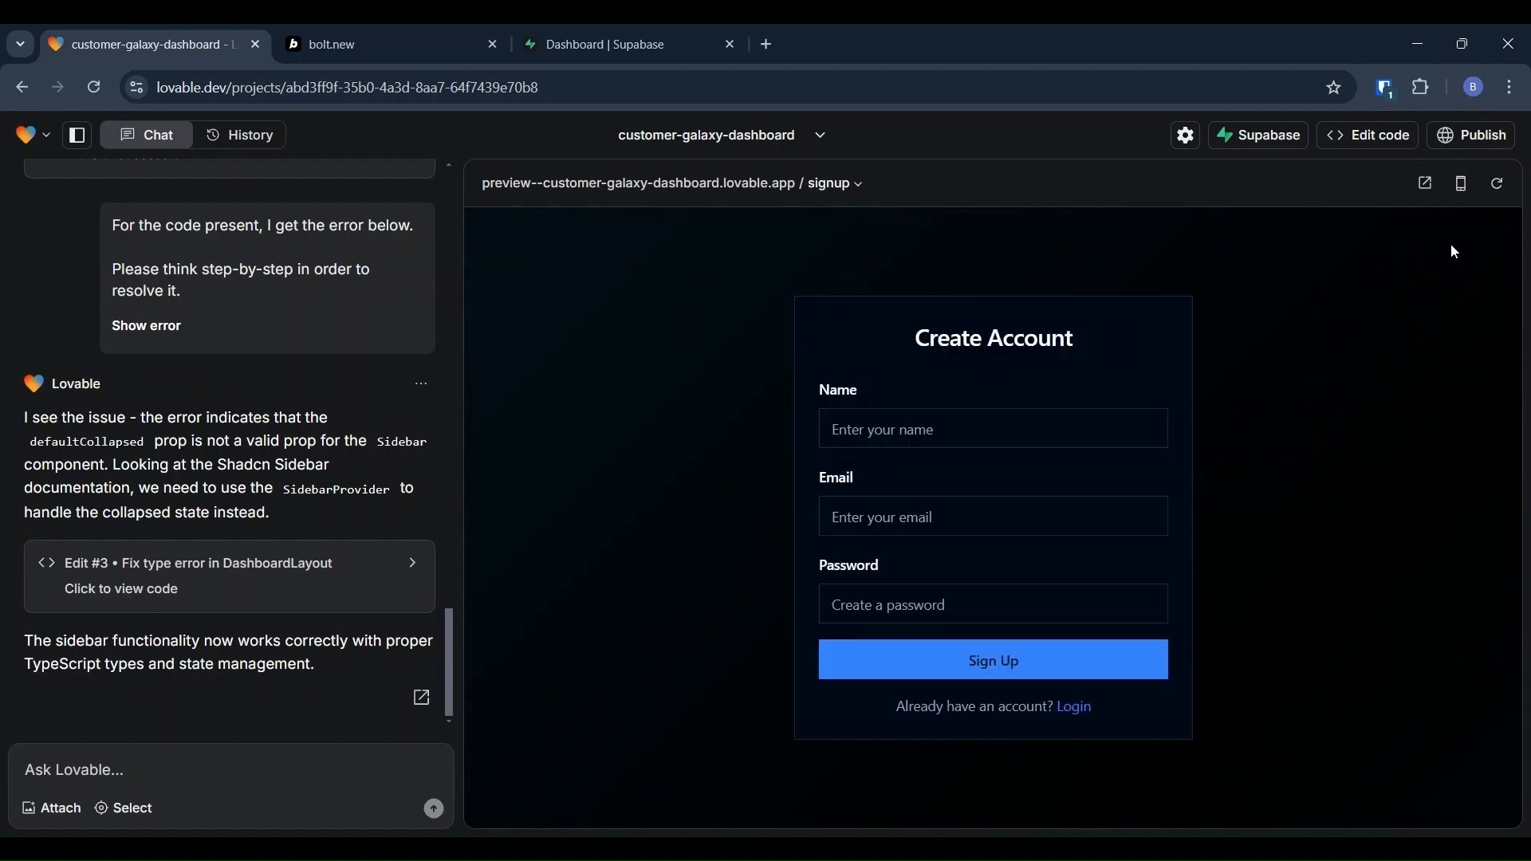
{"action": "left_click", "coordinate": [910, 418]}
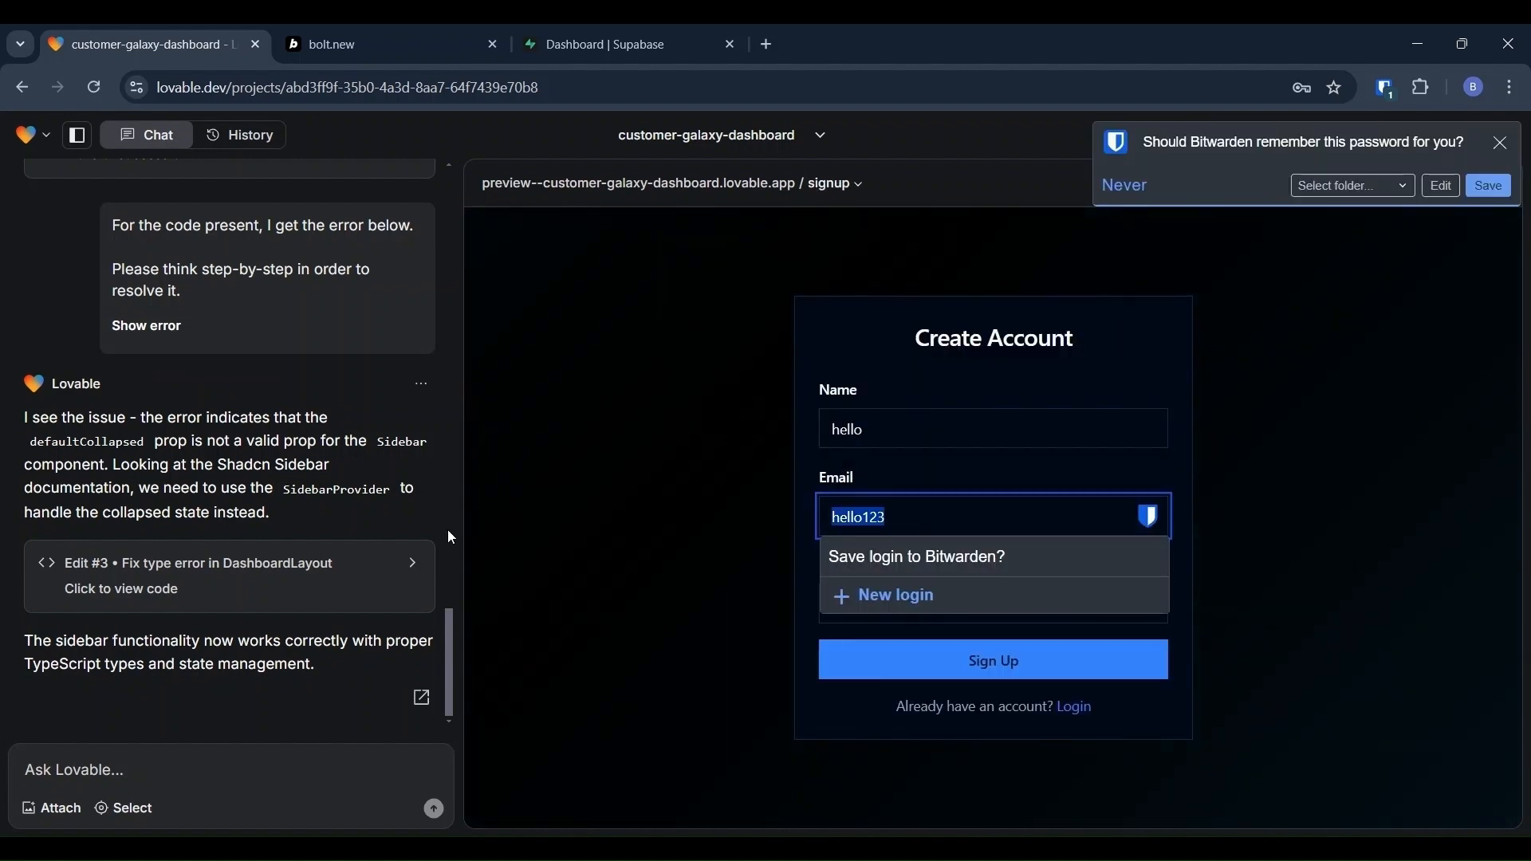
{"action": "type", "text": "helo@"}
{"action": "key", "text": "BackSpace"}
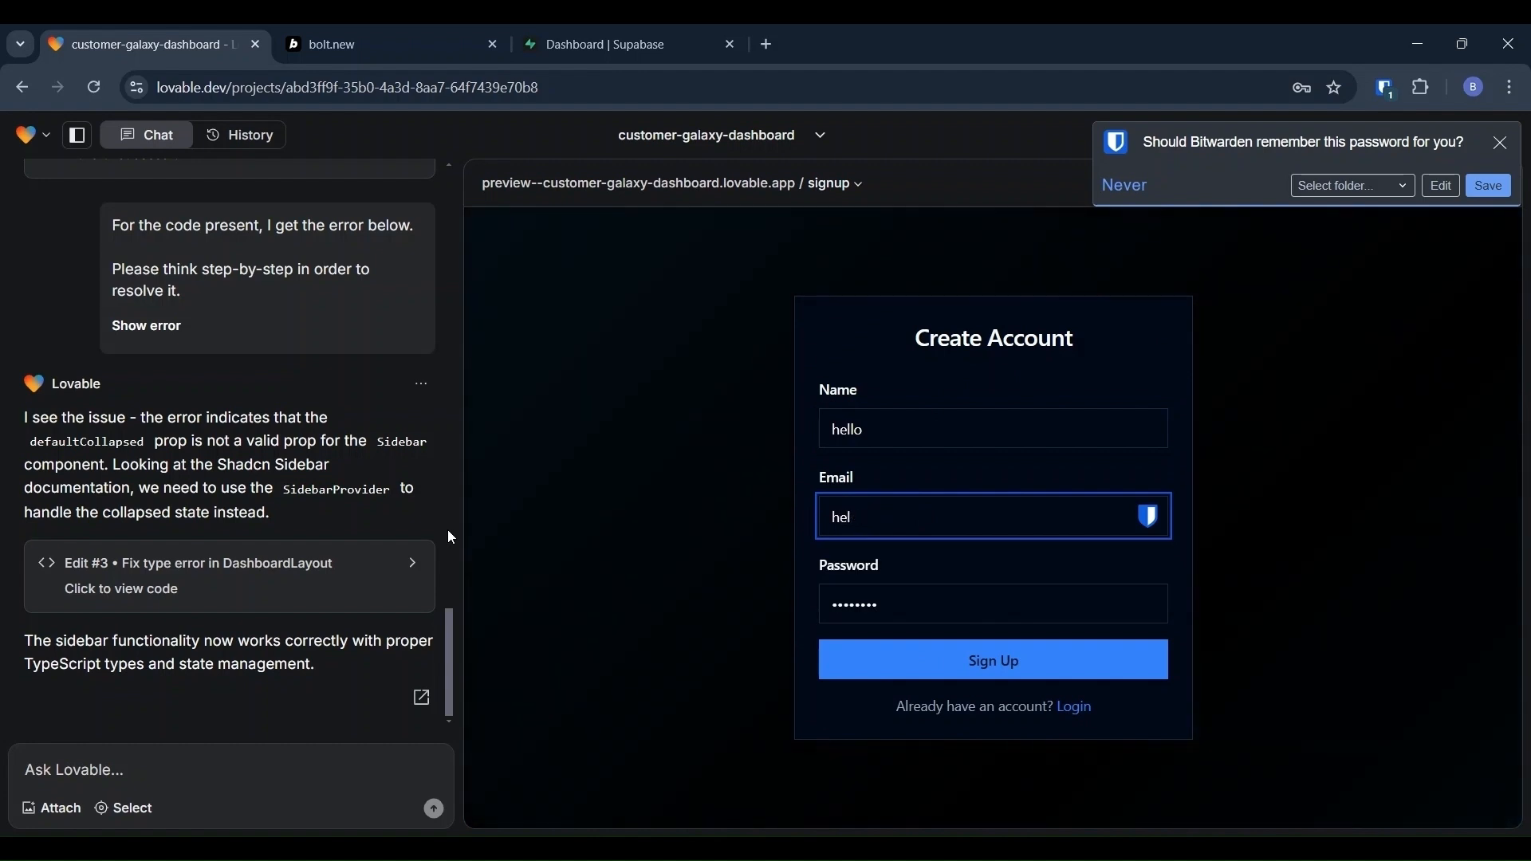
{"action": "type", "text": "lo@hello.com"}
{"action": "key", "text": "Tab"}
{"action": "type", "text": "••••••"}
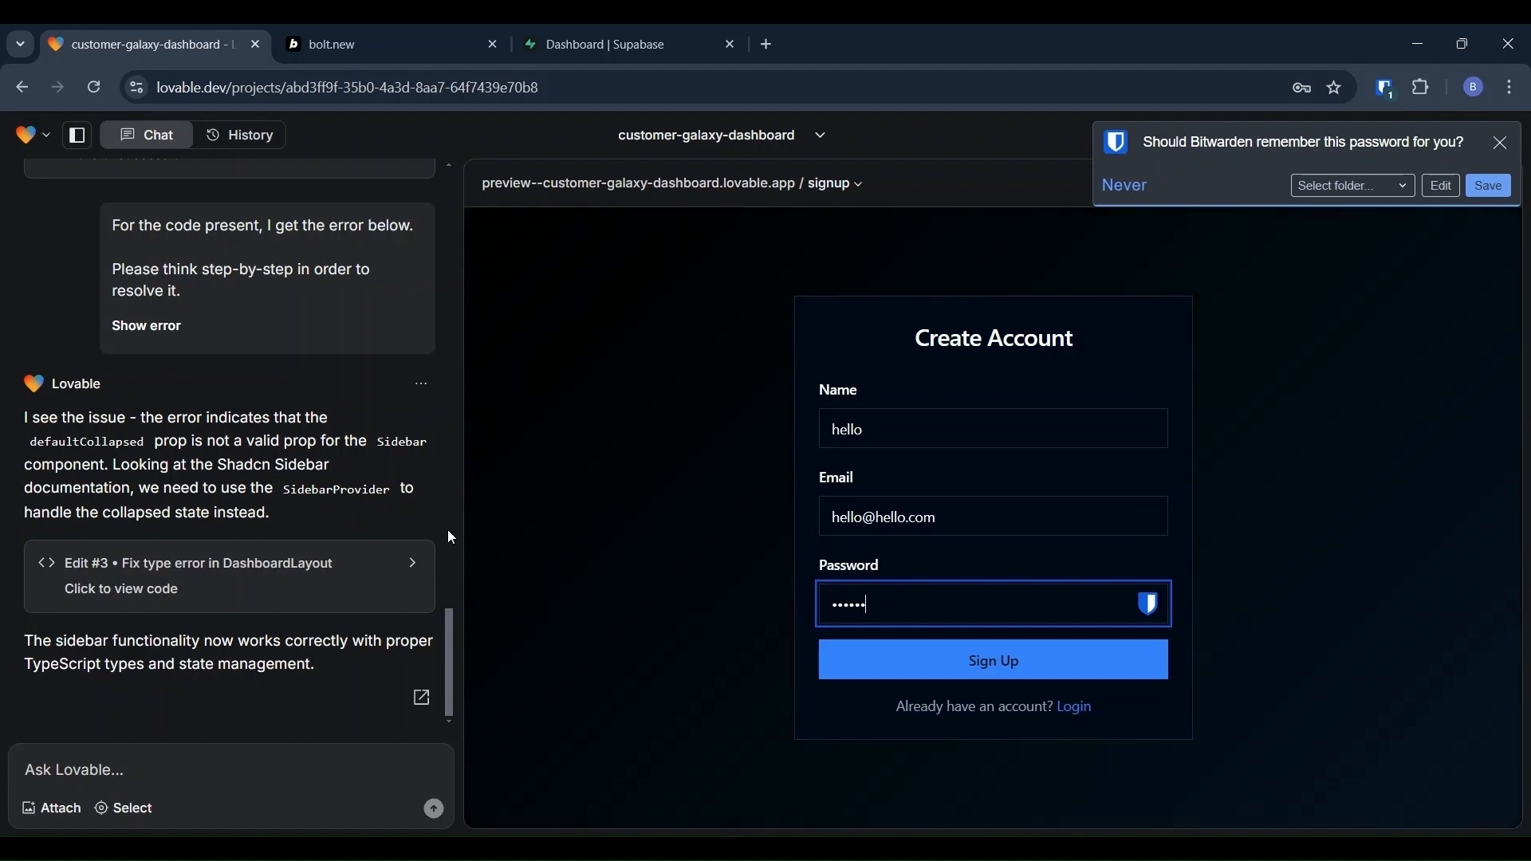
{"action": "type", "text": "••"}
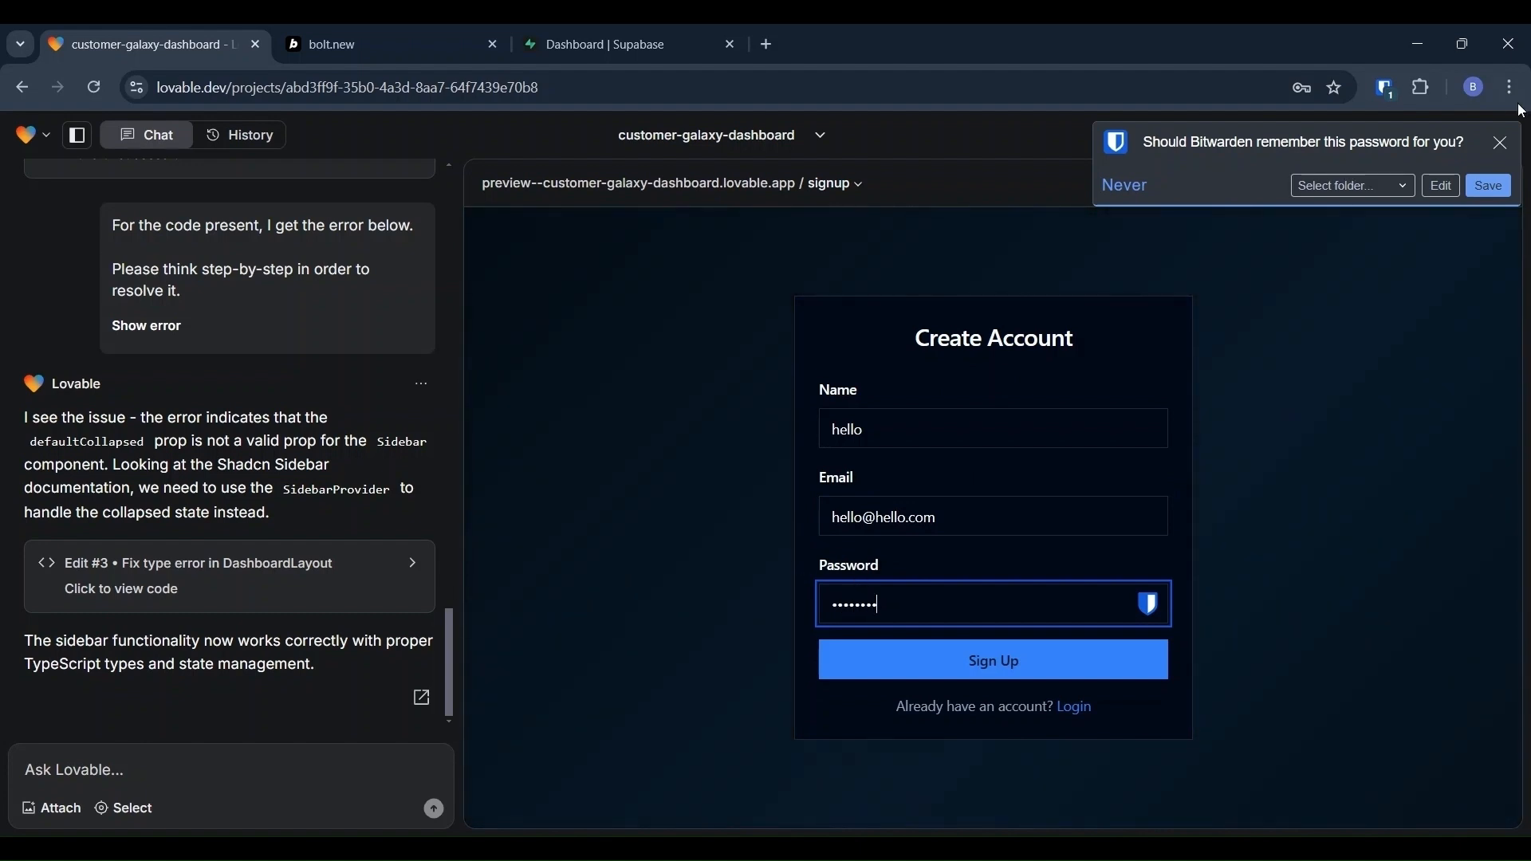
{"action": "left_click", "coordinate": [1500, 142]}
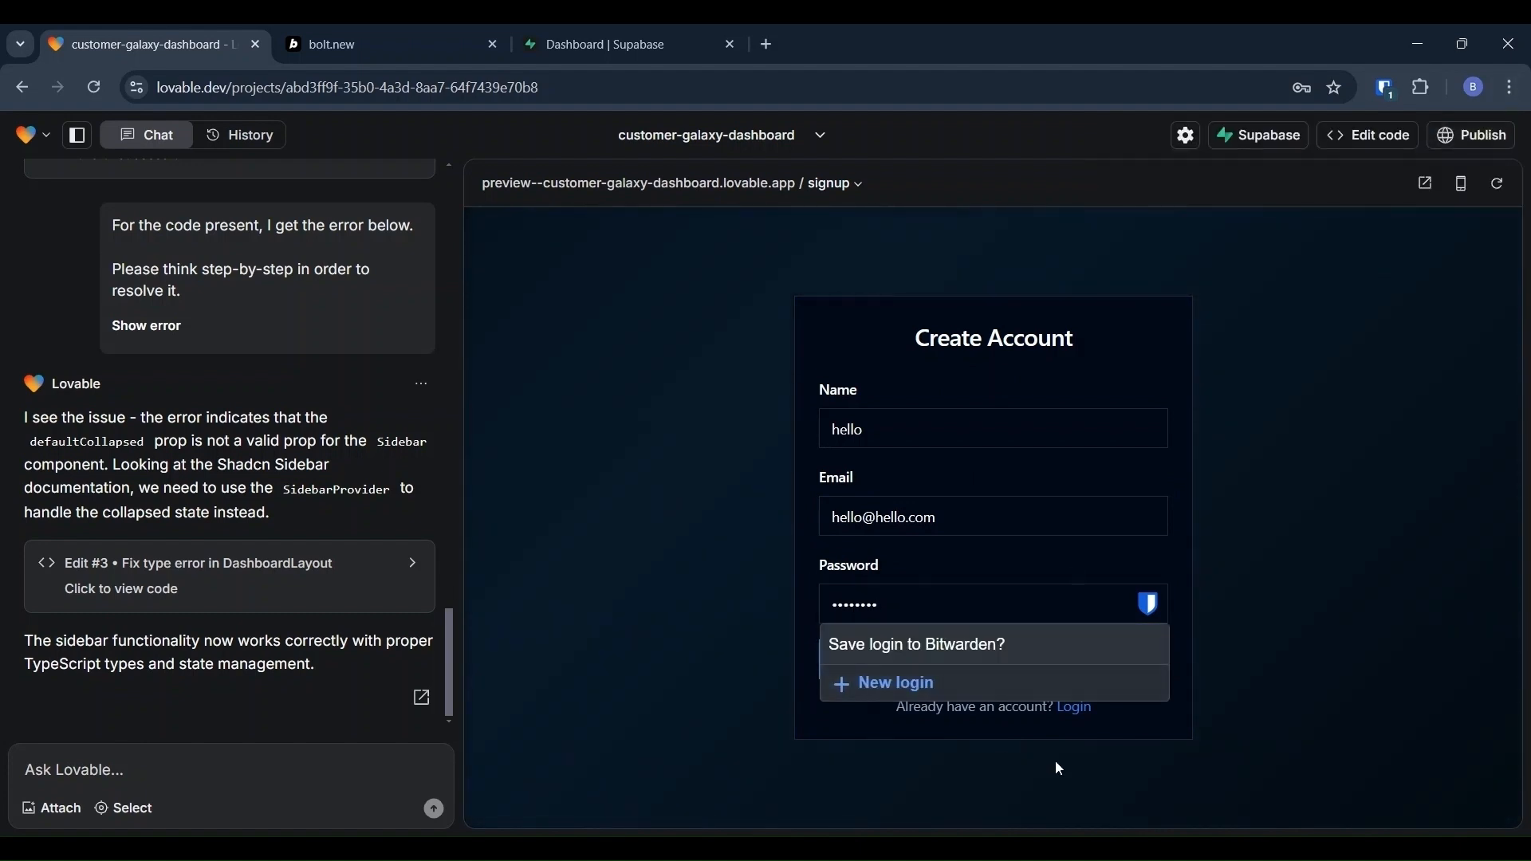
Step: Log in with the test account's email and password to reach the CustomerHub dashboard
{"action": "left_click", "coordinate": [1072, 710]}
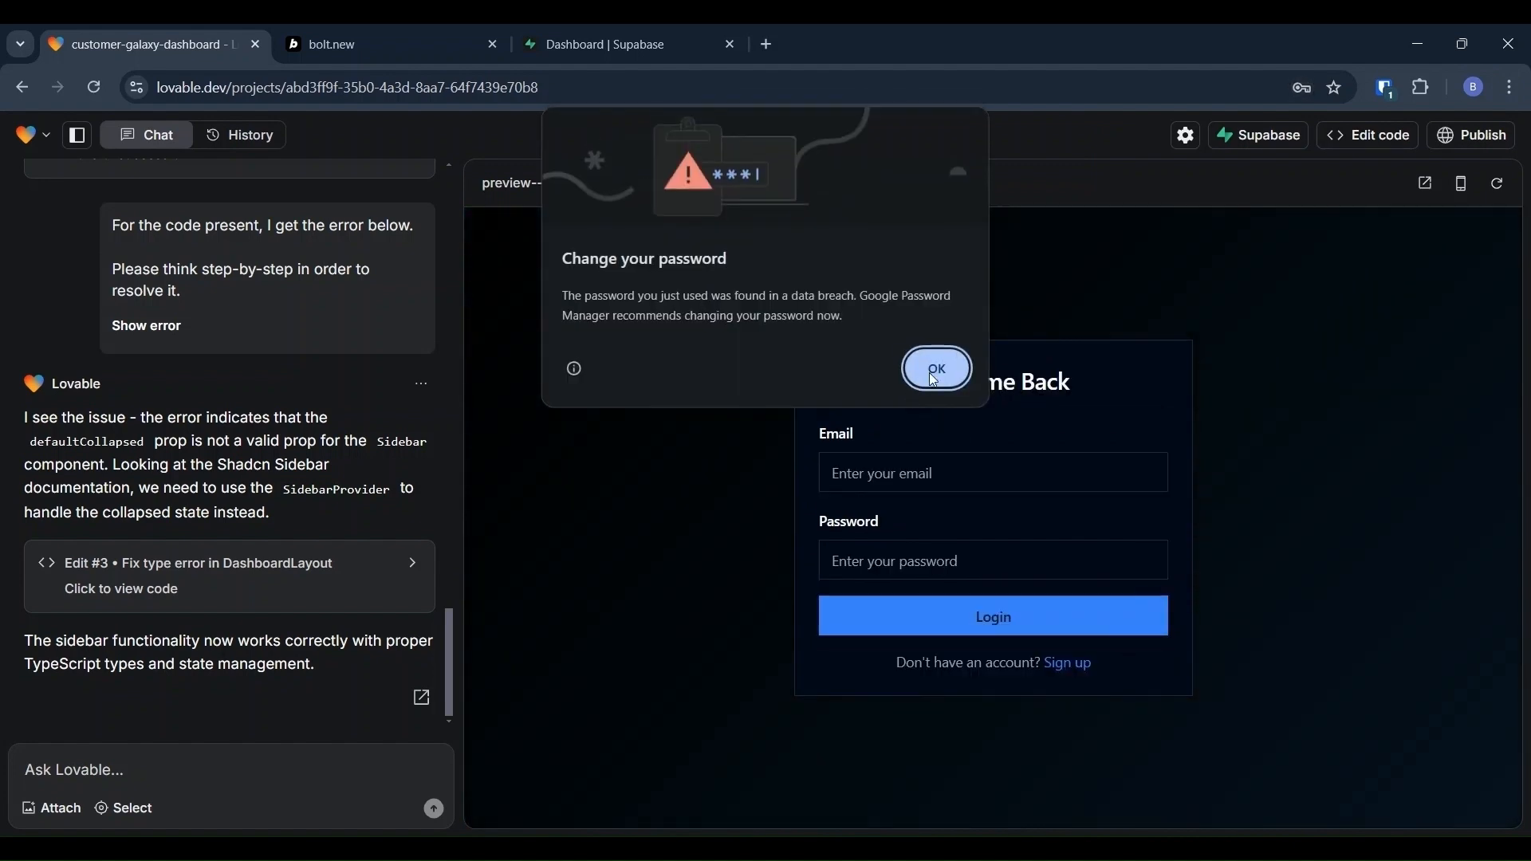
{"action": "left_click", "coordinate": [934, 372]}
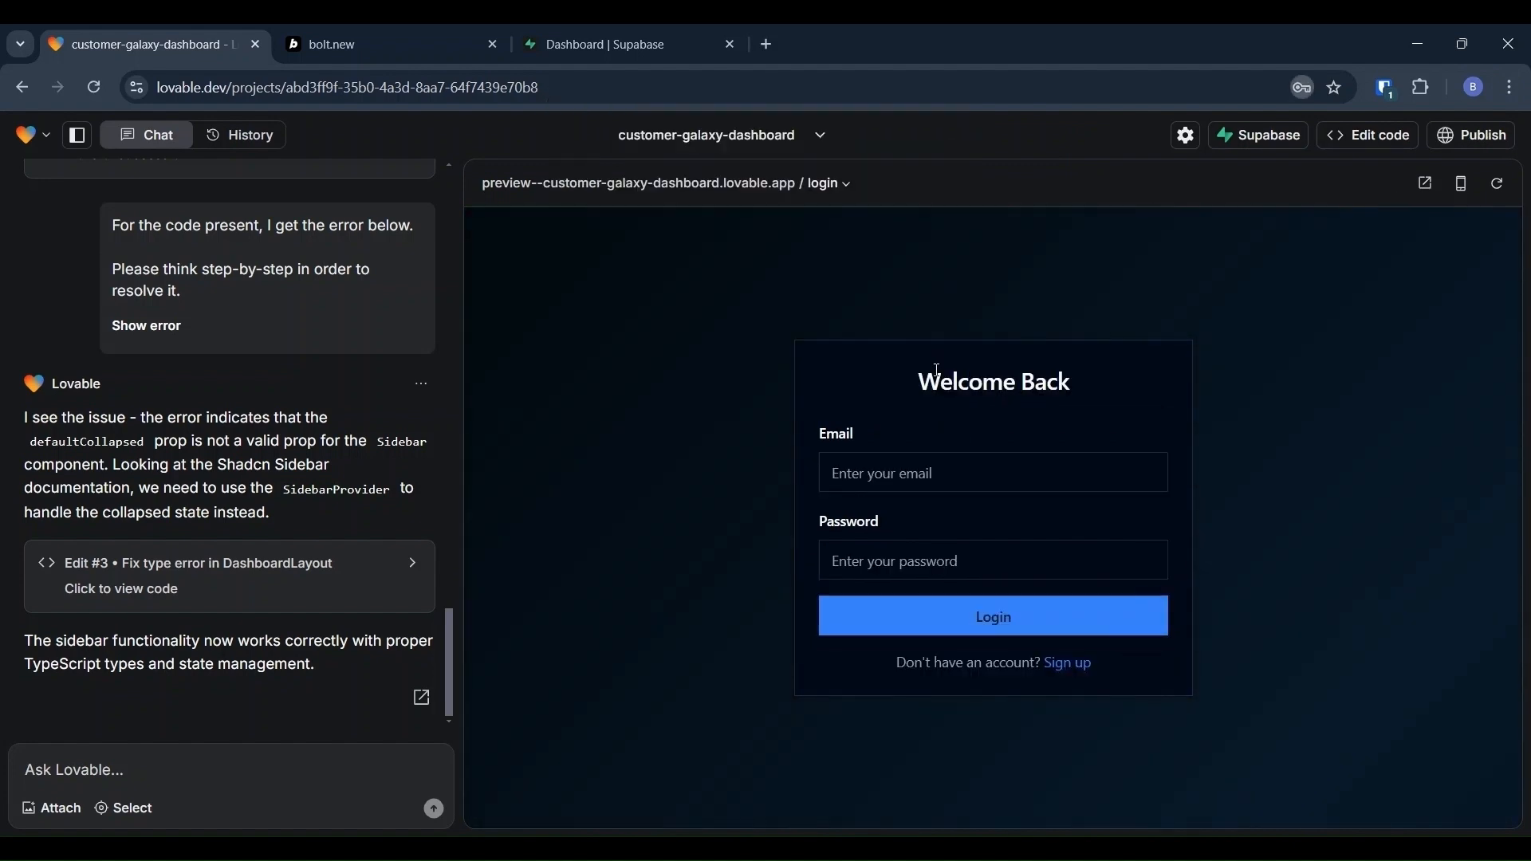
{"action": "left_click", "coordinate": [869, 483]}
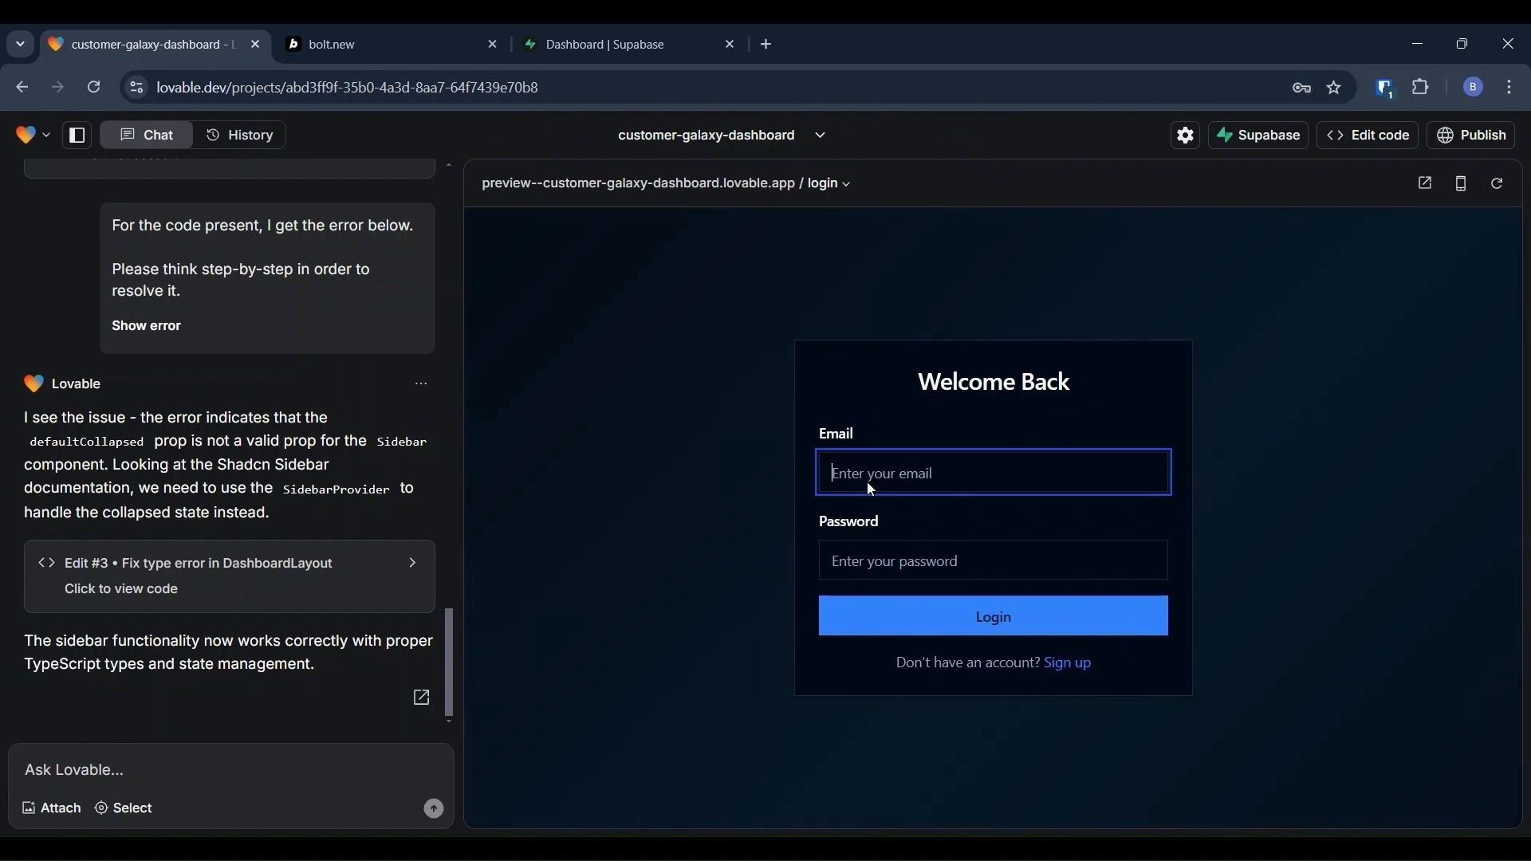
{"action": "type", "text": "hello"}
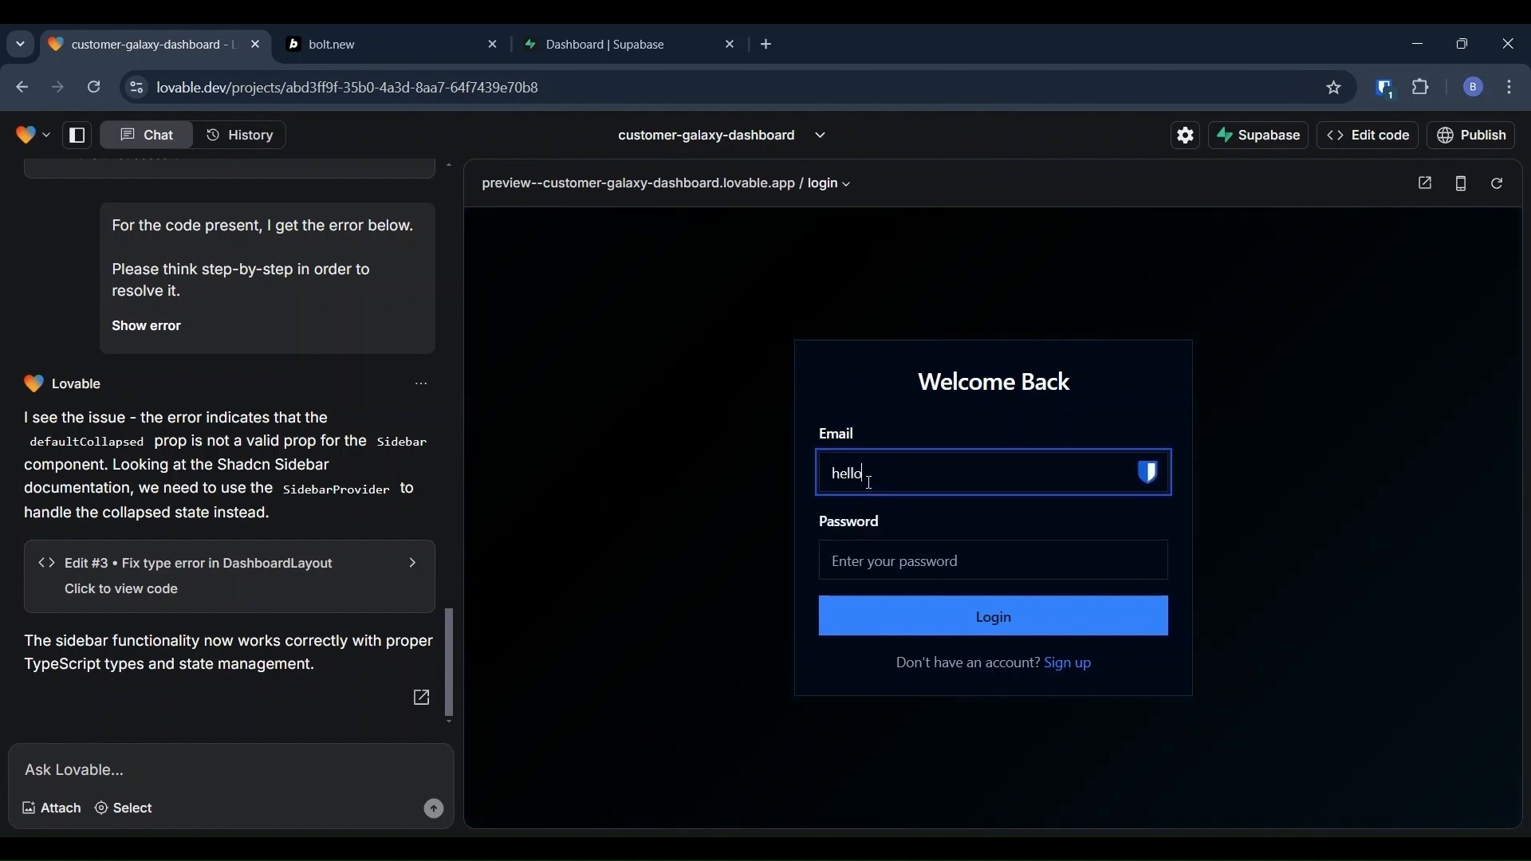
{"action": "type", "text": "@hello.com"}
{"action": "key", "text": "Tab"}
{"action": "type", "text": "•••••"}
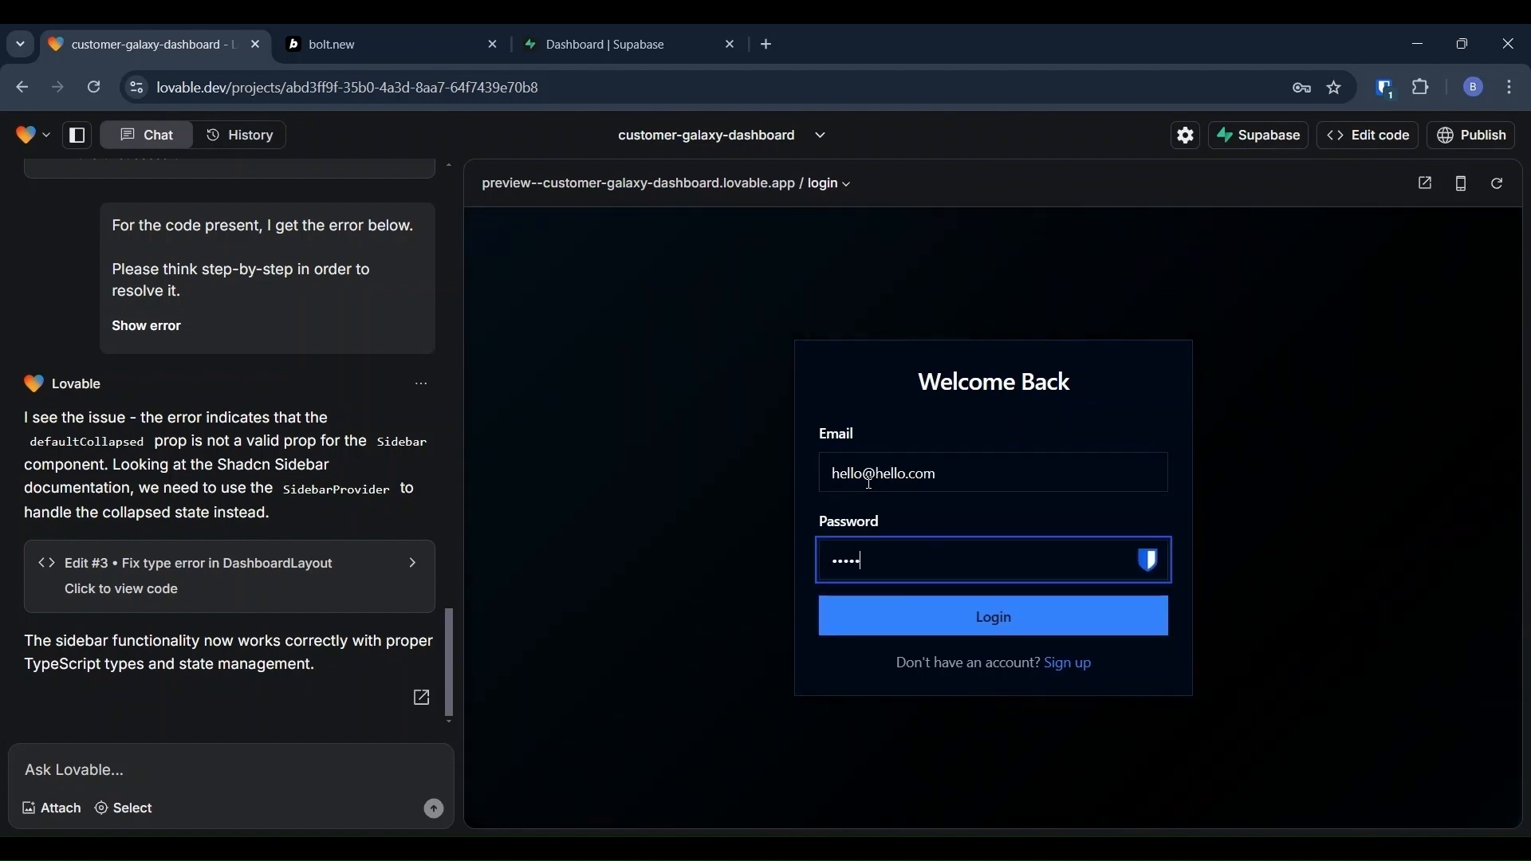
{"action": "key", "text": "BackSpace"}
{"action": "key", "text": "BackSpace"}
{"action": "key", "text": "BackSpace"}
{"action": "key", "text": "BackSpace"}
{"action": "key", "text": "BackSpace"}
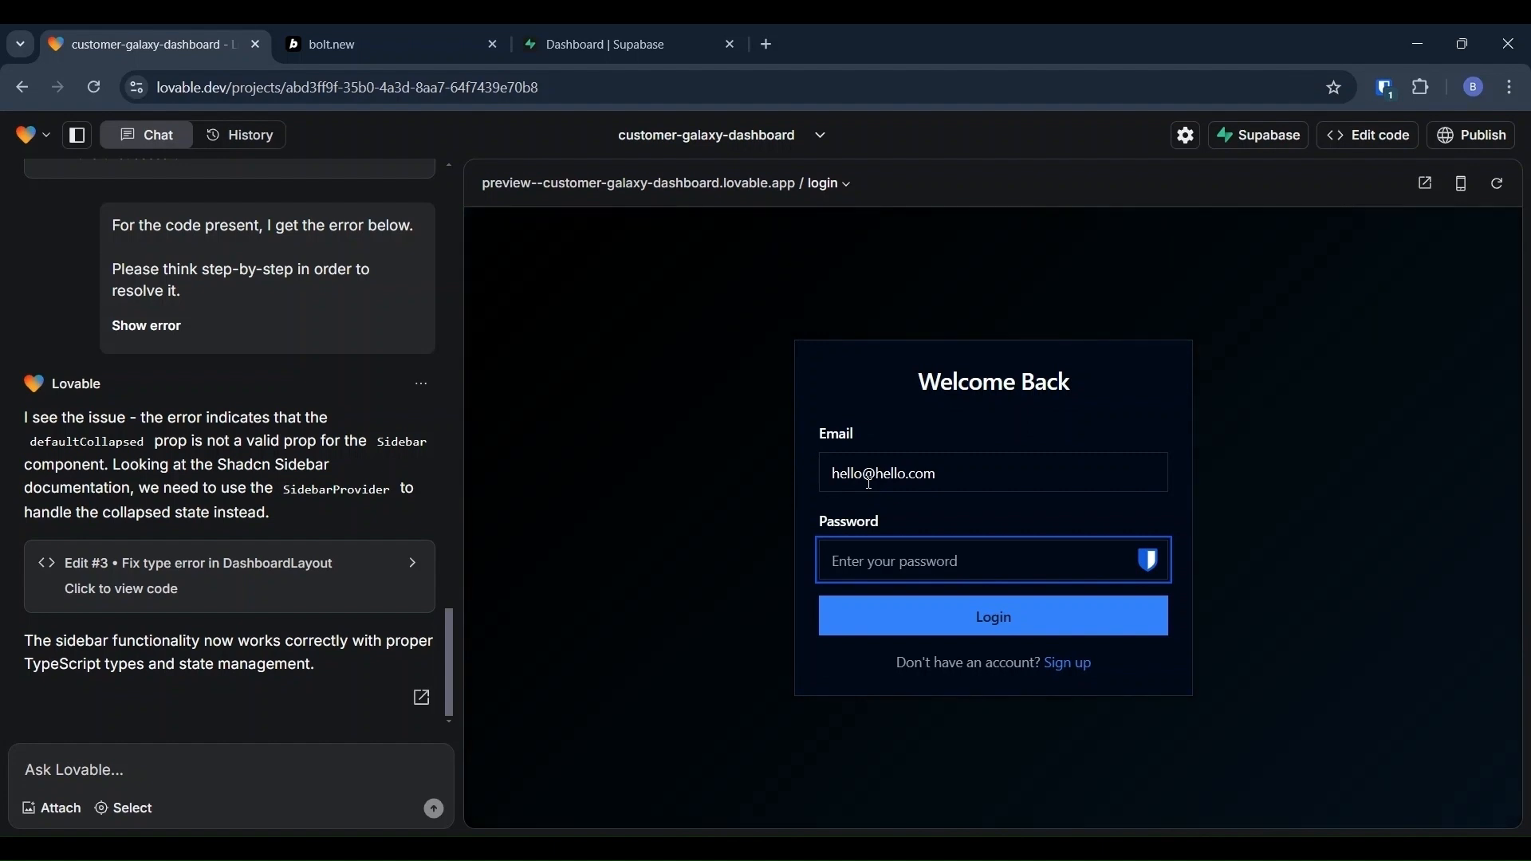
{"action": "type", "text": "••••••••"}
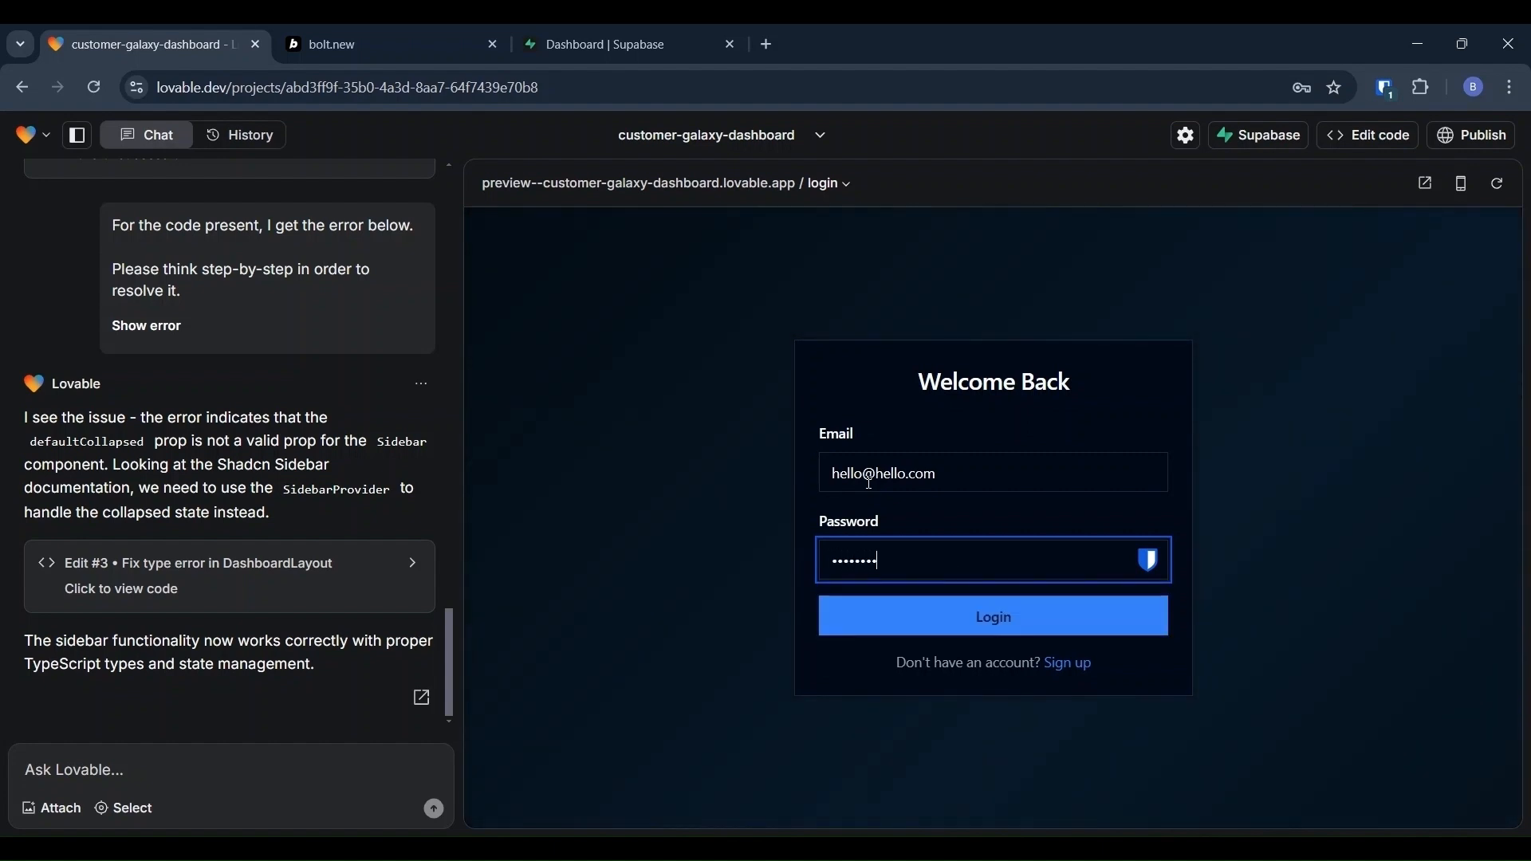
{"action": "left_click", "coordinate": [917, 622]}
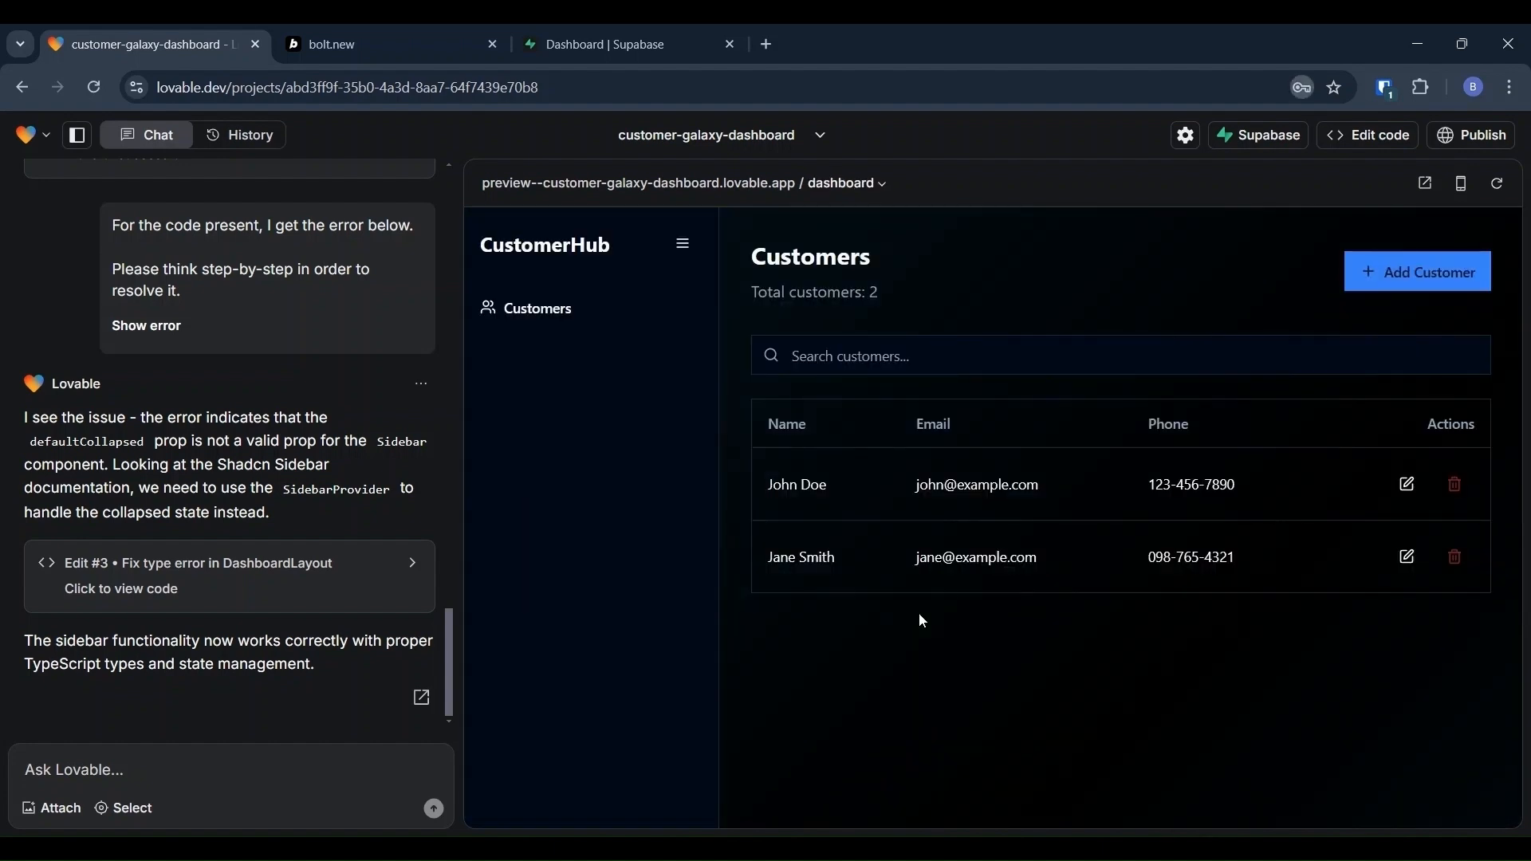
Step: Add 'Other Customer' as a new row in the customers table
{"action": "left_click", "coordinate": [937, 368]}
{"action": "left_click", "coordinate": [1425, 276]}
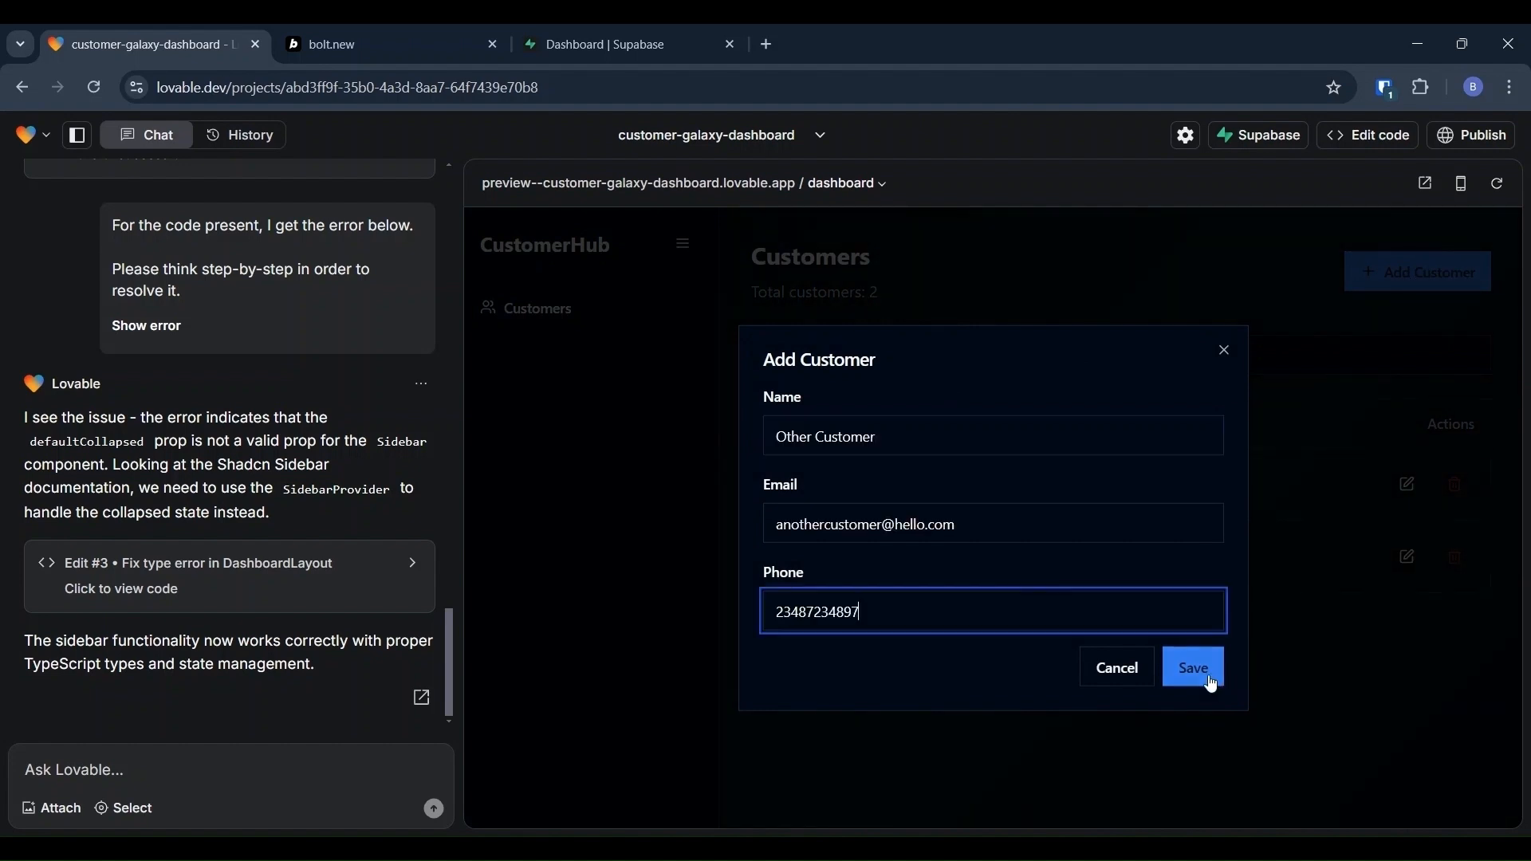
{"action": "left_click", "coordinate": [1206, 677]}
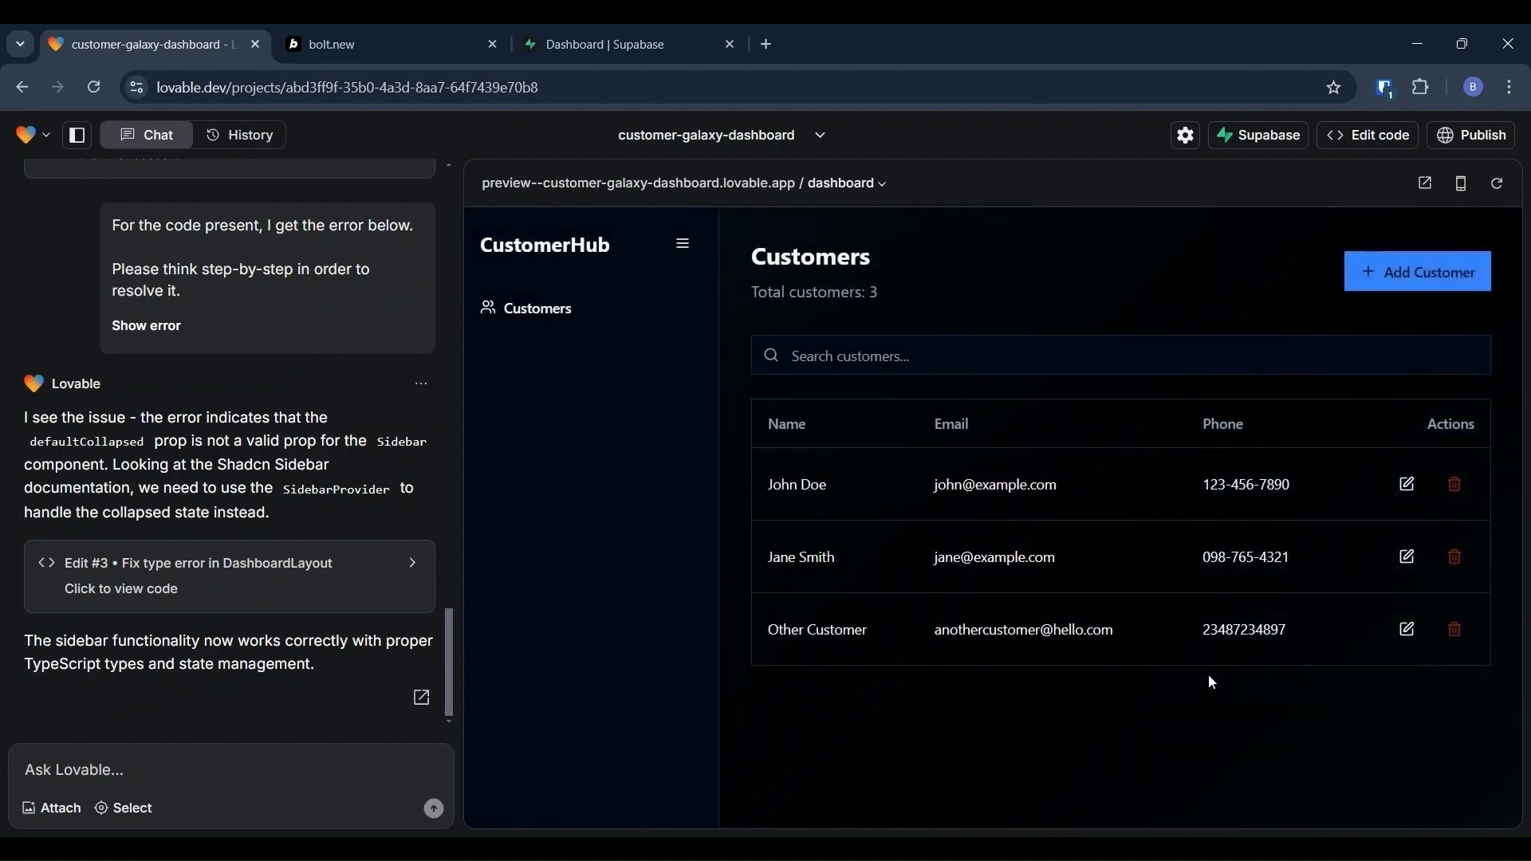
Step: Open the last customer and Other Customer for editing, cancelling each without saving
{"action": "left_click", "coordinate": [1408, 630]}
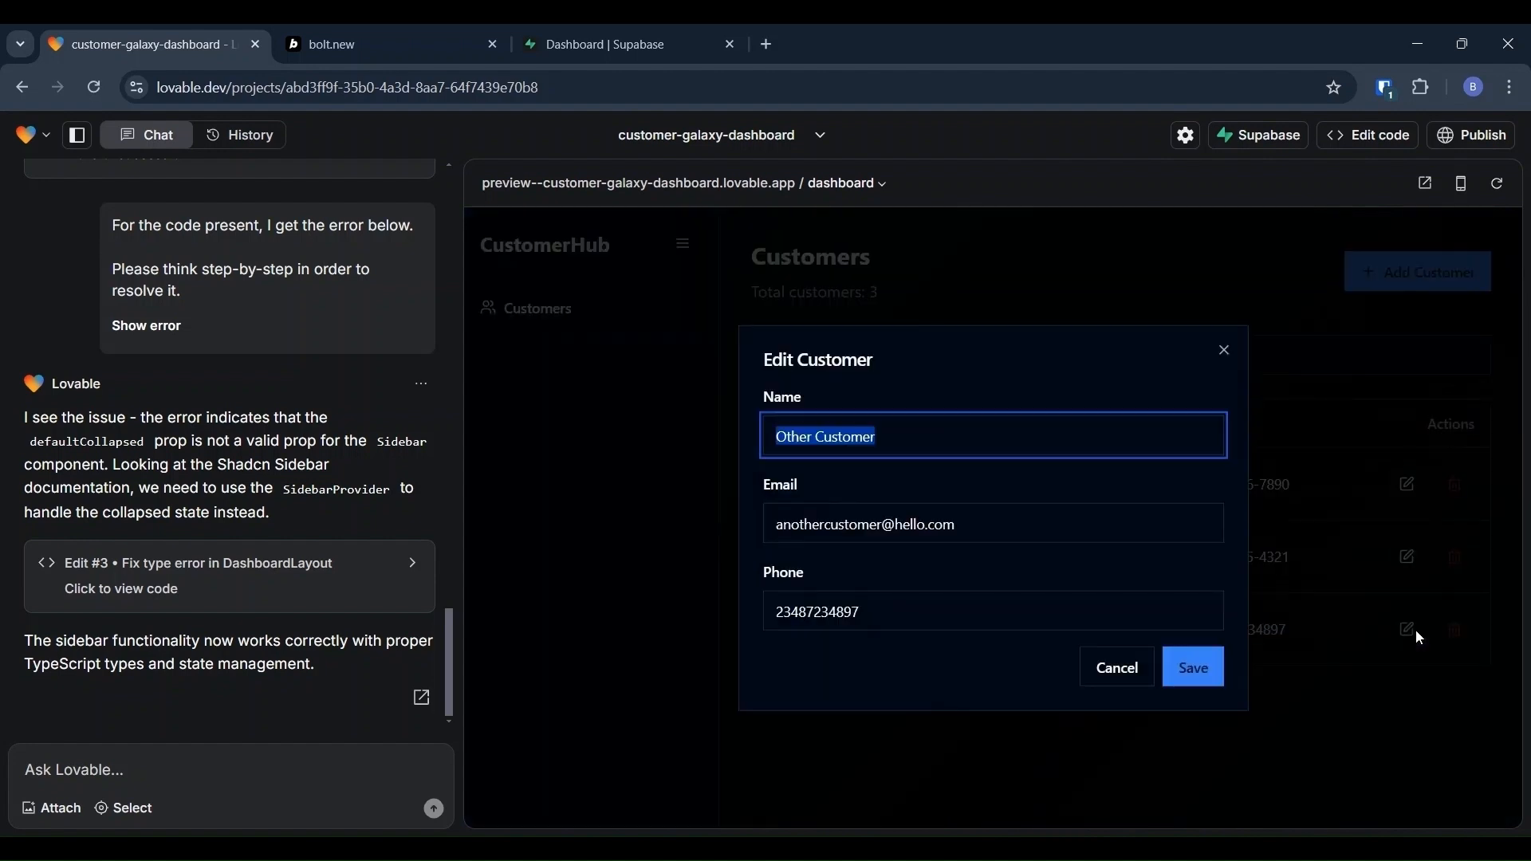
{"action": "left_click", "coordinate": [1128, 676]}
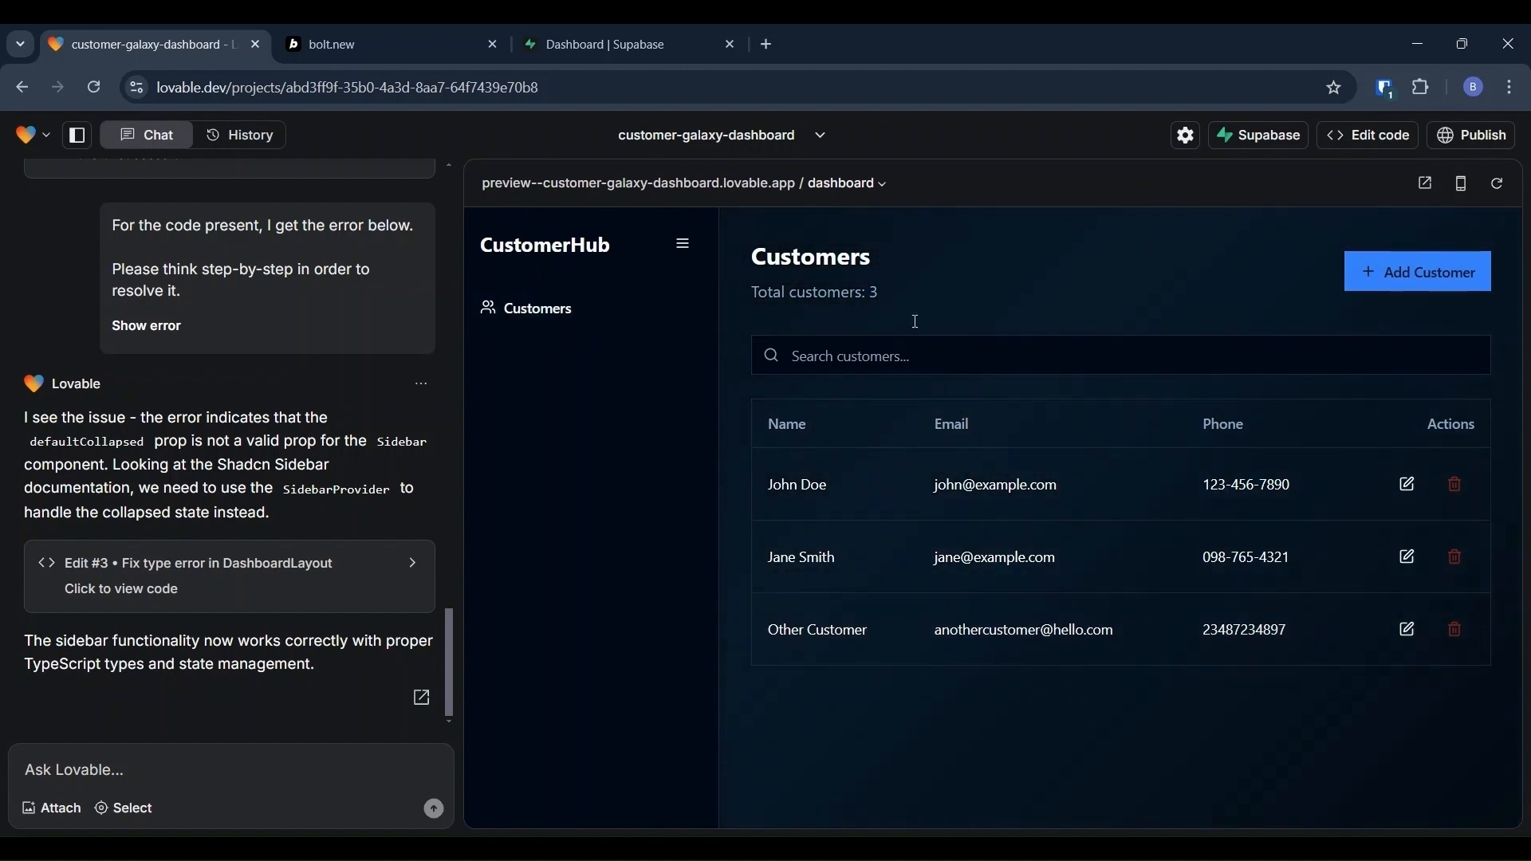
{"action": "left_click", "coordinate": [1420, 268]}
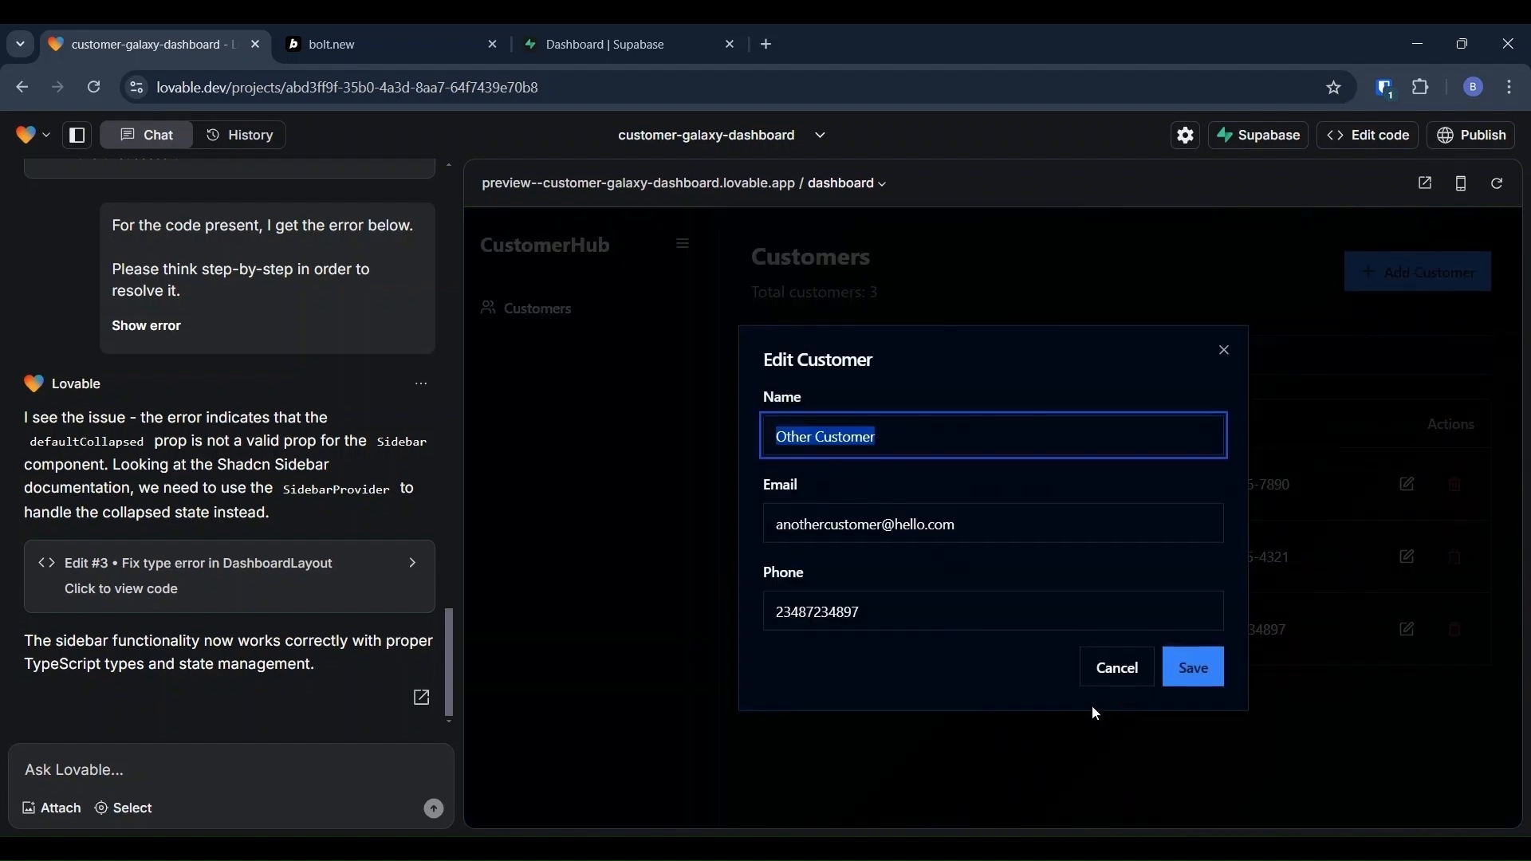
{"action": "left_click", "coordinate": [1117, 668]}
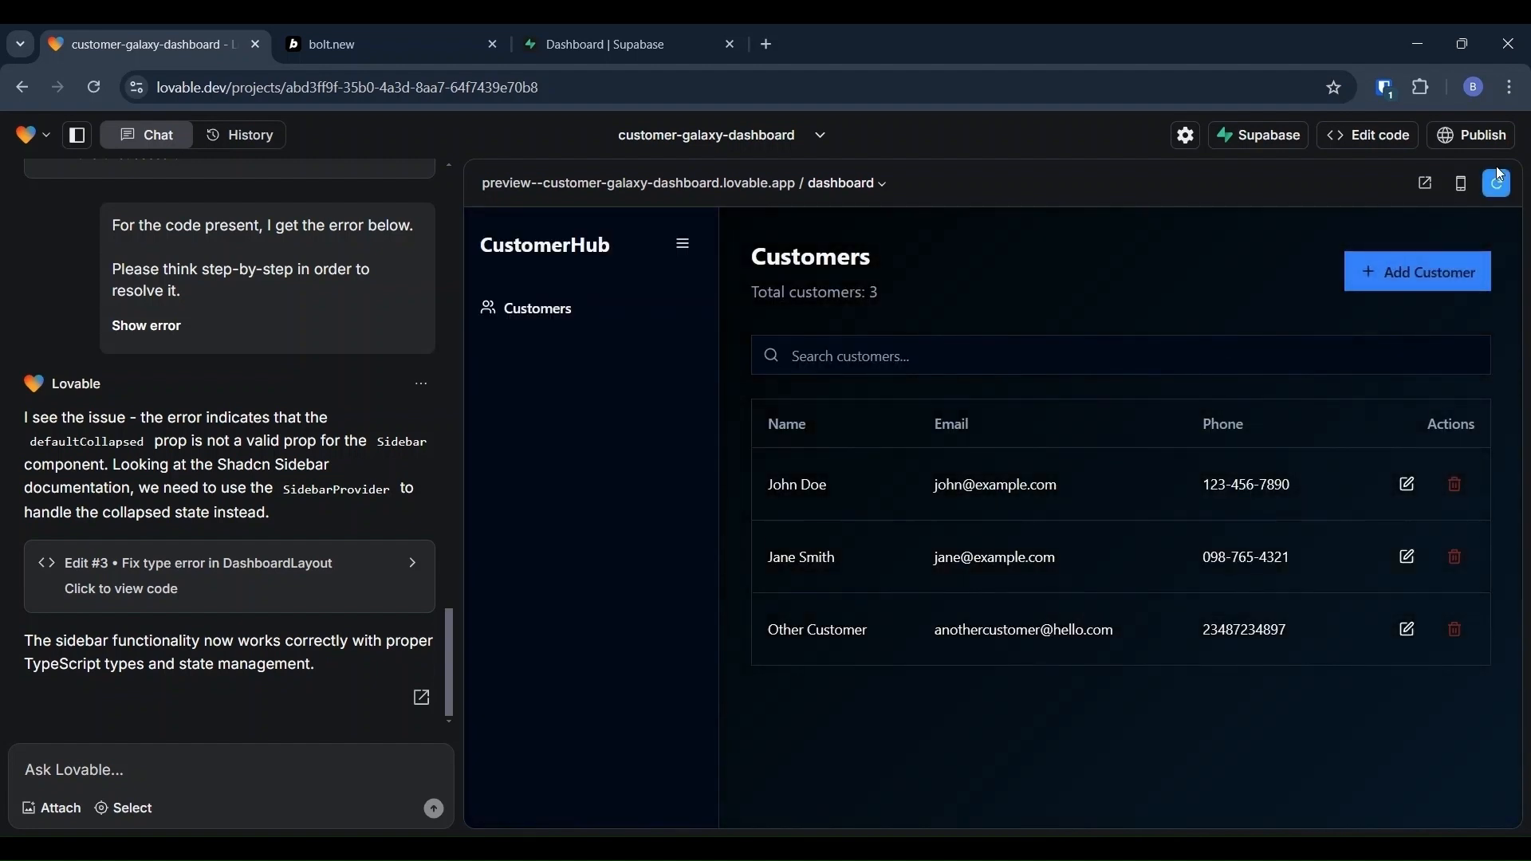
{"action": "left_click", "coordinate": [1465, 185]}
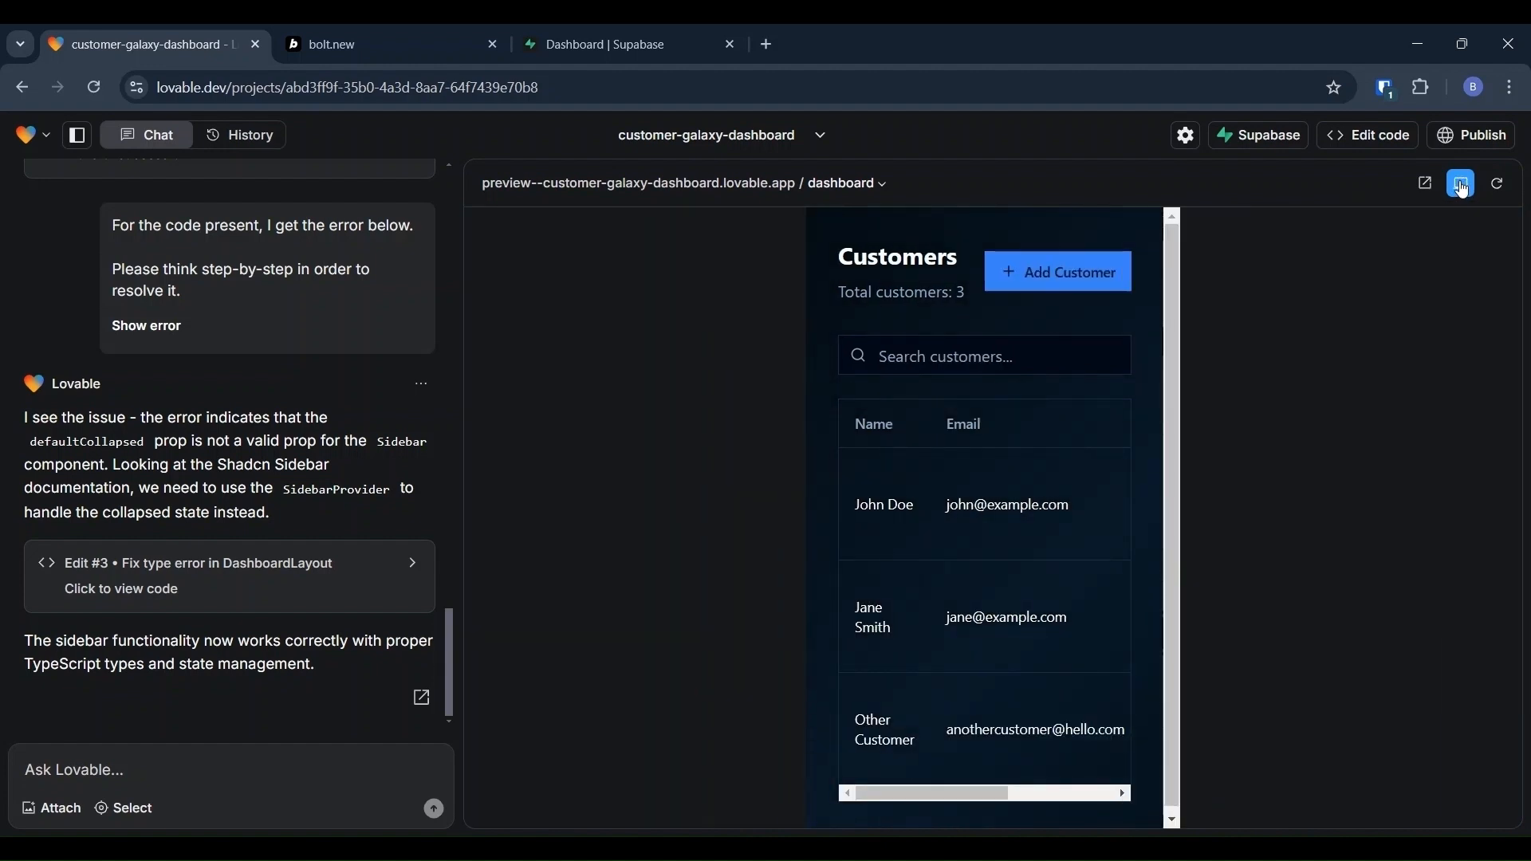
{"action": "left_click", "coordinate": [1464, 187]}
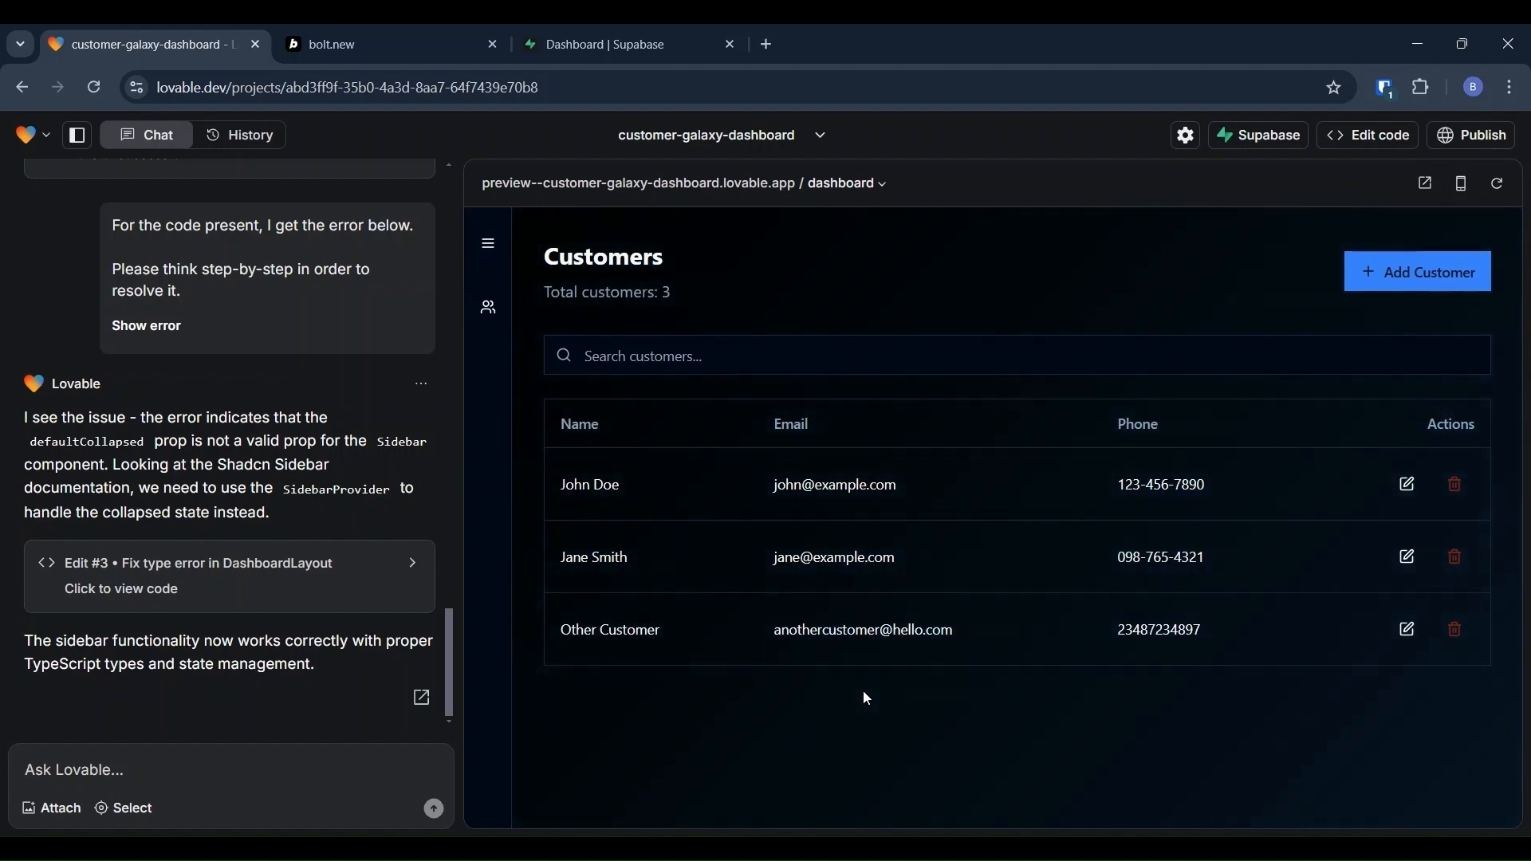
{"action": "left_click", "coordinate": [488, 244]}
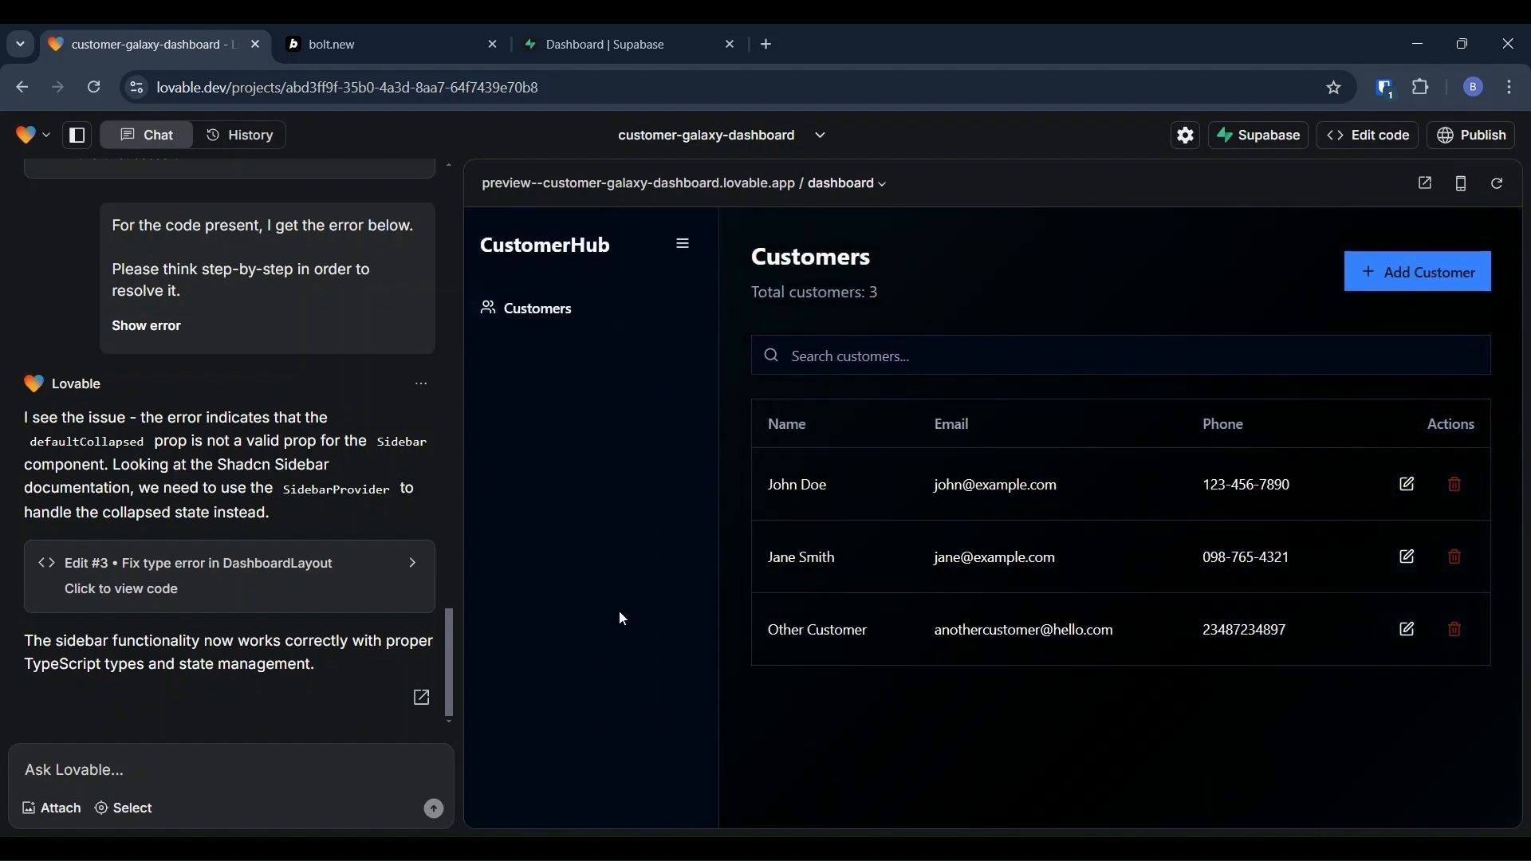
{"action": "left_click", "coordinate": [105, 755]}
{"action": "type", "text": "Add log"}
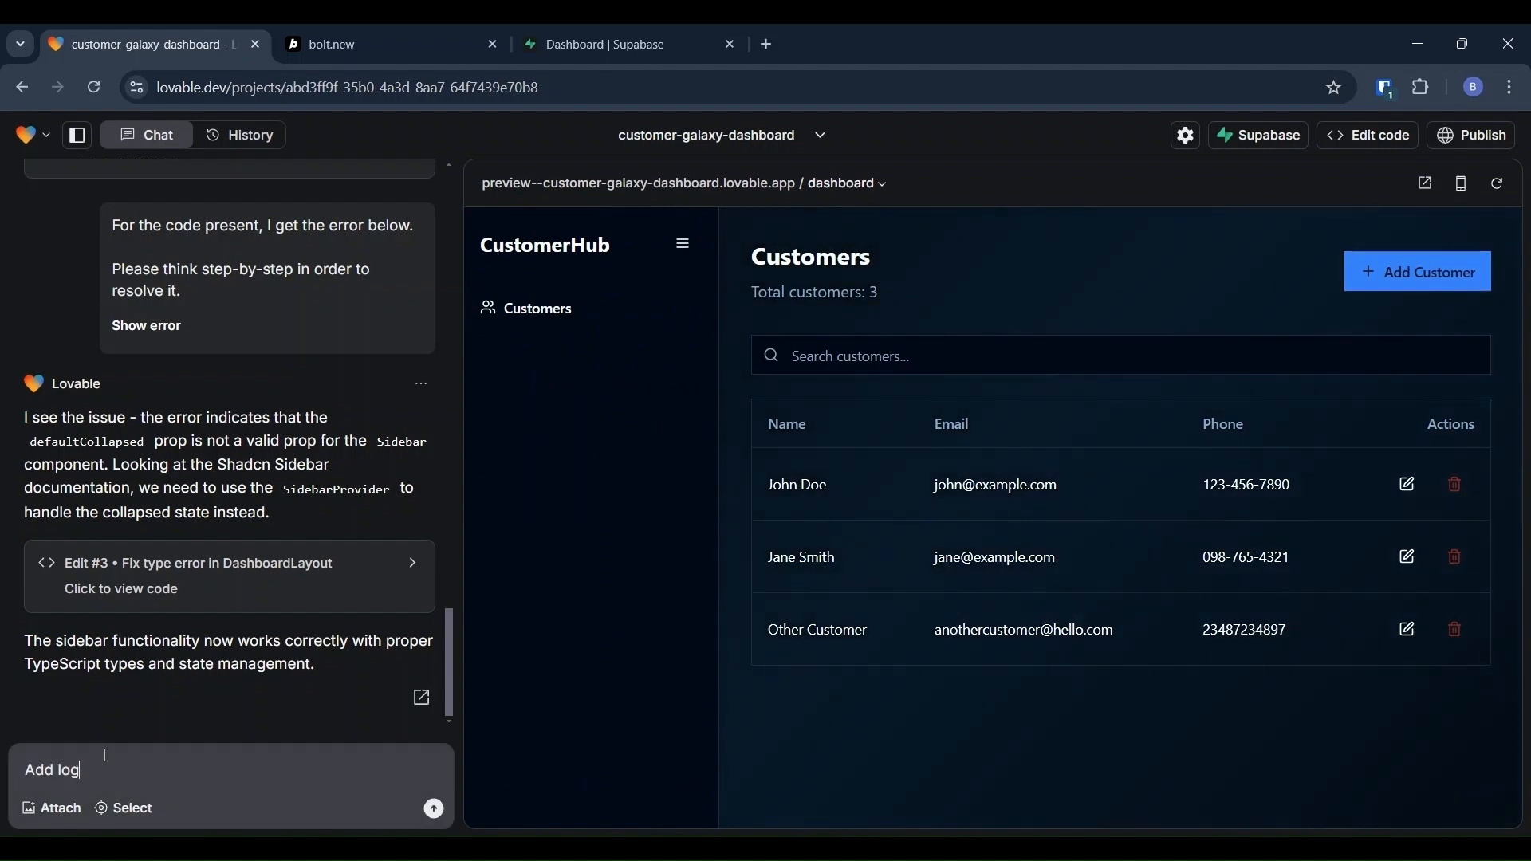
{"action": "type", "text": "out option on"}
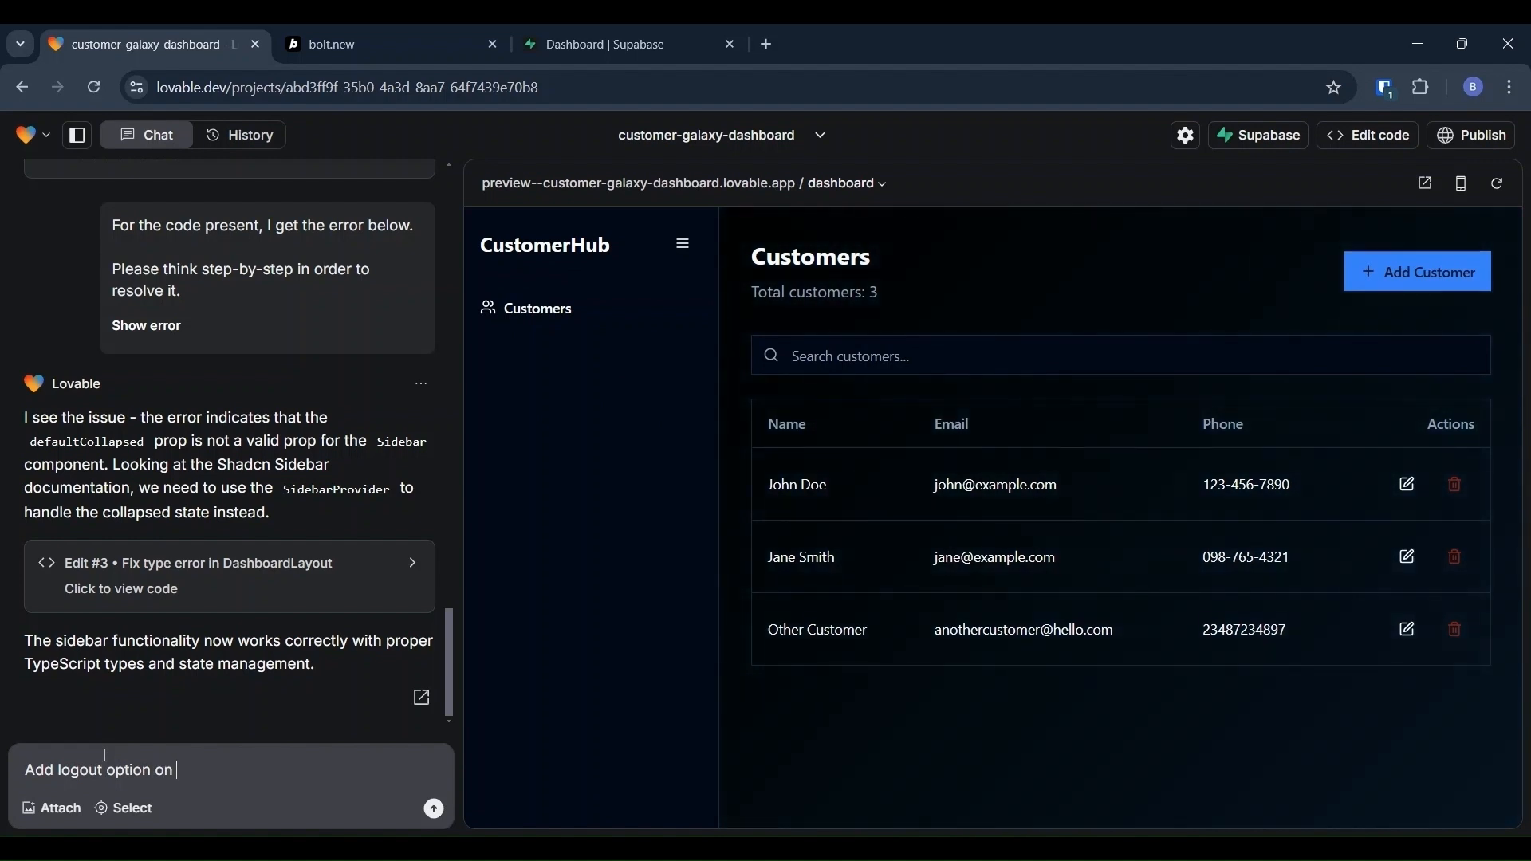
Step: Ask Lovable to 'Add logout option at bottom of side navigation'
{"action": "key", "text": "BackSpace"}
{"action": "key", "text": "BackSpace"}
{"action": "type", "text": "at "}
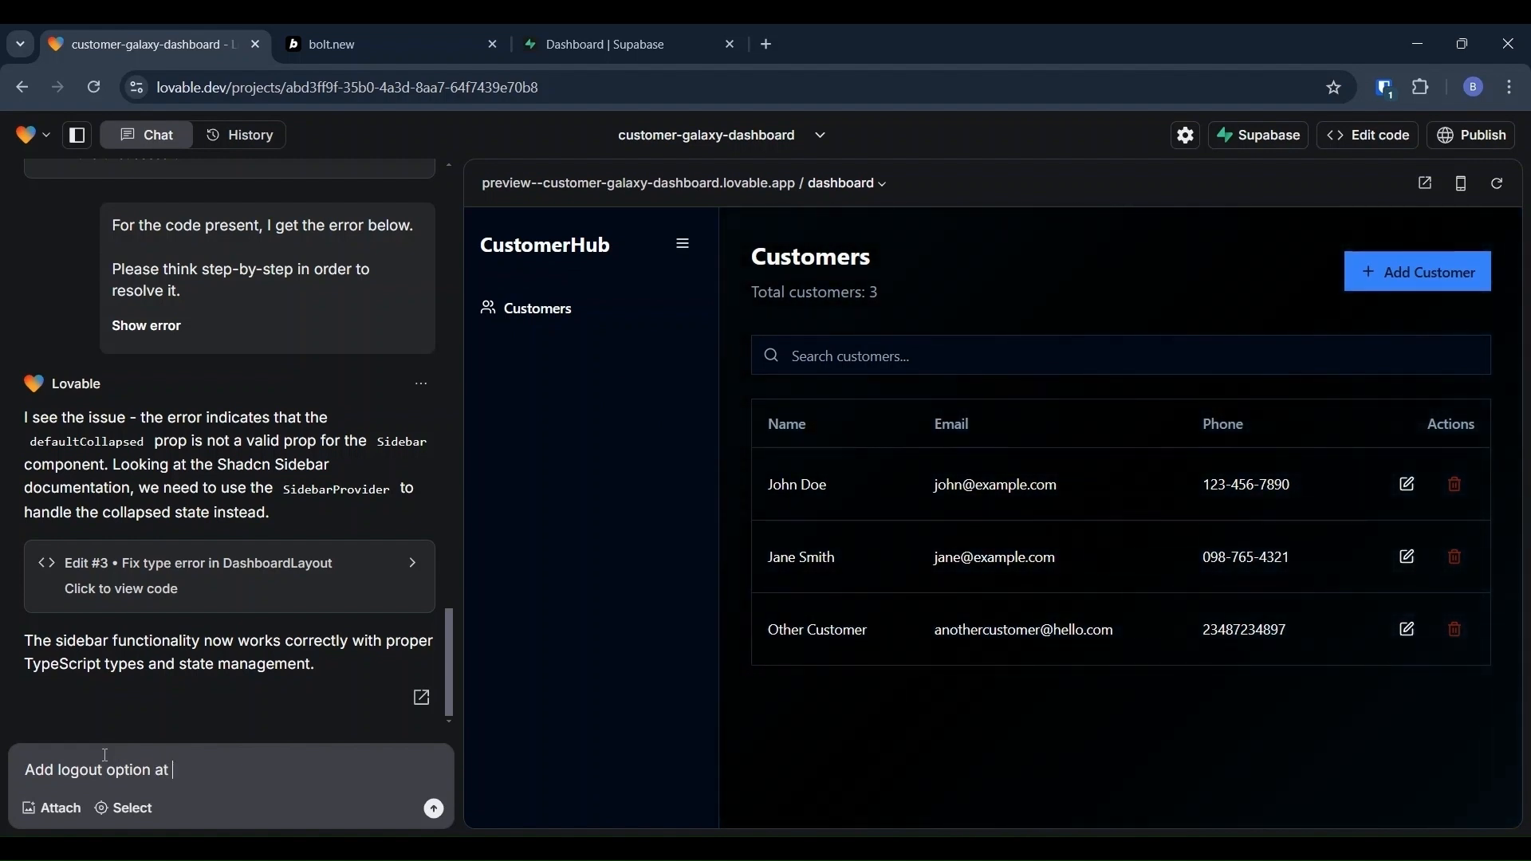
{"action": "type", "text": "bottom of side"}
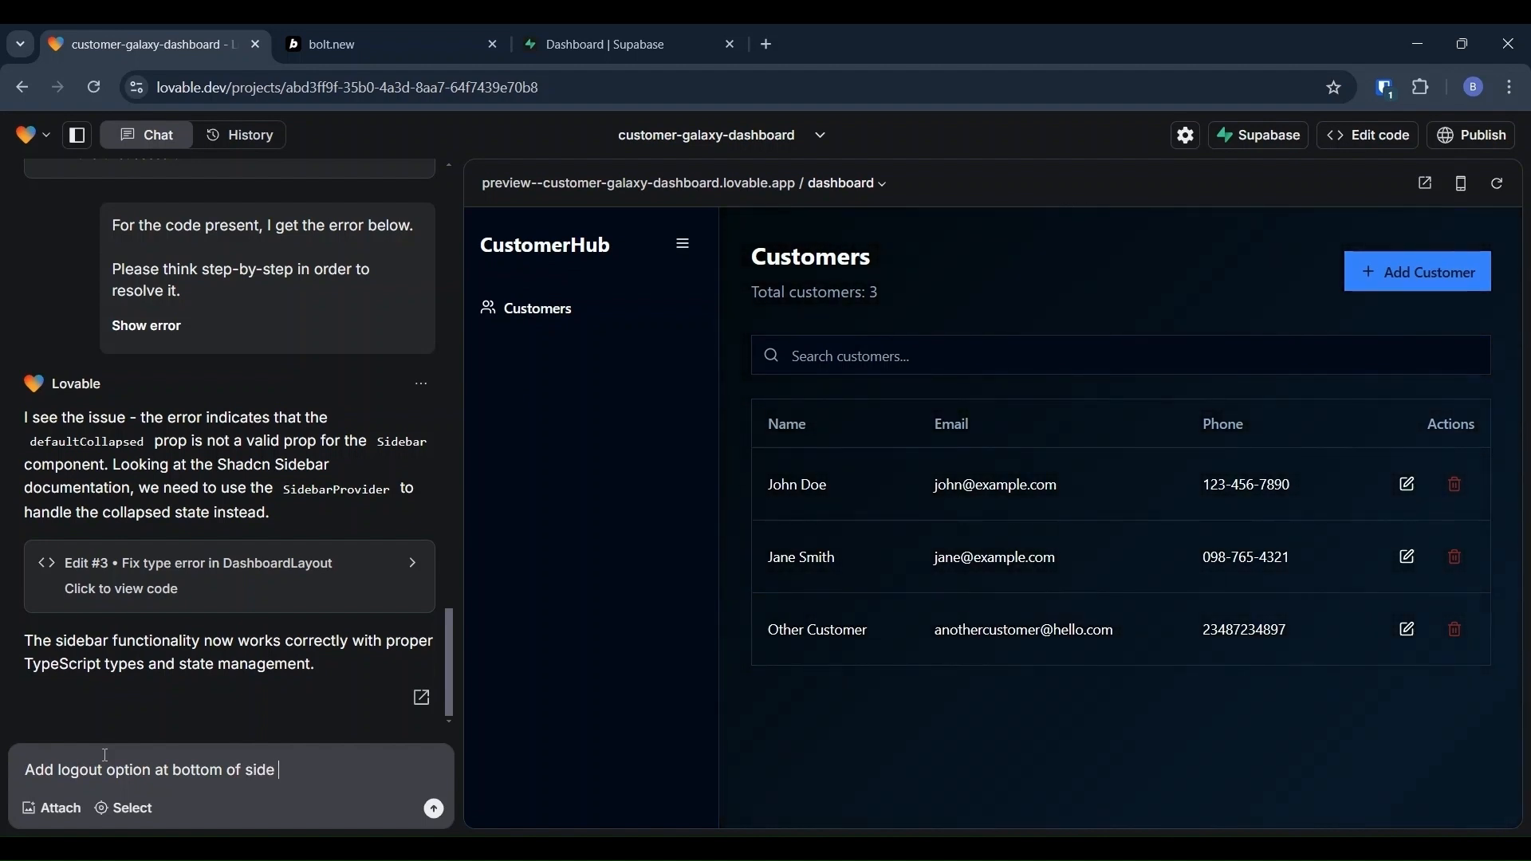
{"action": "type", "text": " navigation"}
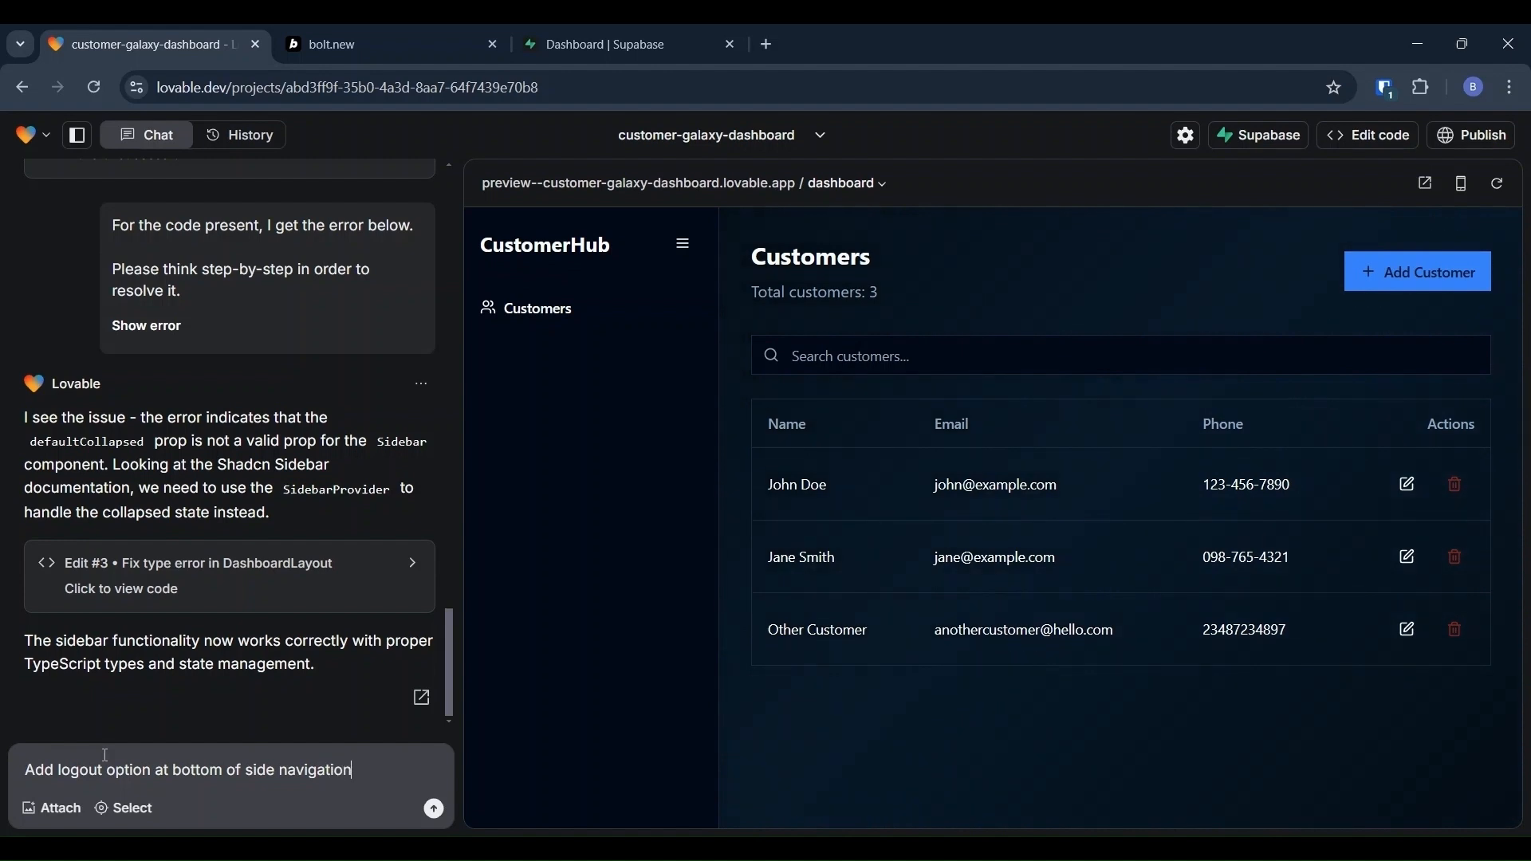
{"action": "key", "text": "Return"}
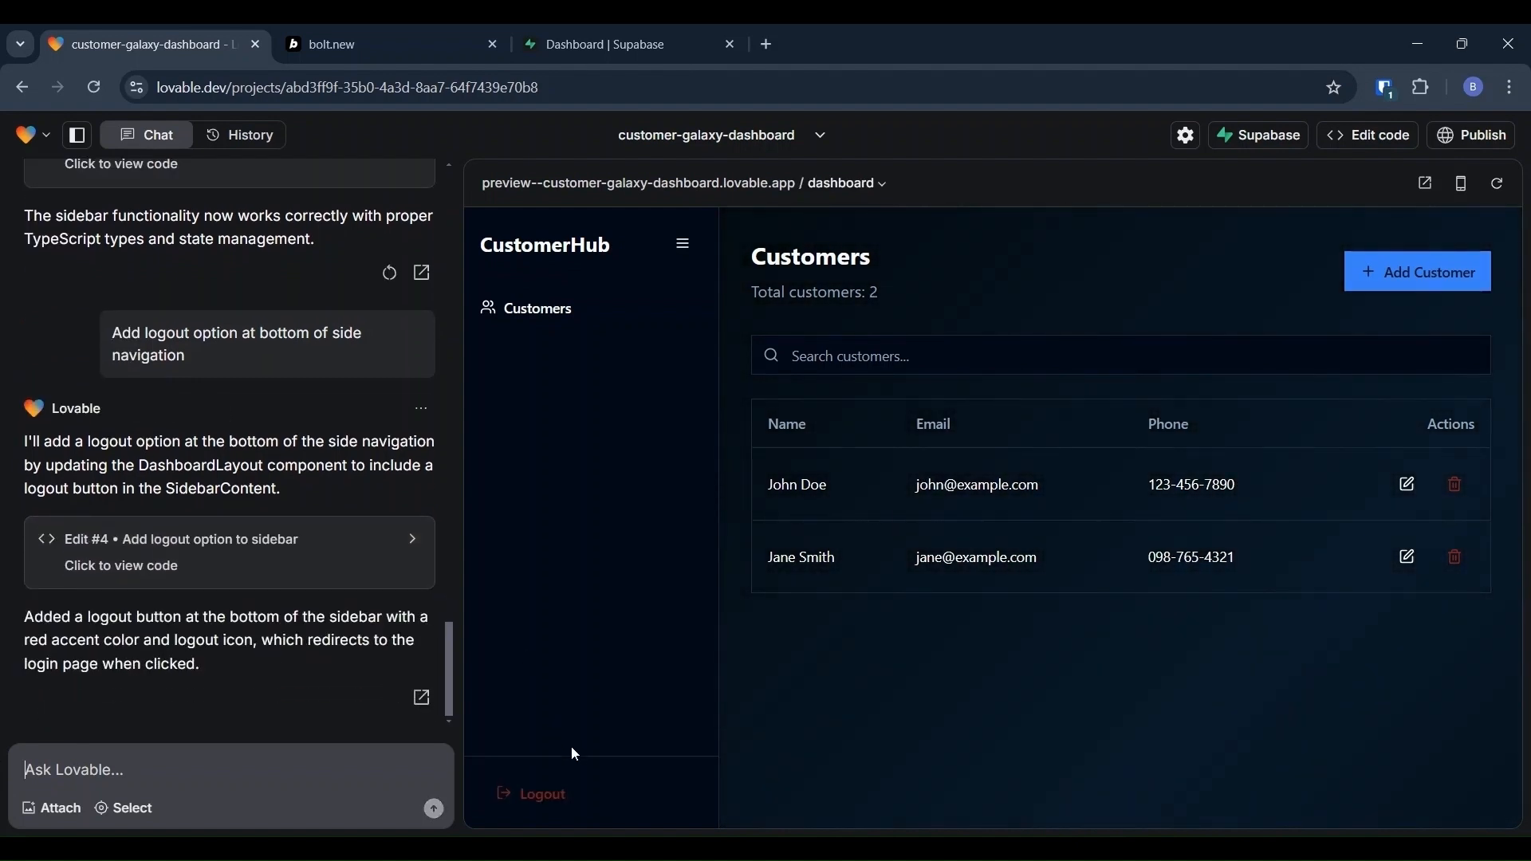
Step: Log out of CustomerHub and log back in with the test account's email and password
{"action": "left_click", "coordinate": [547, 801]}
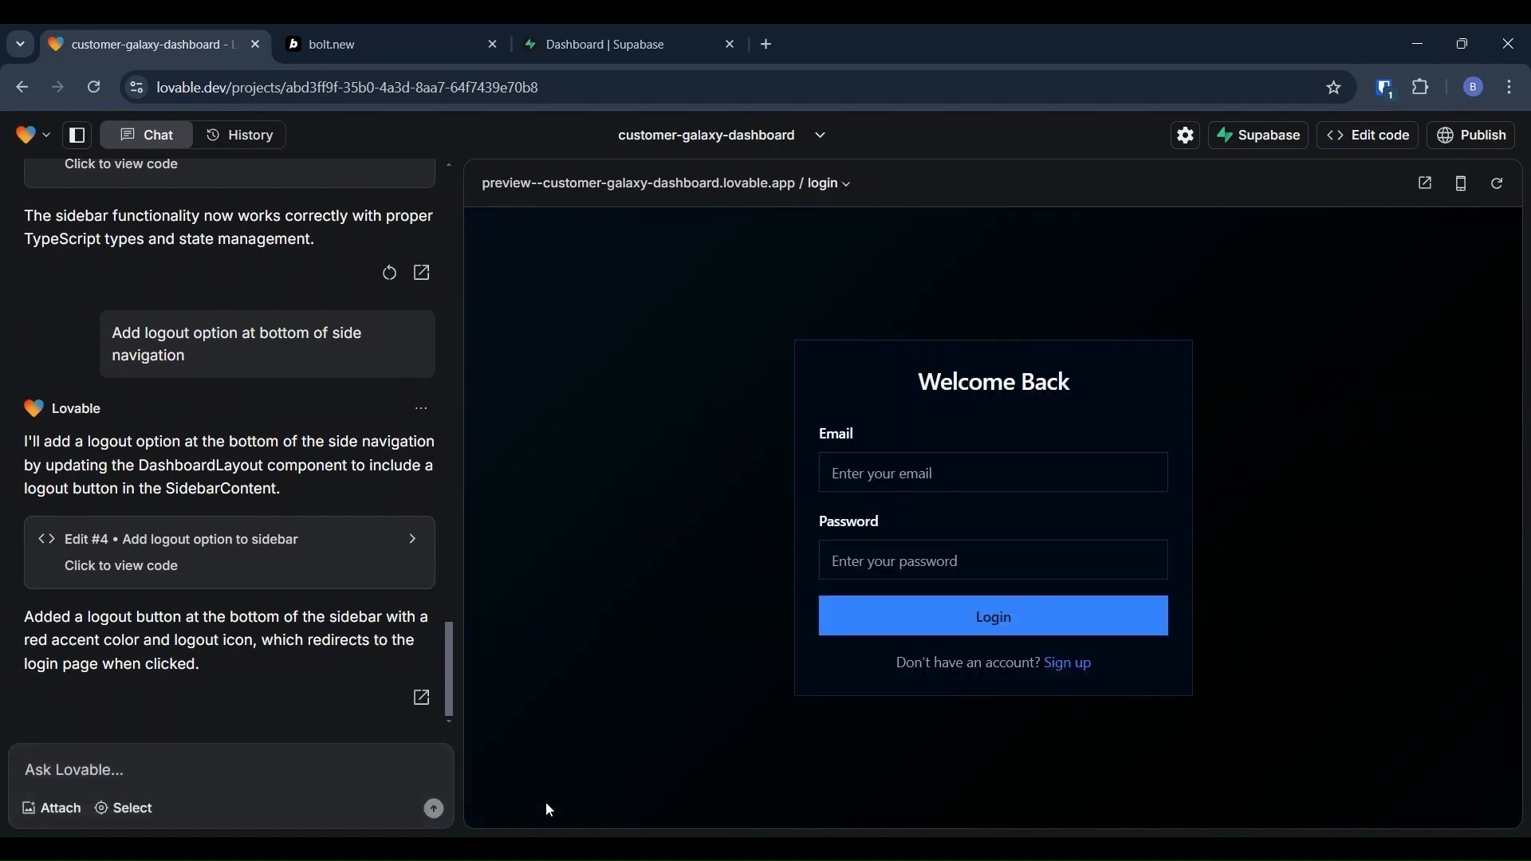
{"action": "left_click", "coordinate": [851, 474]}
{"action": "type", "text": "hello"}
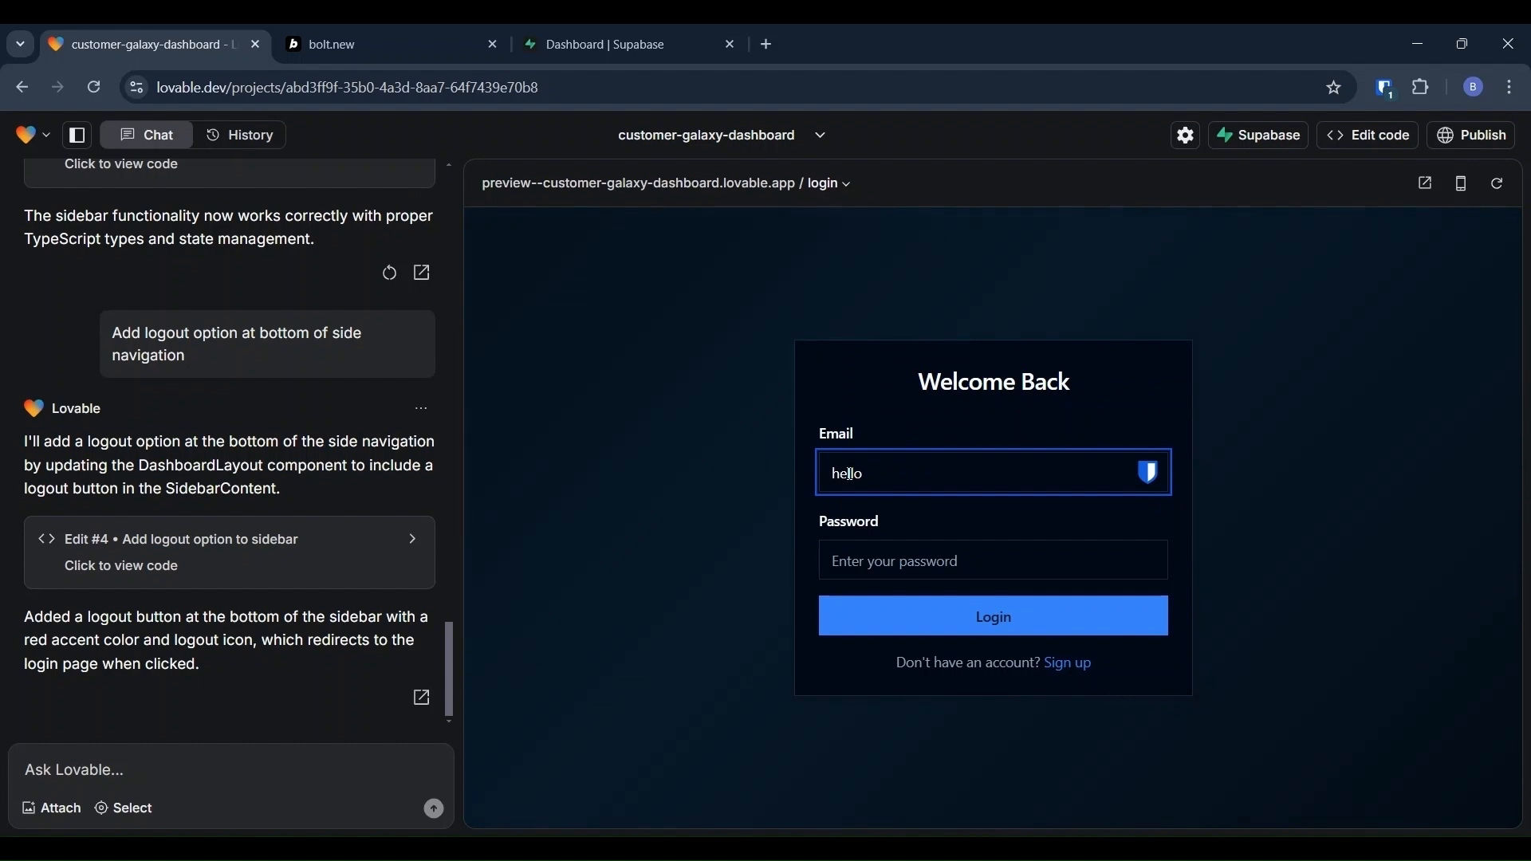
{"action": "type", "text": "@hello.com"}
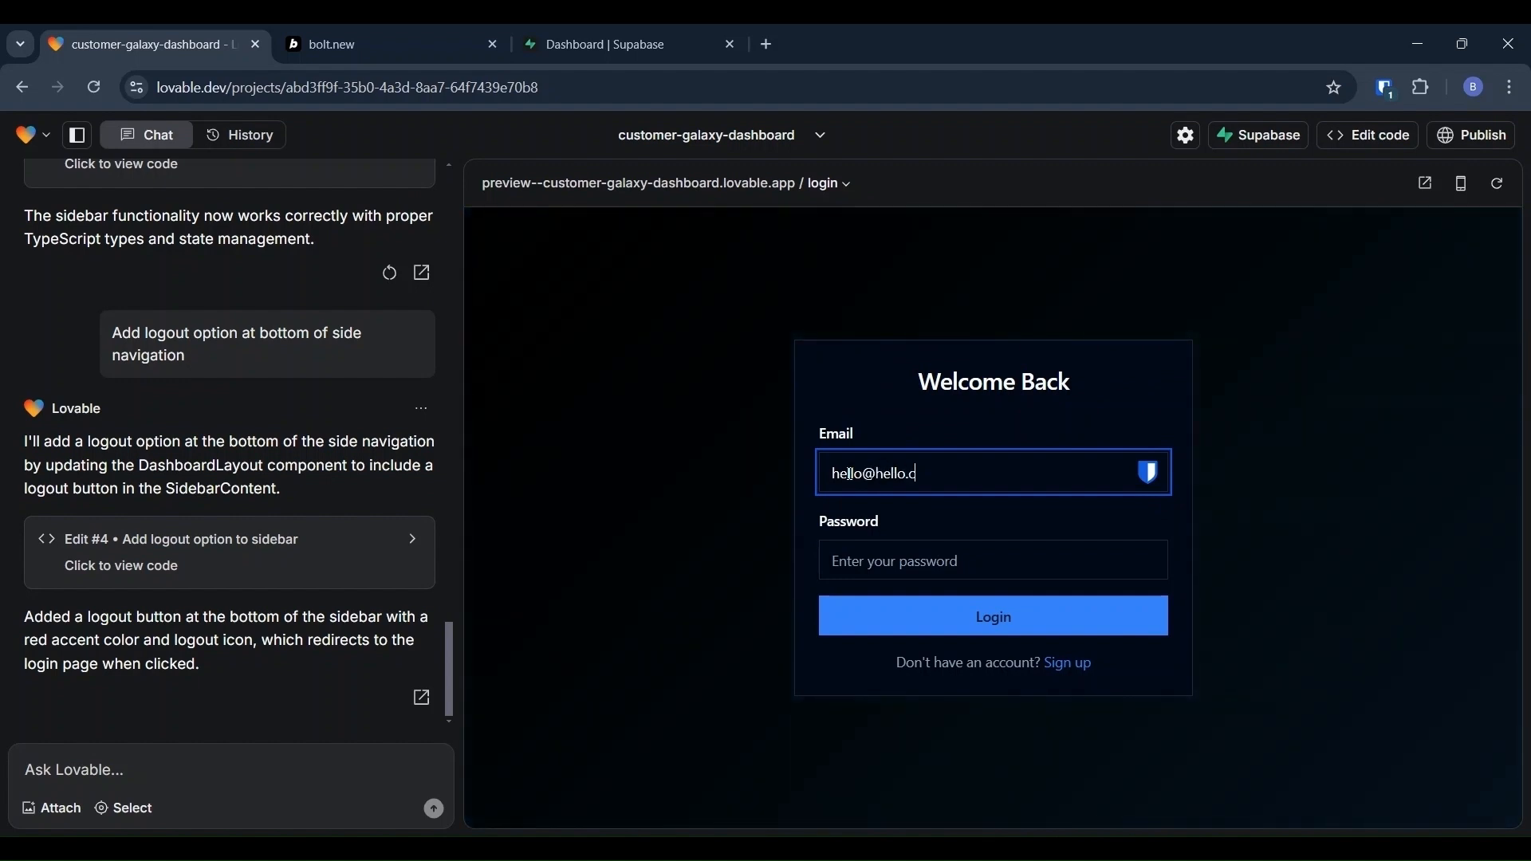
{"action": "key", "text": "Tab"}
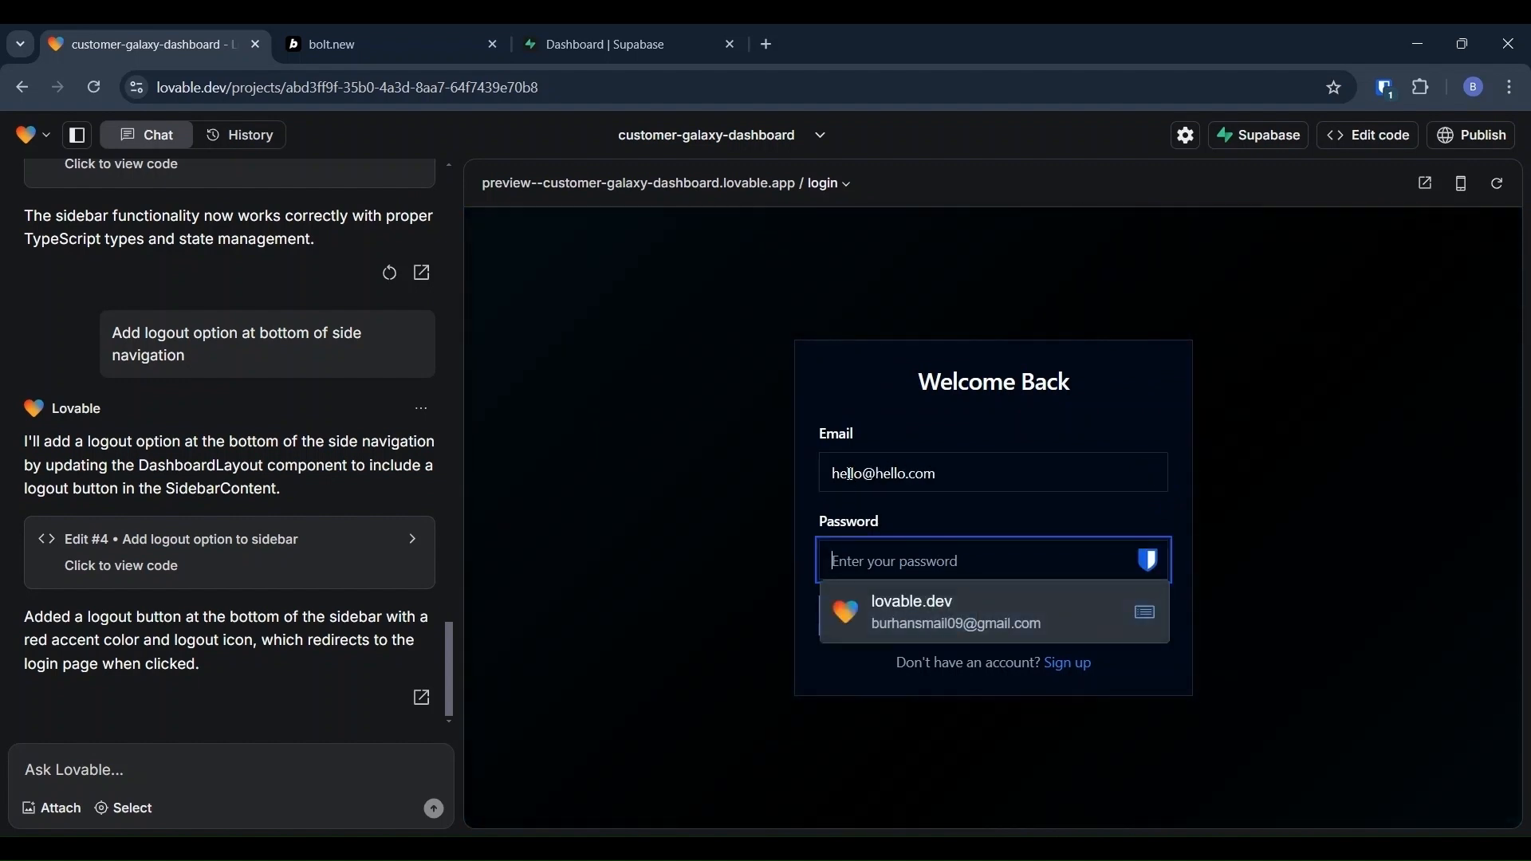
{"action": "type", "text": "password"}
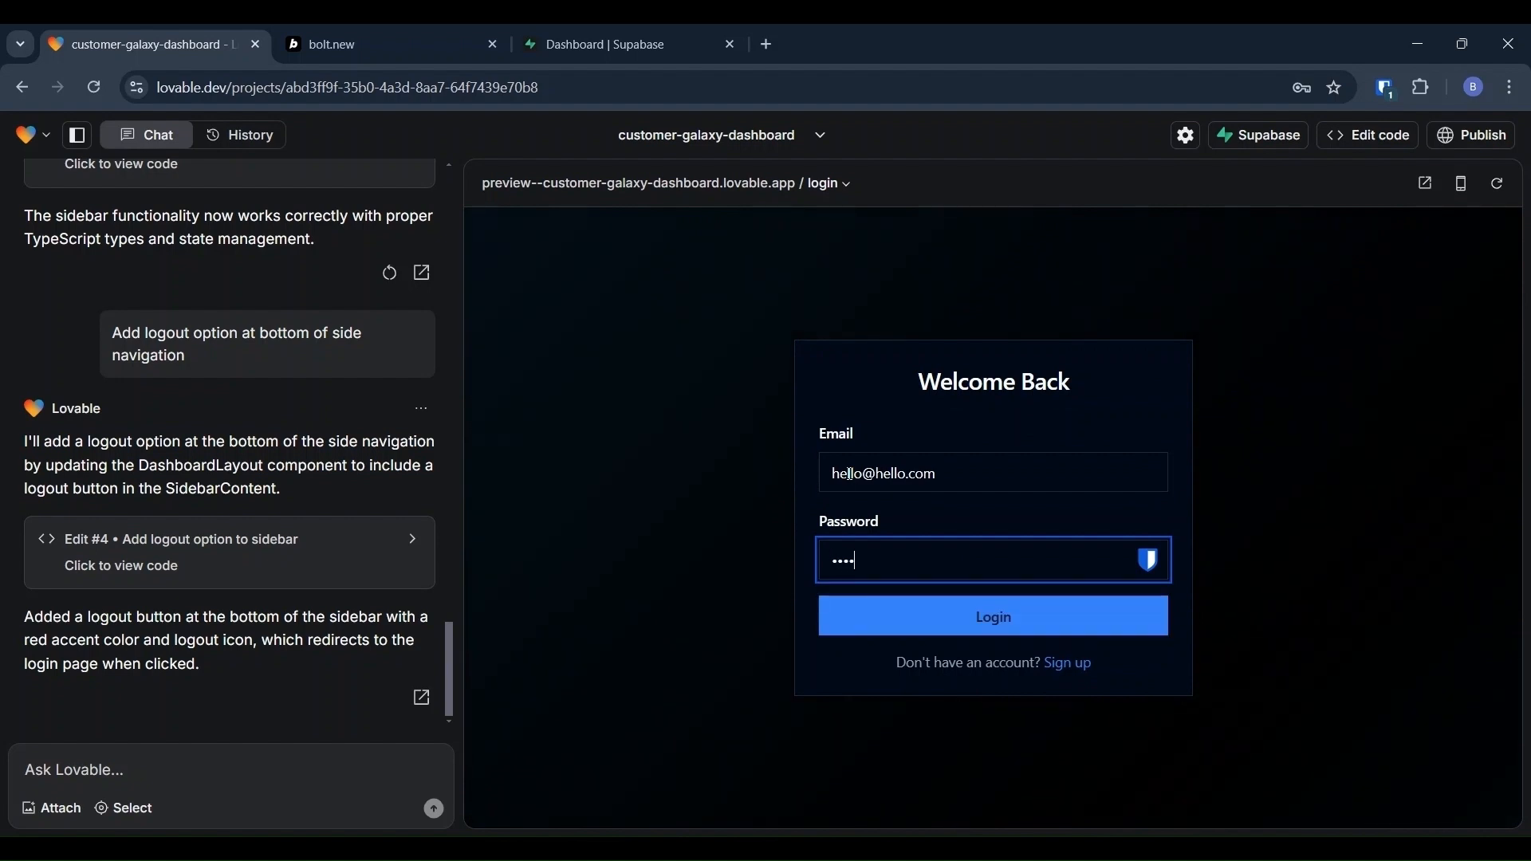
{"action": "left_click", "coordinate": [981, 623]}
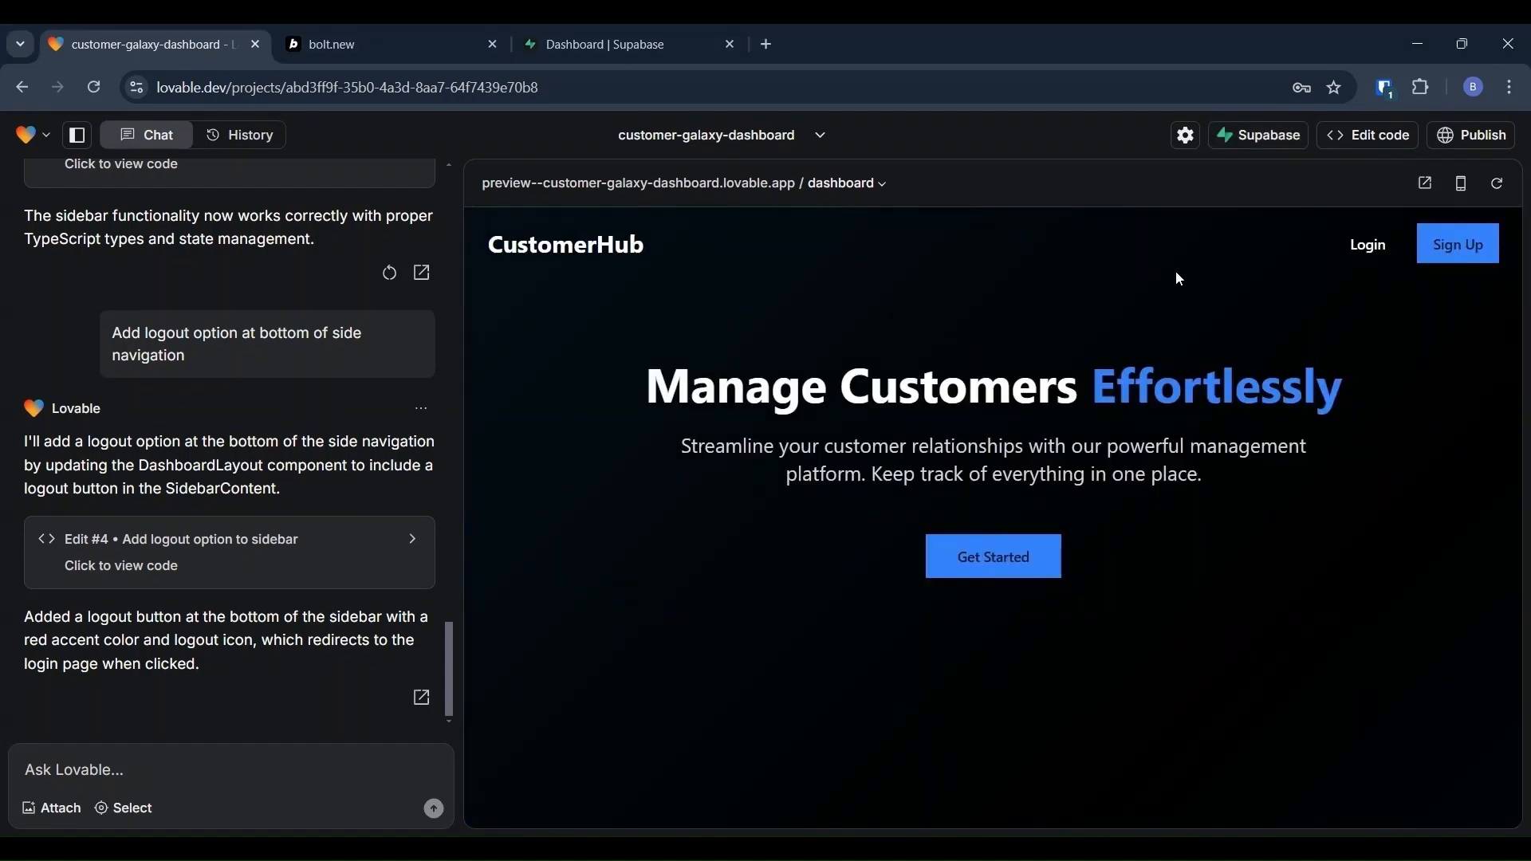
Step: Start creating a new Supabase project from Lovable's Supabase connection menu
{"action": "left_click", "coordinate": [1252, 143]}
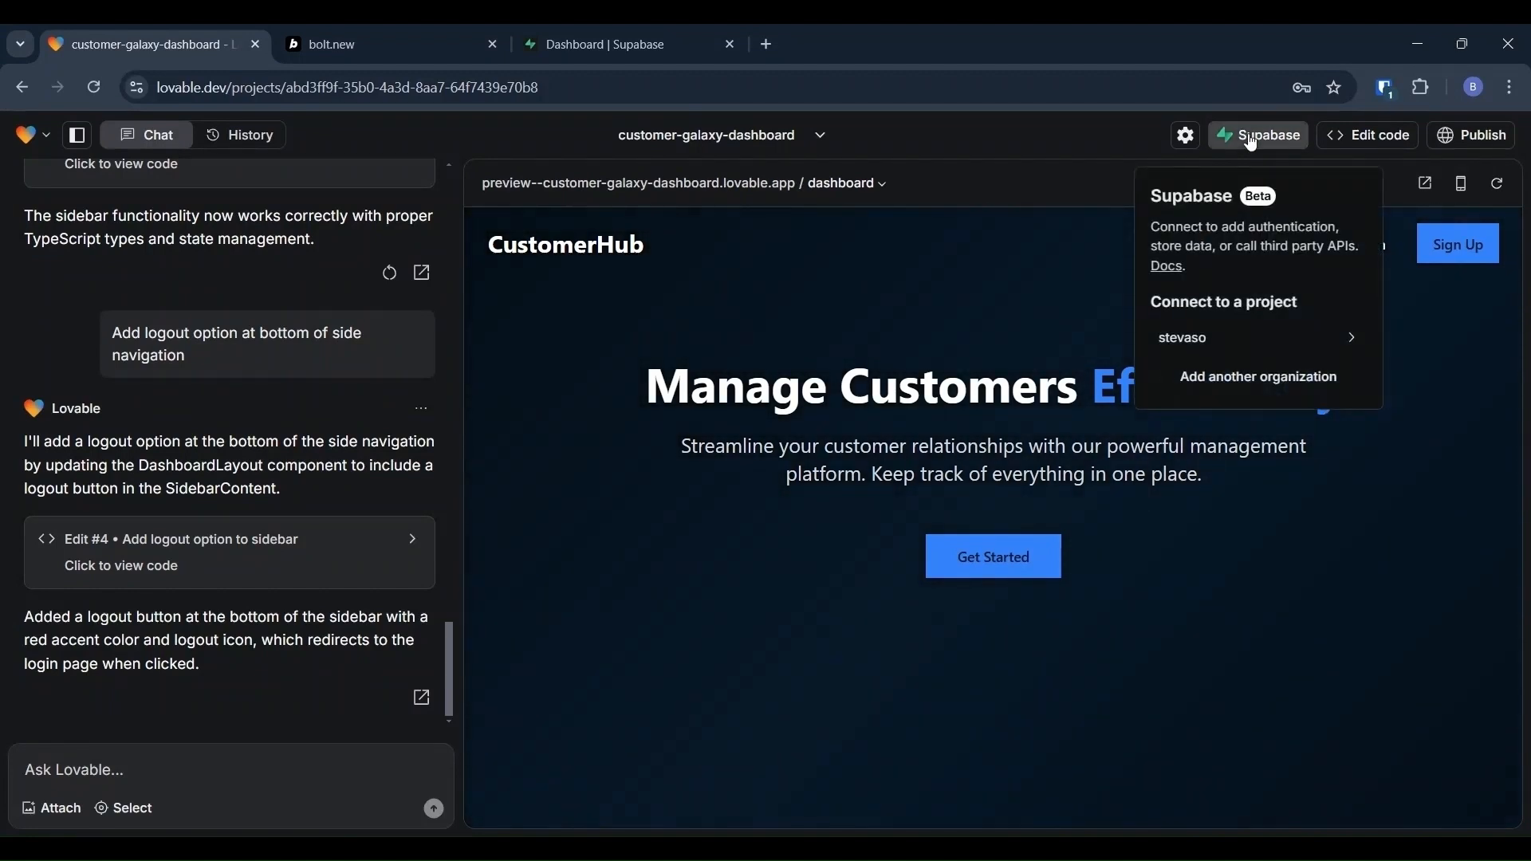
{"action": "mouse_move", "coordinate": [1230, 351]}
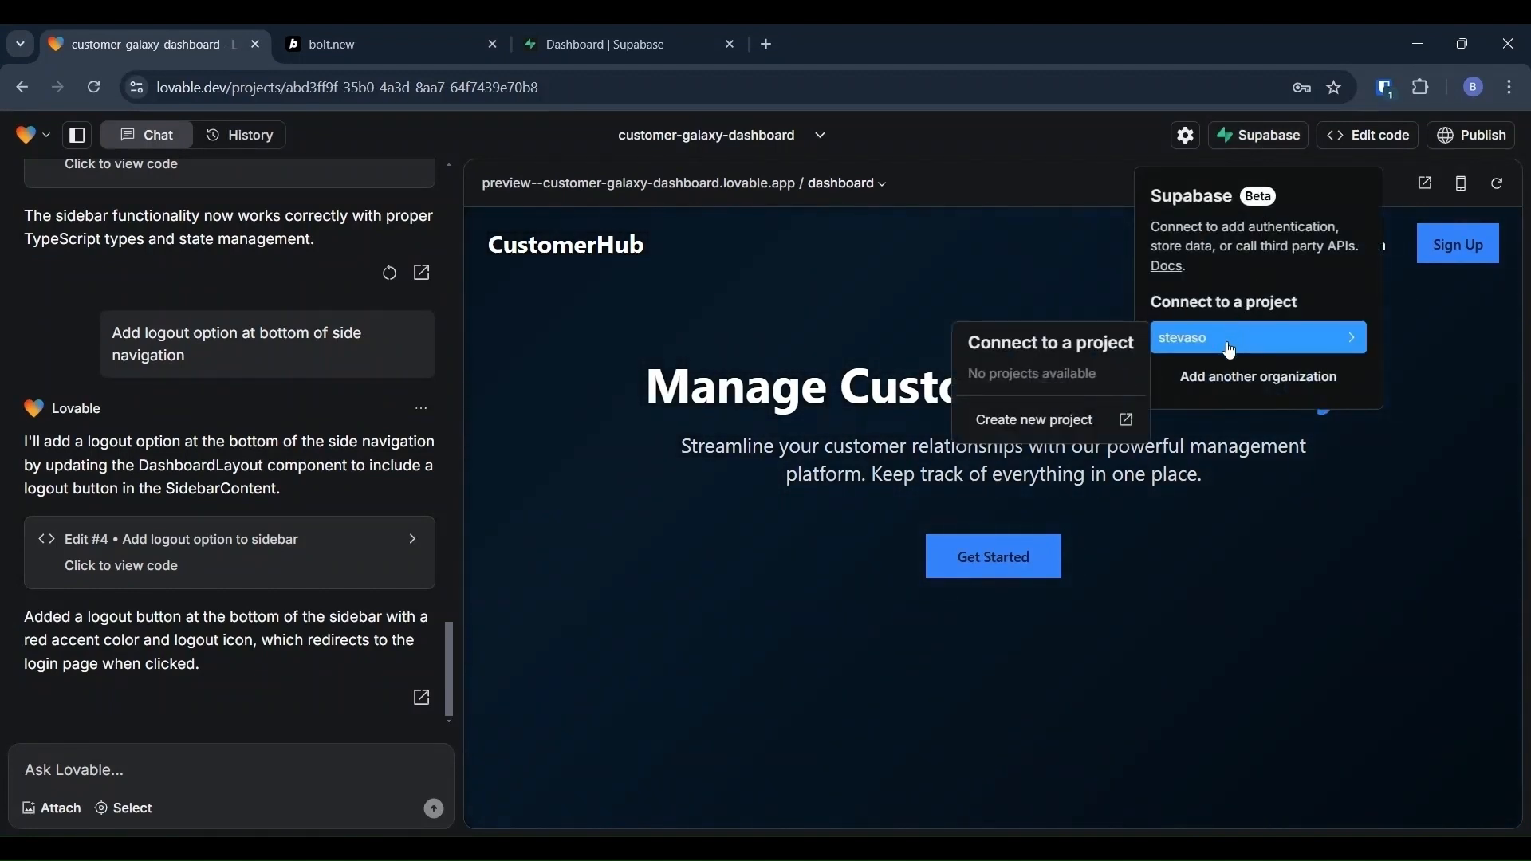
{"action": "left_click", "coordinate": [1032, 420]}
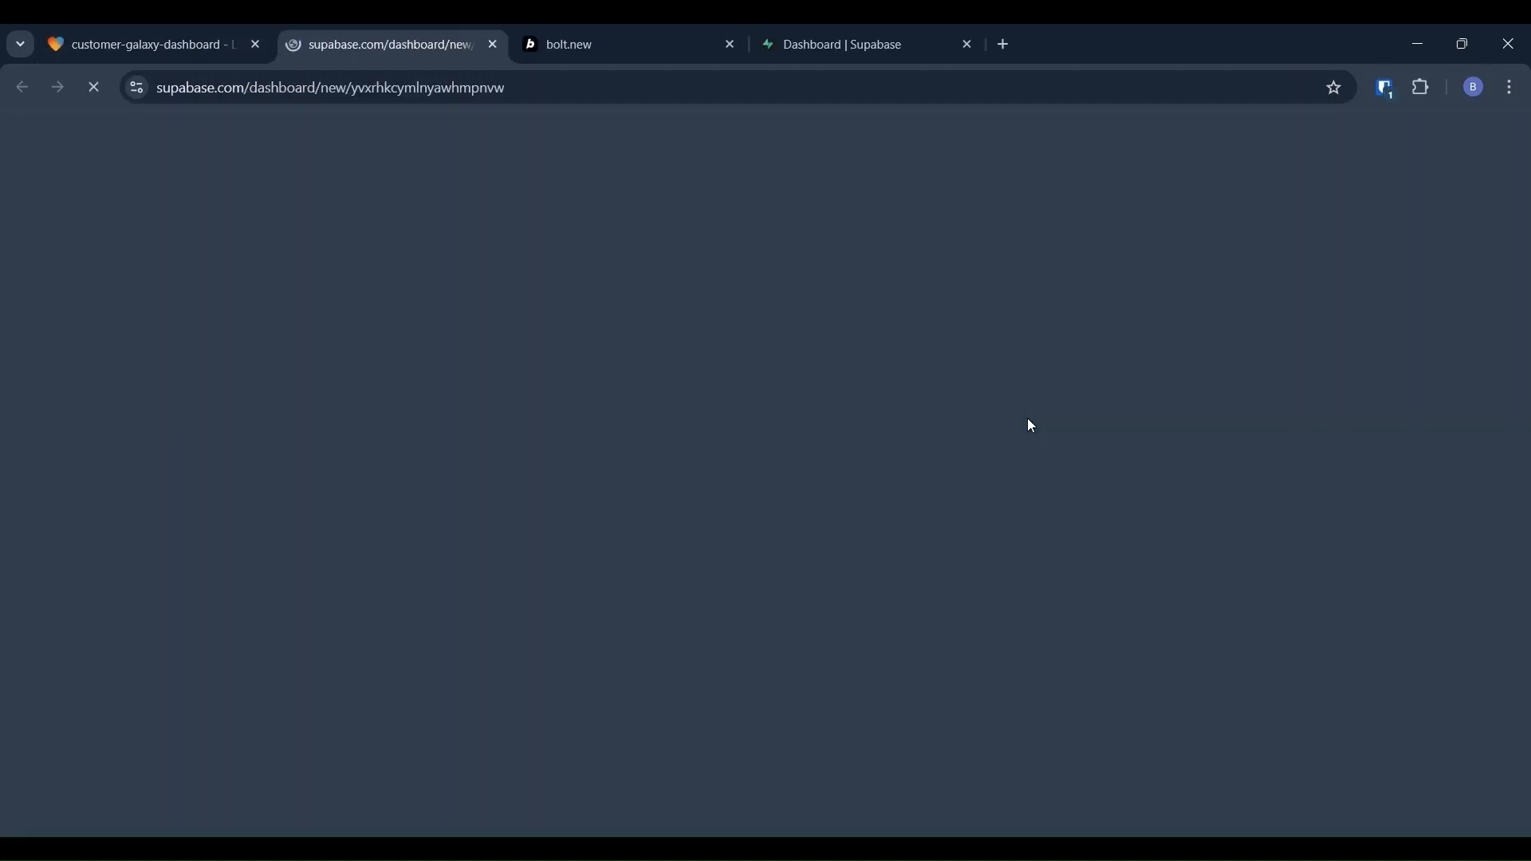
Step: Create the Supabase project 'customerapp' with a copied database password, then return to Lovable
{"action": "left_click", "coordinate": [738, 410]}
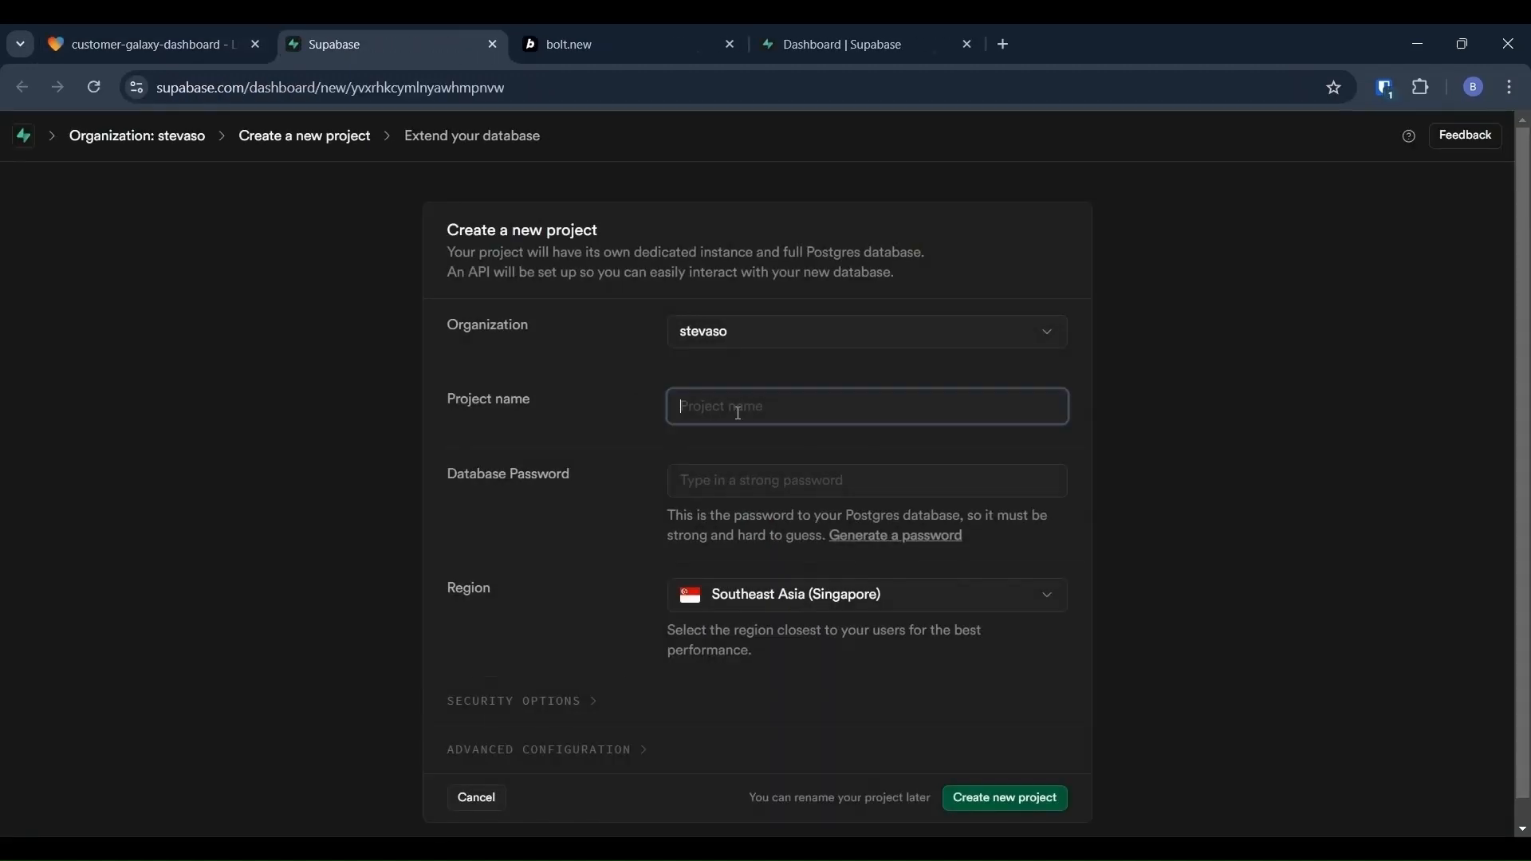
{"action": "type", "text": "customerapp"}
{"action": "left_click", "coordinate": [735, 482]}
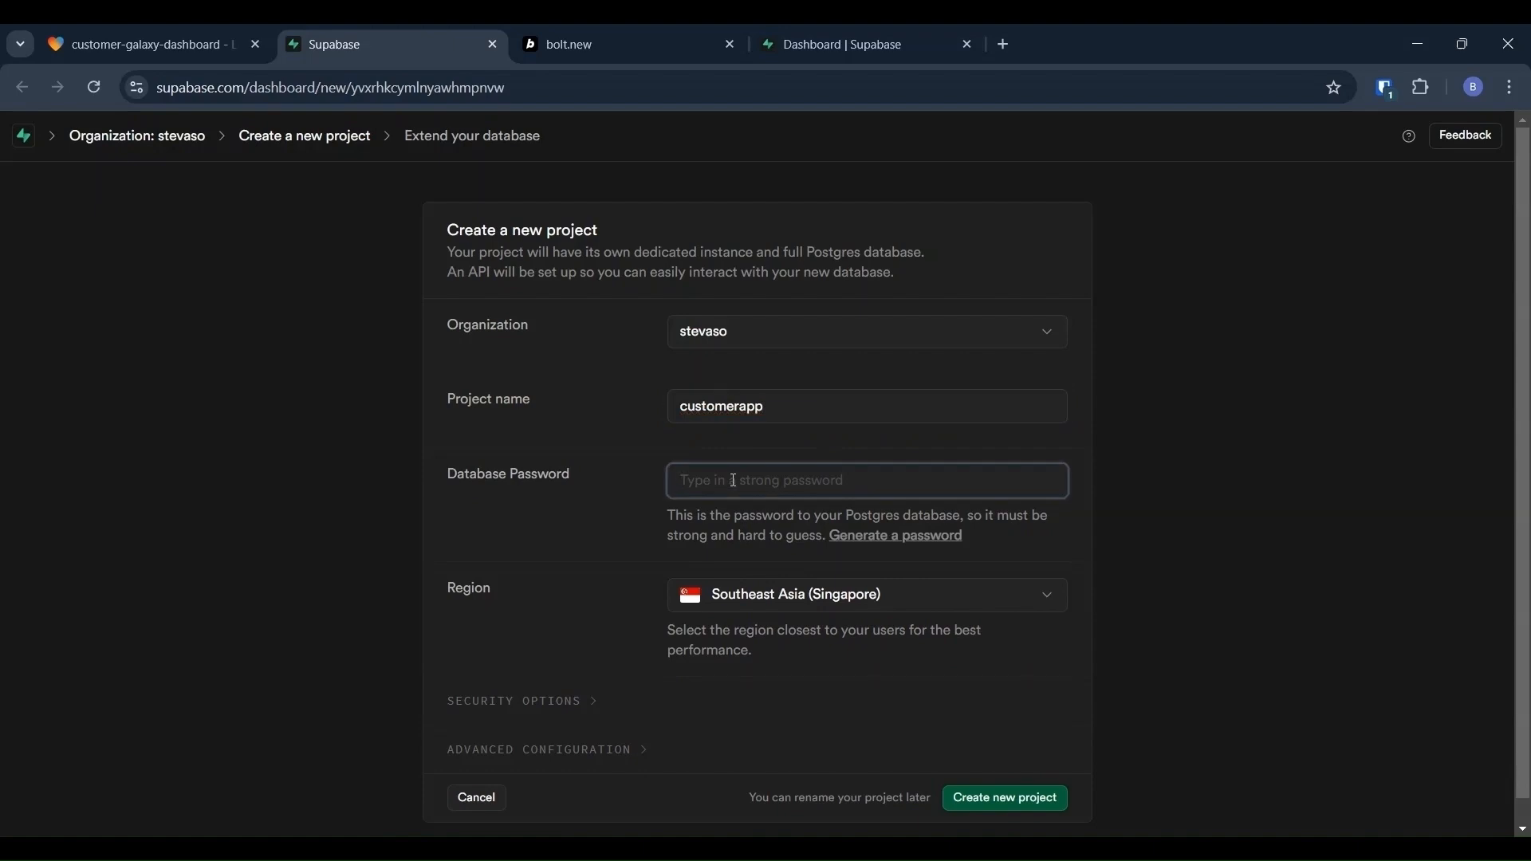
{"action": "type", "text": "•••••••"}
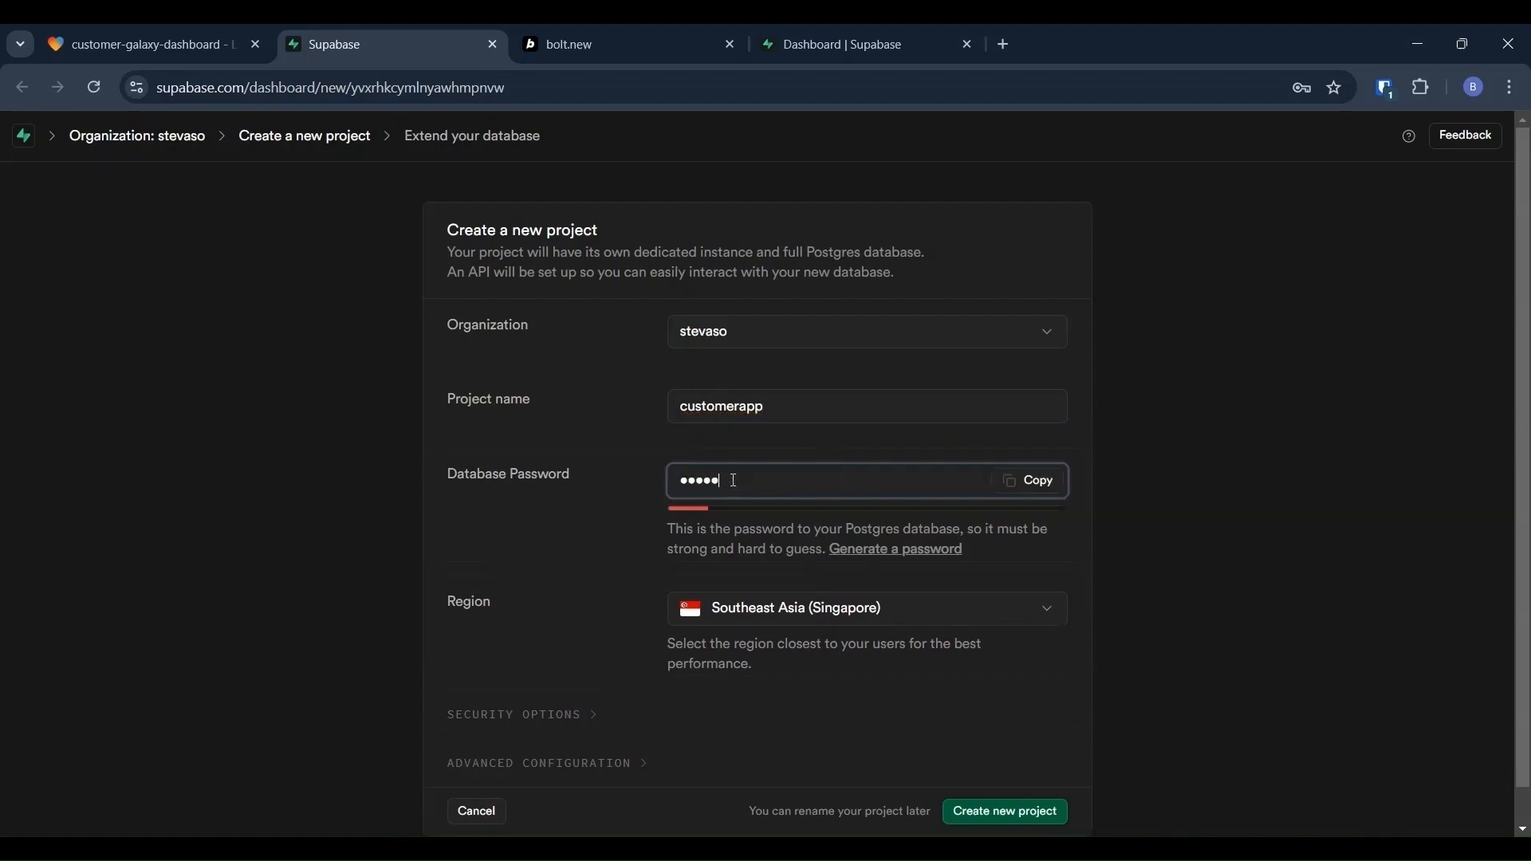
{"action": "type", "text": "••••••••"}
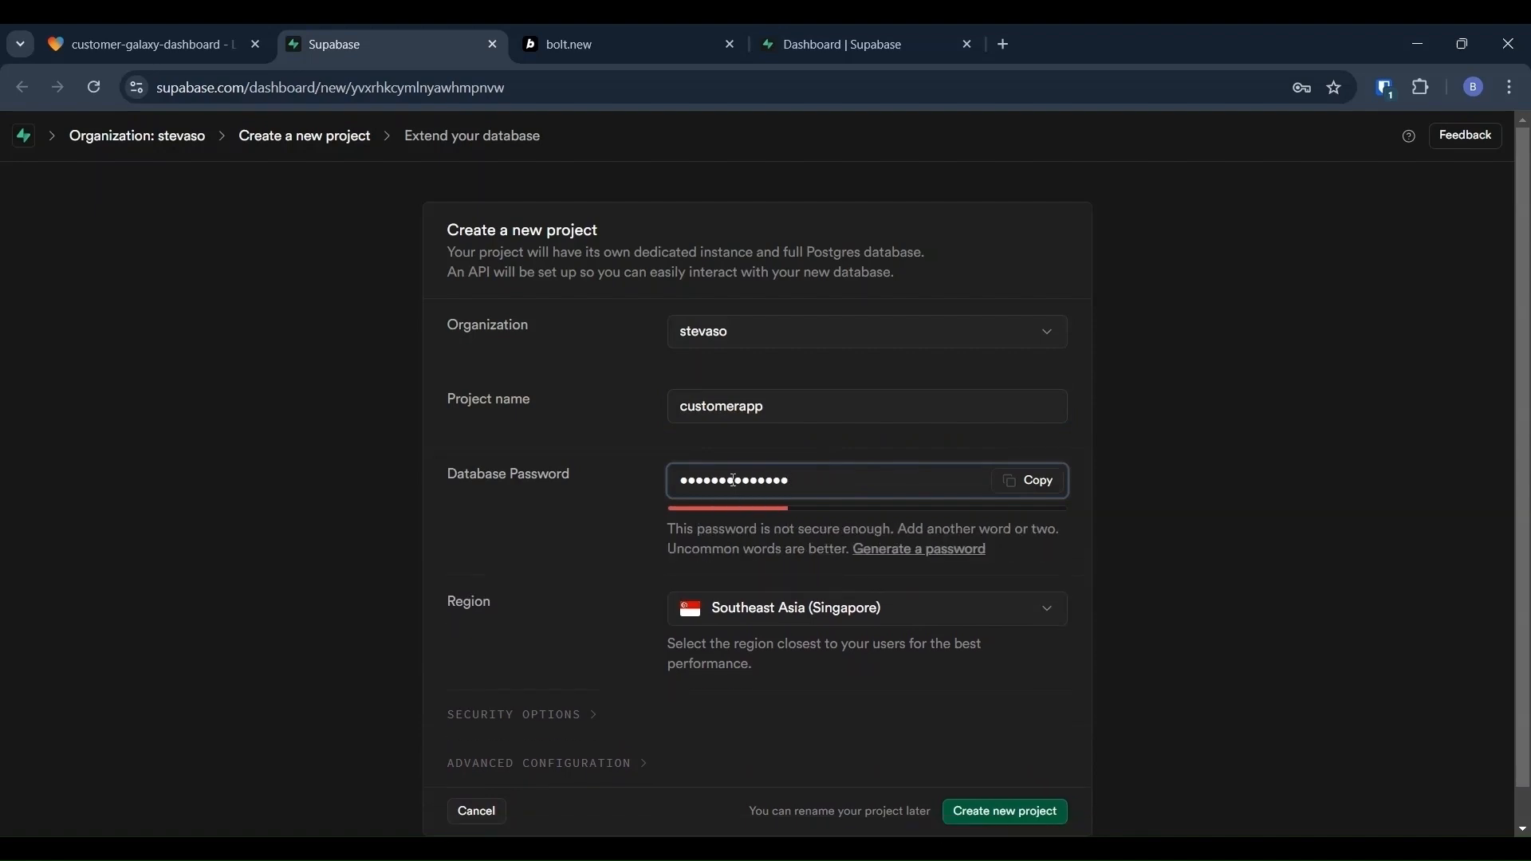
{"action": "type", "text": "••••"}
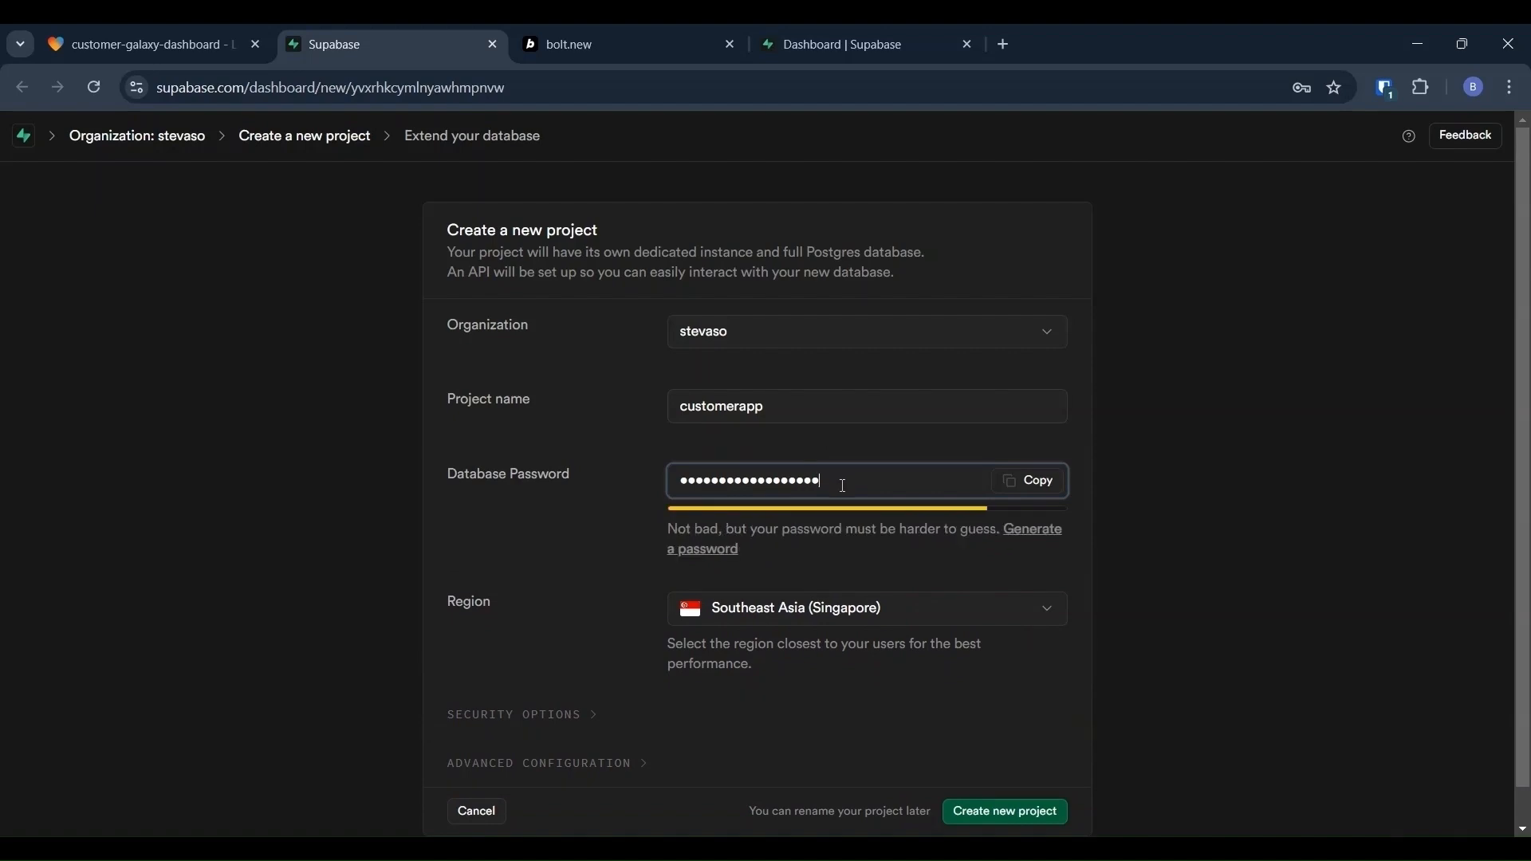
{"action": "left_click", "coordinate": [1036, 482]}
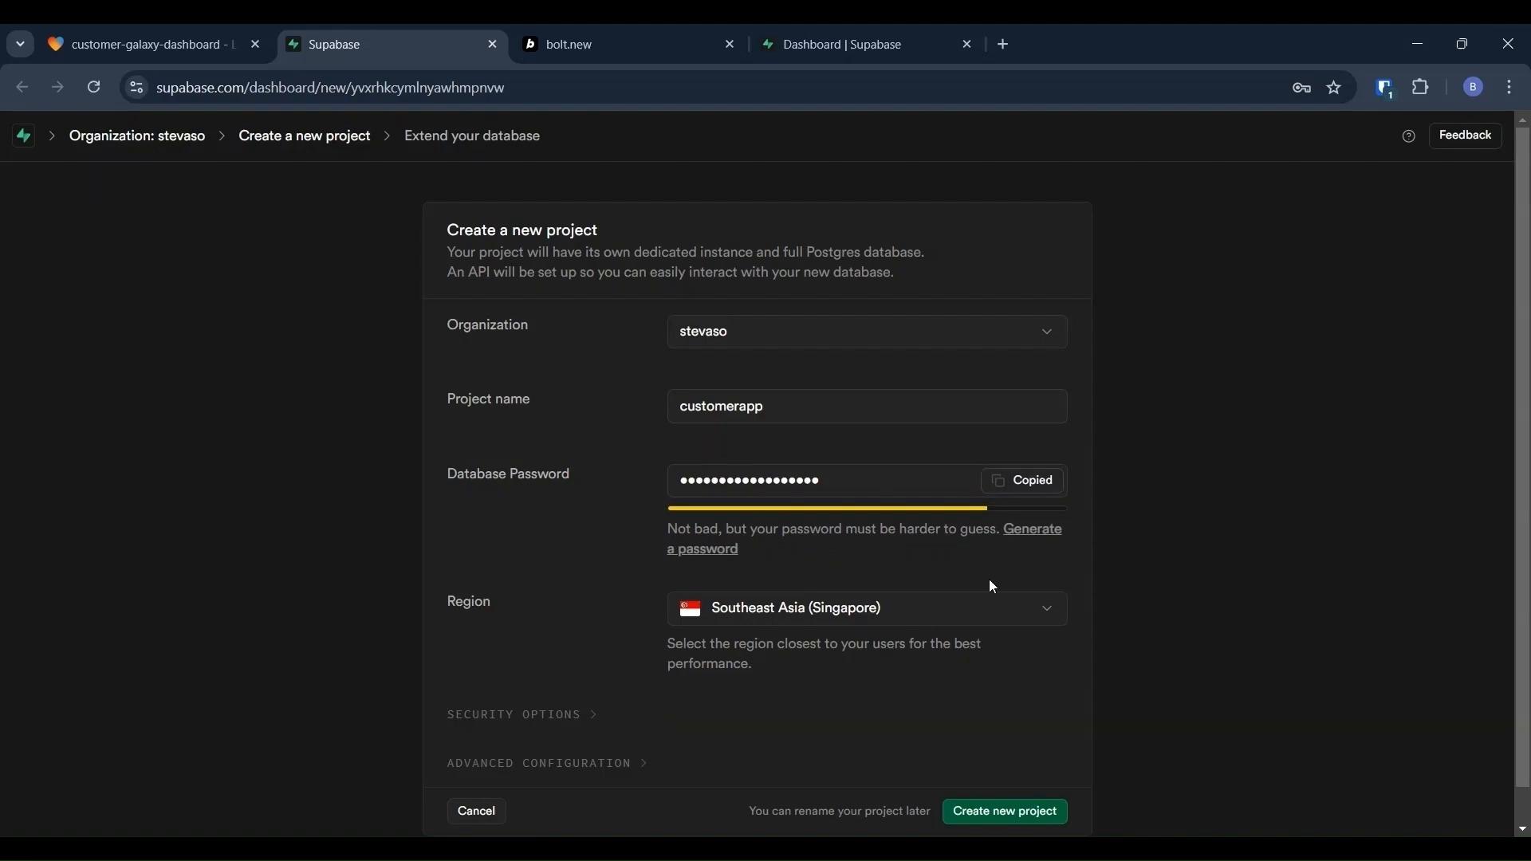
{"action": "left_click", "coordinate": [995, 813]}
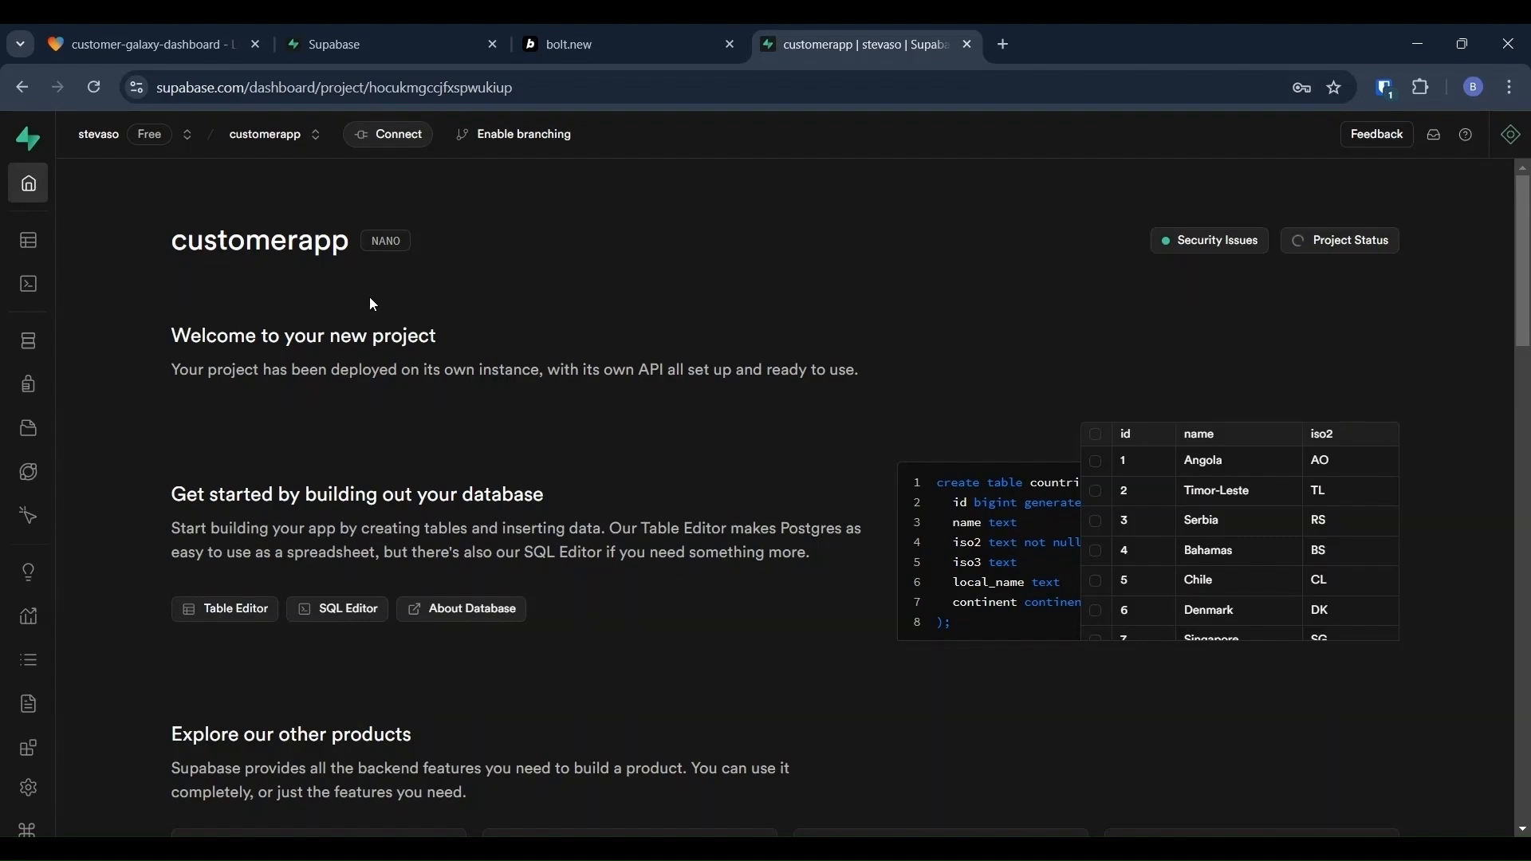
{"action": "left_click", "coordinate": [130, 54]}
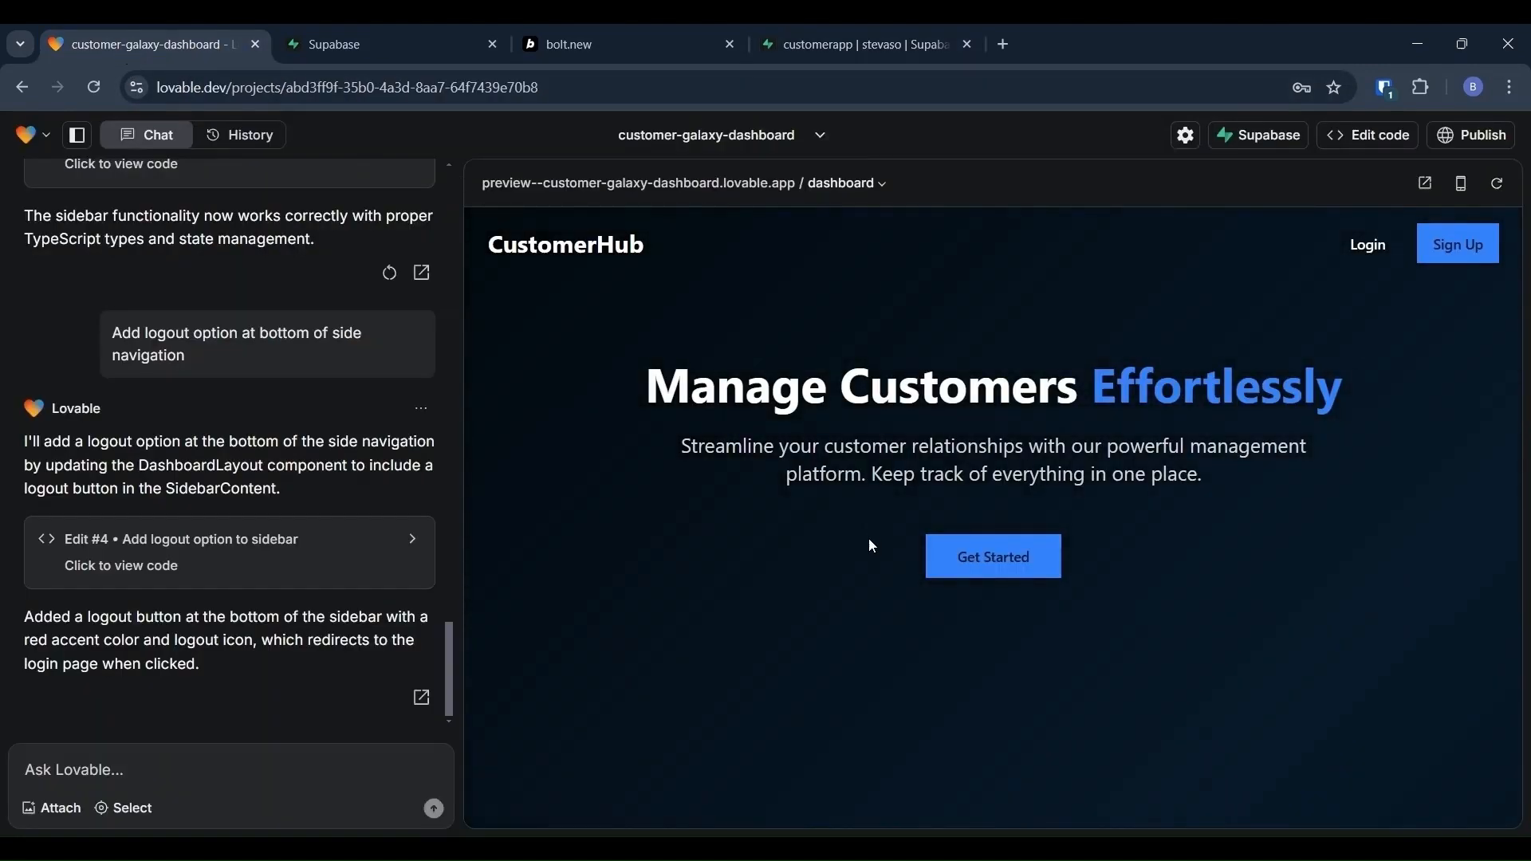
Step: Connect the Lovable project to the customerapp Supabase project and confirm the link
{"action": "left_click", "coordinate": [1275, 135]}
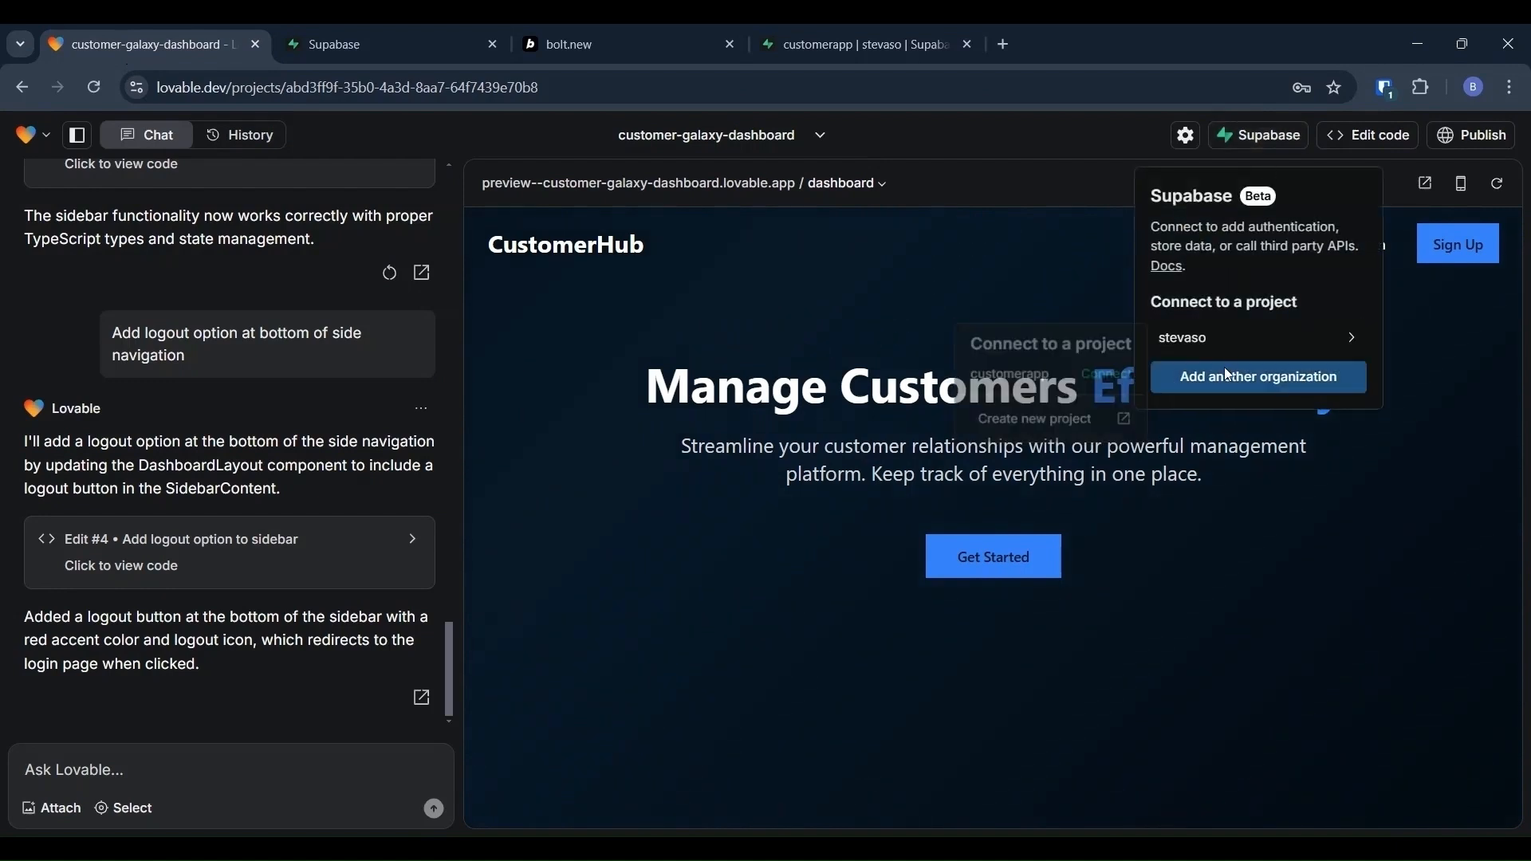
{"action": "mouse_move", "coordinate": [1229, 353]}
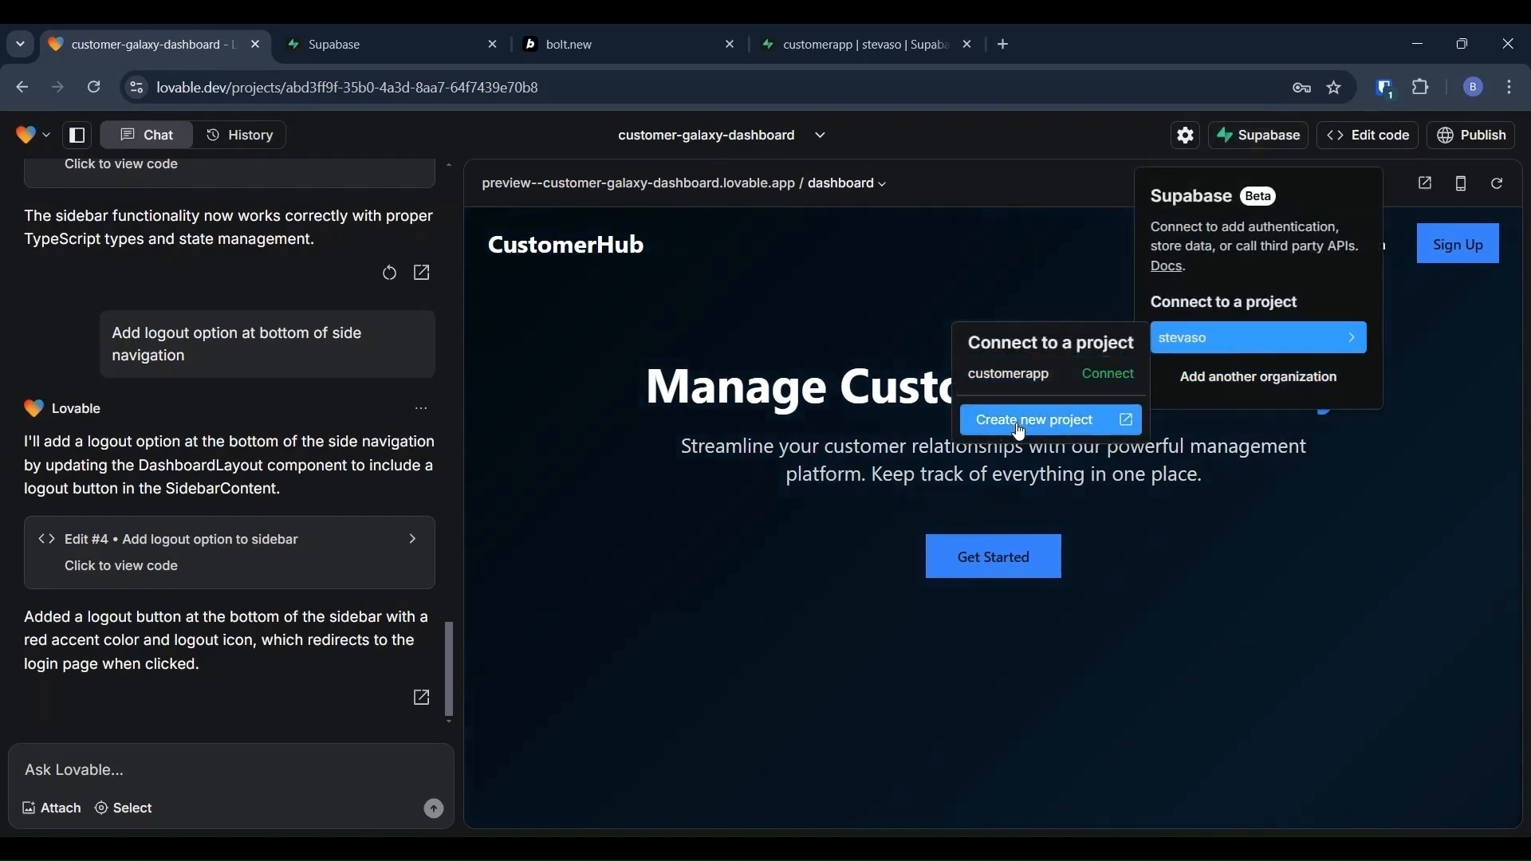
{"action": "left_click", "coordinate": [1035, 381]}
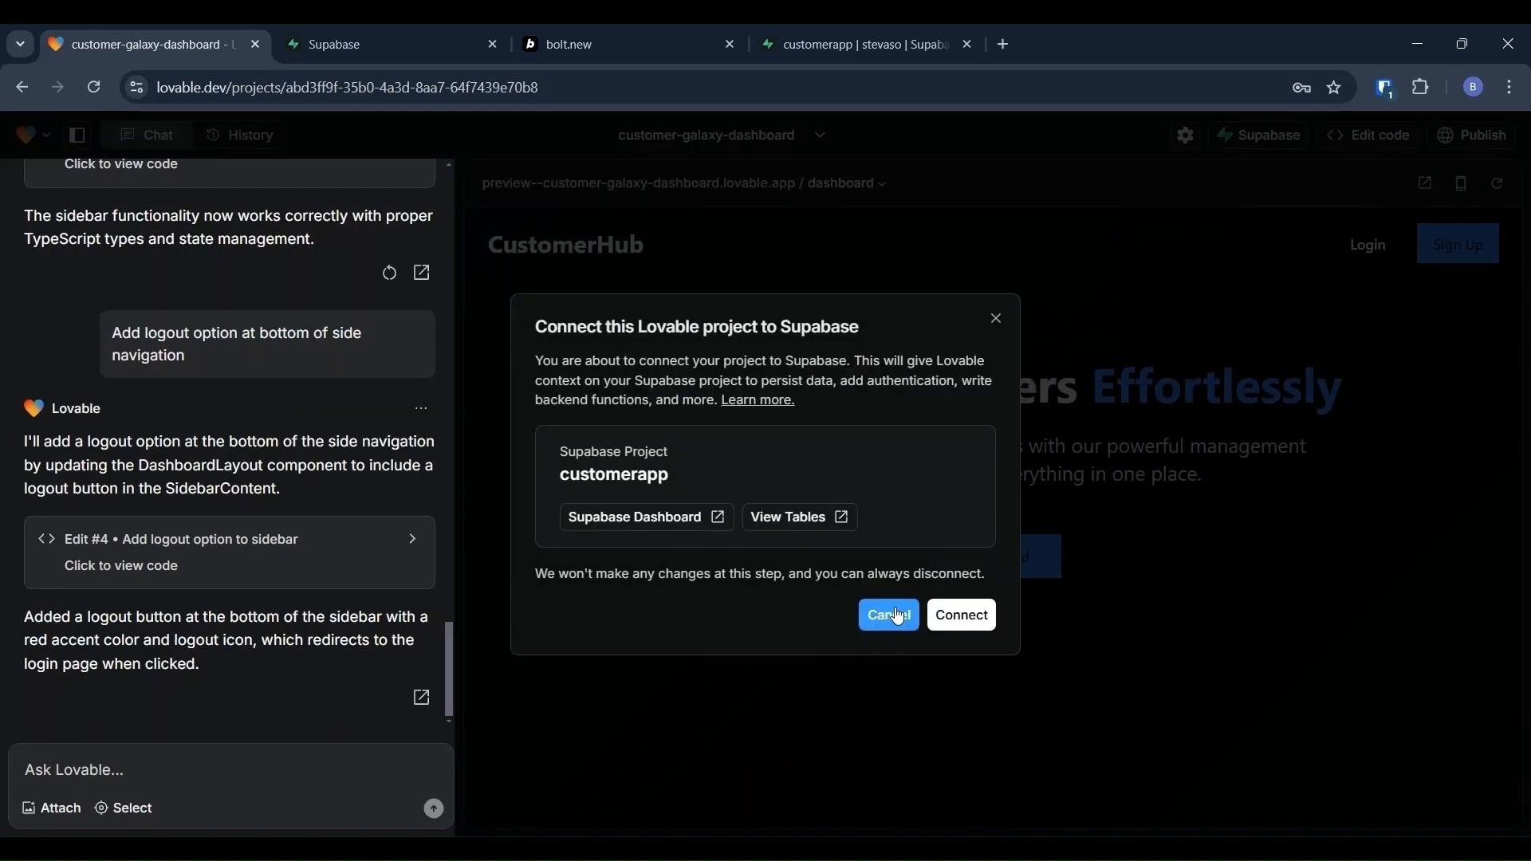
{"action": "left_click", "coordinate": [971, 621]}
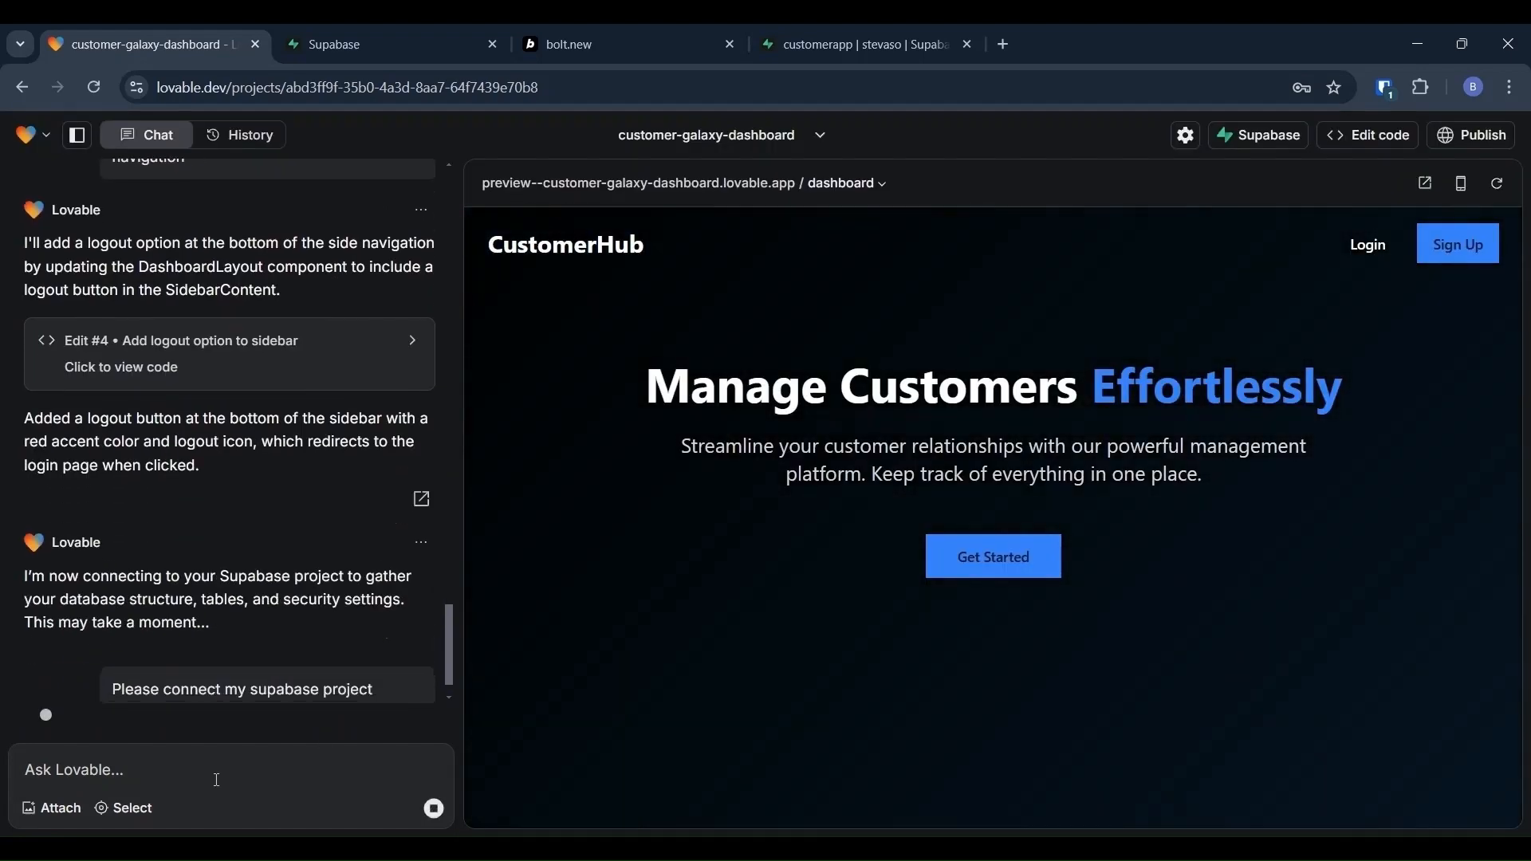
{"action": "left_click", "coordinate": [169, 772]}
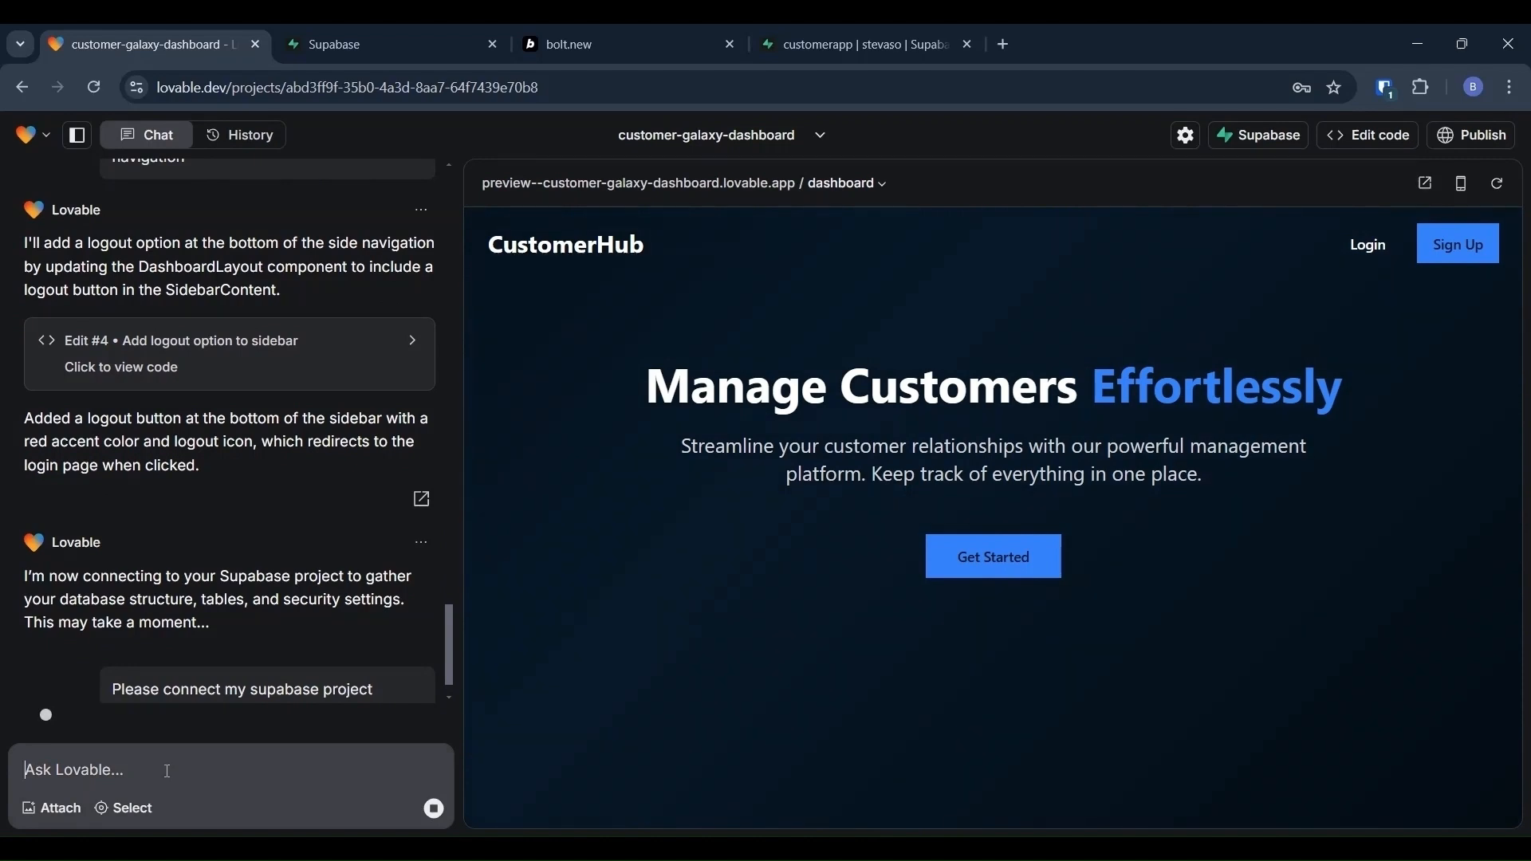
Step: Ask Lovable: 'Create supbase tables and allow datagrid to store data in database'
{"action": "type", "text": "C"}
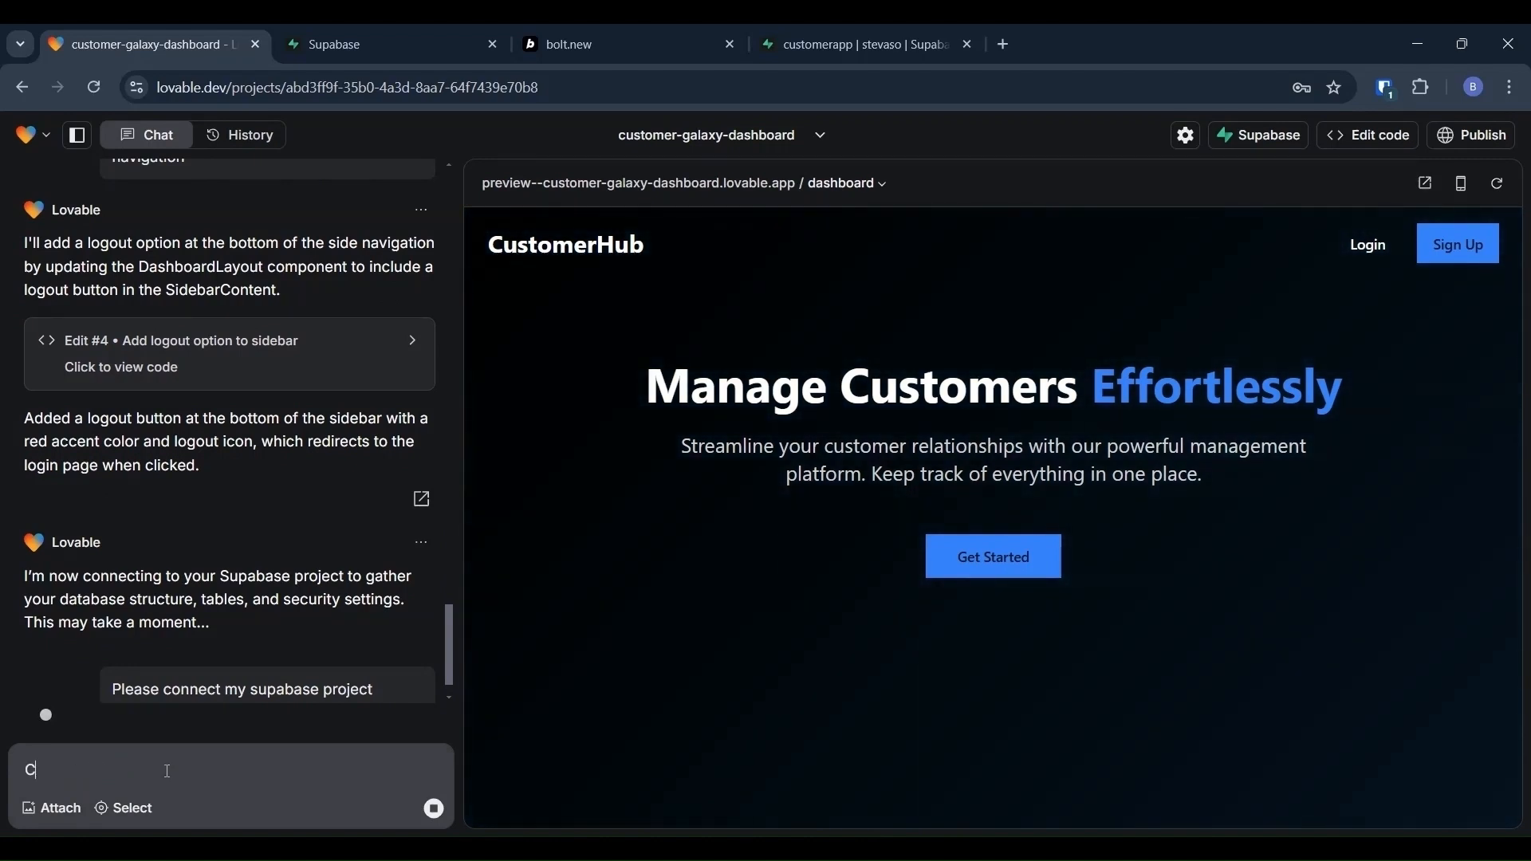
{"action": "key", "text": "BackSpace"}
{"action": "type", "text": "Cr"}
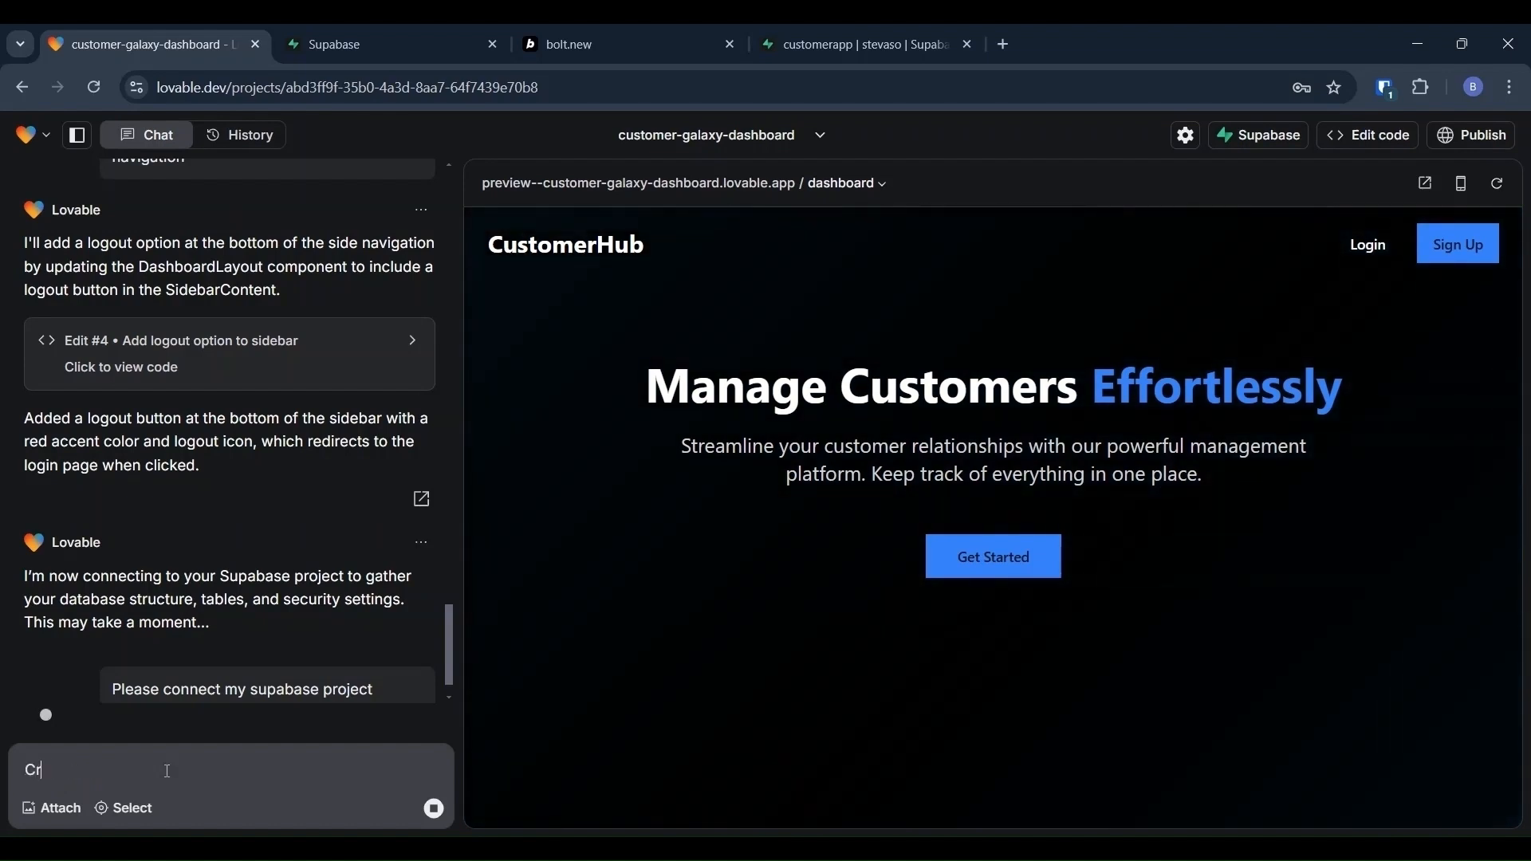
{"action": "type", "text": "eate supbase tables and"}
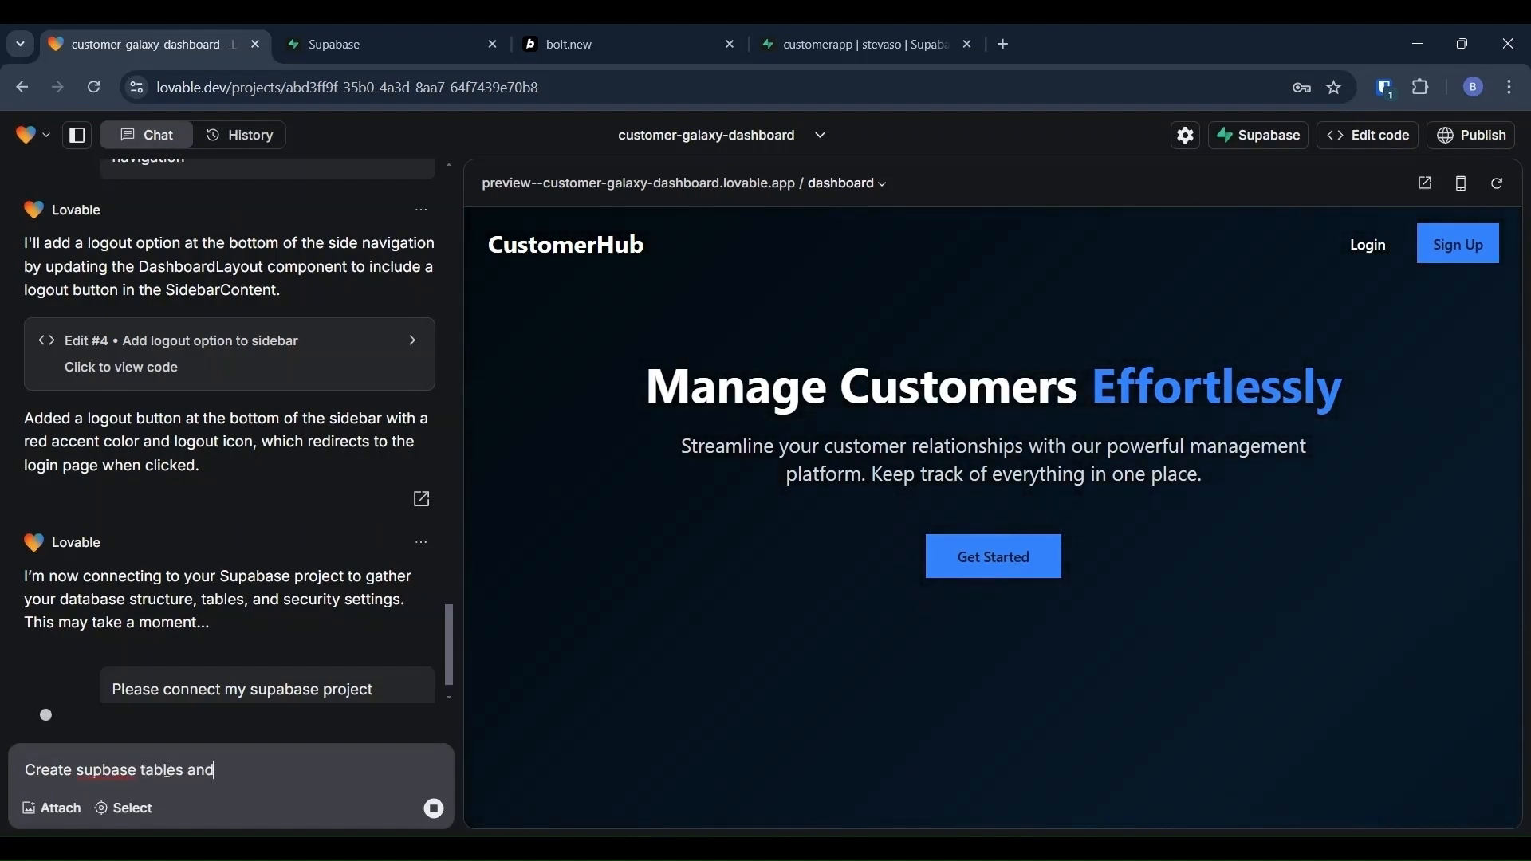
{"action": "type", "text": " allow"}
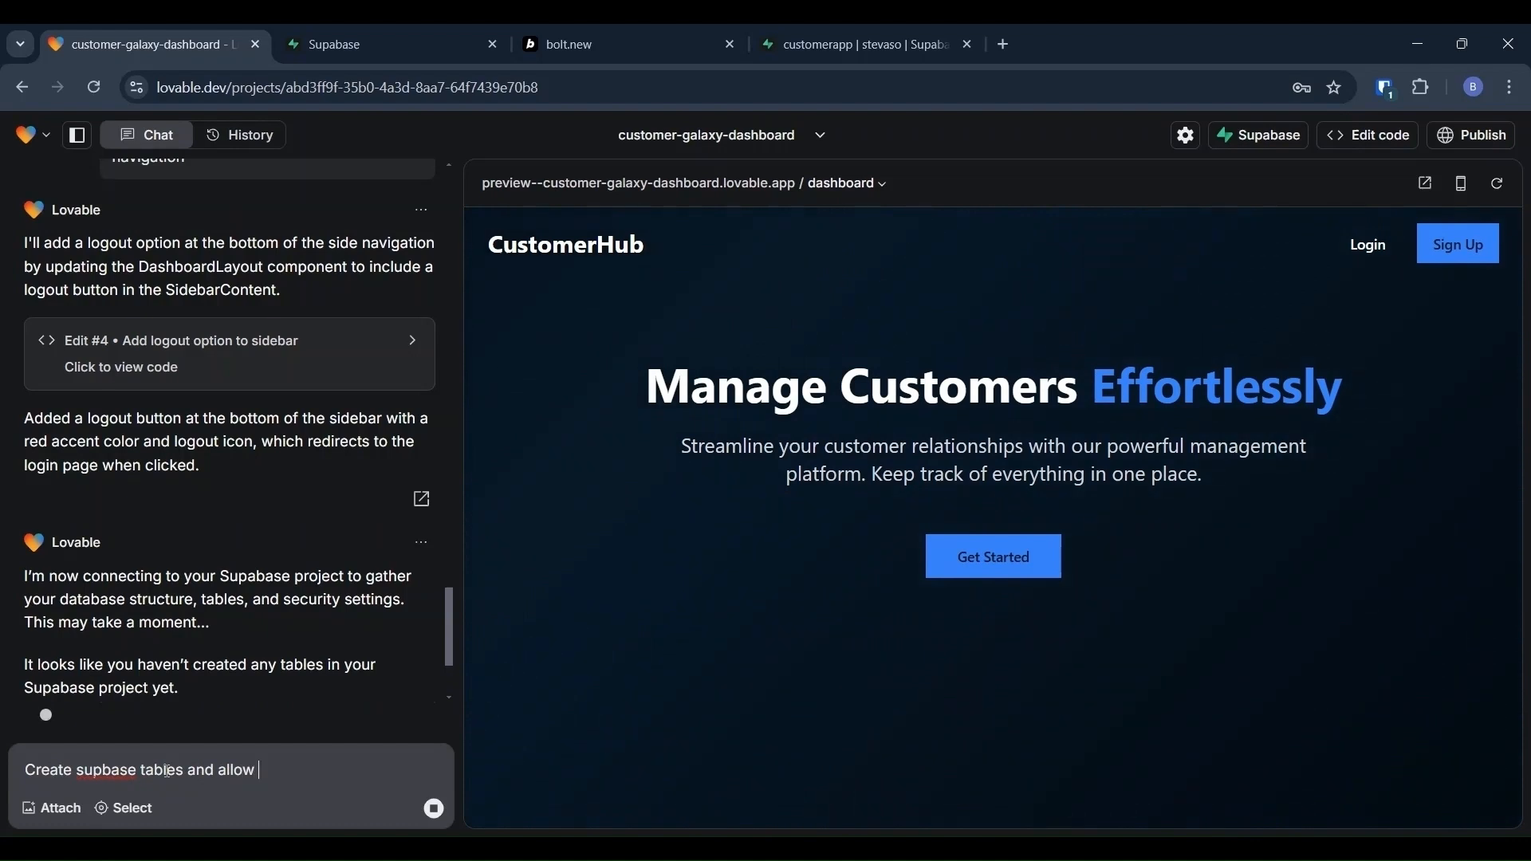
{"action": "type", "text": " datagrid "}
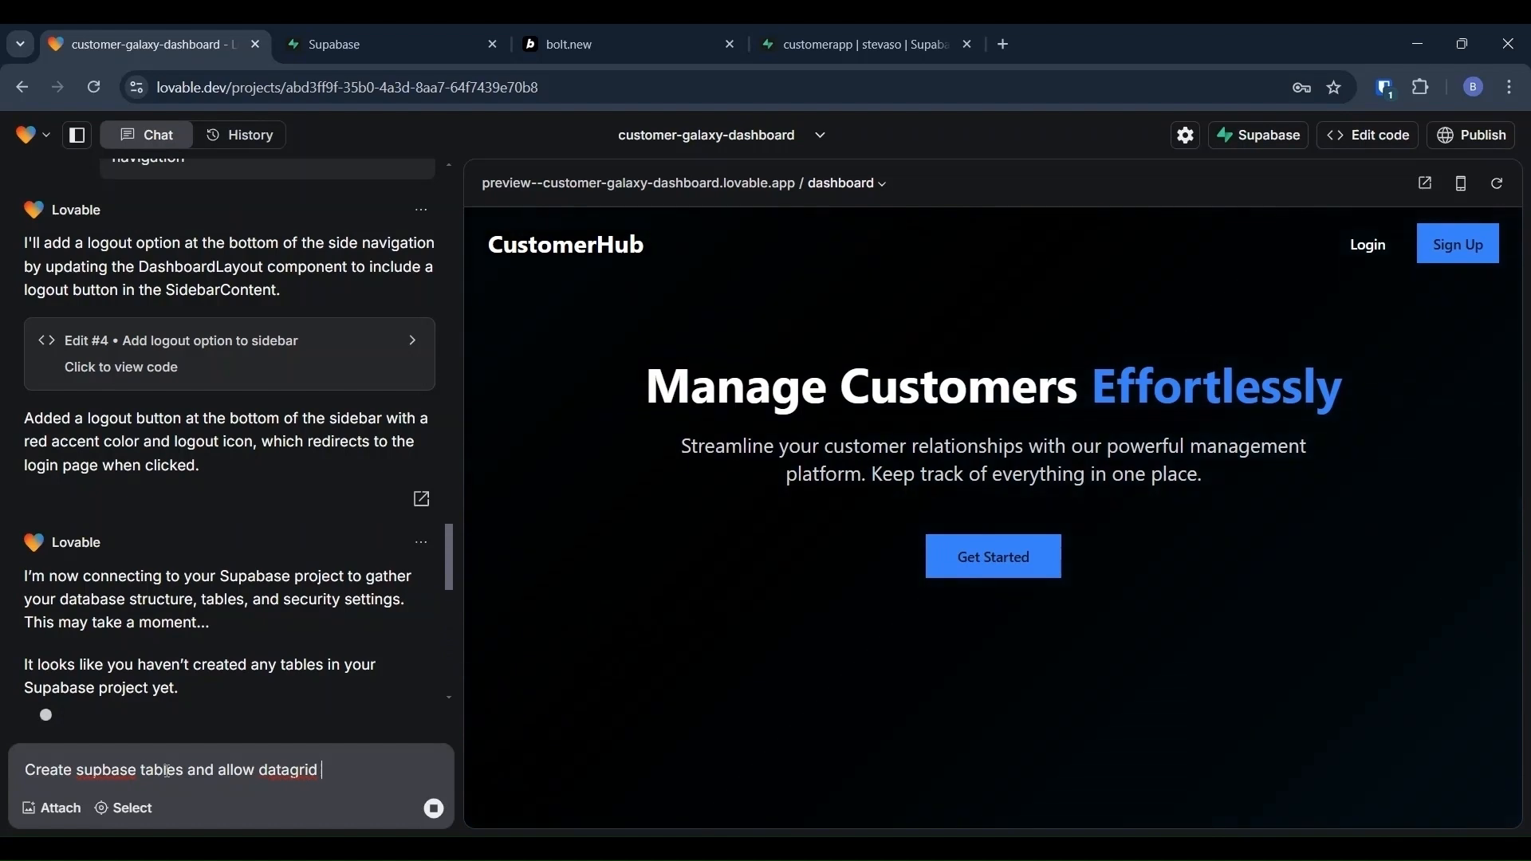
{"action": "type", "text": "to store data in database"}
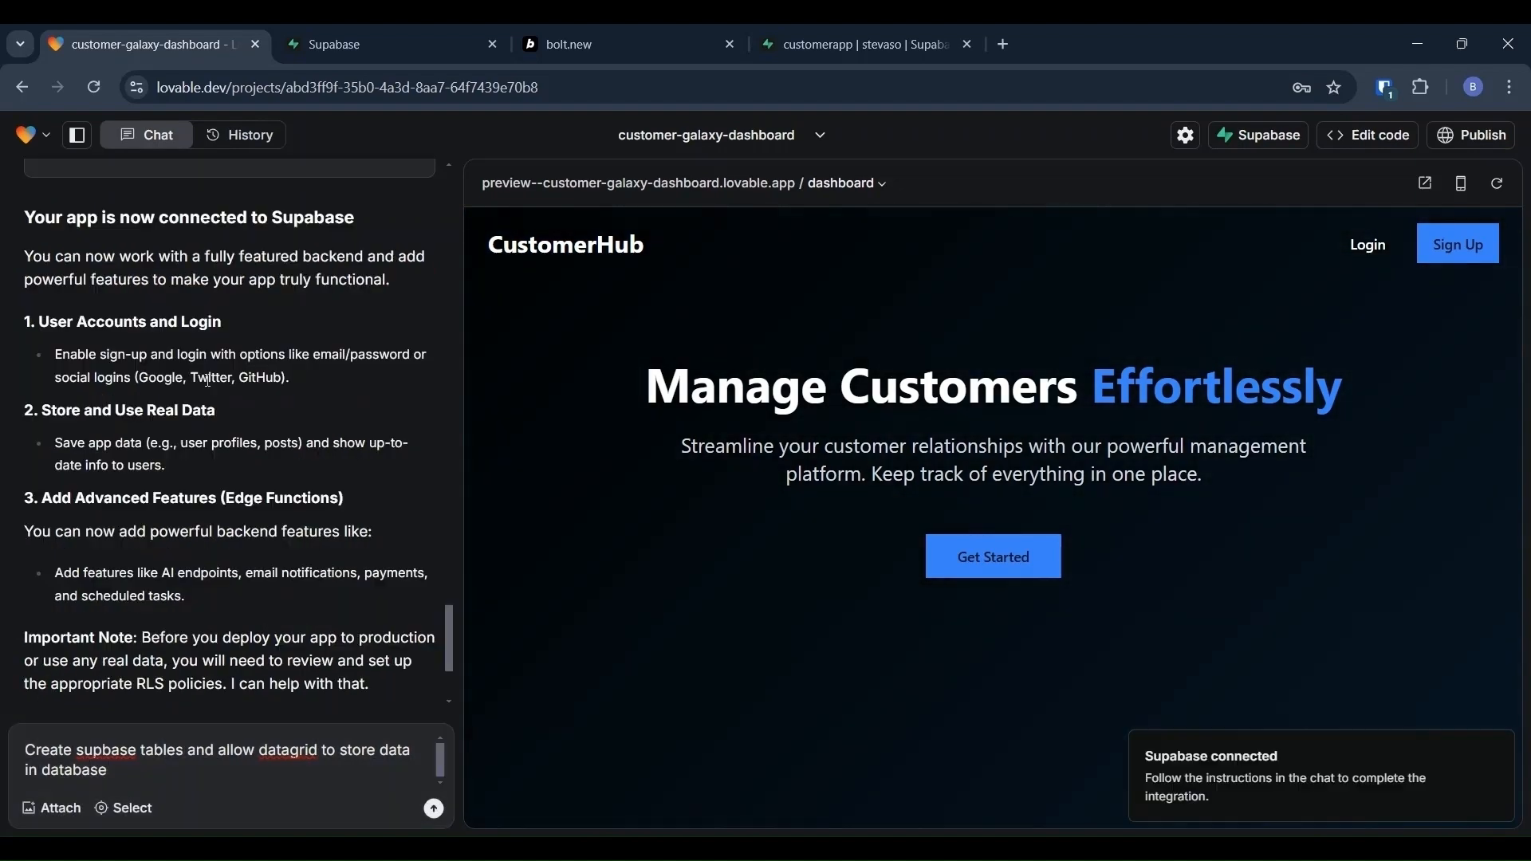
{"action": "scroll", "coordinate": [208, 381], "scroll_direction": "down", "scroll_amount": 3}
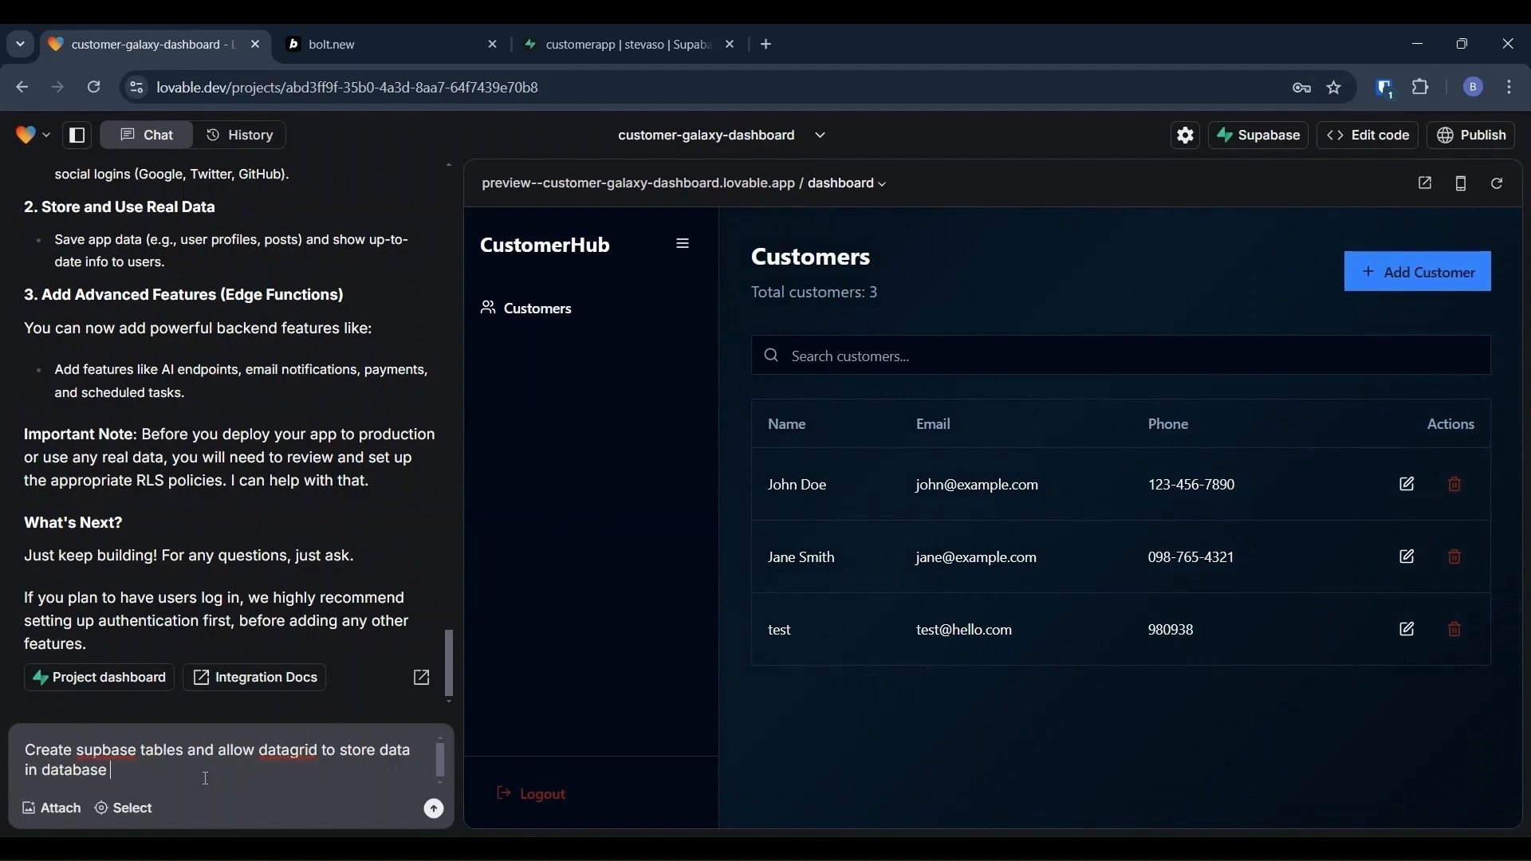
{"action": "key", "text": "Return"}
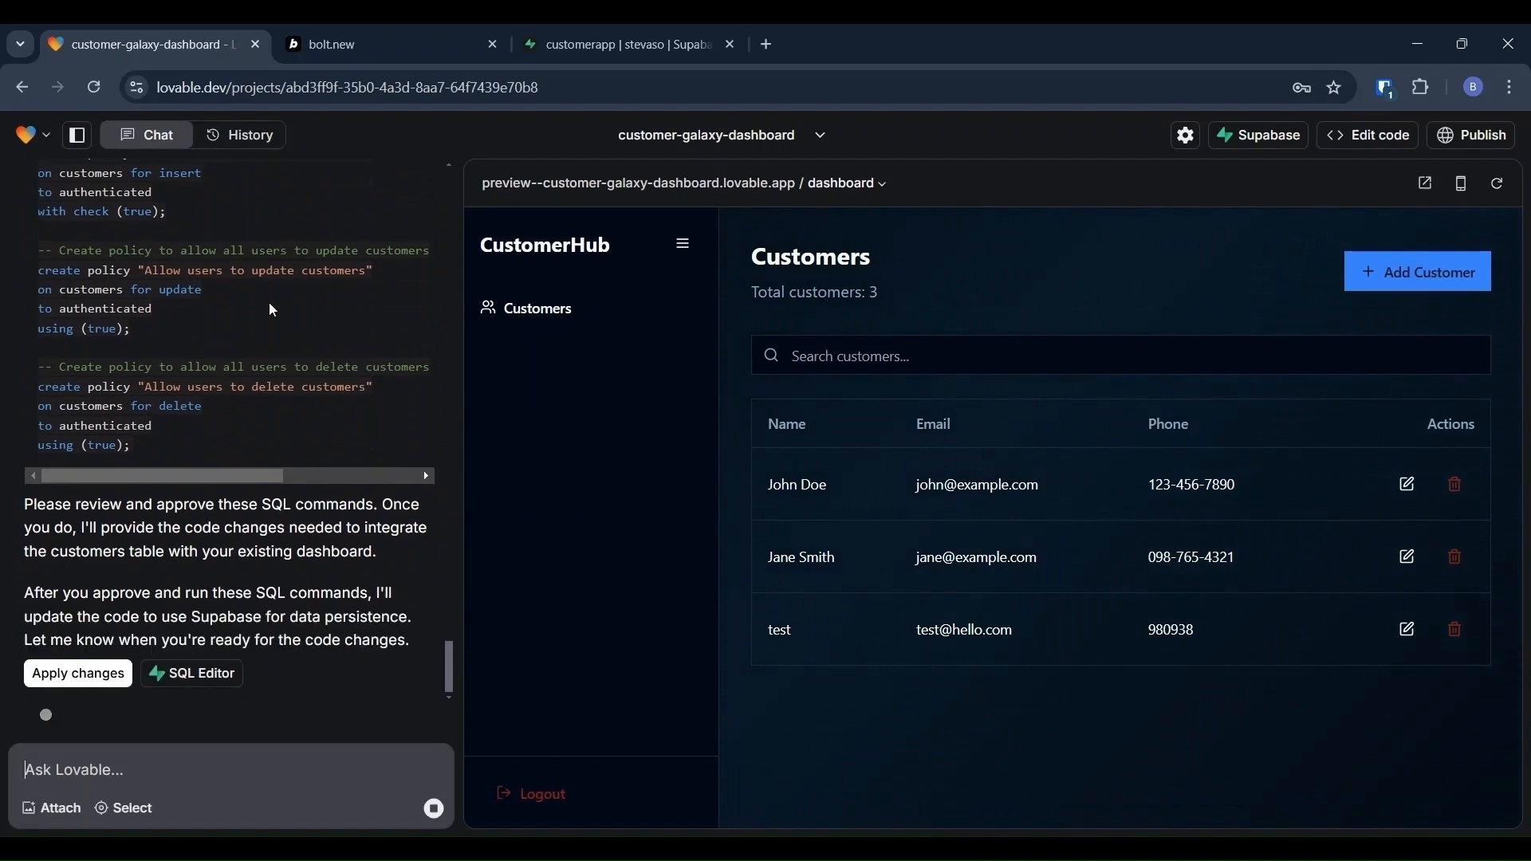
Step: Review the proposed customers-table SQL and apply the migration
{"action": "scroll", "coordinate": [269, 303], "scroll_direction": "up", "scroll_amount": 4}
{"action": "scroll", "coordinate": [270, 303], "scroll_direction": "down", "scroll_amount": 4}
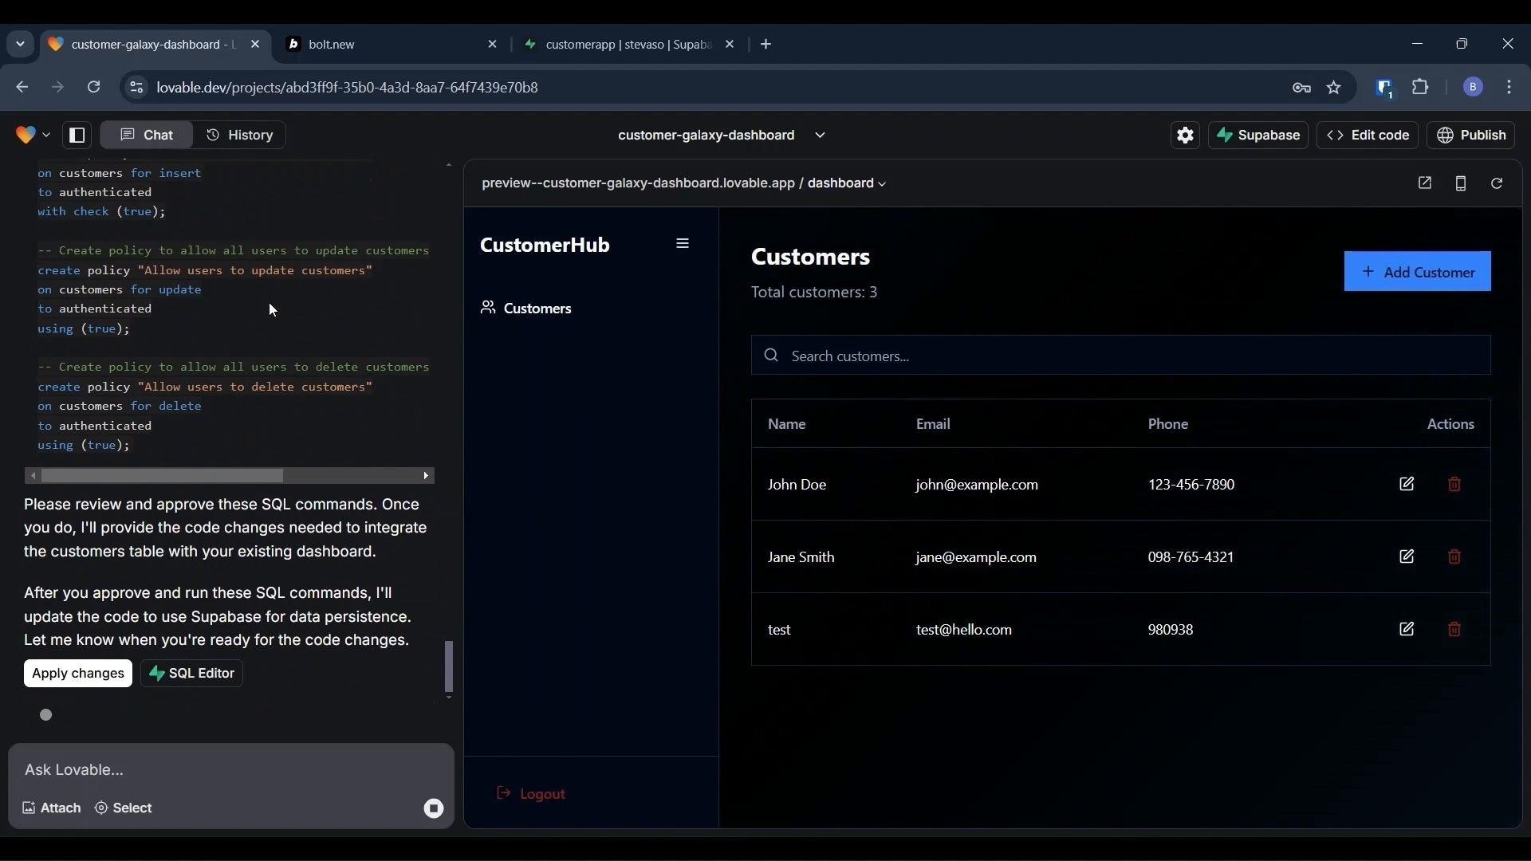
{"action": "left_click", "coordinate": [79, 698]}
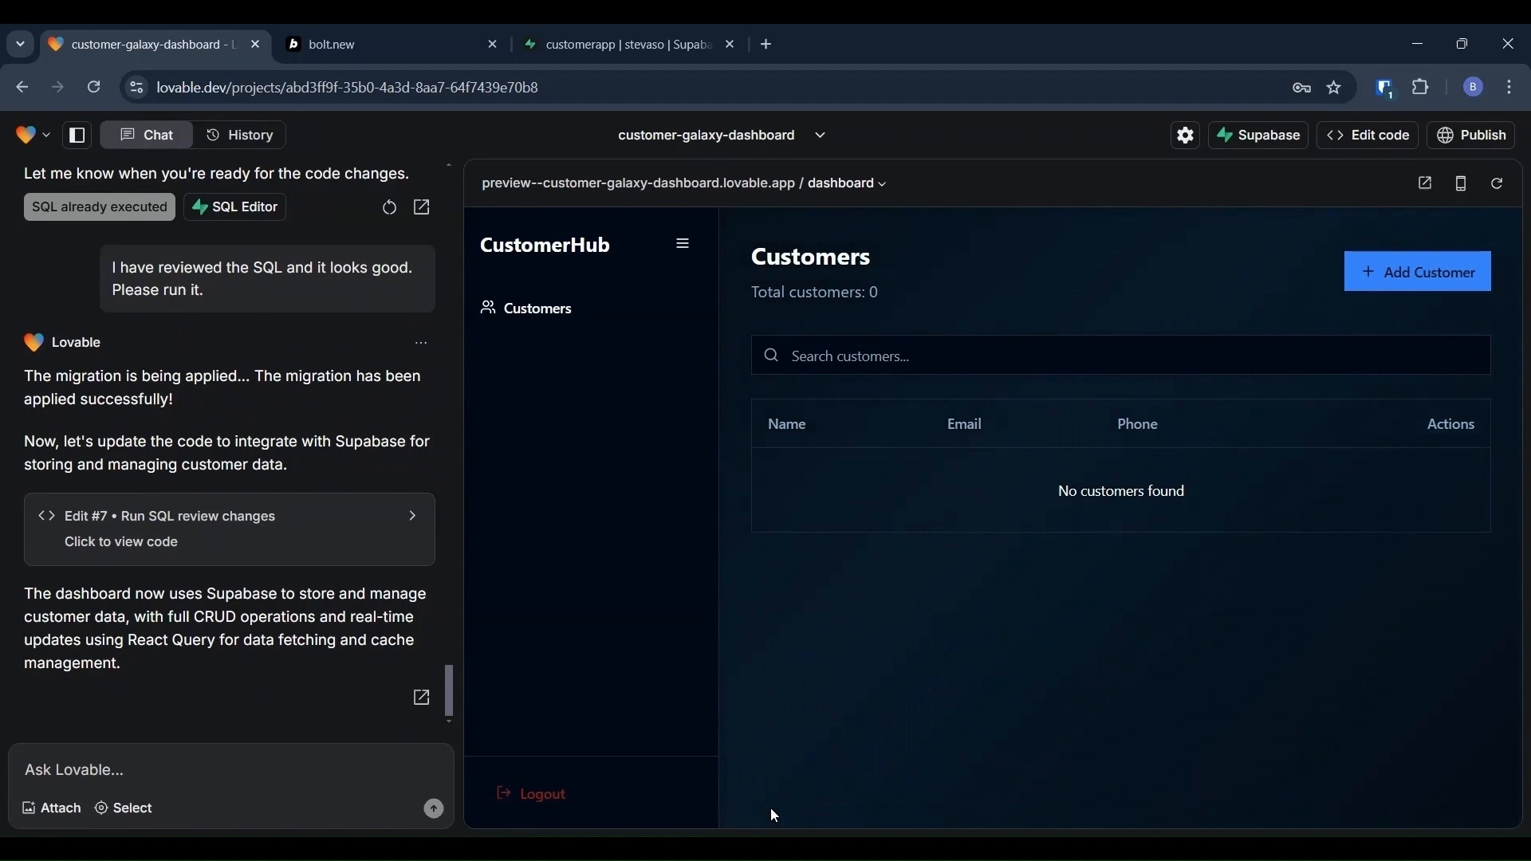
Step: Add a test customer with name, e-mail and phone, then have Lovable fix the save error
{"action": "left_click", "coordinate": [1427, 275]}
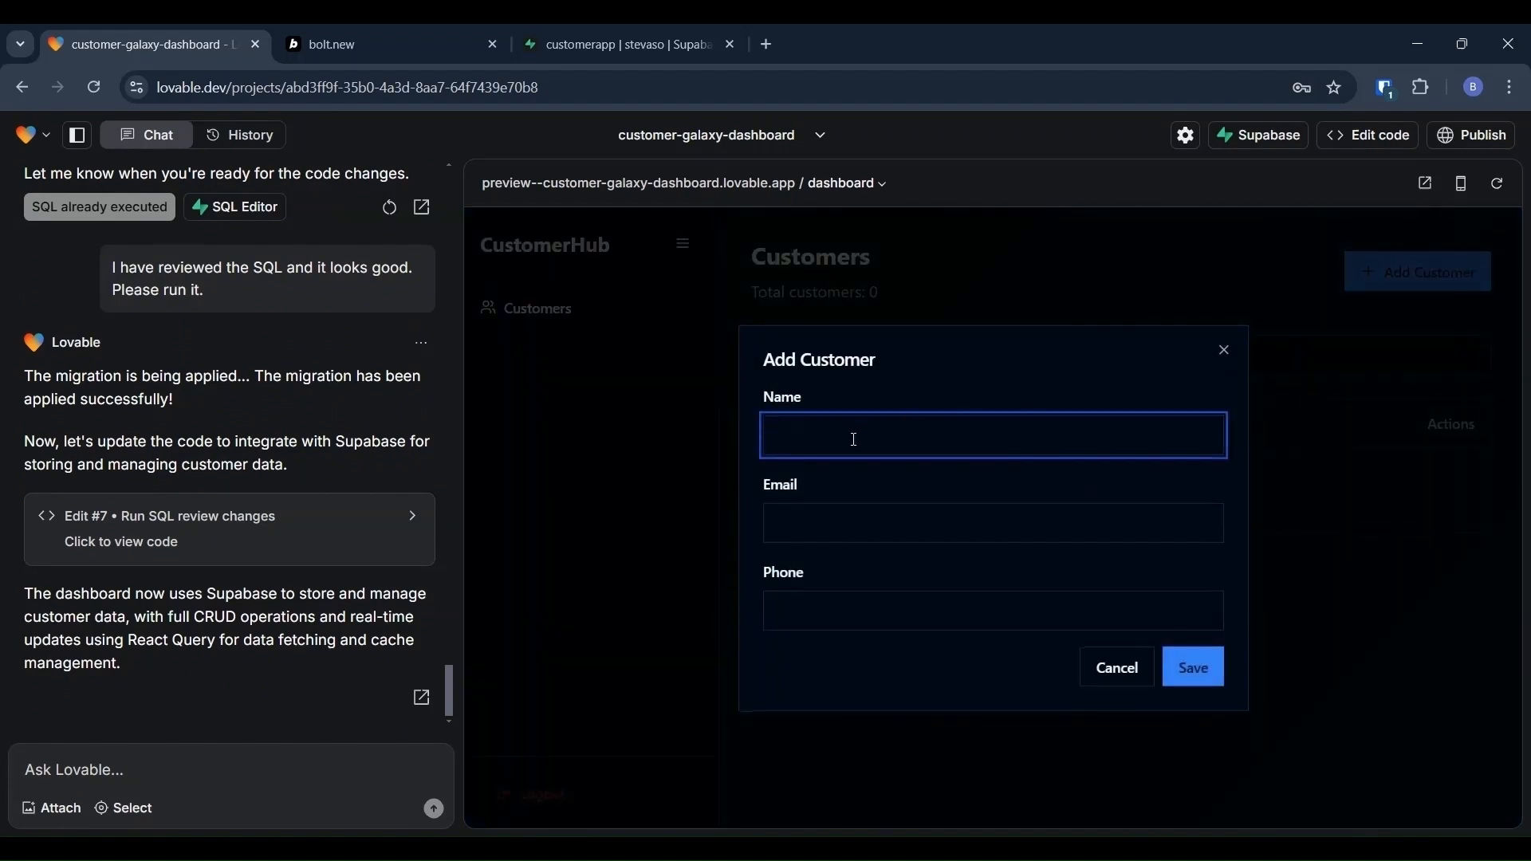
{"action": "type", "text": "test"}
{"action": "key", "text": "Tab"}
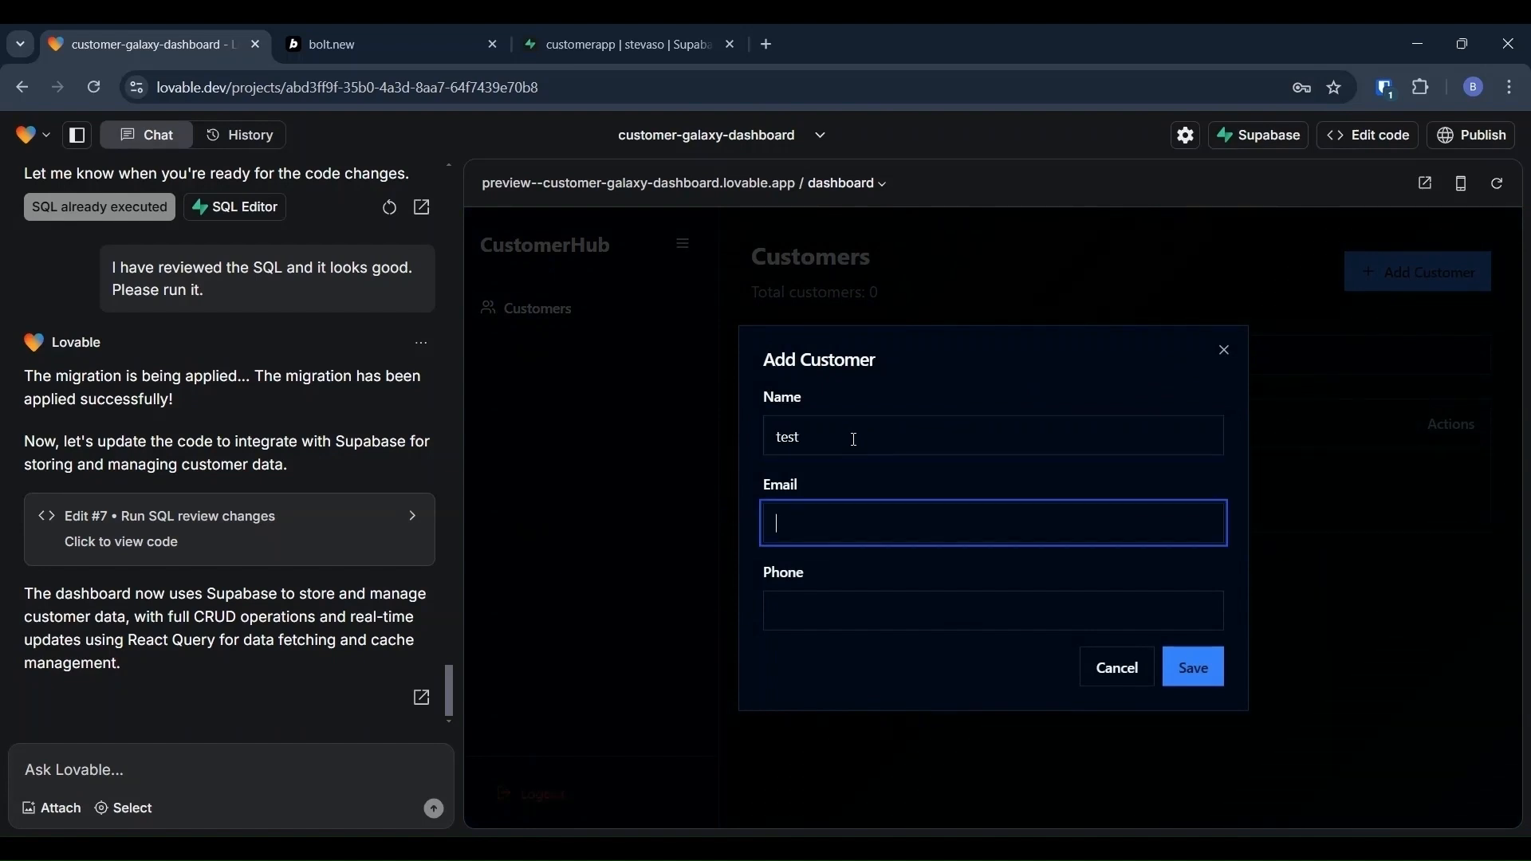
{"action": "type", "text": "test@hello.com"}
{"action": "key", "text": "Tab"}
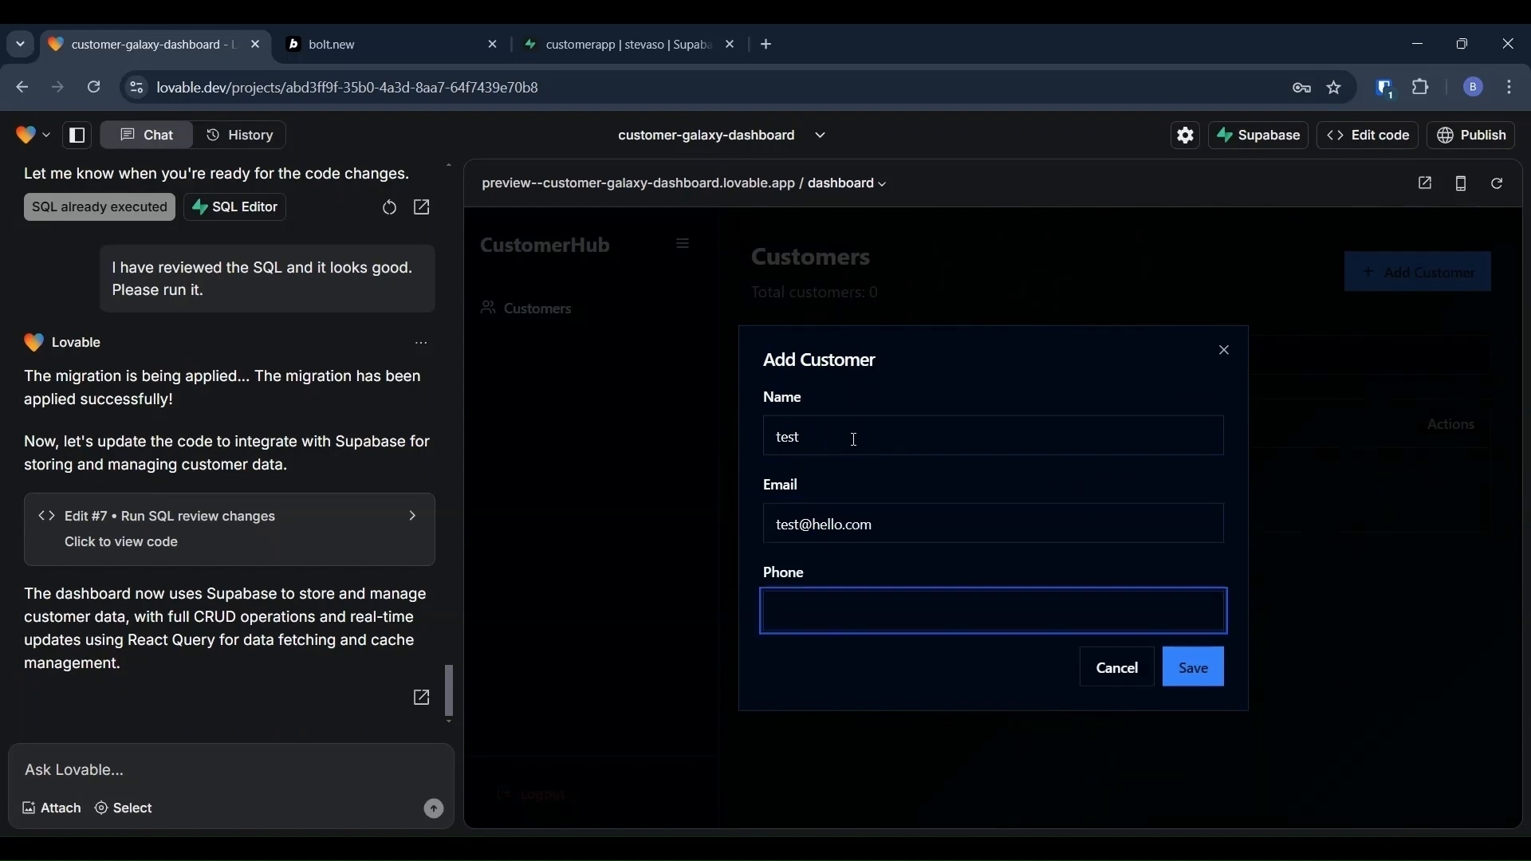
{"action": "left_click", "coordinate": [1218, 682]}
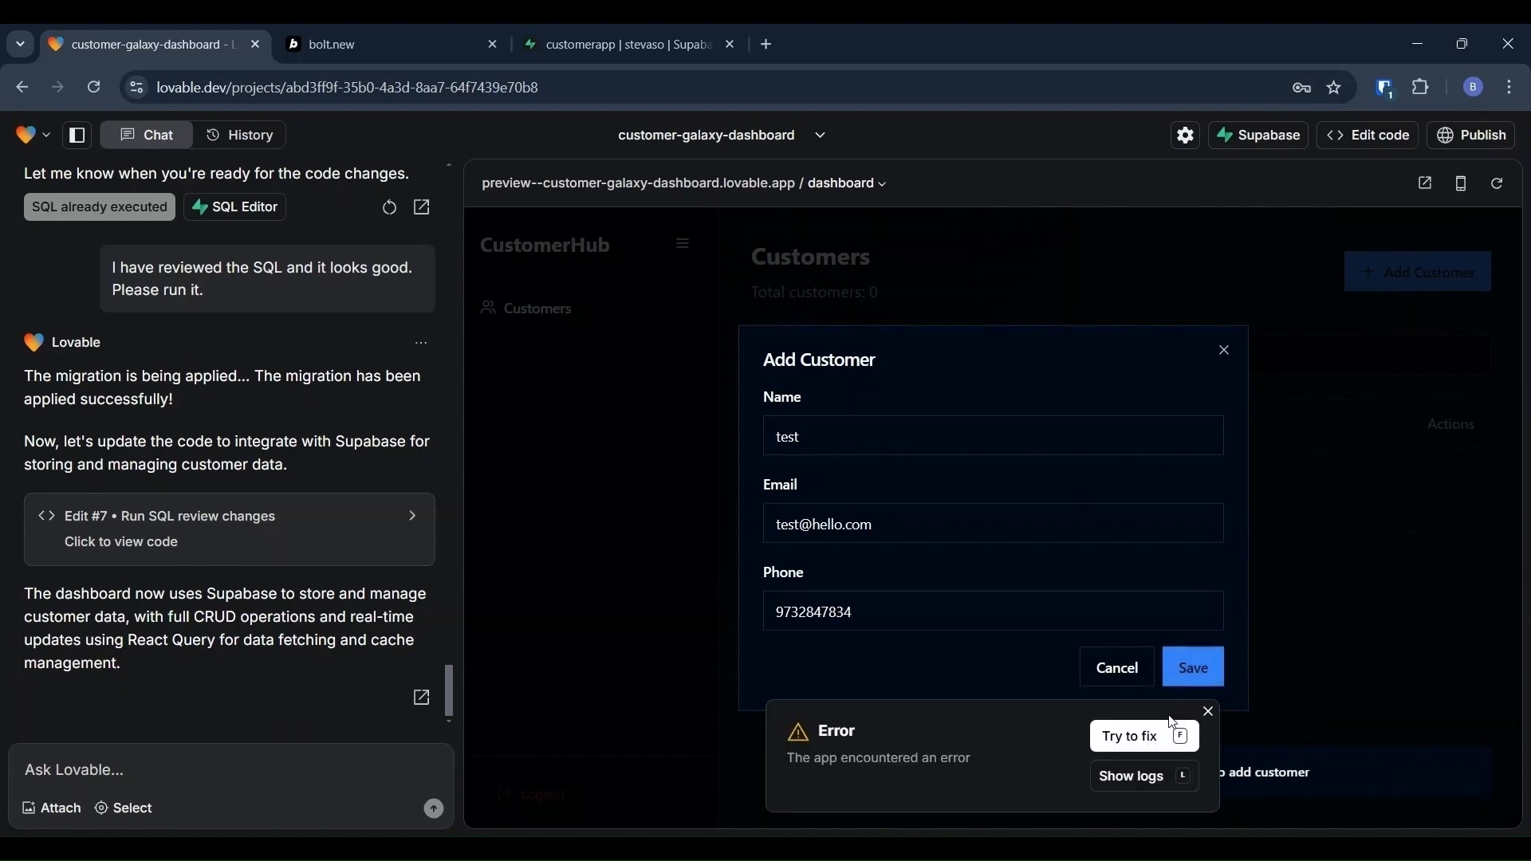
{"action": "left_click", "coordinate": [1142, 744]}
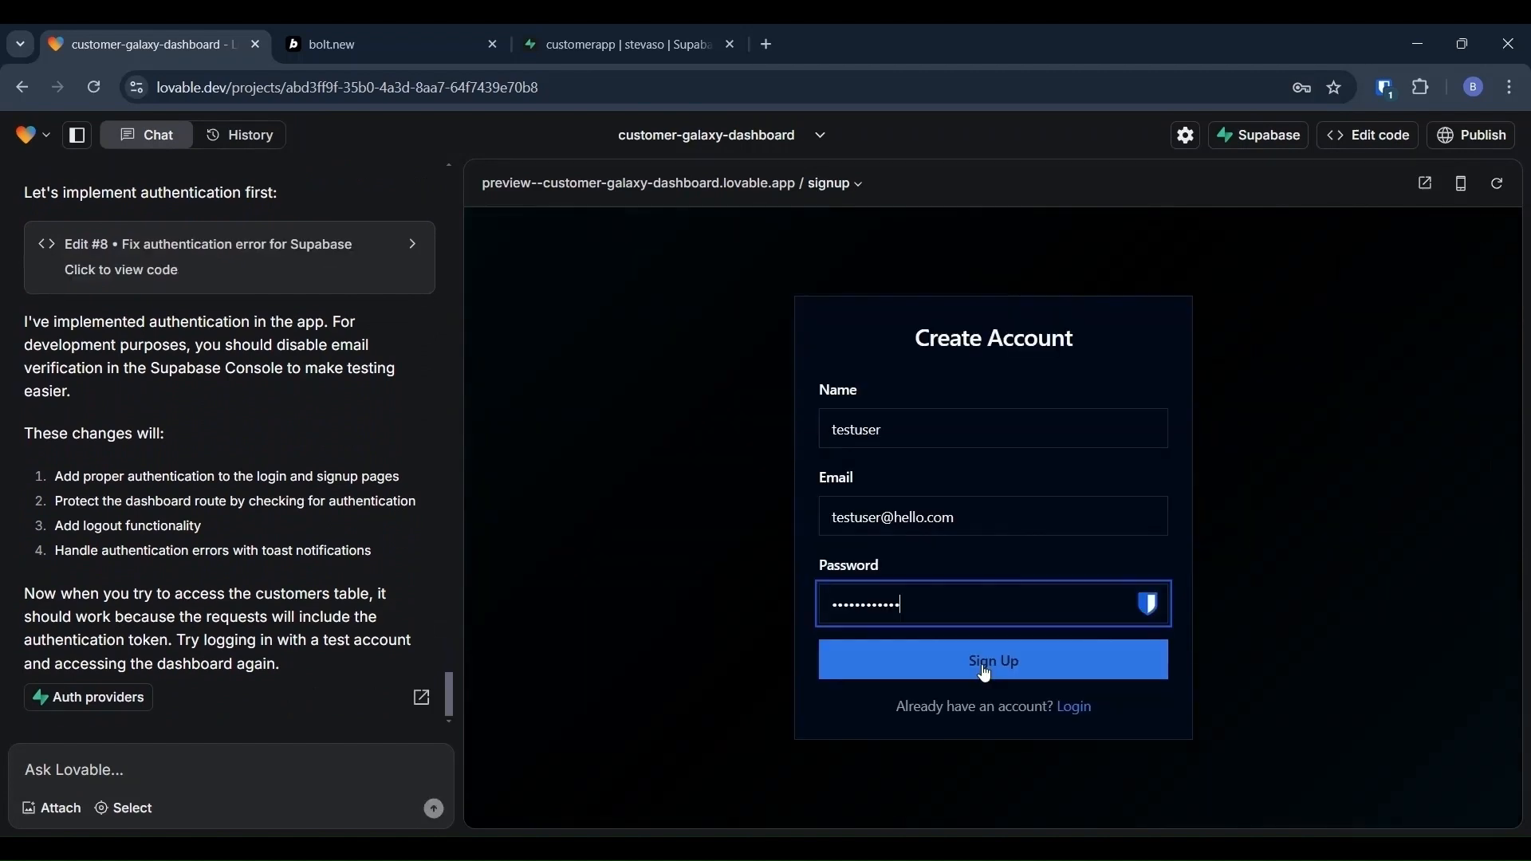
Step: Sign up the test account, dismiss browser popups, and have Lovable fix the signup rate-limit error
{"action": "left_click", "coordinate": [986, 673]}
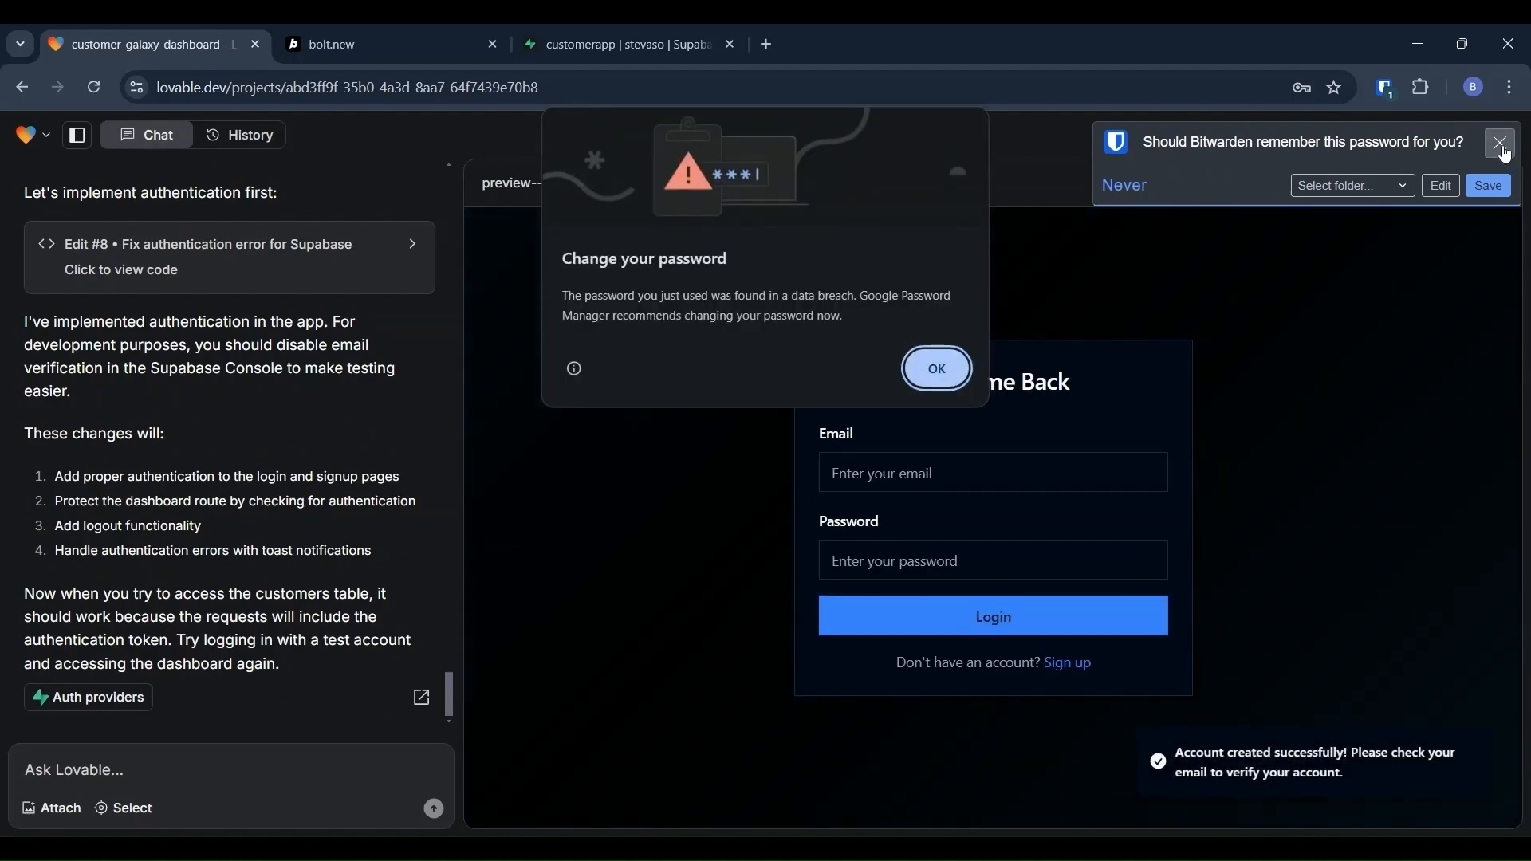
{"action": "left_click", "coordinate": [938, 368]}
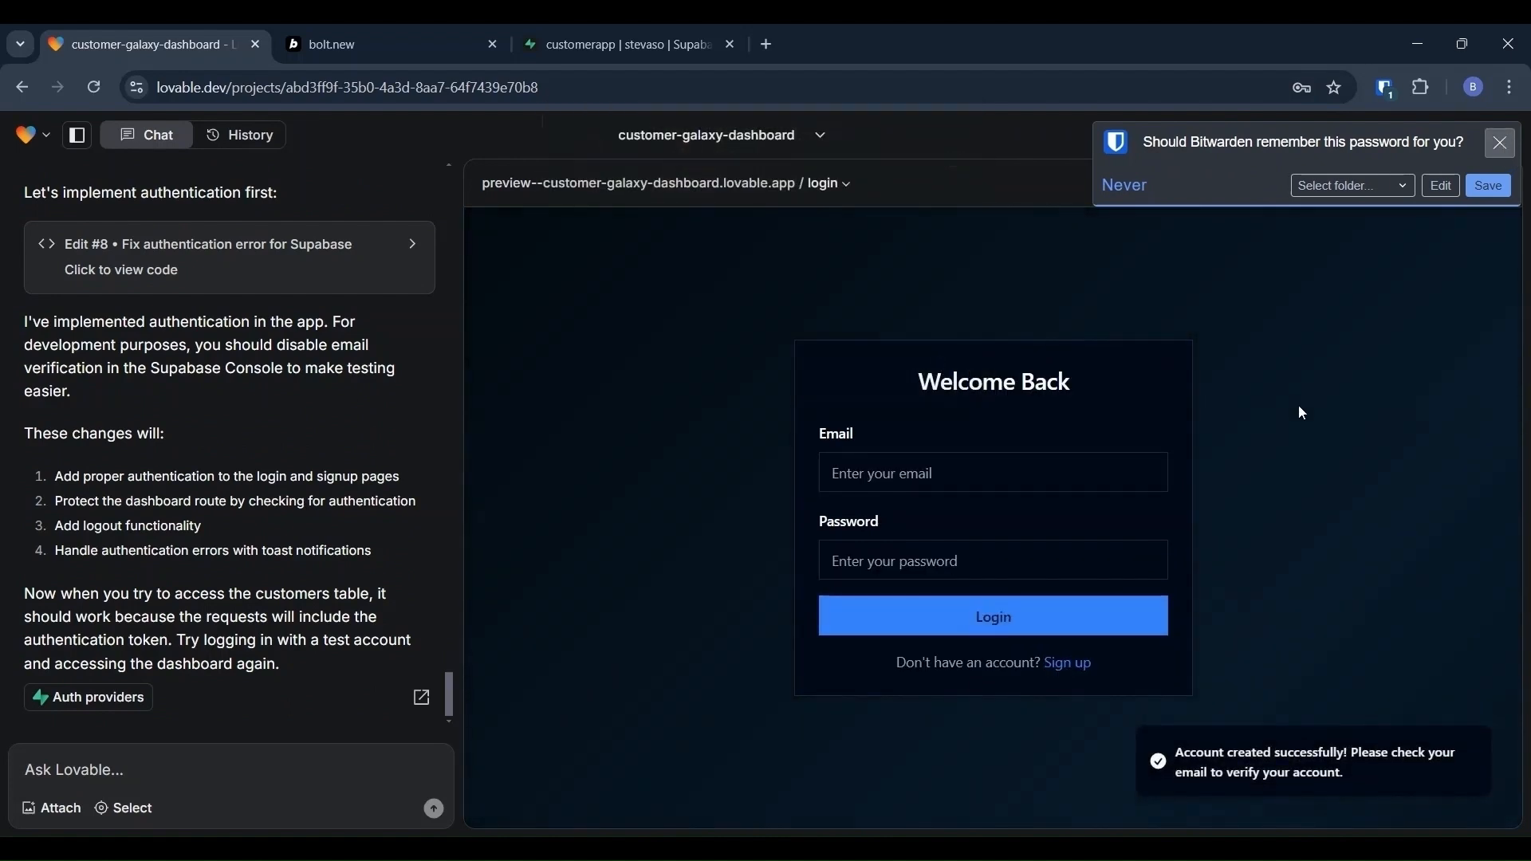
{"action": "left_click", "coordinate": [1492, 147]}
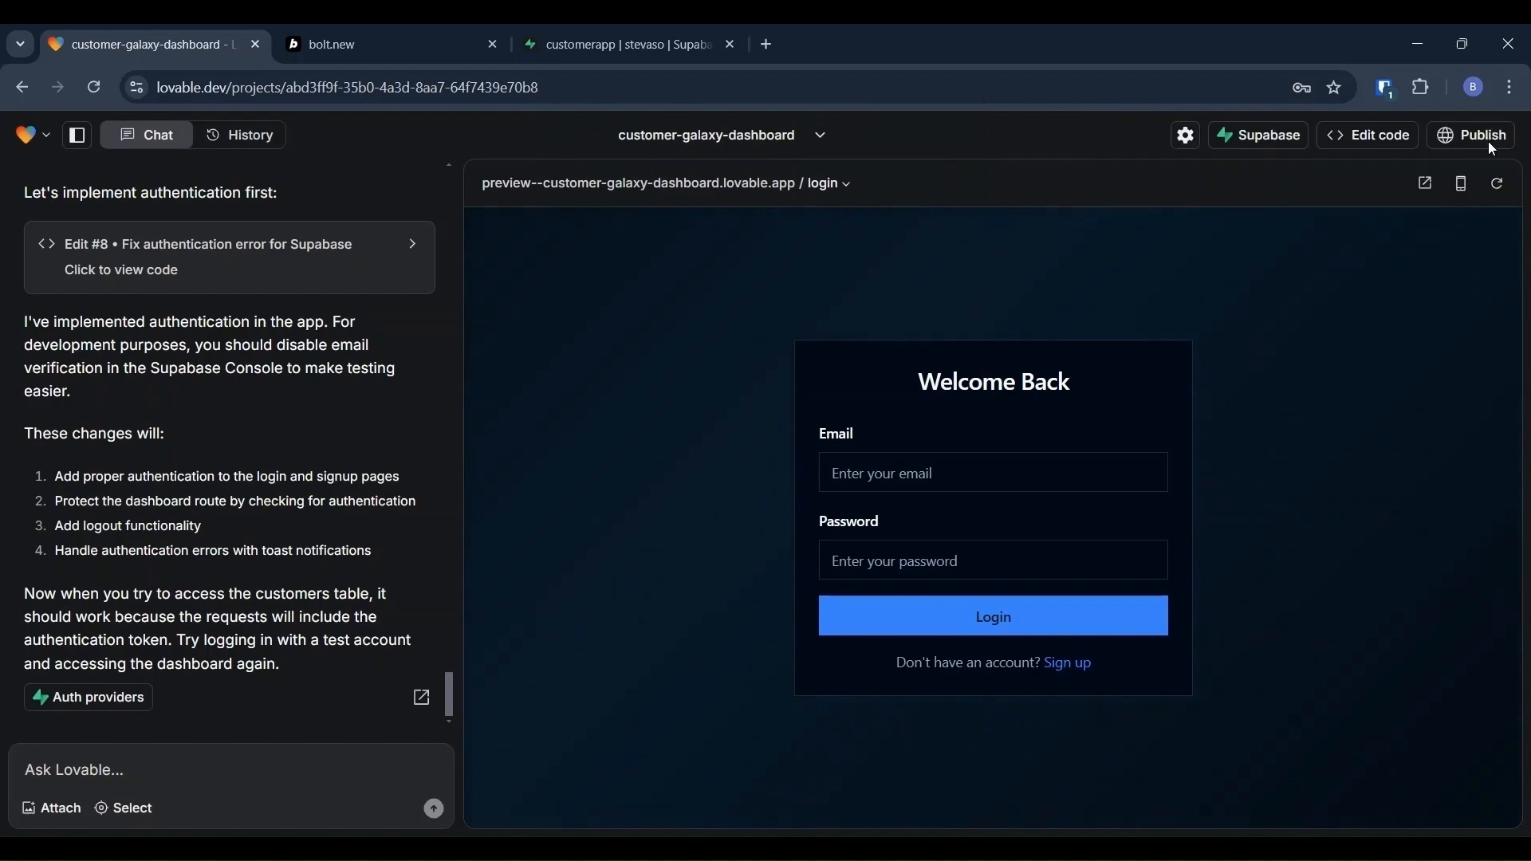
{"action": "left_click", "coordinate": [1069, 666]}
{"action": "left_click", "coordinate": [993, 674]}
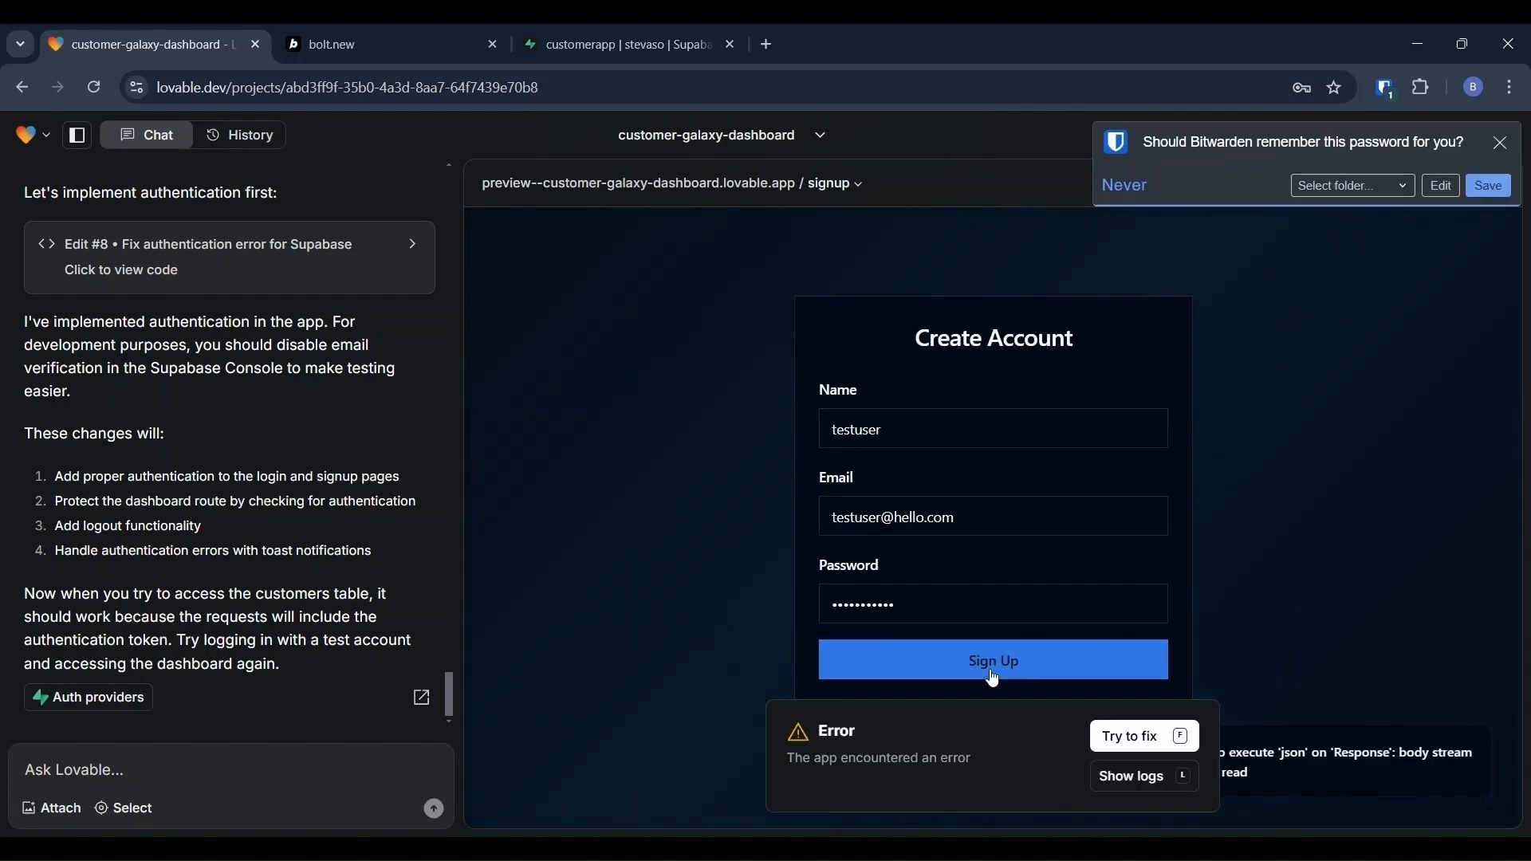
{"action": "left_click", "coordinate": [1146, 737]}
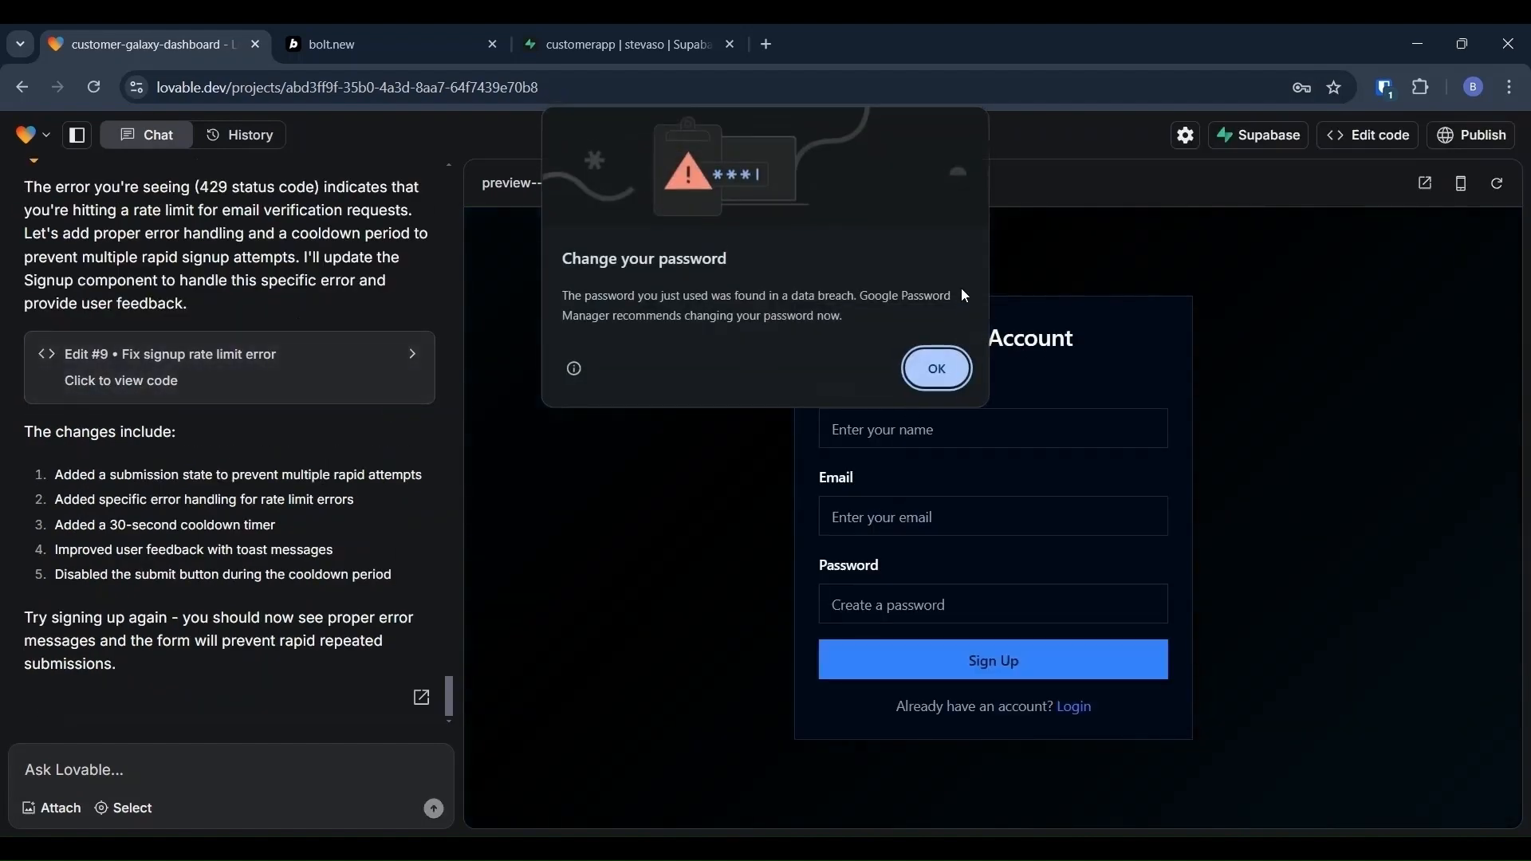
{"action": "left_click", "coordinate": [932, 371]}
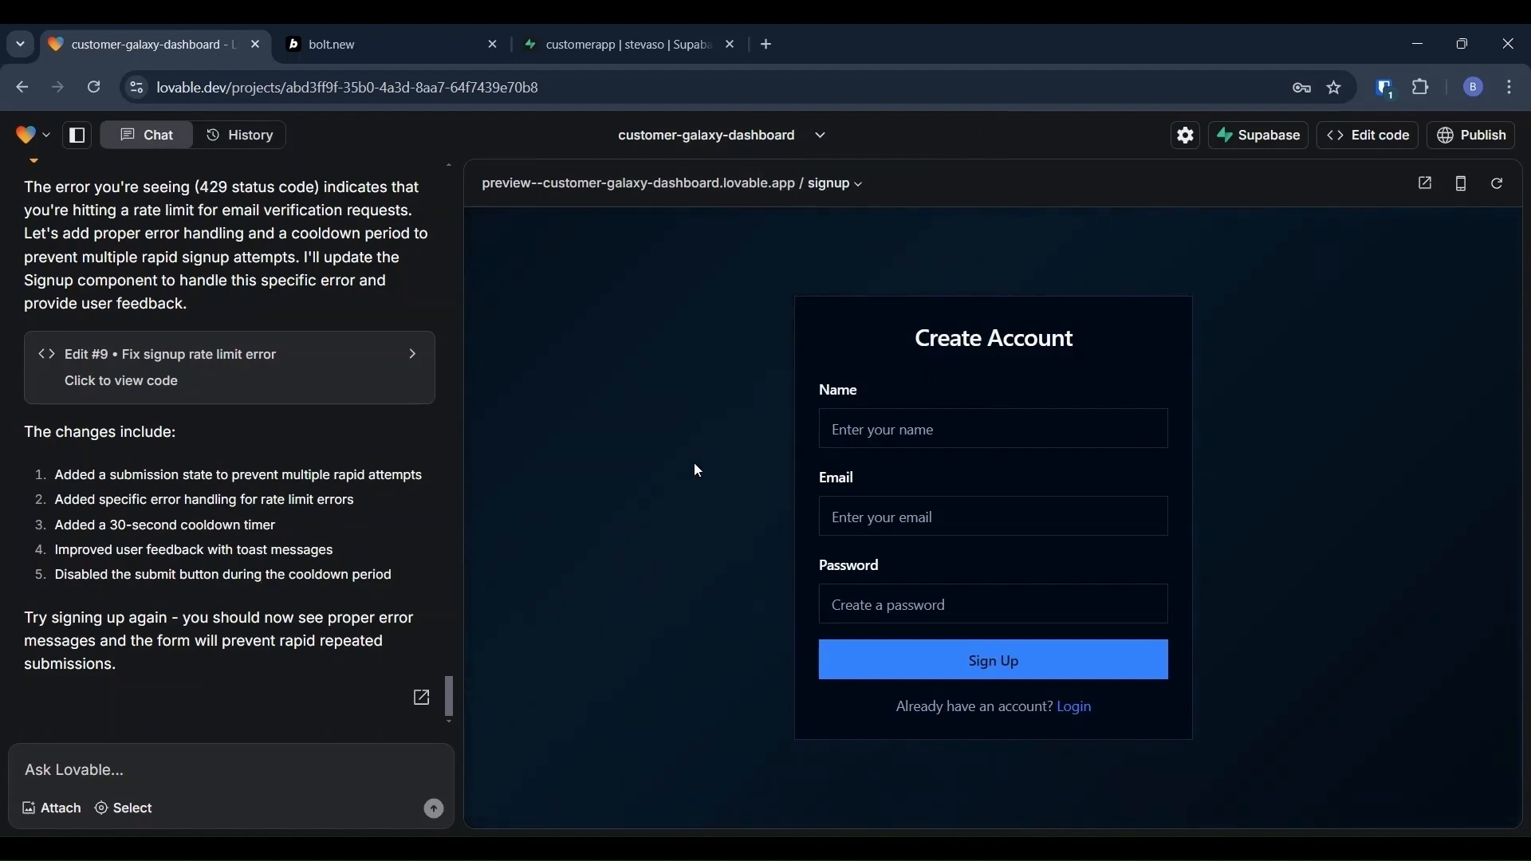
Step: Fill the sign-up form with a test user's name, e-mail and password
{"action": "left_click", "coordinate": [927, 422]}
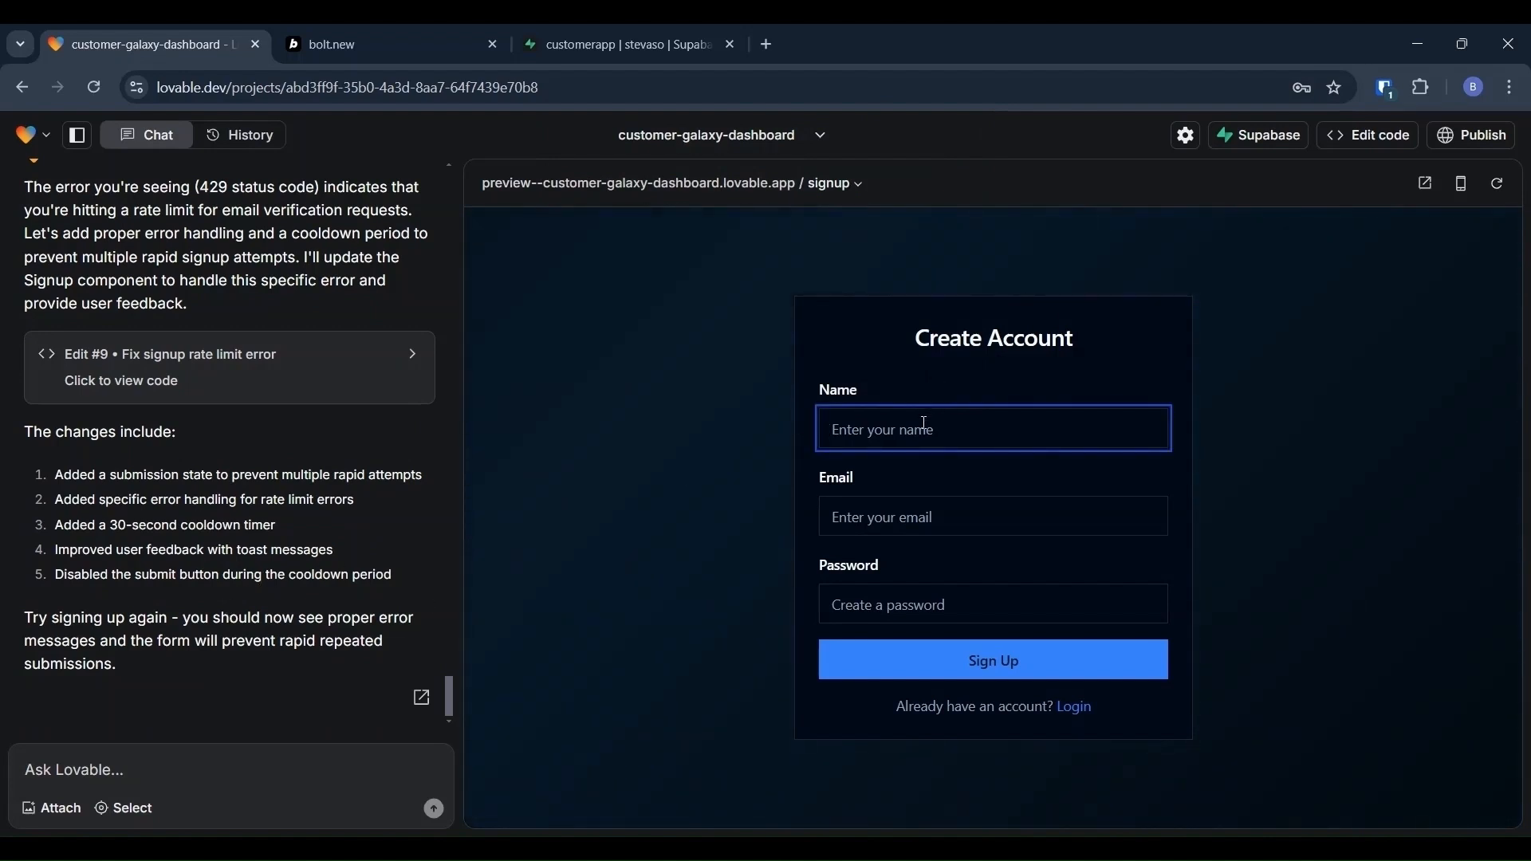
{"action": "type", "text": "test"}
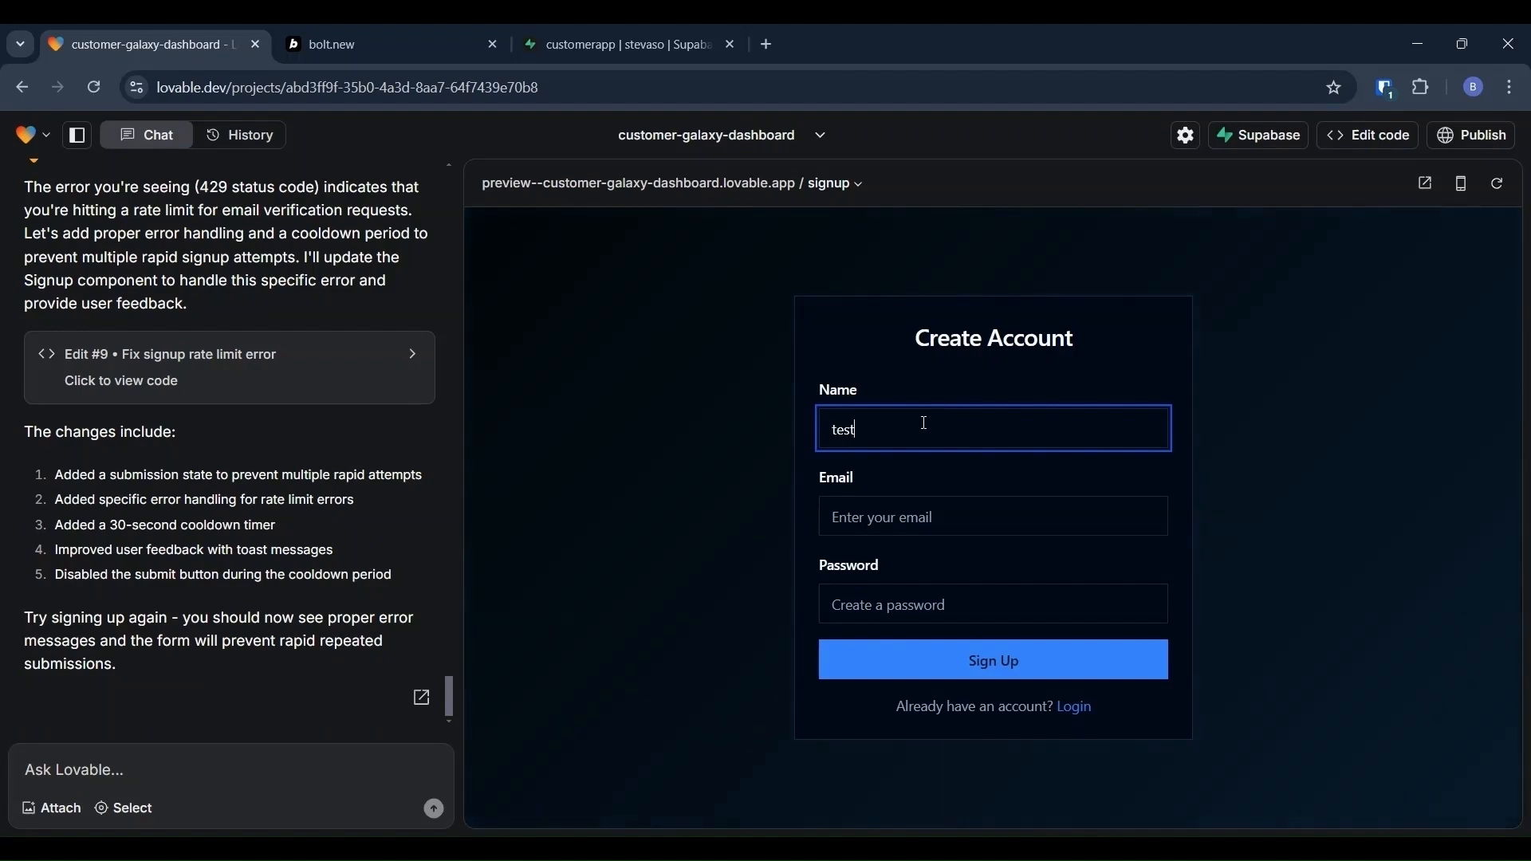
{"action": "type", "text": "user"}
{"action": "key", "text": "Tab"}
{"action": "type", "text": "te"}
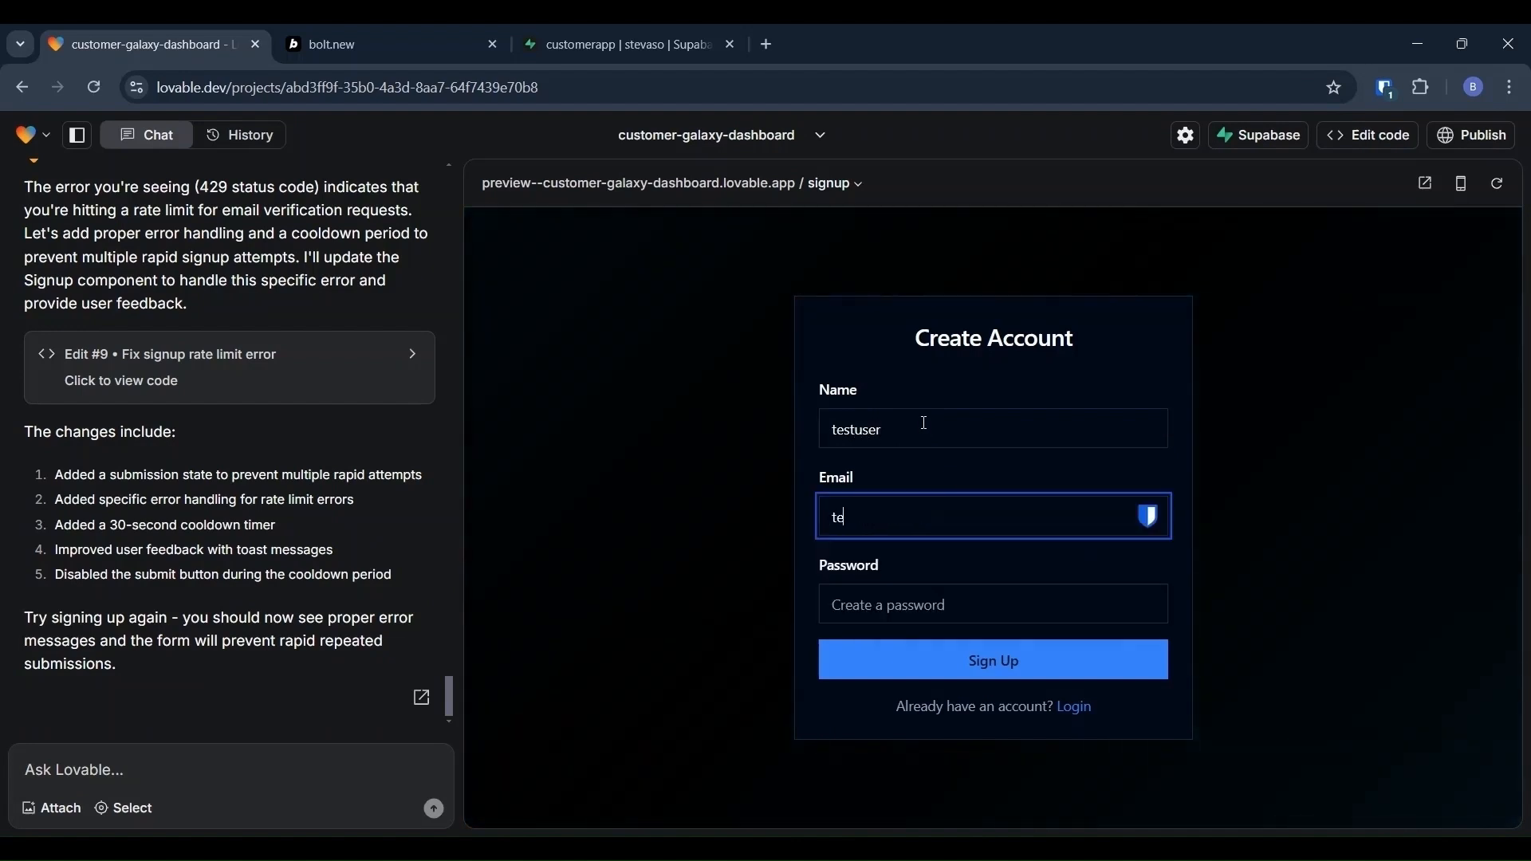
{"action": "type", "text": "stuser@hello.com"}
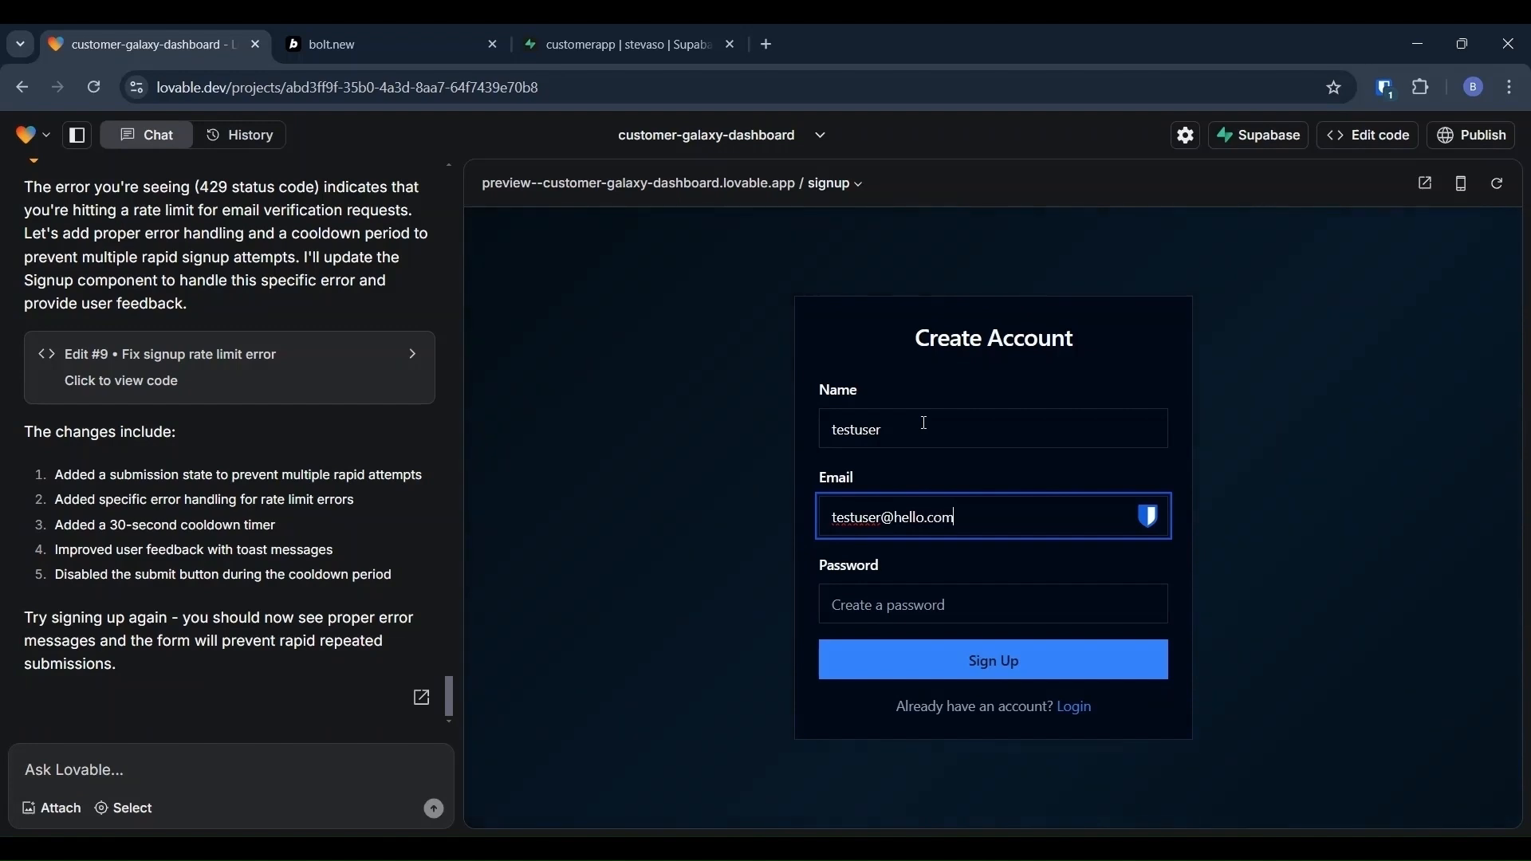
{"action": "key", "text": "Tab"}
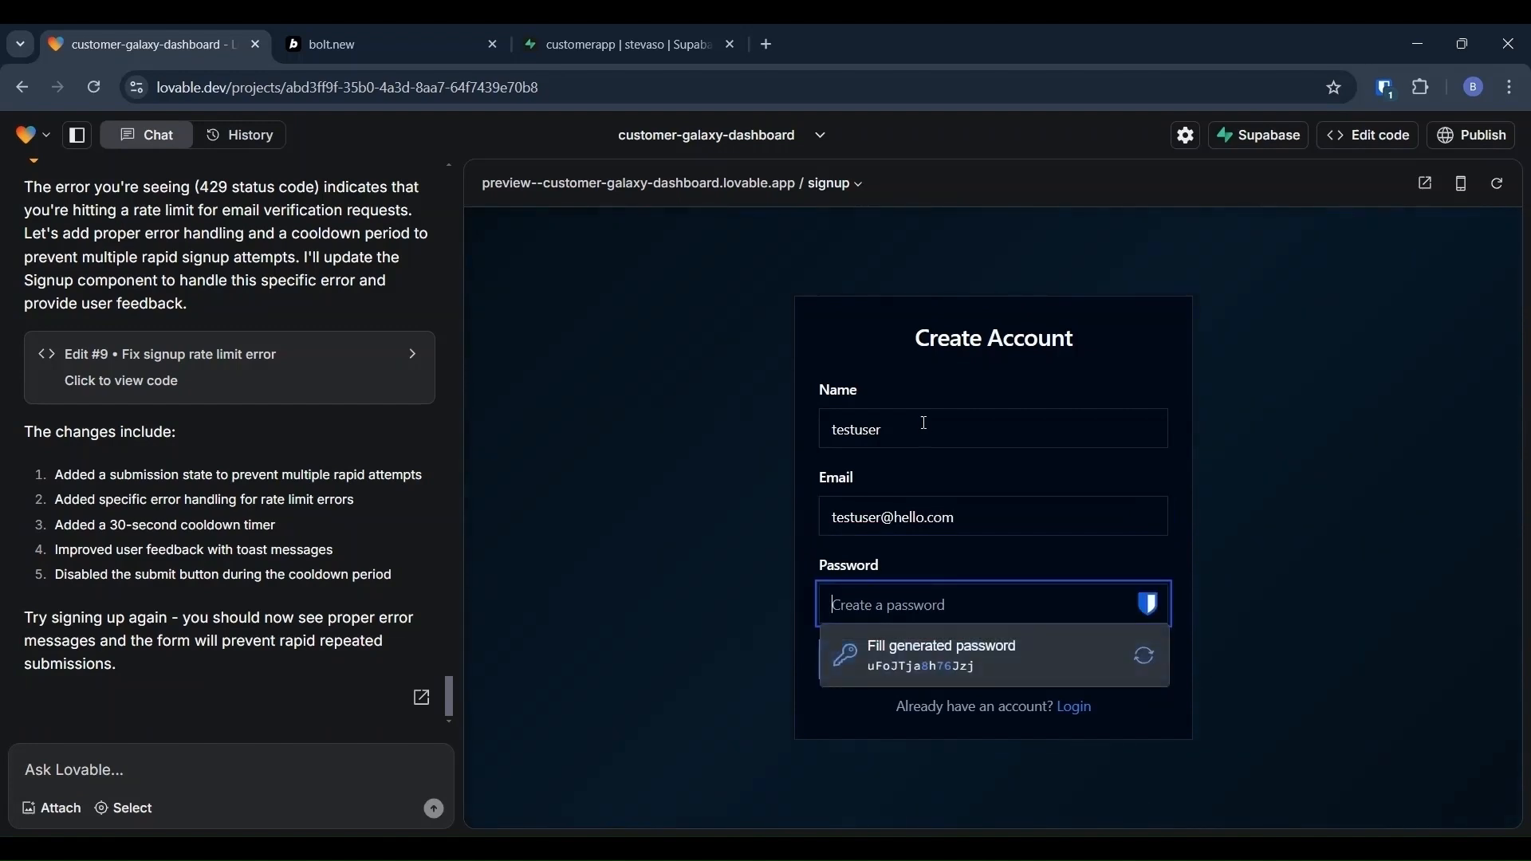
{"action": "type", "text": "•••••••••••"}
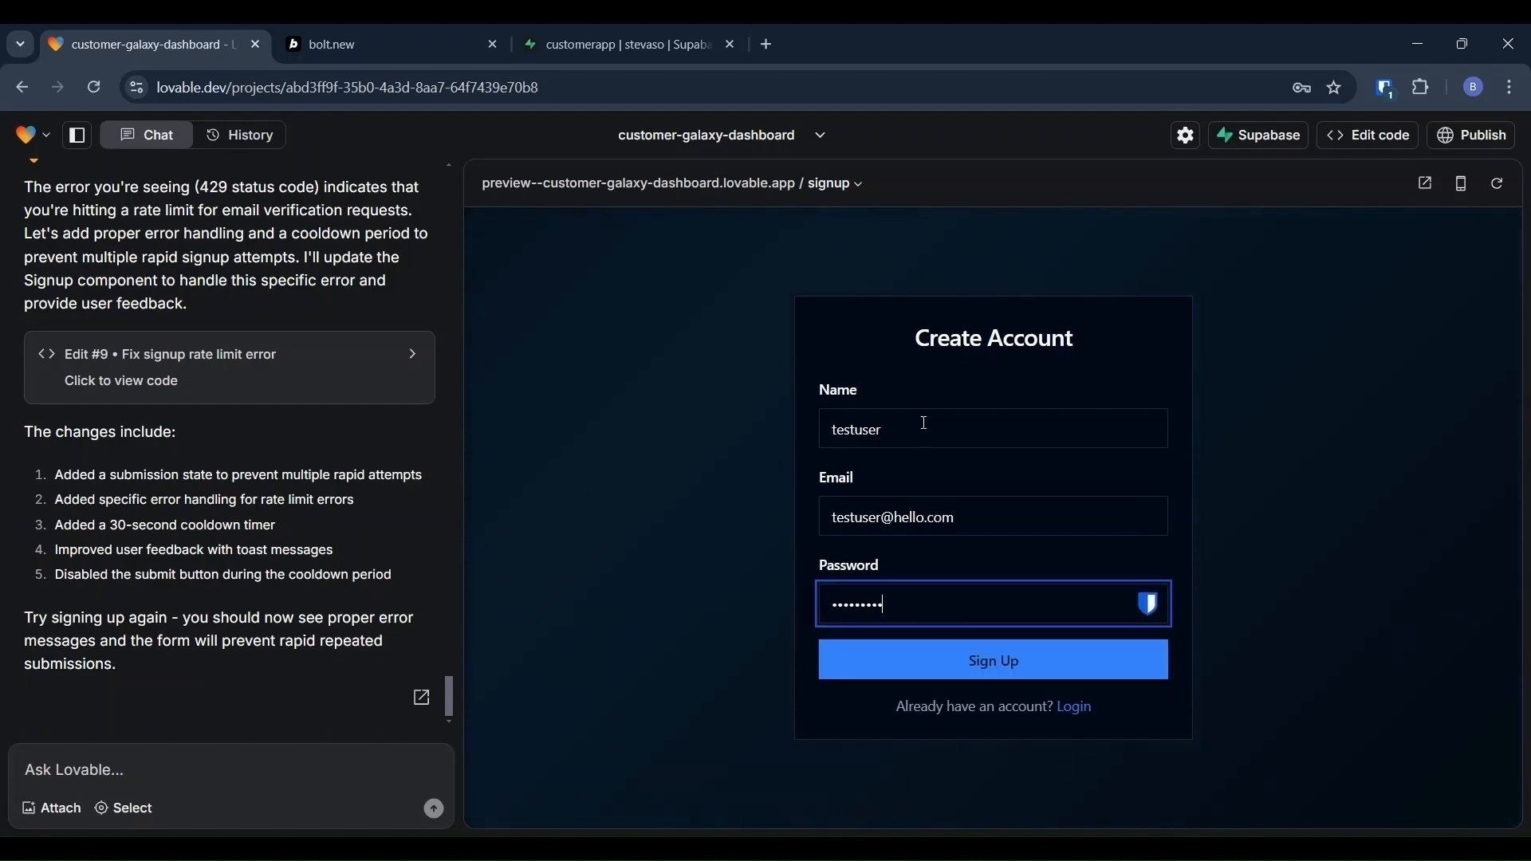
Step: Submit the sign-up and have Lovable fix the resulting unconfirmed-email error
{"action": "left_click", "coordinate": [1003, 661]}
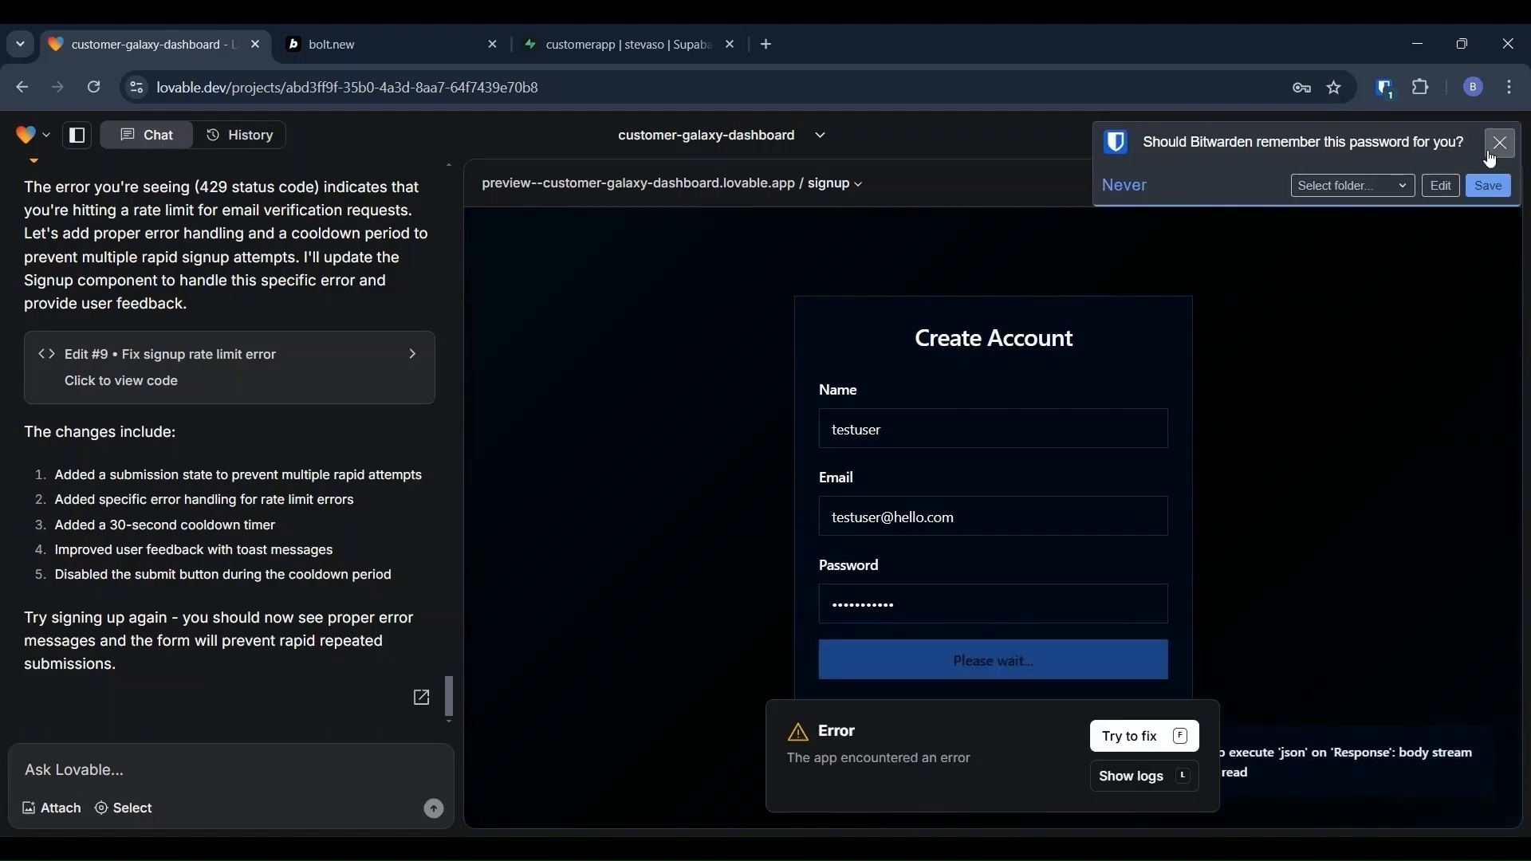
{"action": "left_click", "coordinate": [1498, 145]}
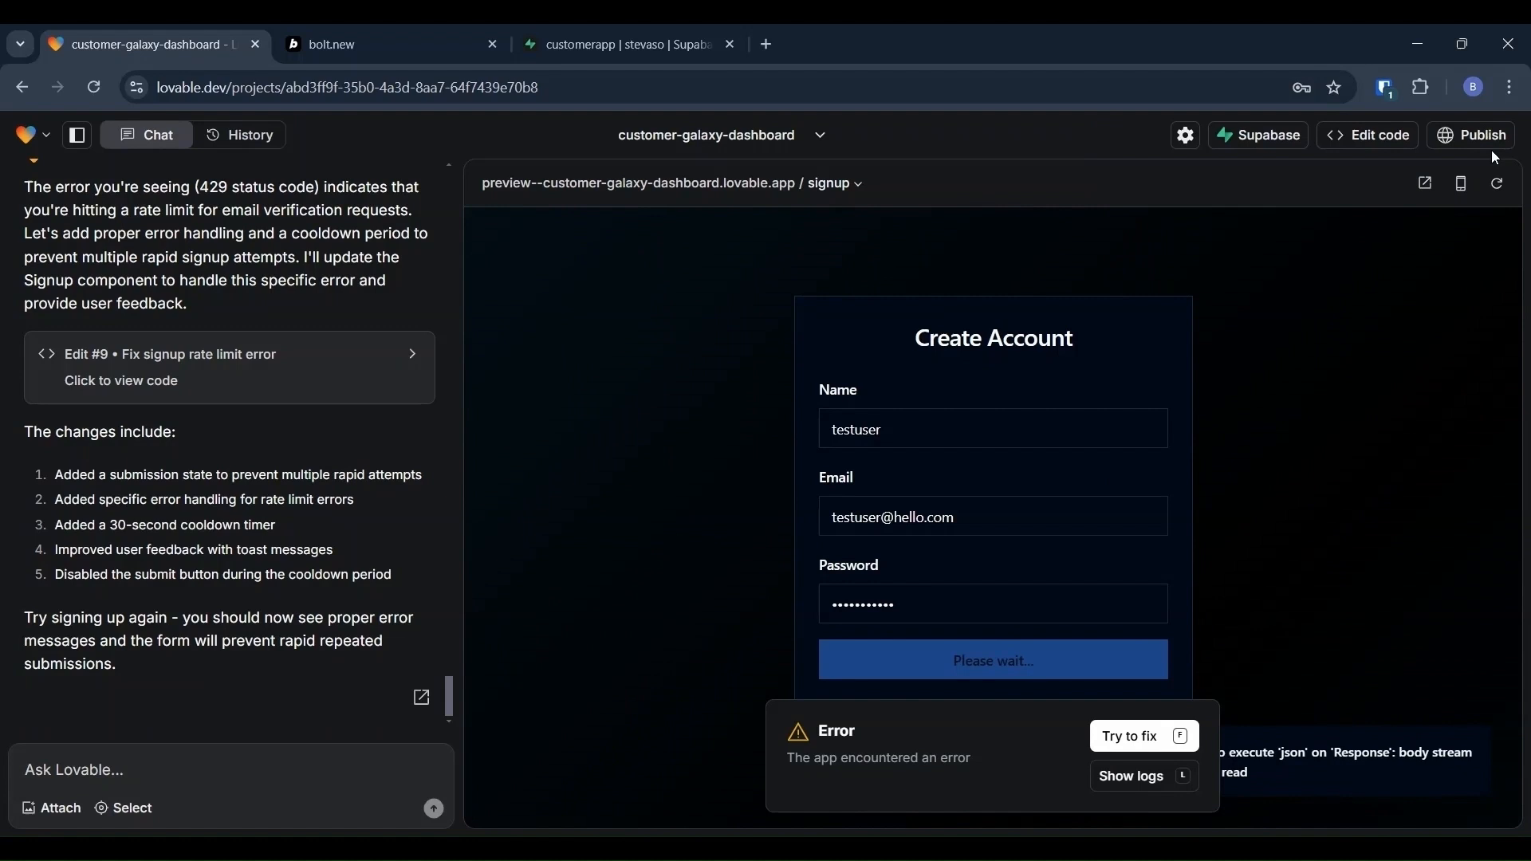
{"action": "left_click", "coordinate": [1176, 750]}
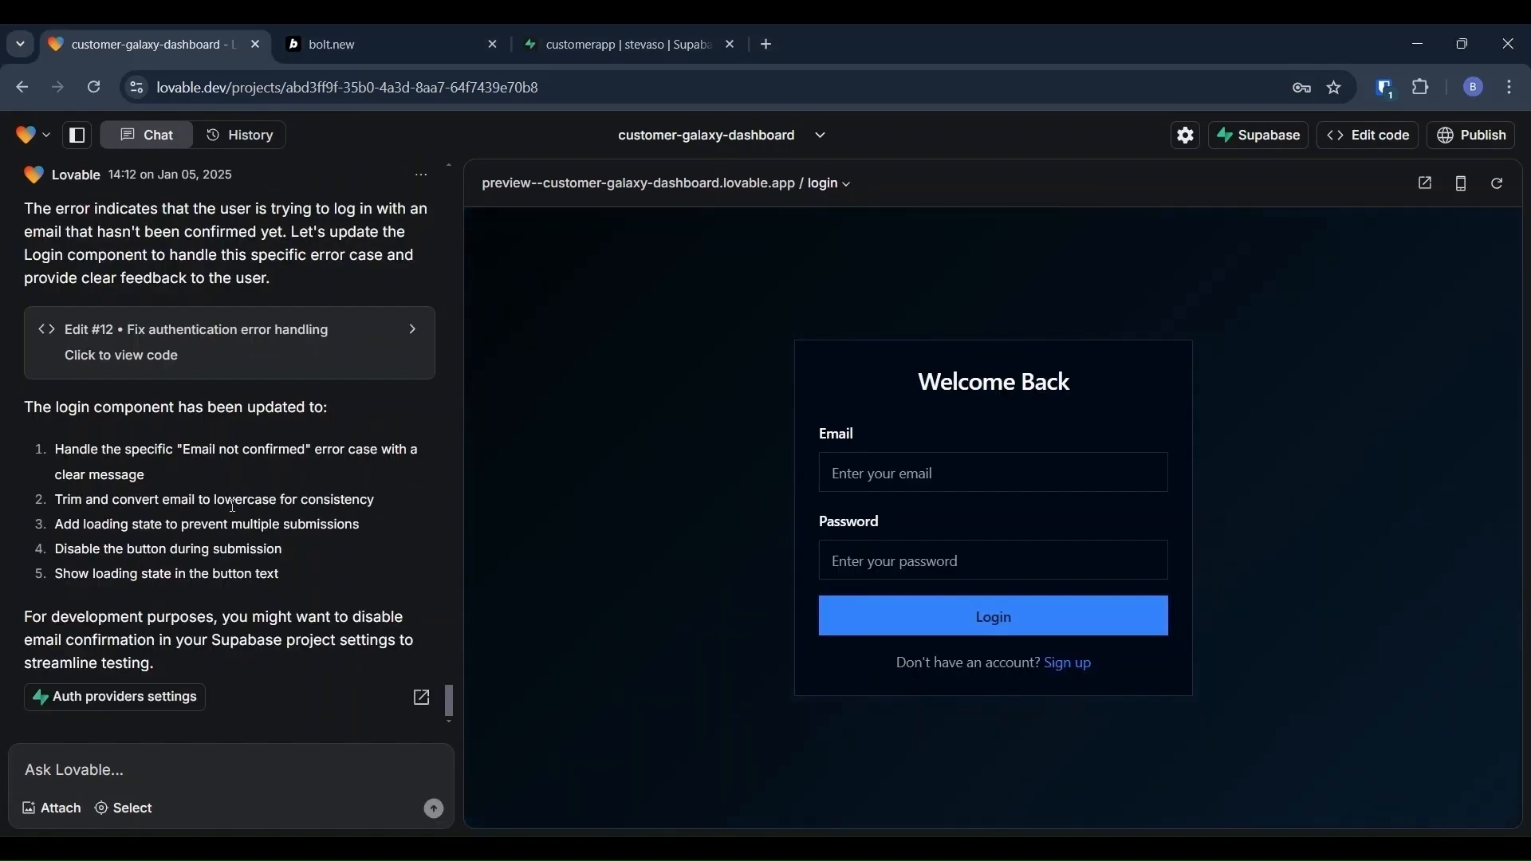
Step: Switch off Confirm email and Secure email change for Supabase's Email provider and save
{"action": "left_click", "coordinate": [104, 702]}
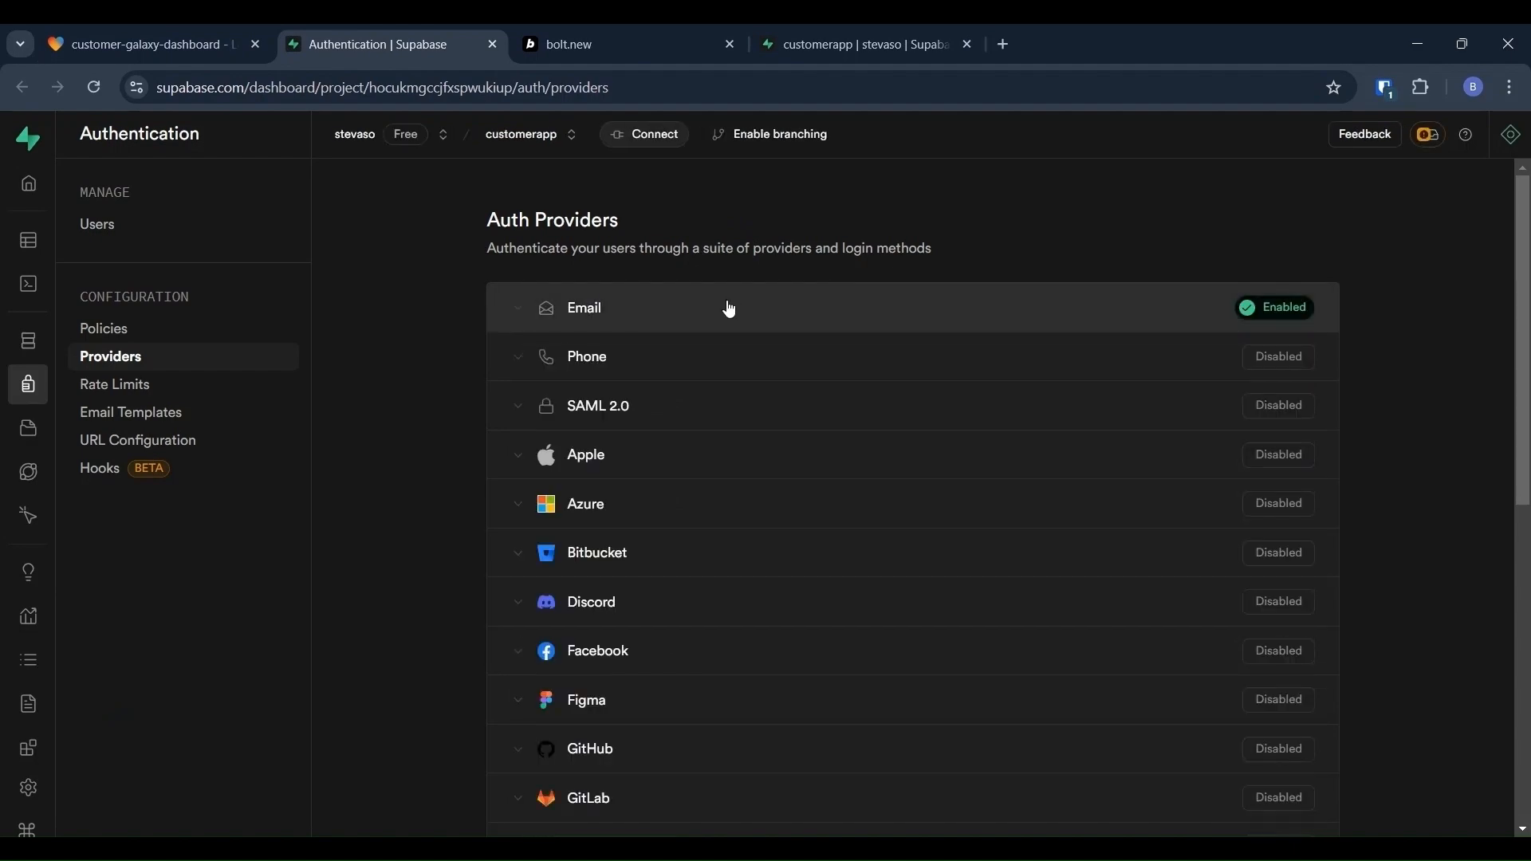
{"action": "left_click", "coordinate": [729, 310]}
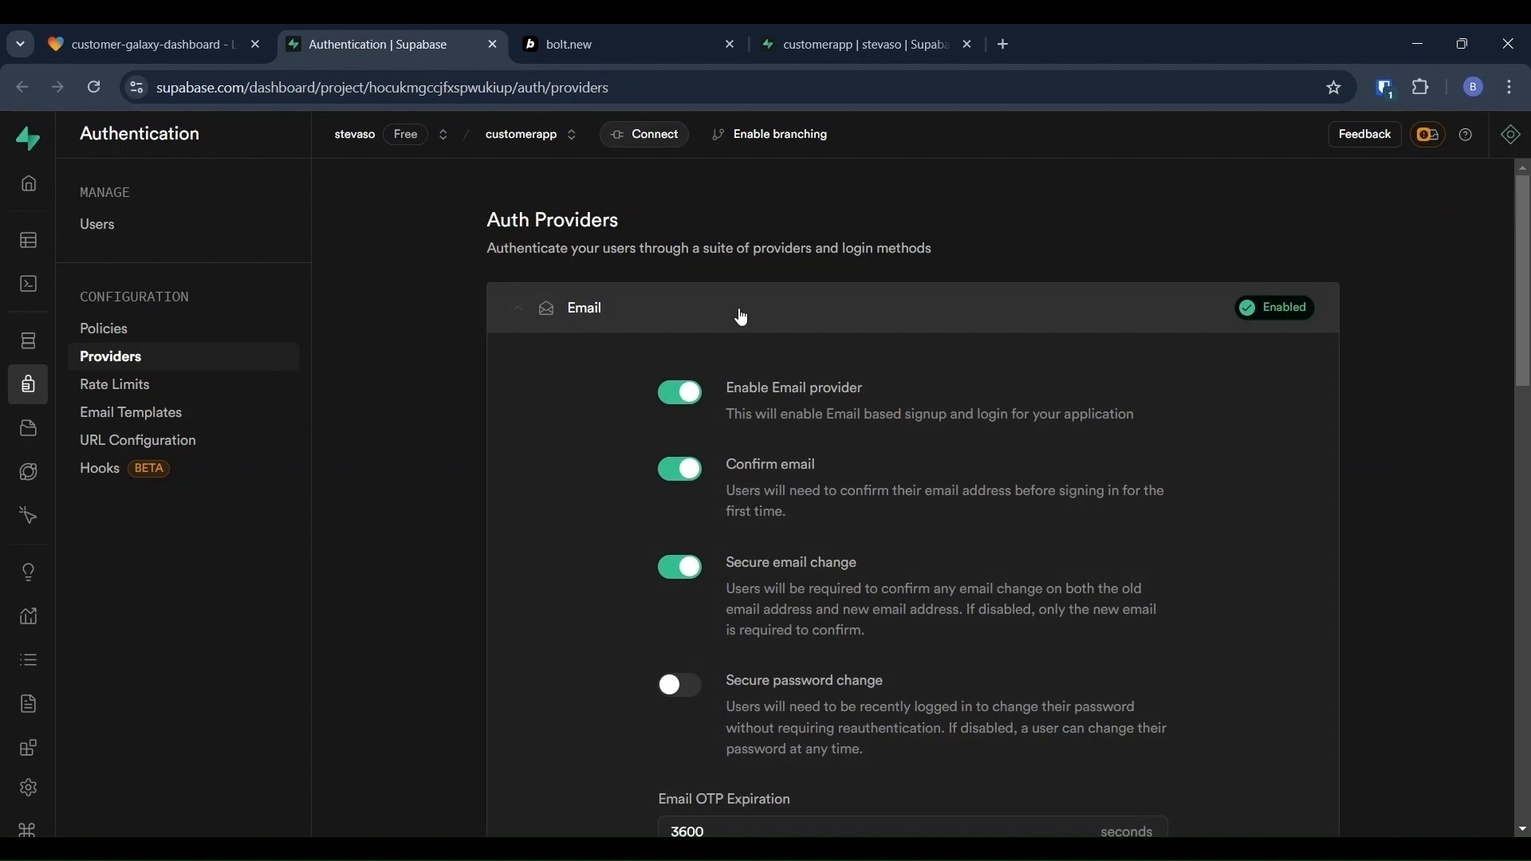
{"action": "left_click", "coordinate": [676, 478]}
{"action": "left_click", "coordinate": [678, 567]}
{"action": "scroll", "coordinate": [872, 575], "scroll_direction": "down", "scroll_amount": 5}
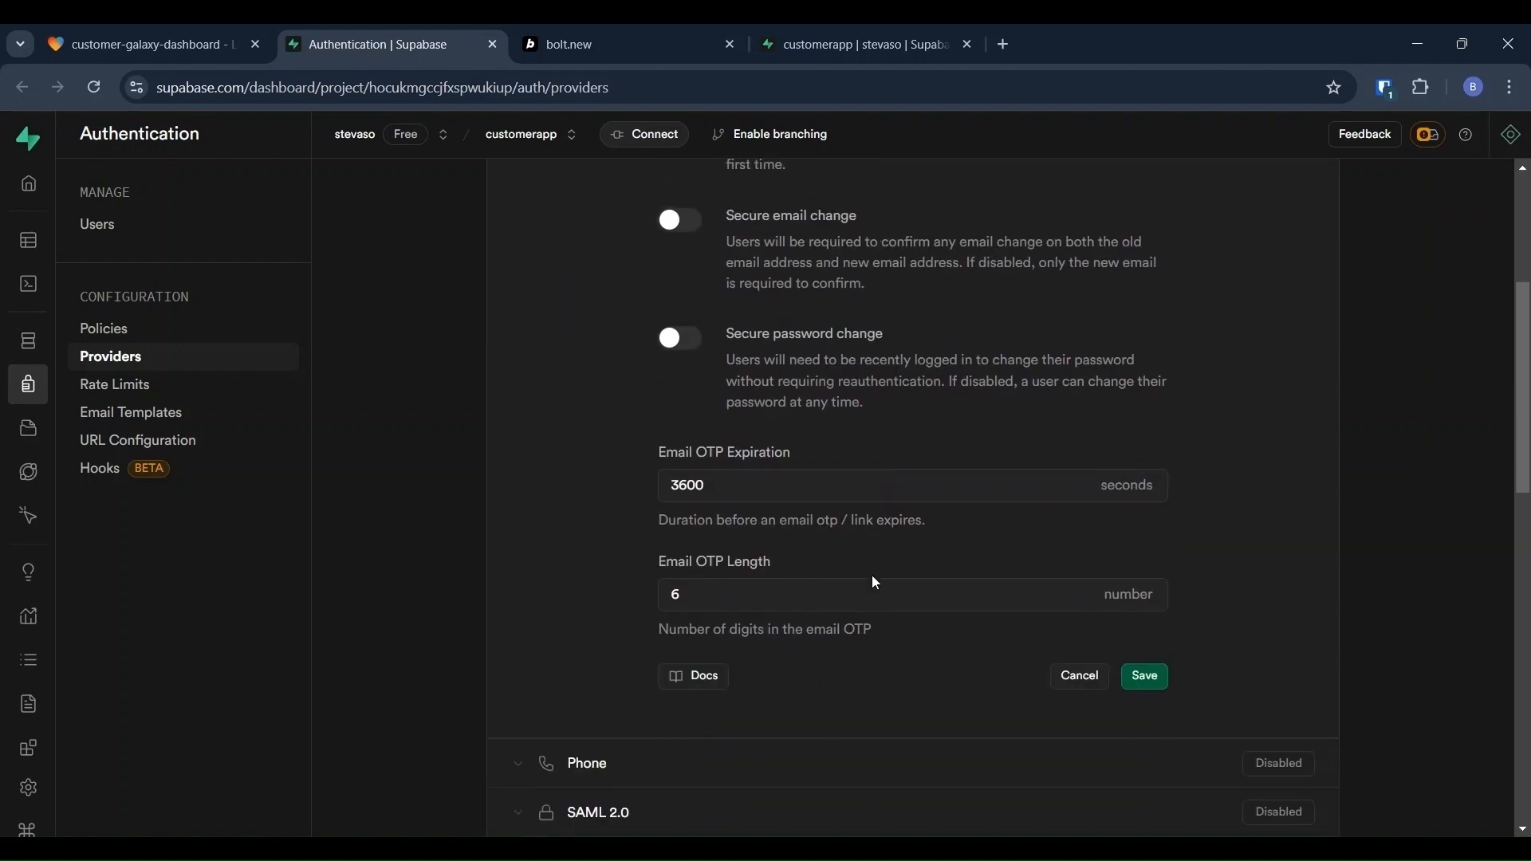
{"action": "left_click_drag", "start_coordinate": [872, 576], "coordinate": [1154, 684]}
{"action": "left_click", "coordinate": [1154, 684]}
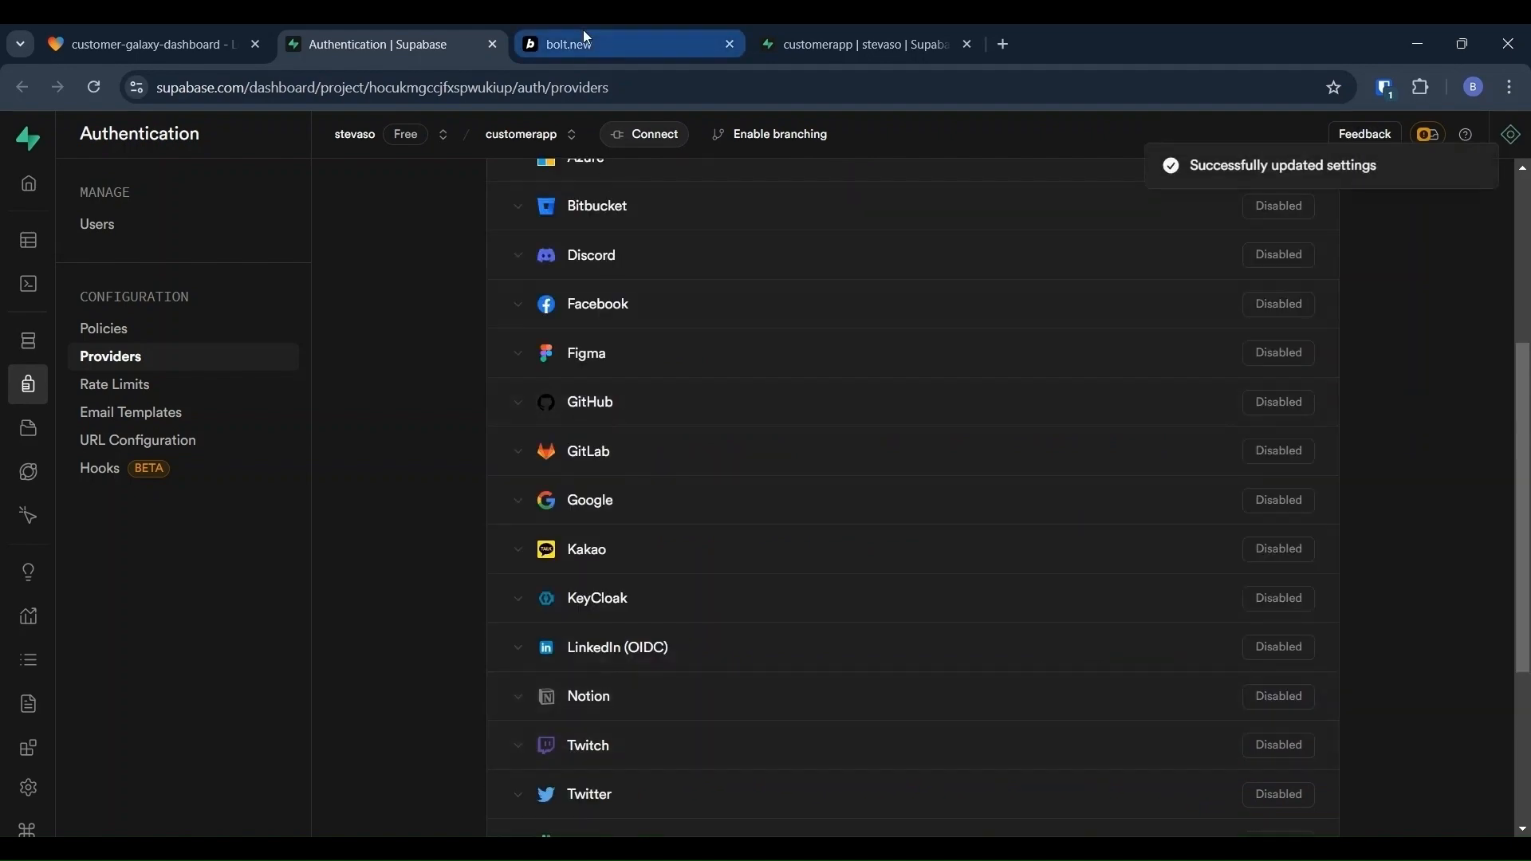
{"action": "left_click", "coordinate": [183, 31]}
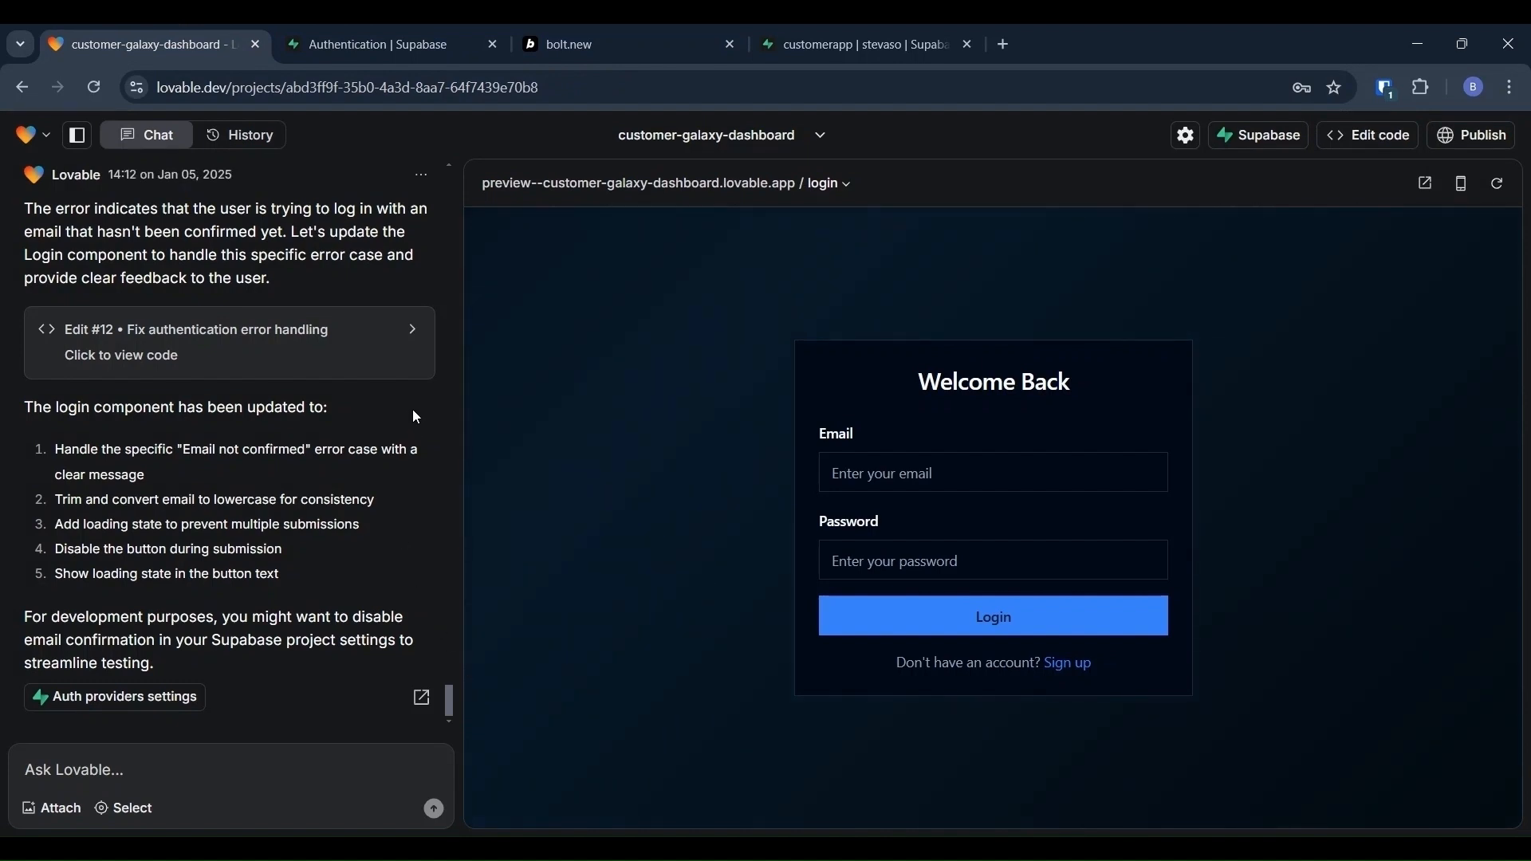
Step: Register a new test account in the preview's sign-up form with an e-mail and password
{"action": "scroll", "coordinate": [370, 369], "scroll_direction": "up", "scroll_amount": 2}
{"action": "scroll", "coordinate": [369, 368], "scroll_direction": "down", "scroll_amount": 2}
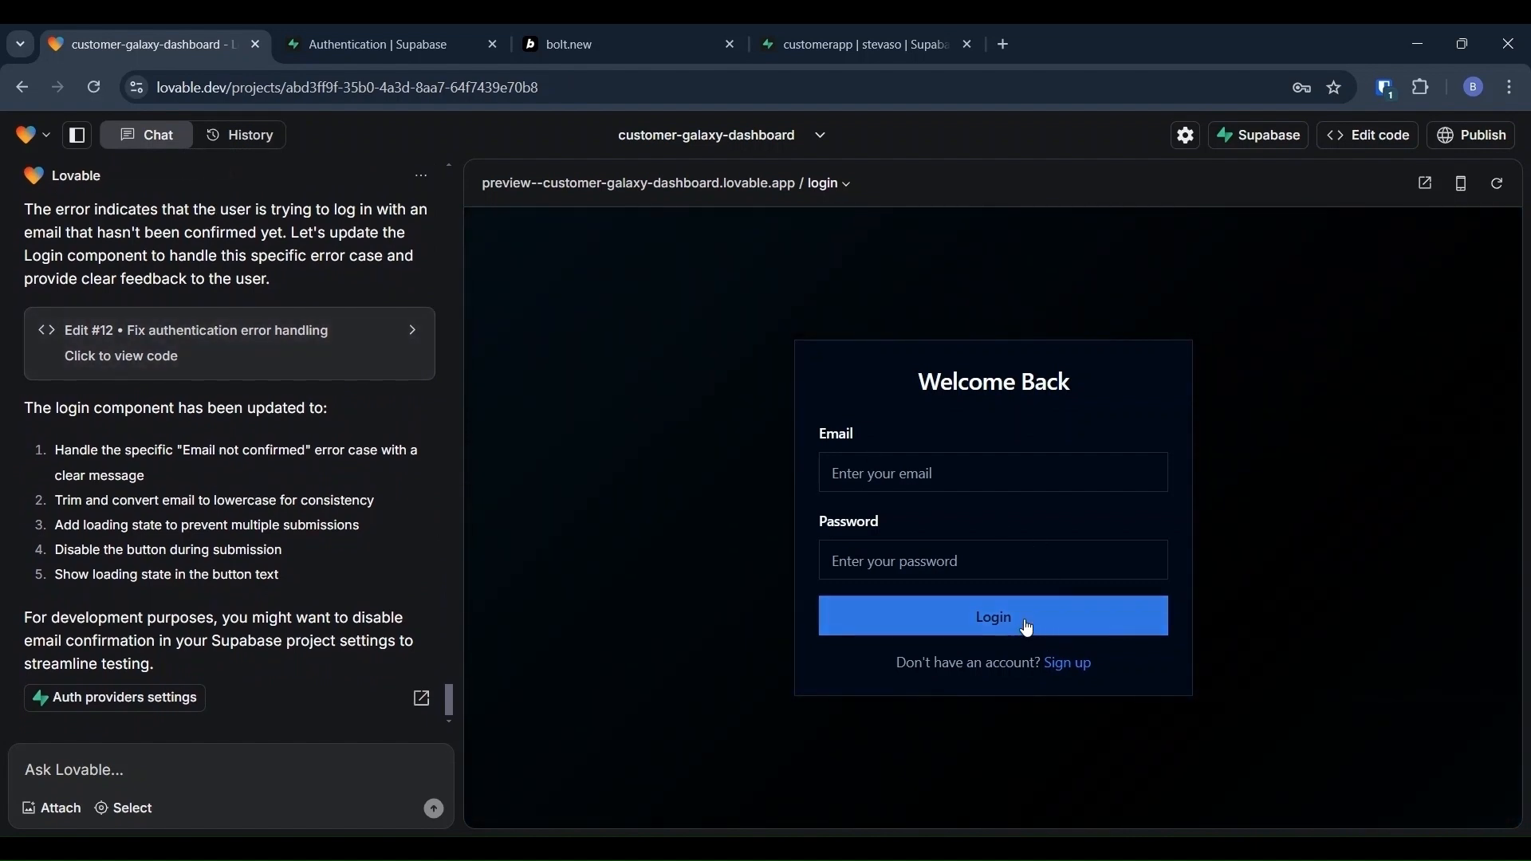
{"action": "left_click", "coordinate": [1069, 665]}
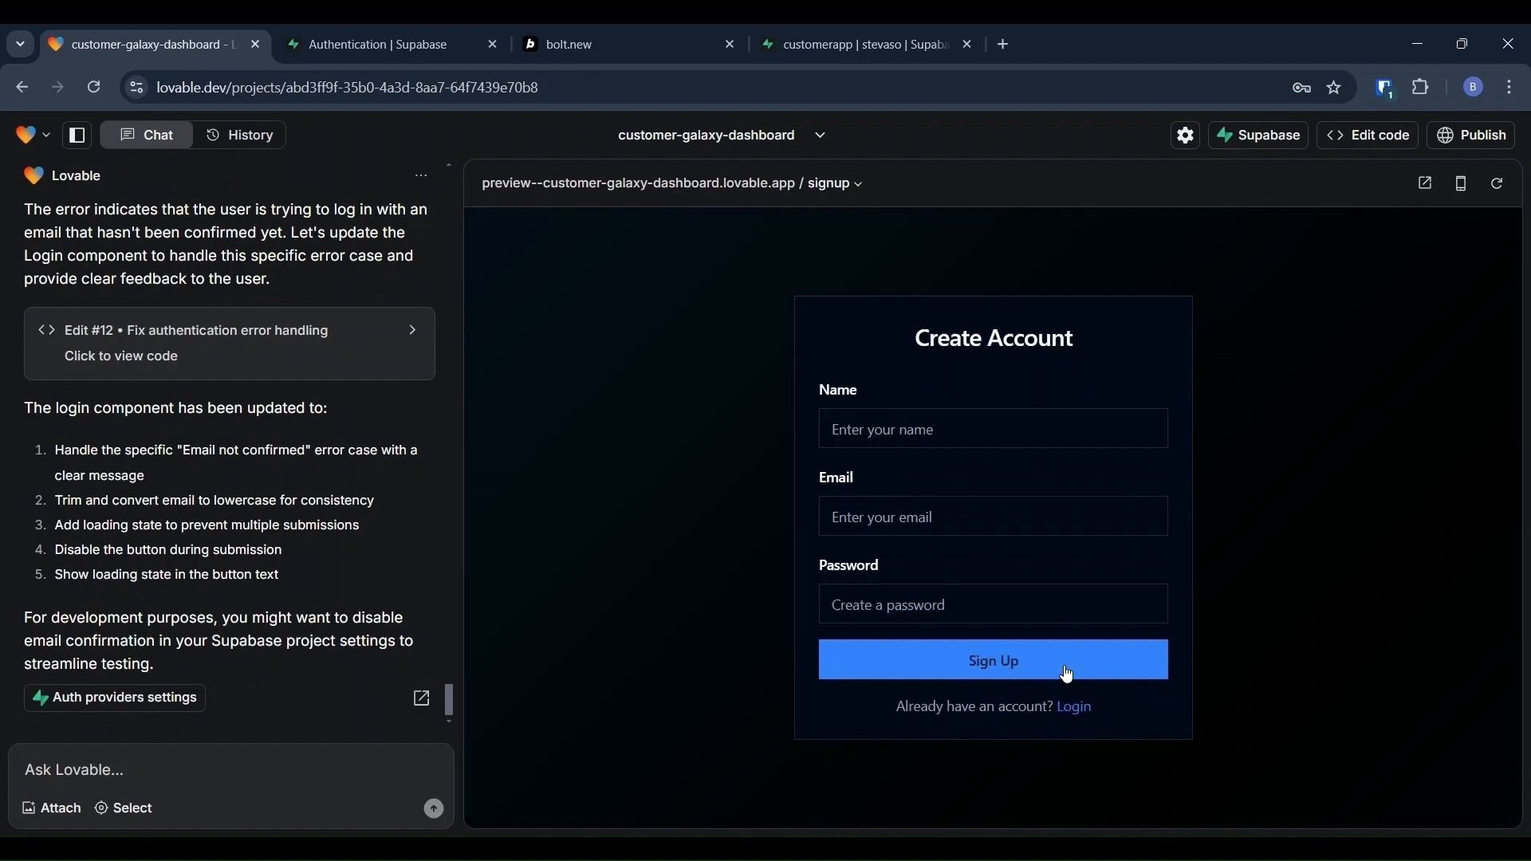
{"action": "left_click", "coordinate": [868, 420]}
{"action": "type", "text": "beta"}
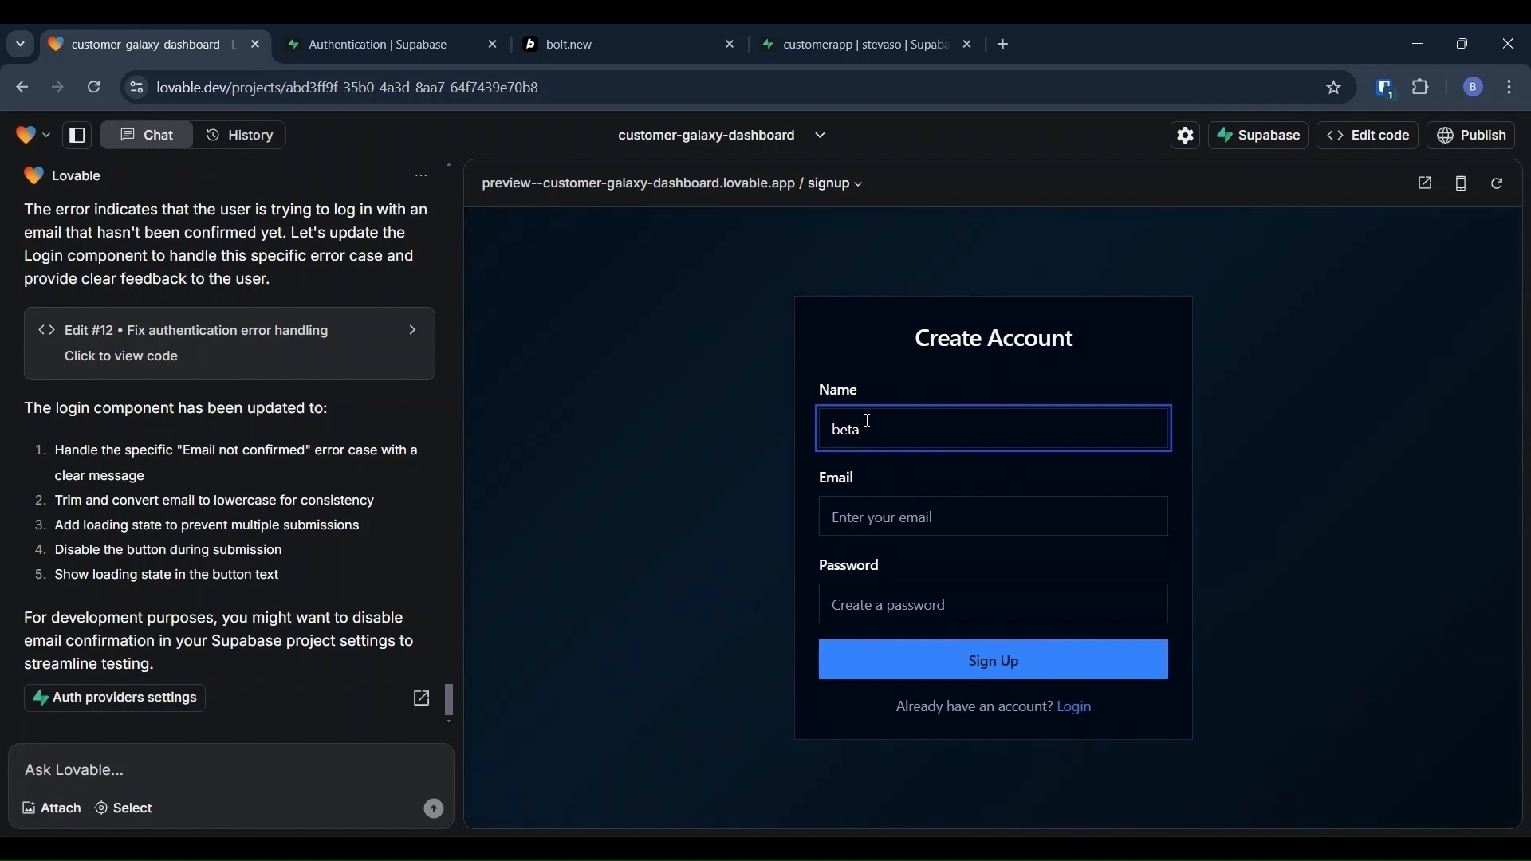
{"action": "type", "text": "@hello.com"}
{"action": "key", "text": "Tab"}
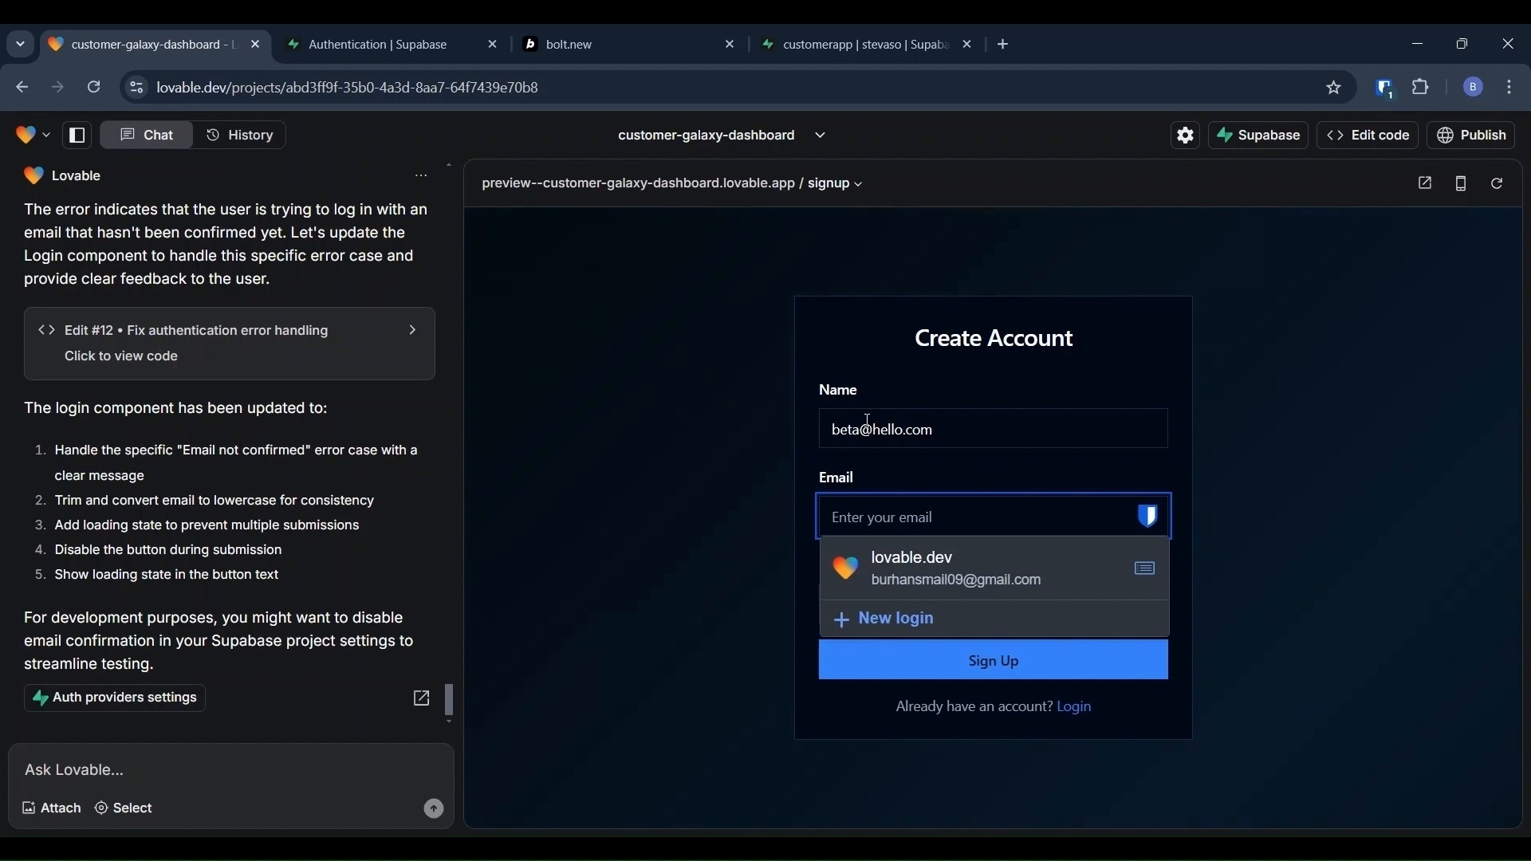
{"action": "type", "text": "beta@hello.com"}
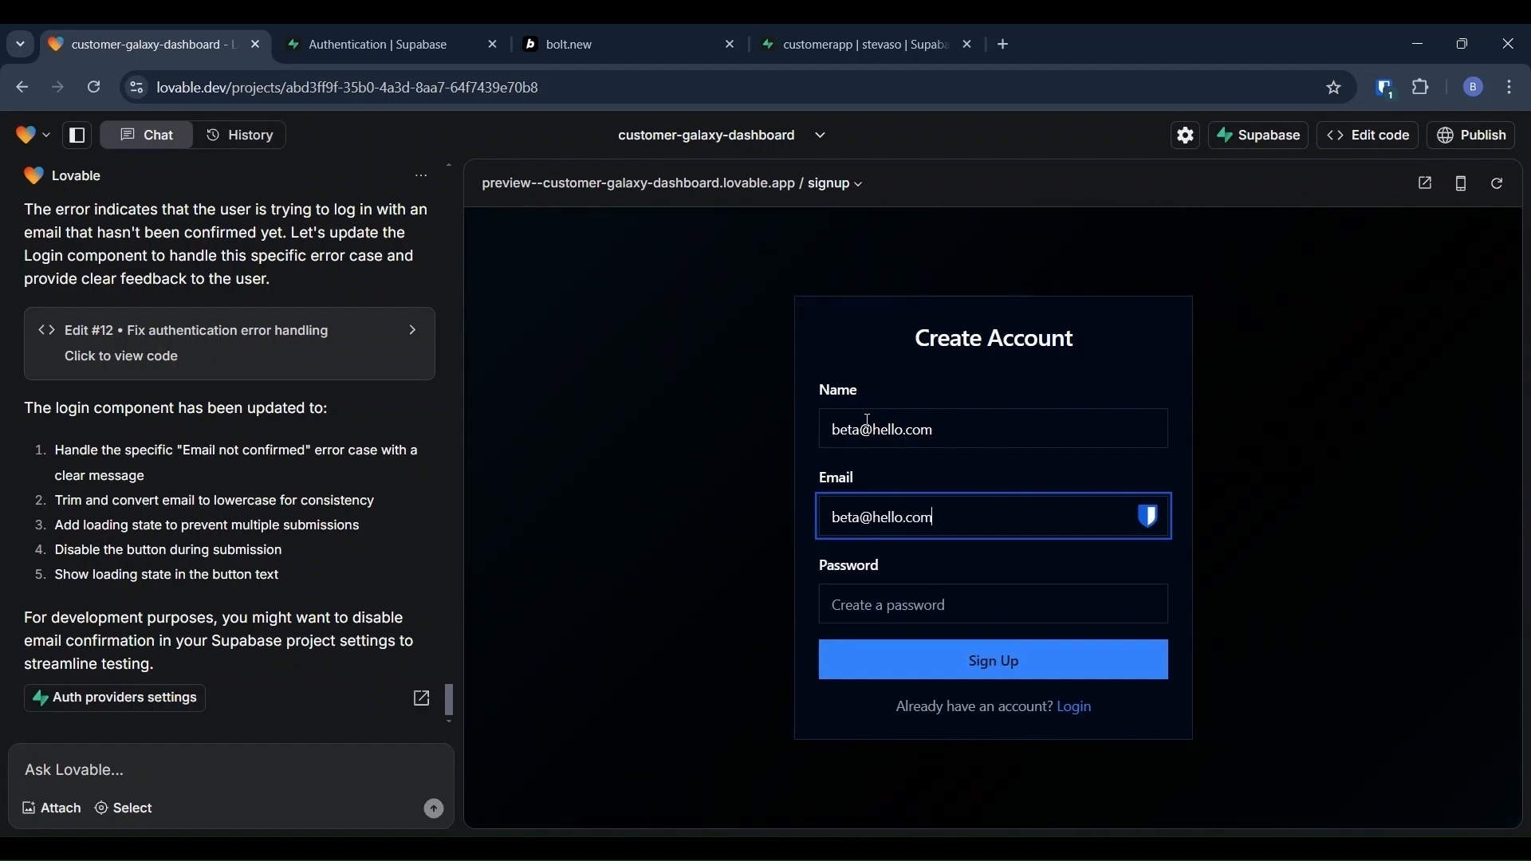
{"action": "key", "text": "Tab"}
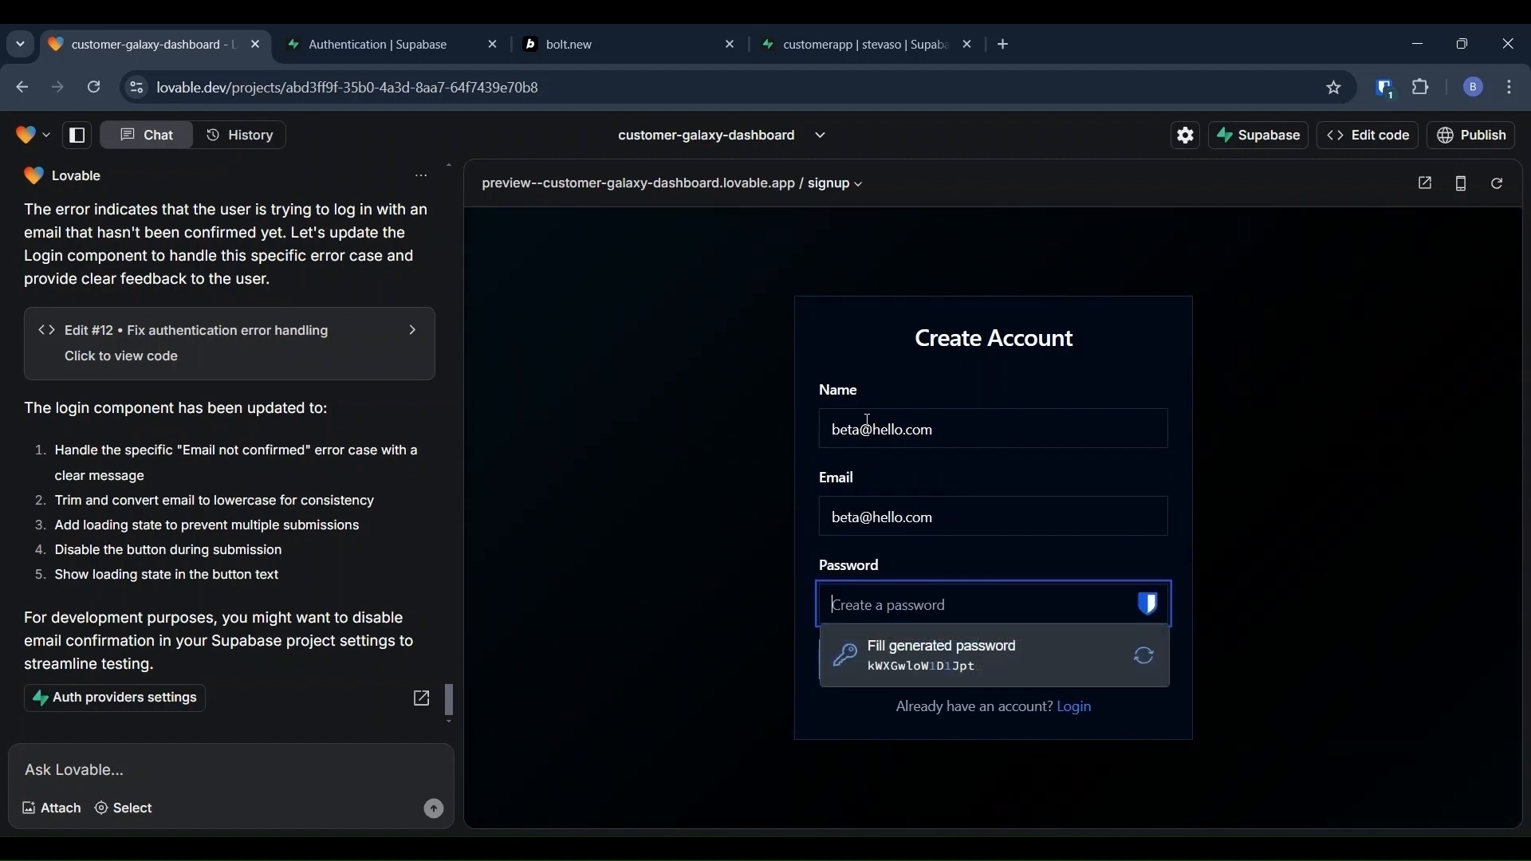
{"action": "type", "text": "•••••••"}
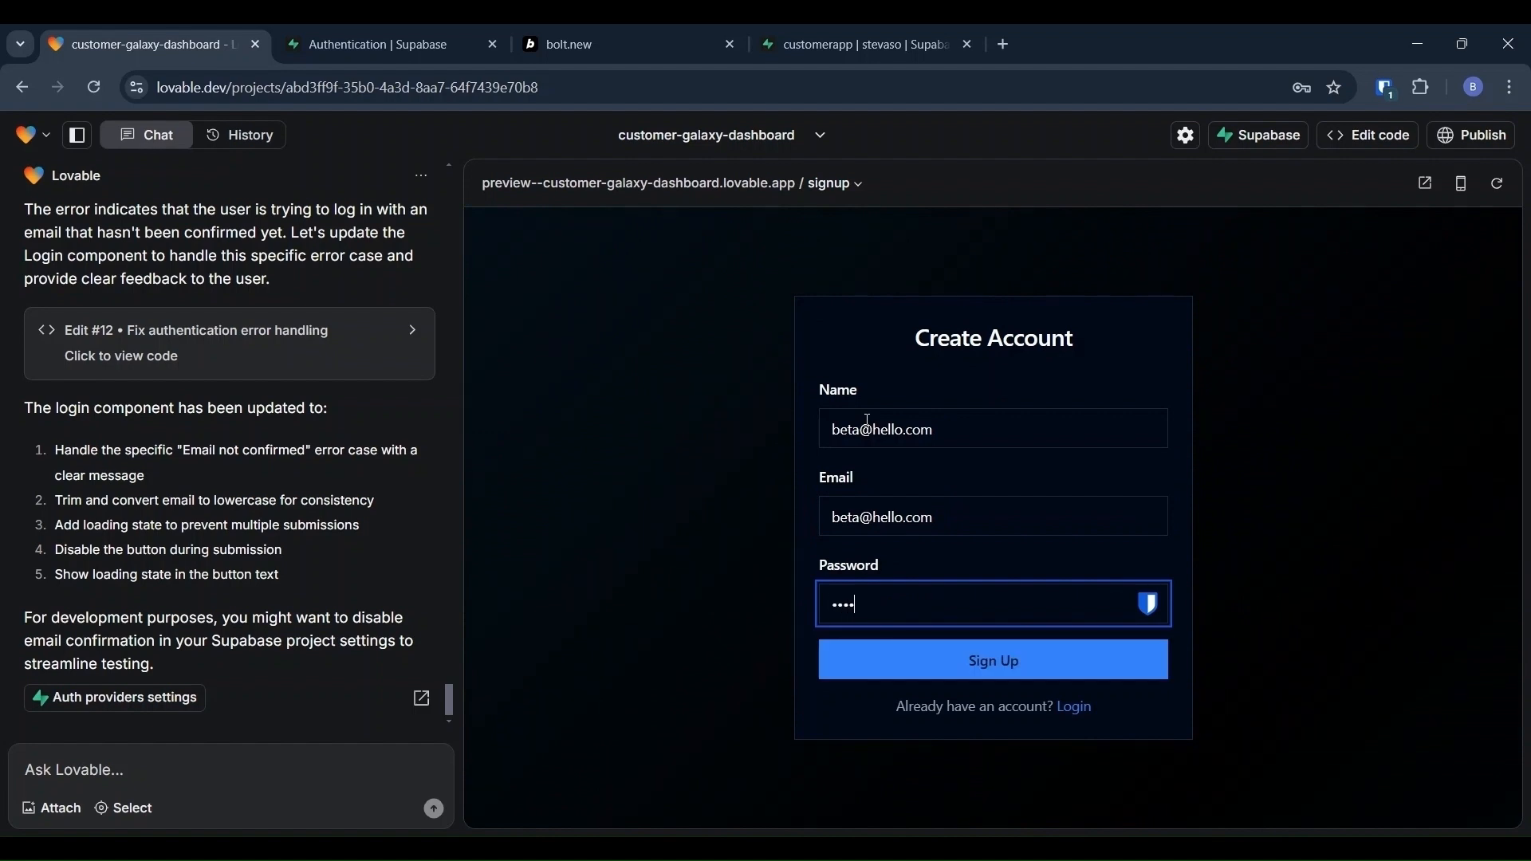
{"action": "type", "text": "•"}
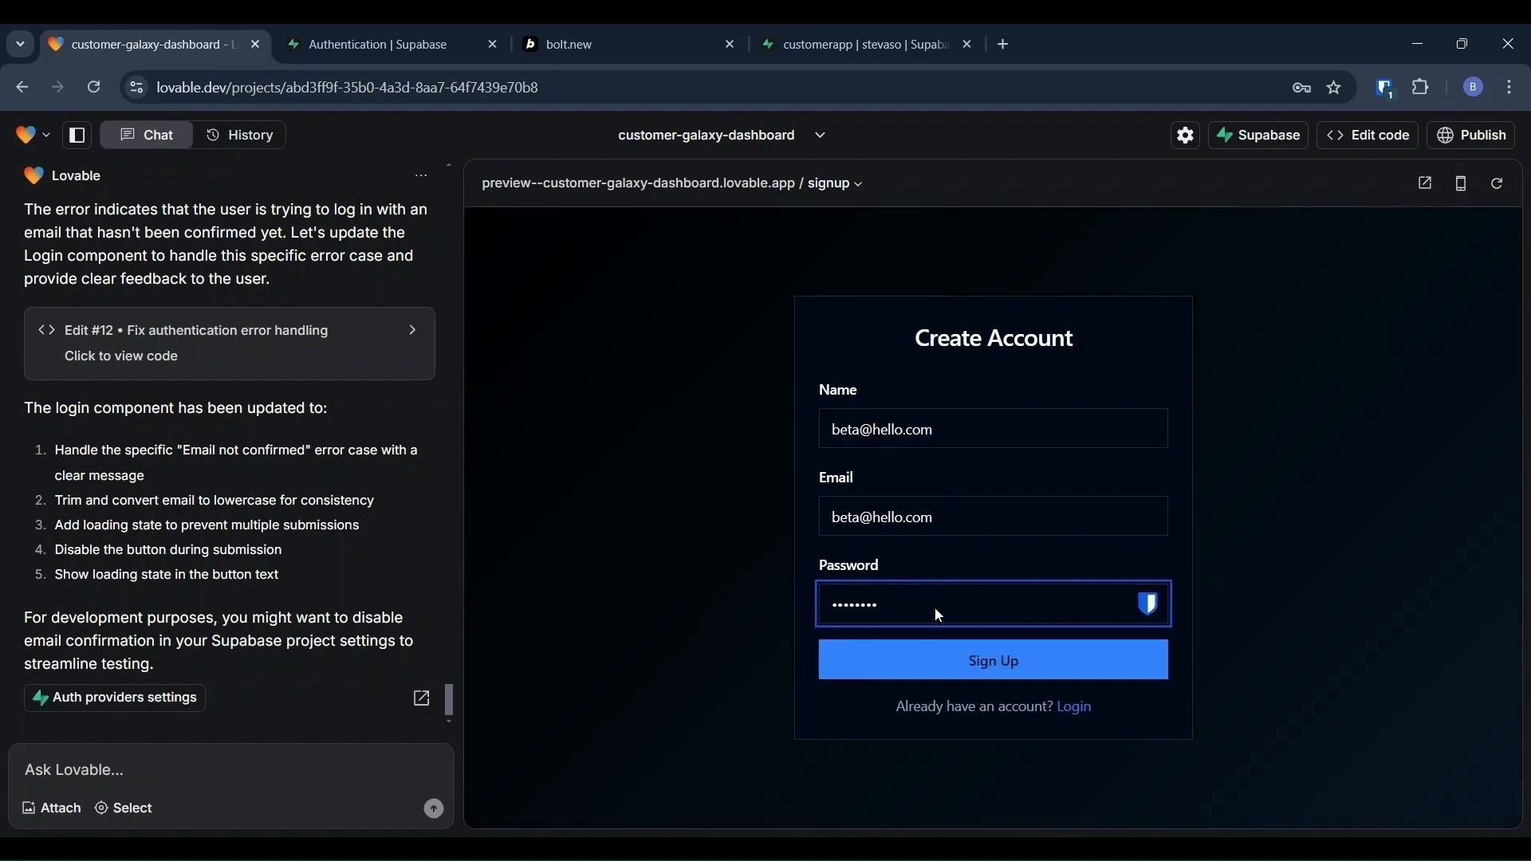
{"action": "left_click", "coordinate": [976, 661]}
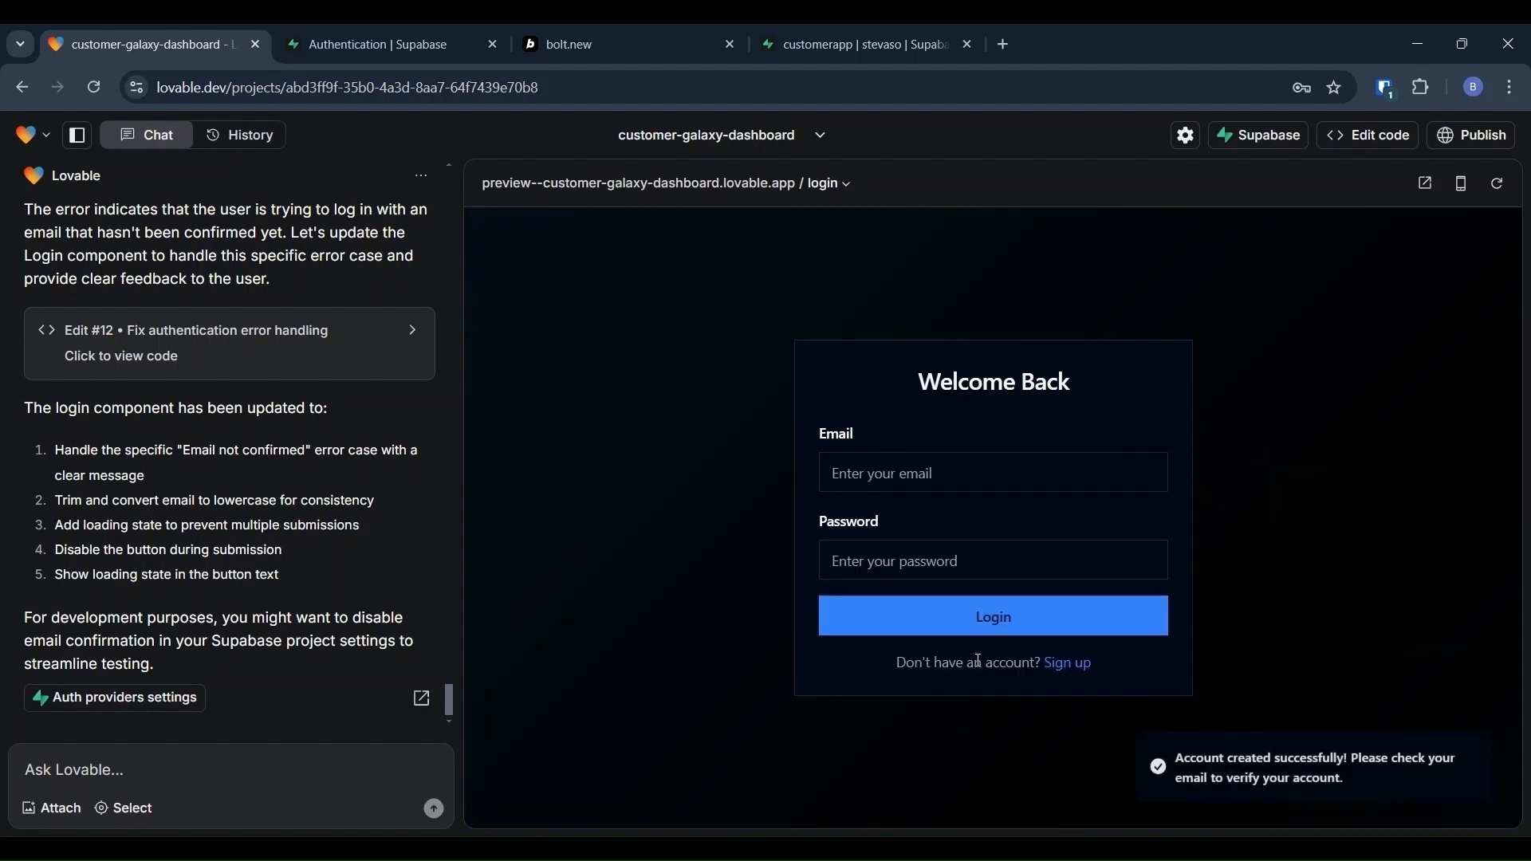
Step: Log into the preview with the new test account's e-mail and password, dismissing browser prompts
{"action": "left_click", "coordinate": [869, 472]}
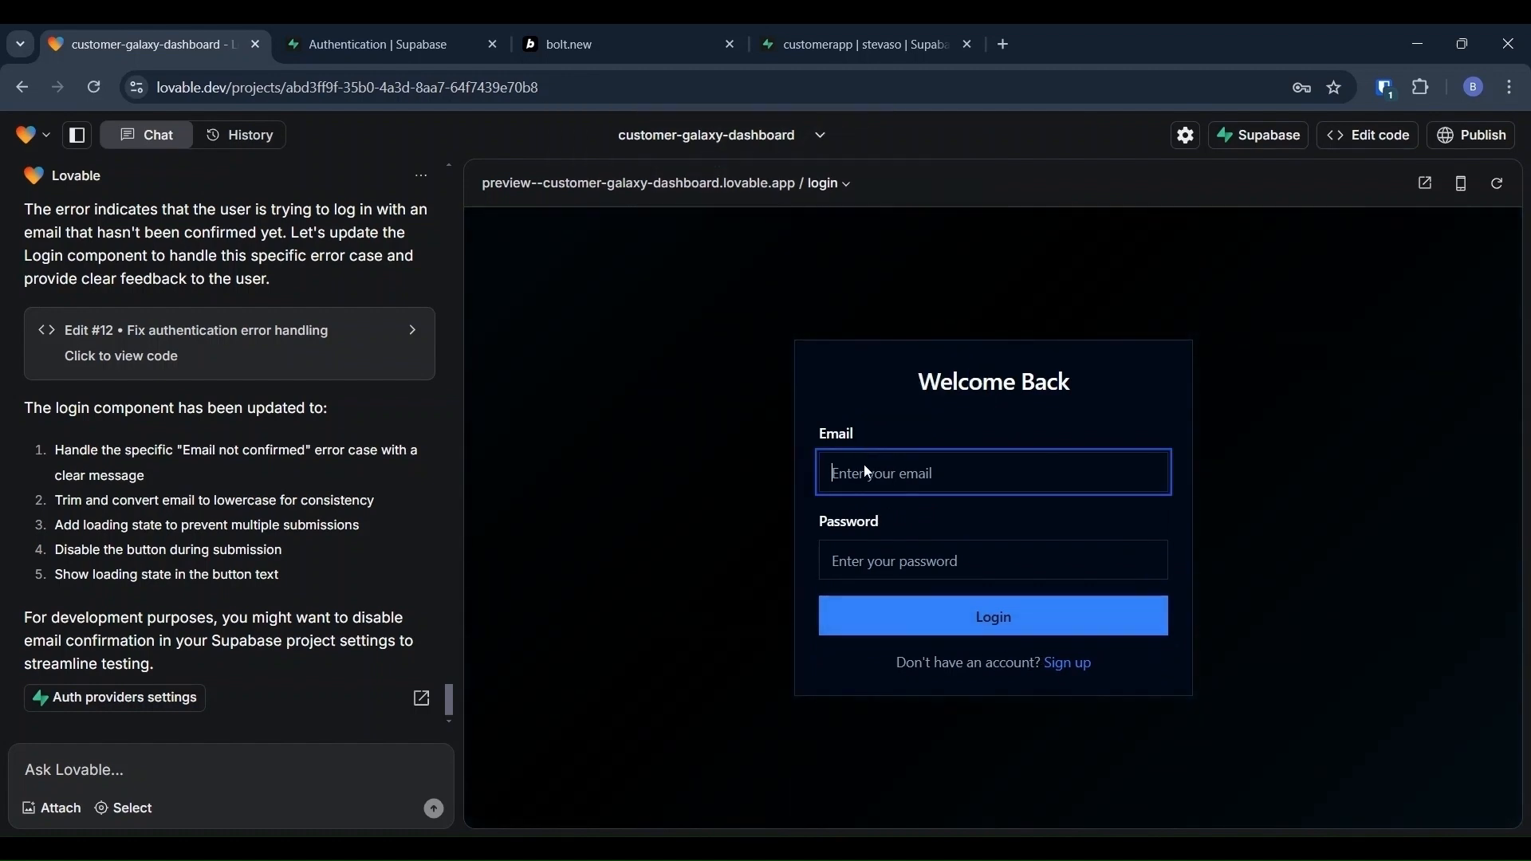
{"action": "type", "text": "beta@hello"}
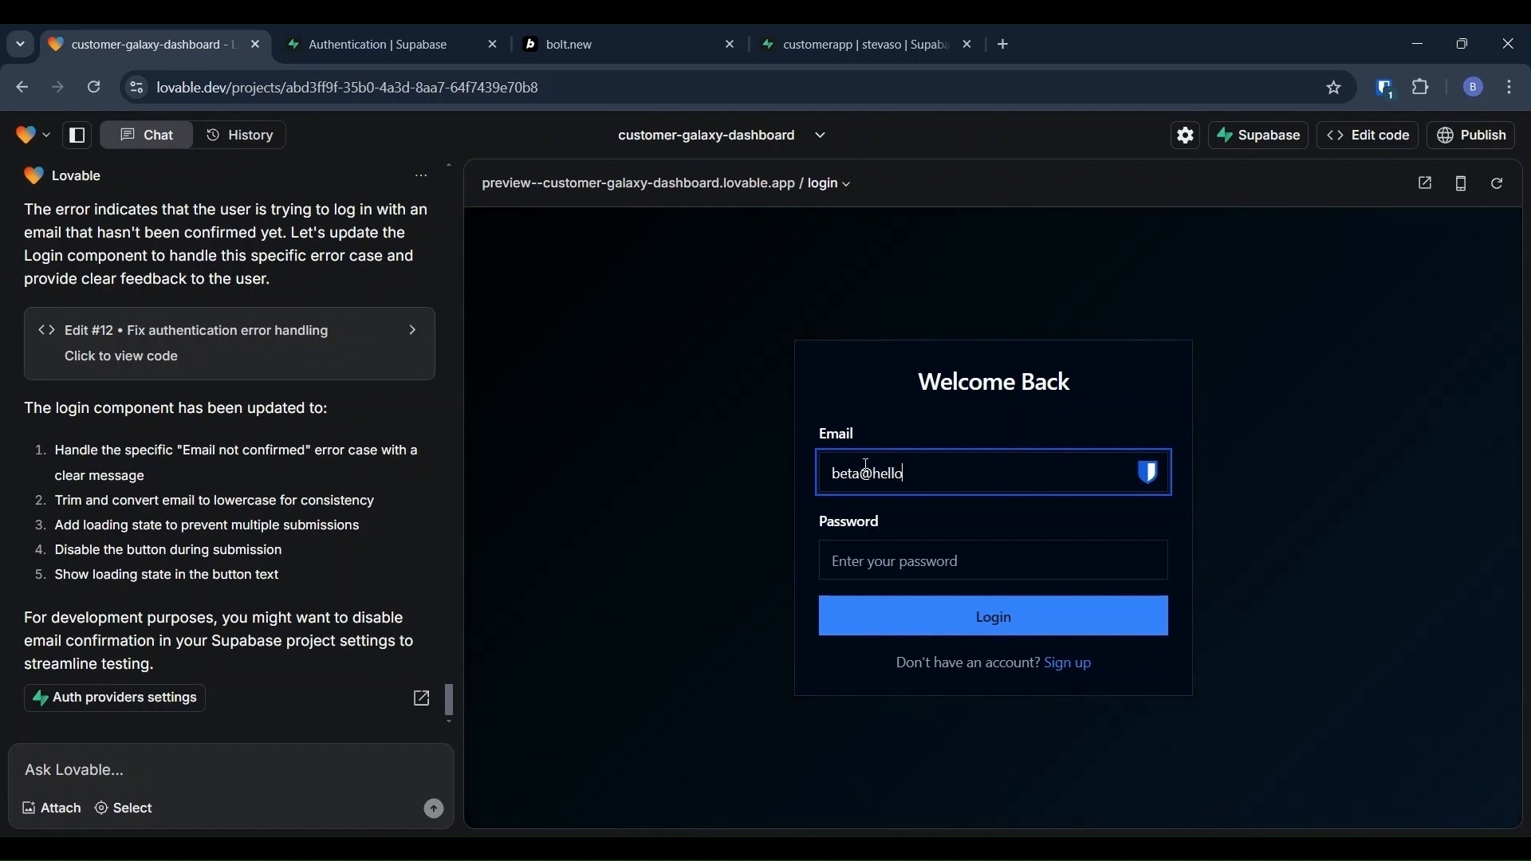
{"action": "type", "text": ".com"}
{"action": "key", "text": "Tab"}
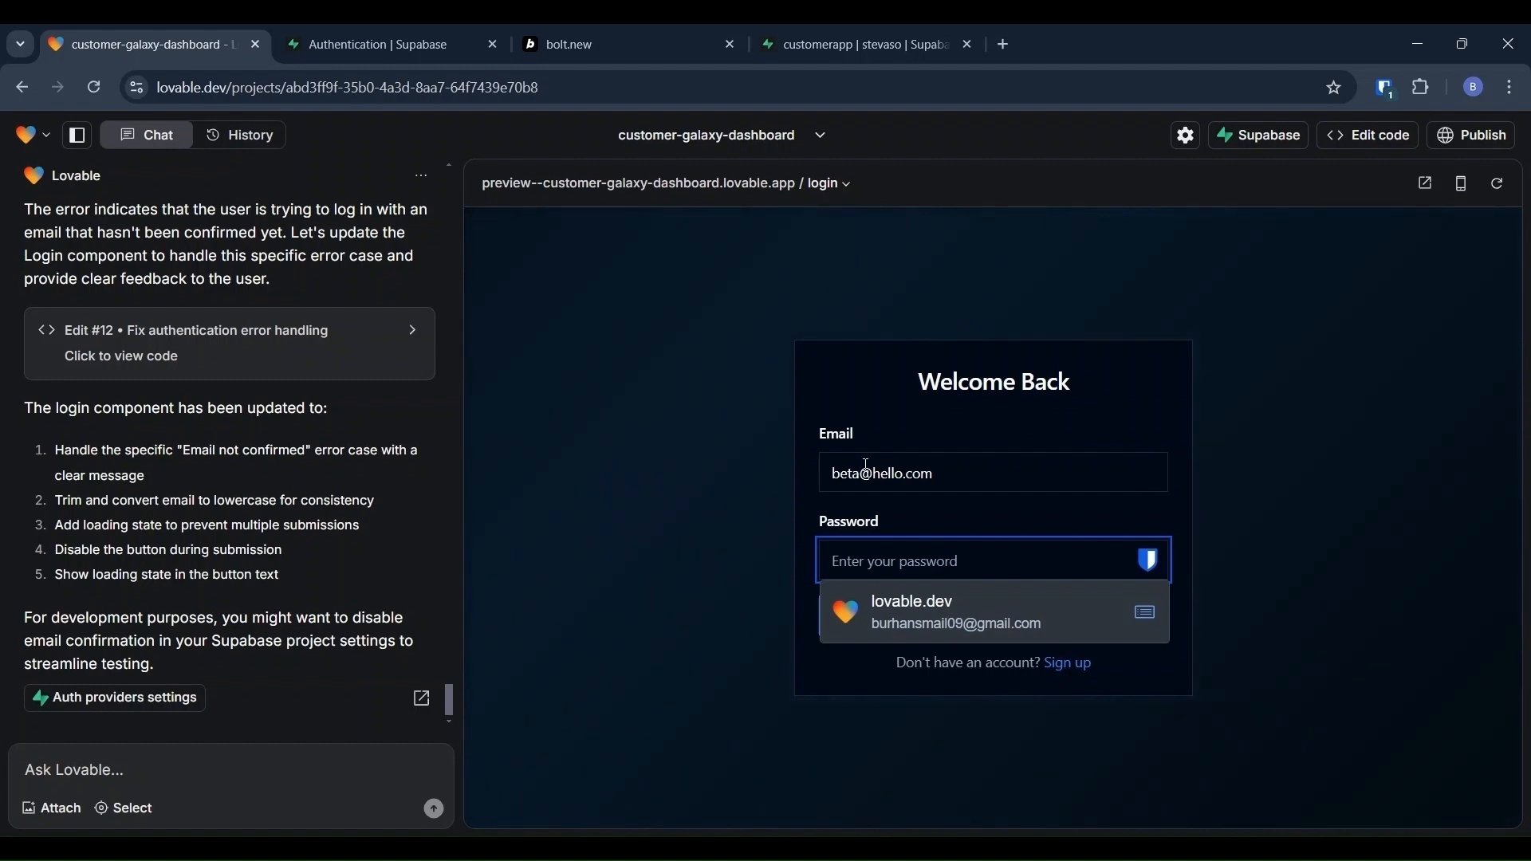
{"action": "type", "text": "123456"}
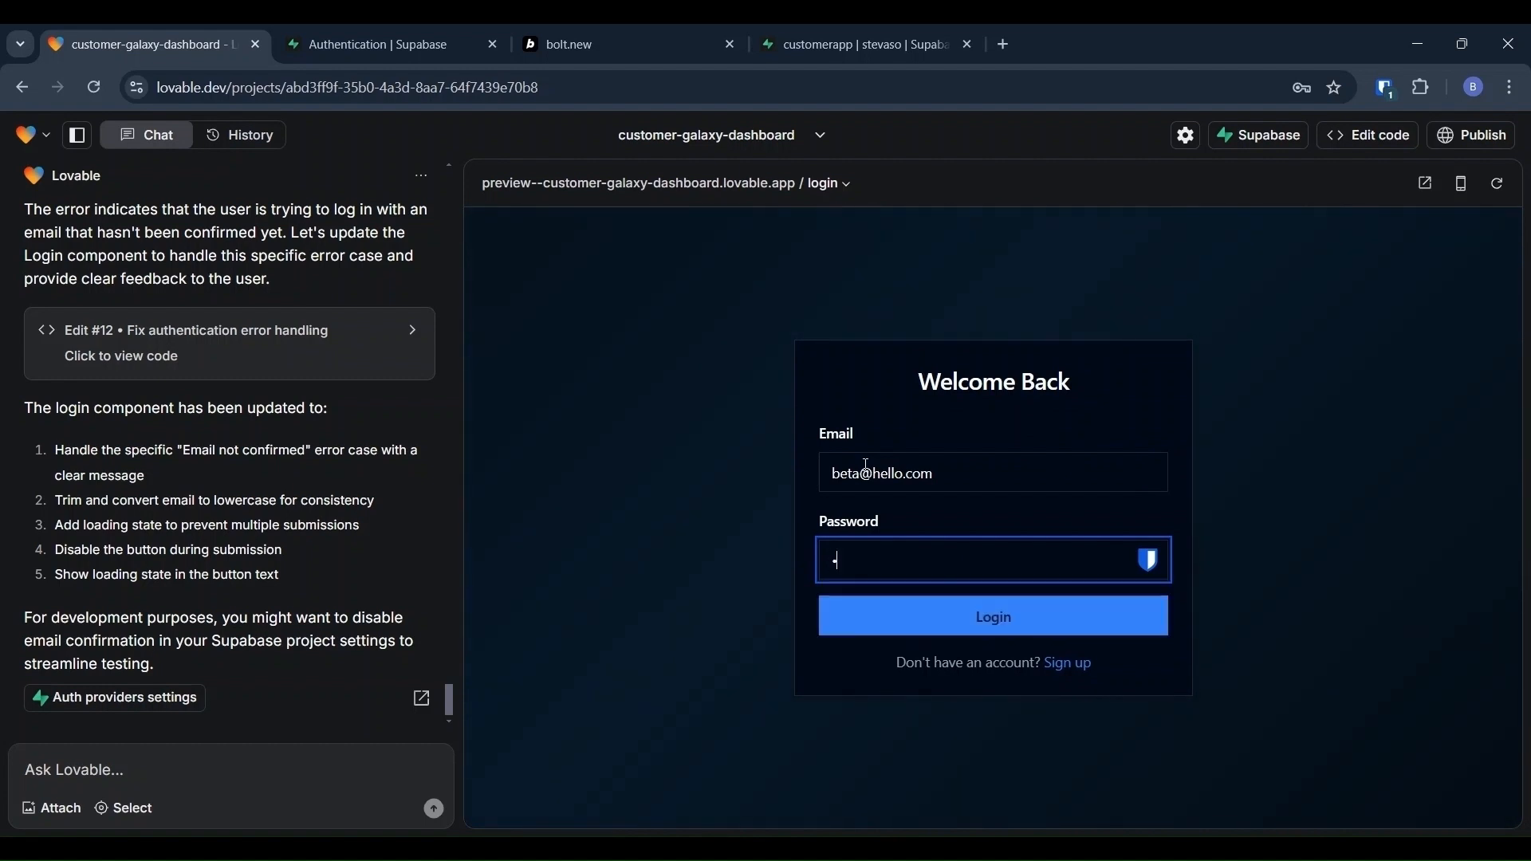
{"action": "type", "text": "78"}
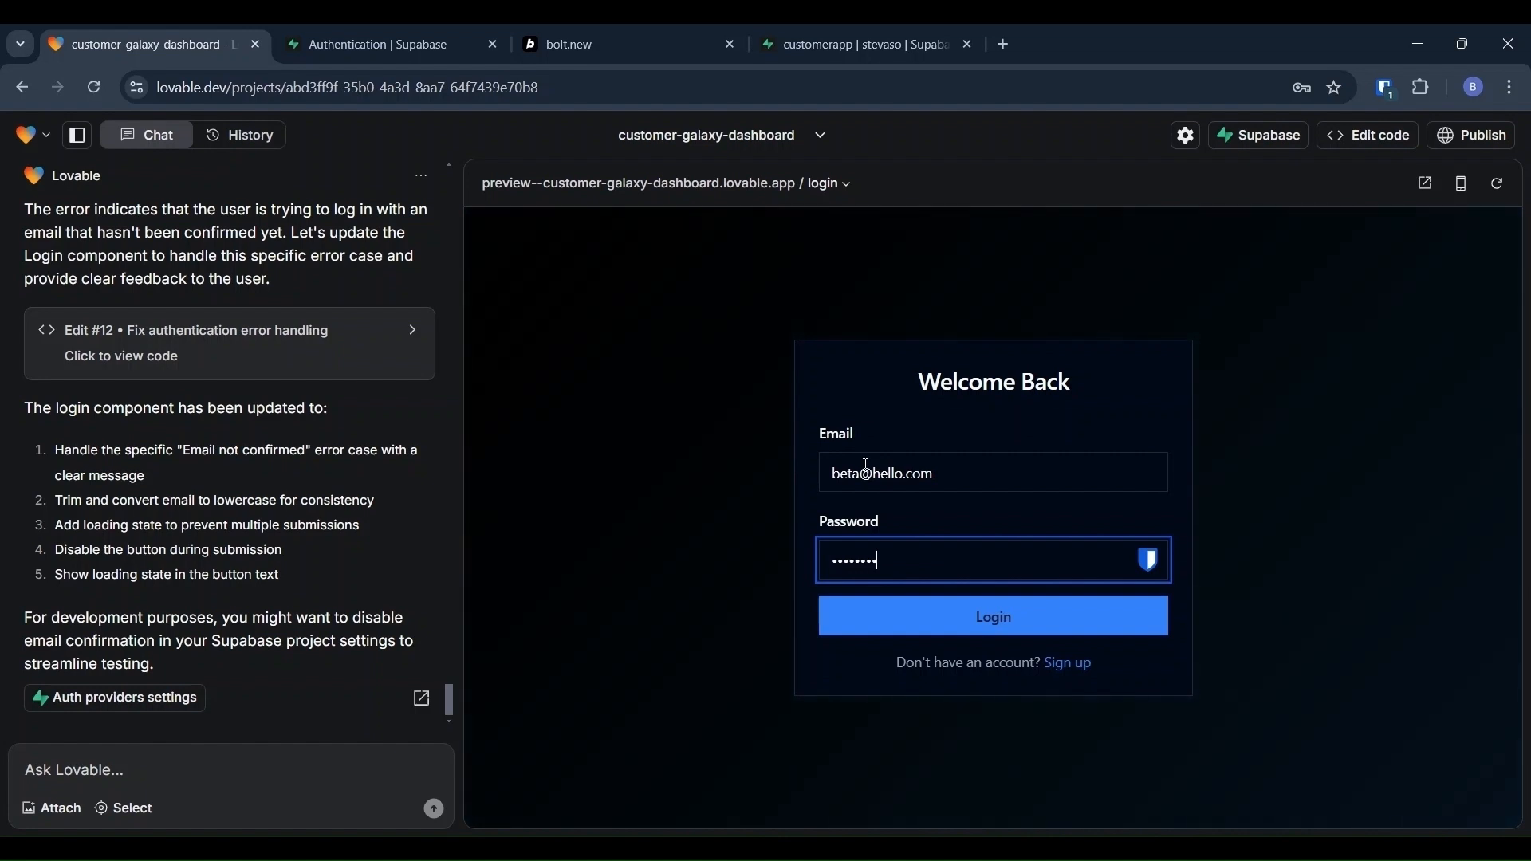
{"action": "left_click", "coordinate": [940, 615]}
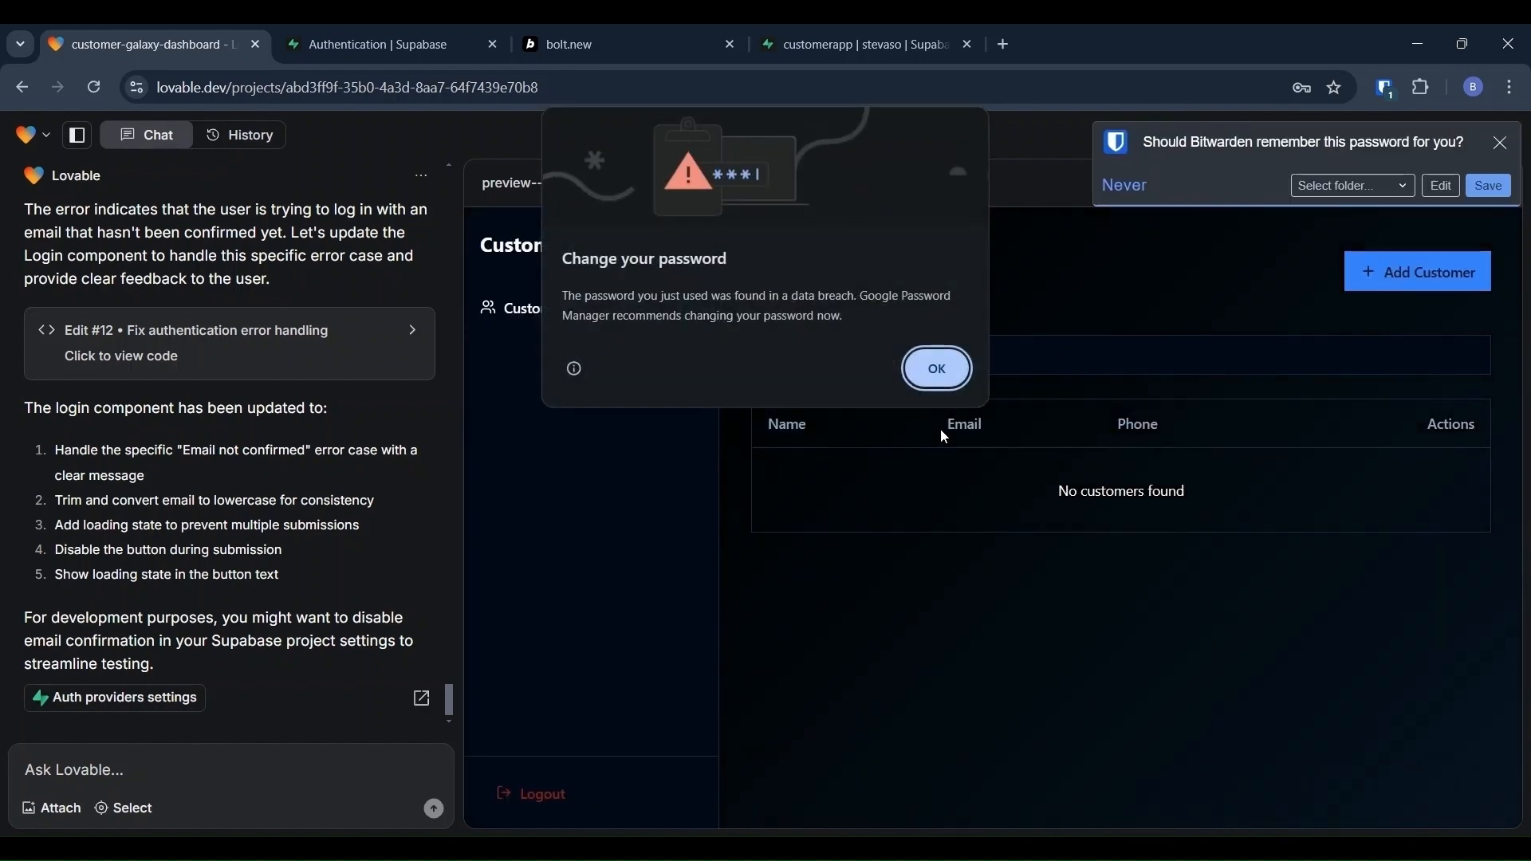
{"action": "left_click", "coordinate": [942, 380]}
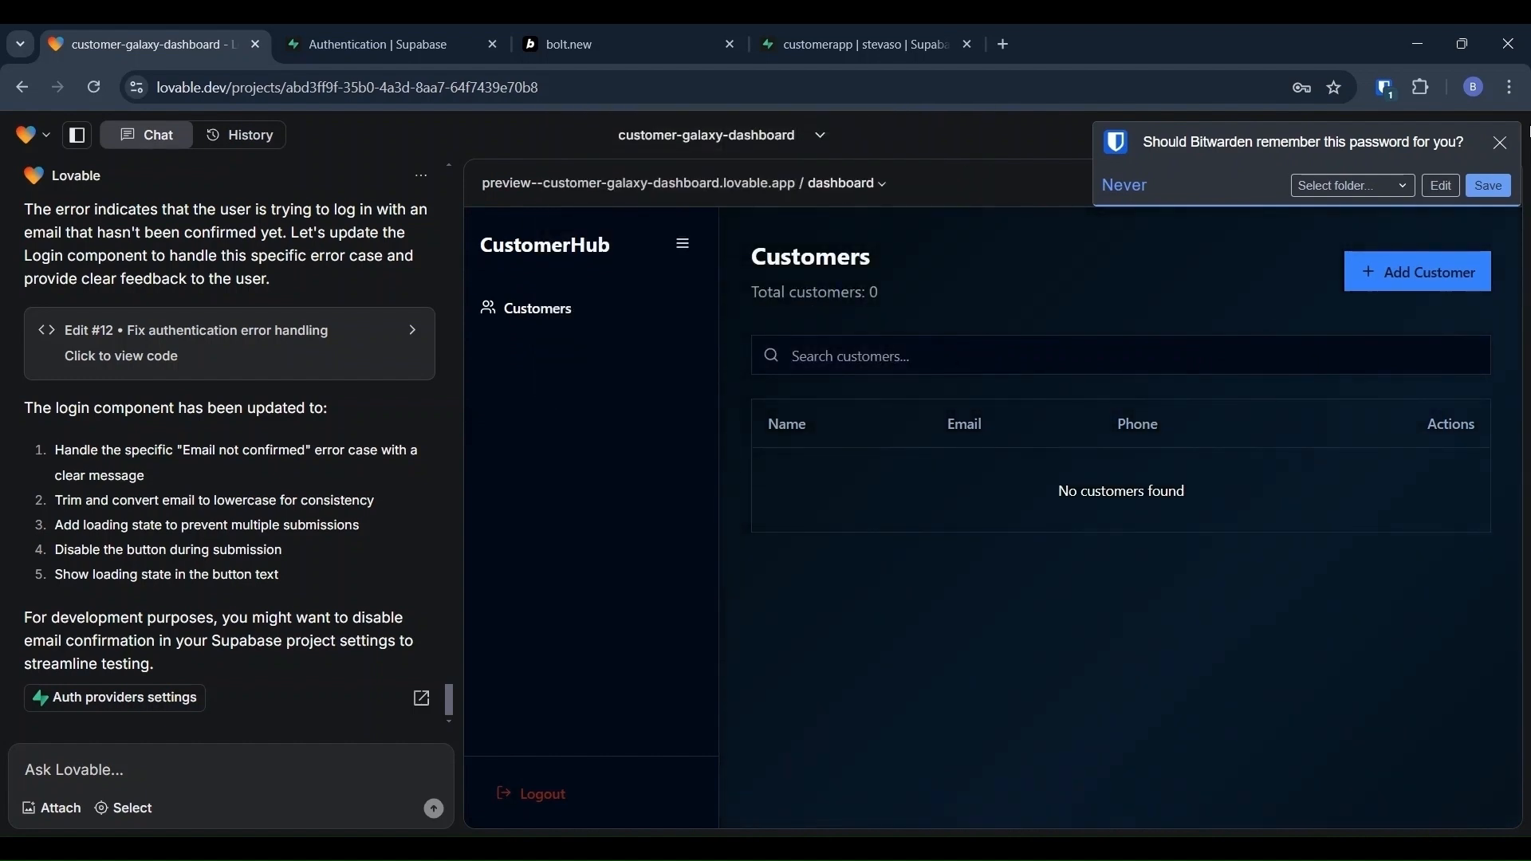
{"action": "left_click", "coordinate": [1499, 145]}
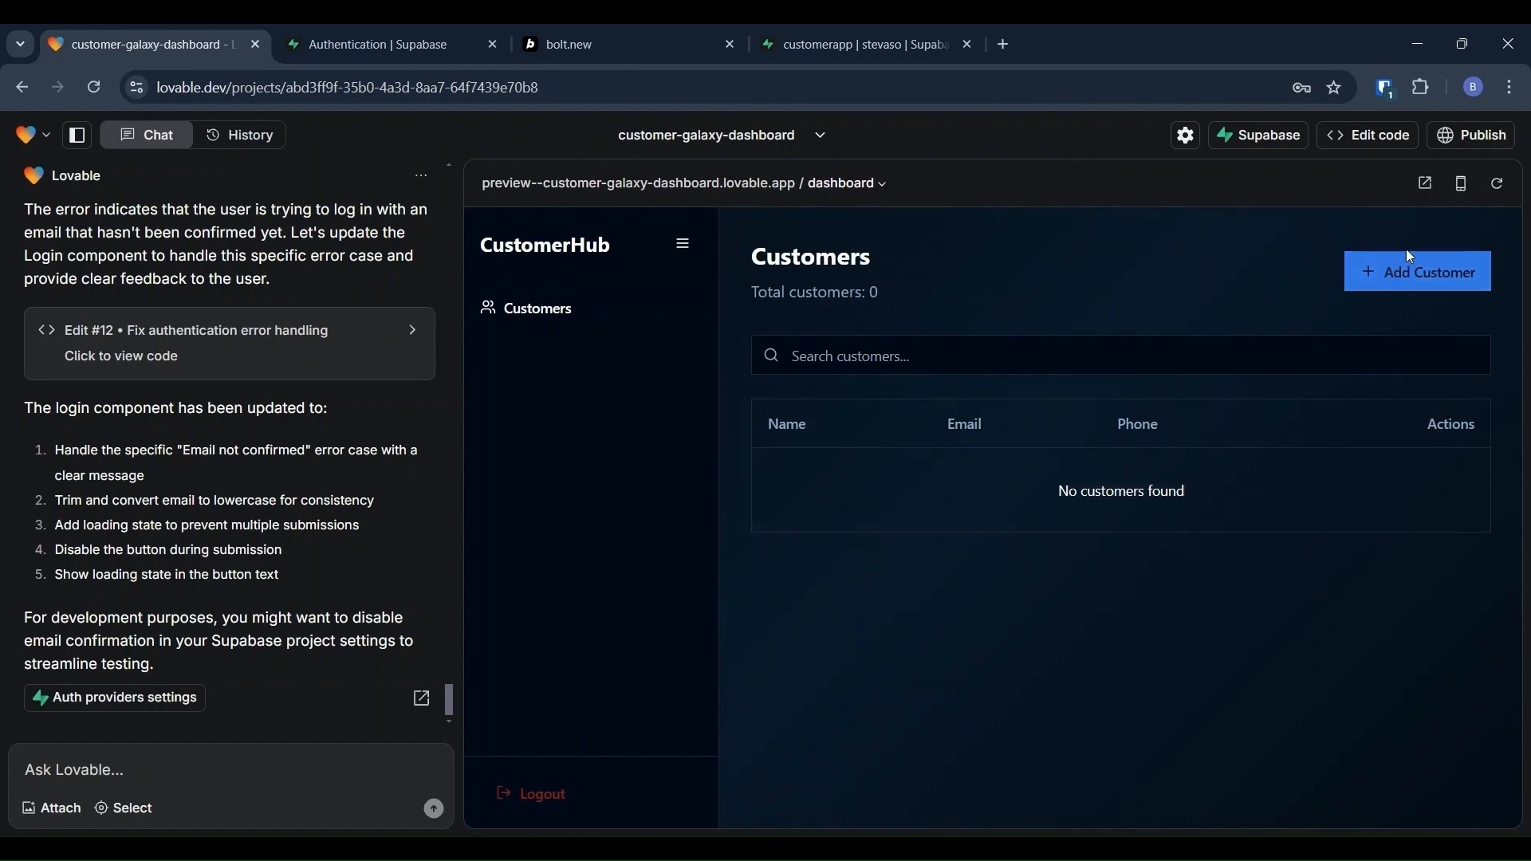
Step: Add a customer named 'test customer' with an email address and phone number, and save it
{"action": "left_click", "coordinate": [1409, 275]}
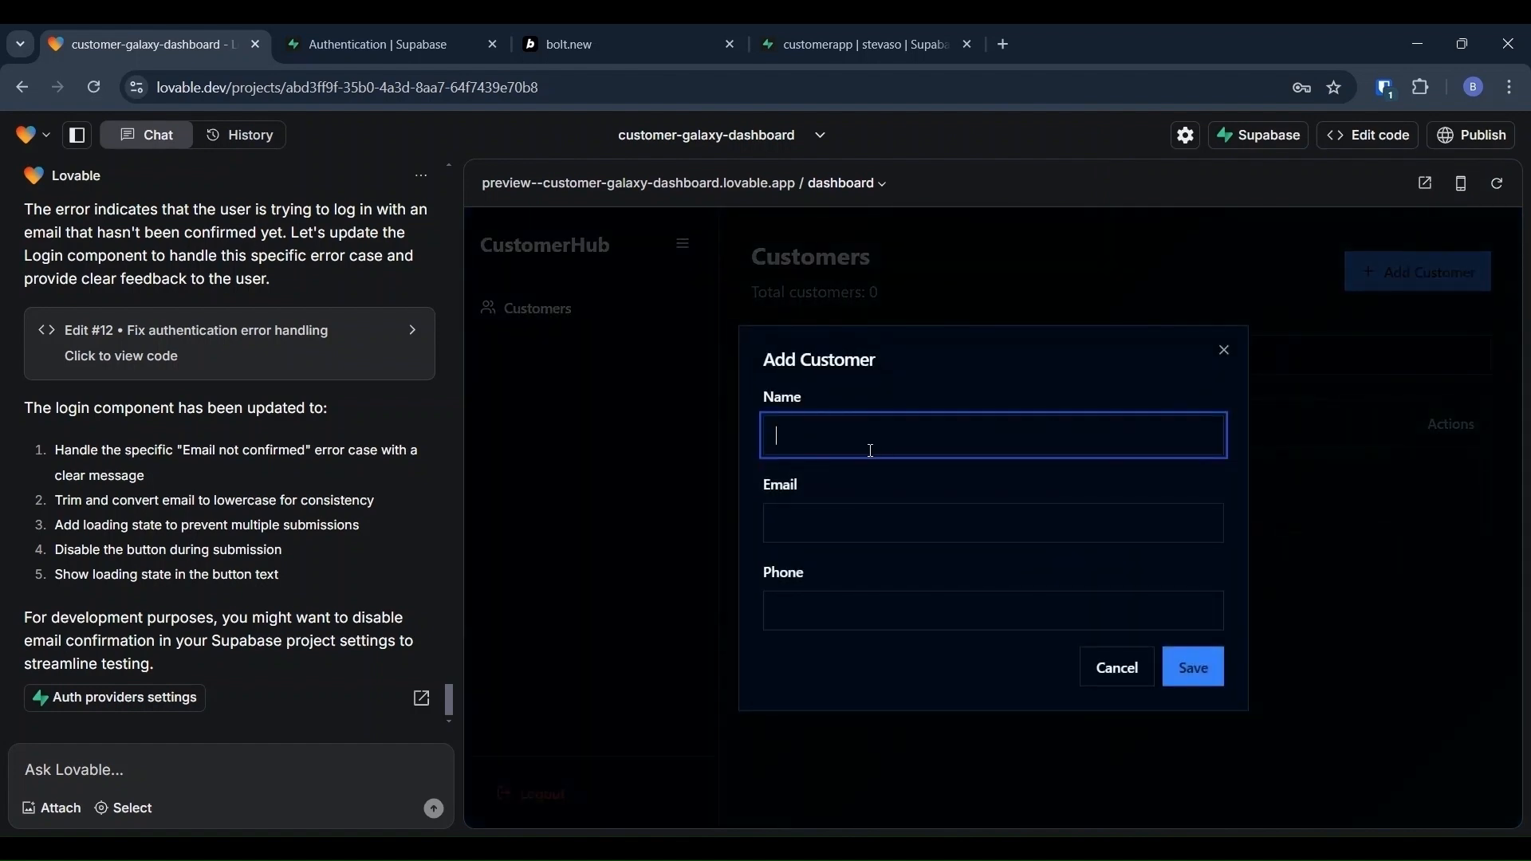
{"action": "type", "text": "test customer"}
{"action": "key", "text": "Tab"}
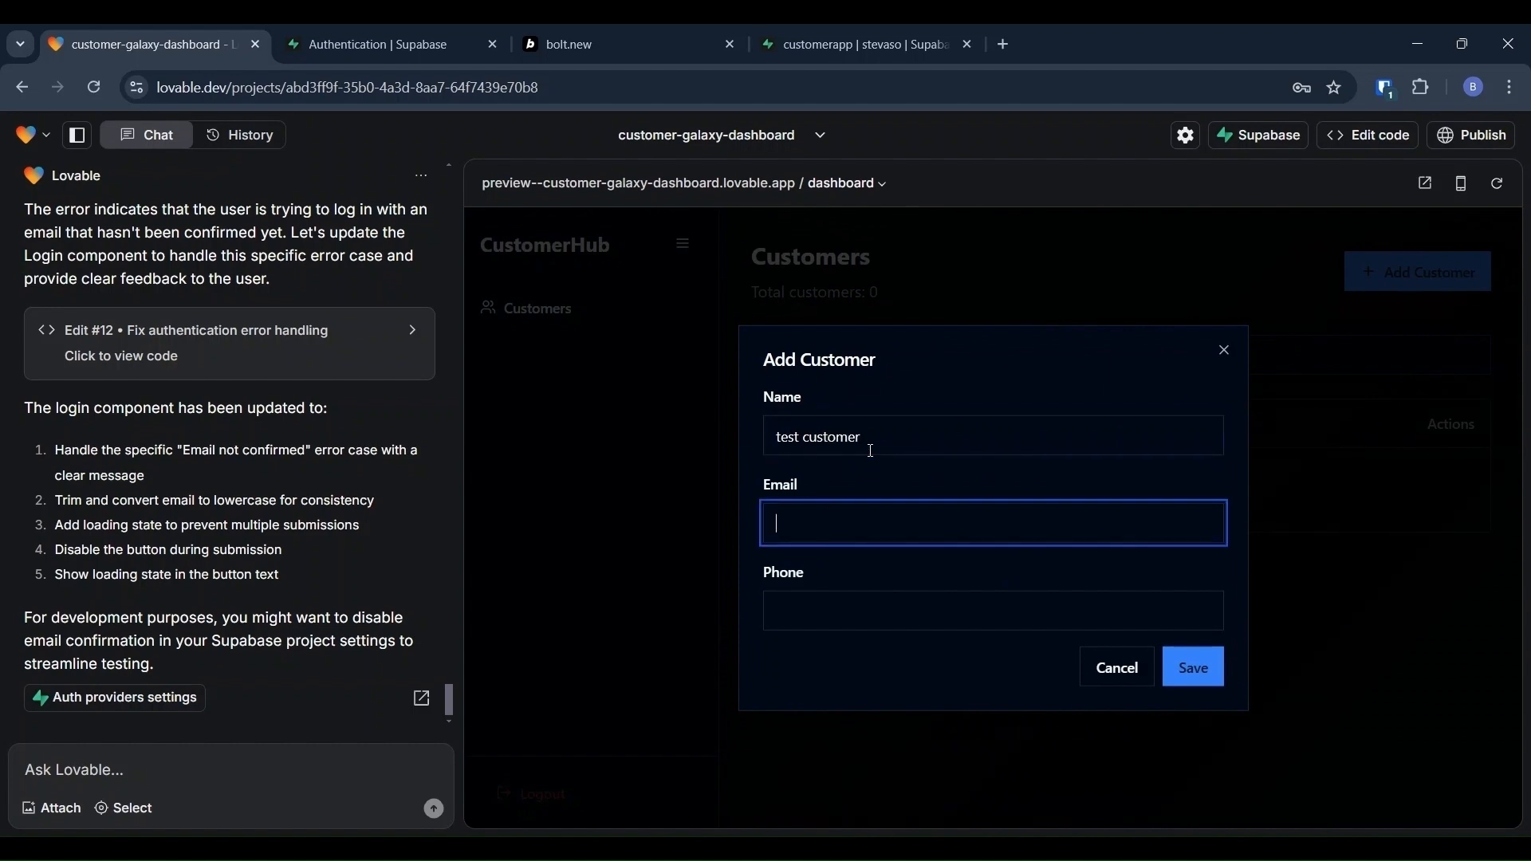
{"action": "type", "text": "testcustomer@hello.com"}
{"action": "key", "text": "Tab"}
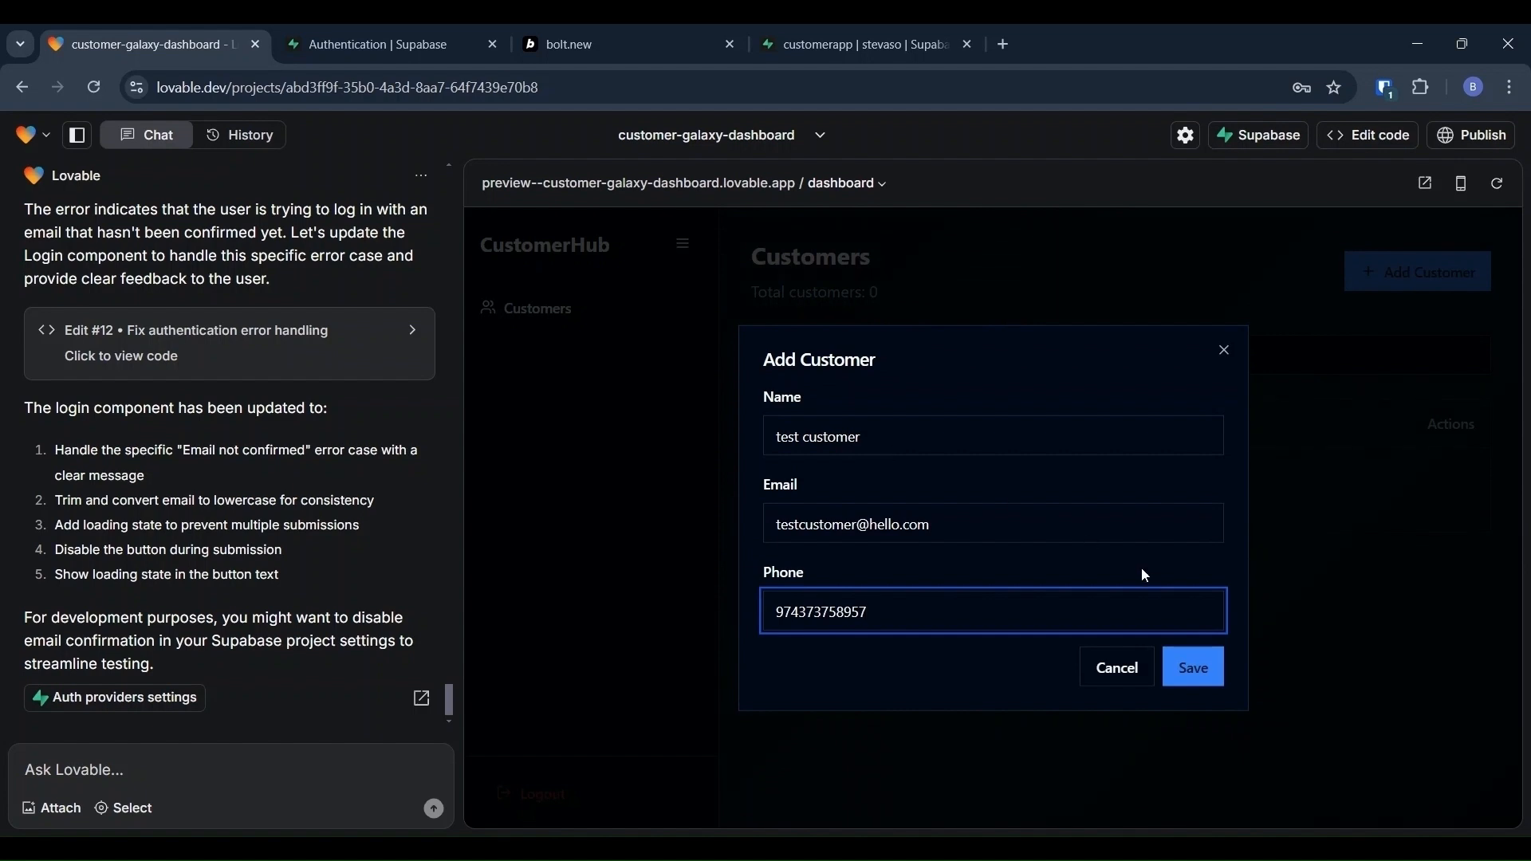
{"action": "left_click", "coordinate": [1193, 668]}
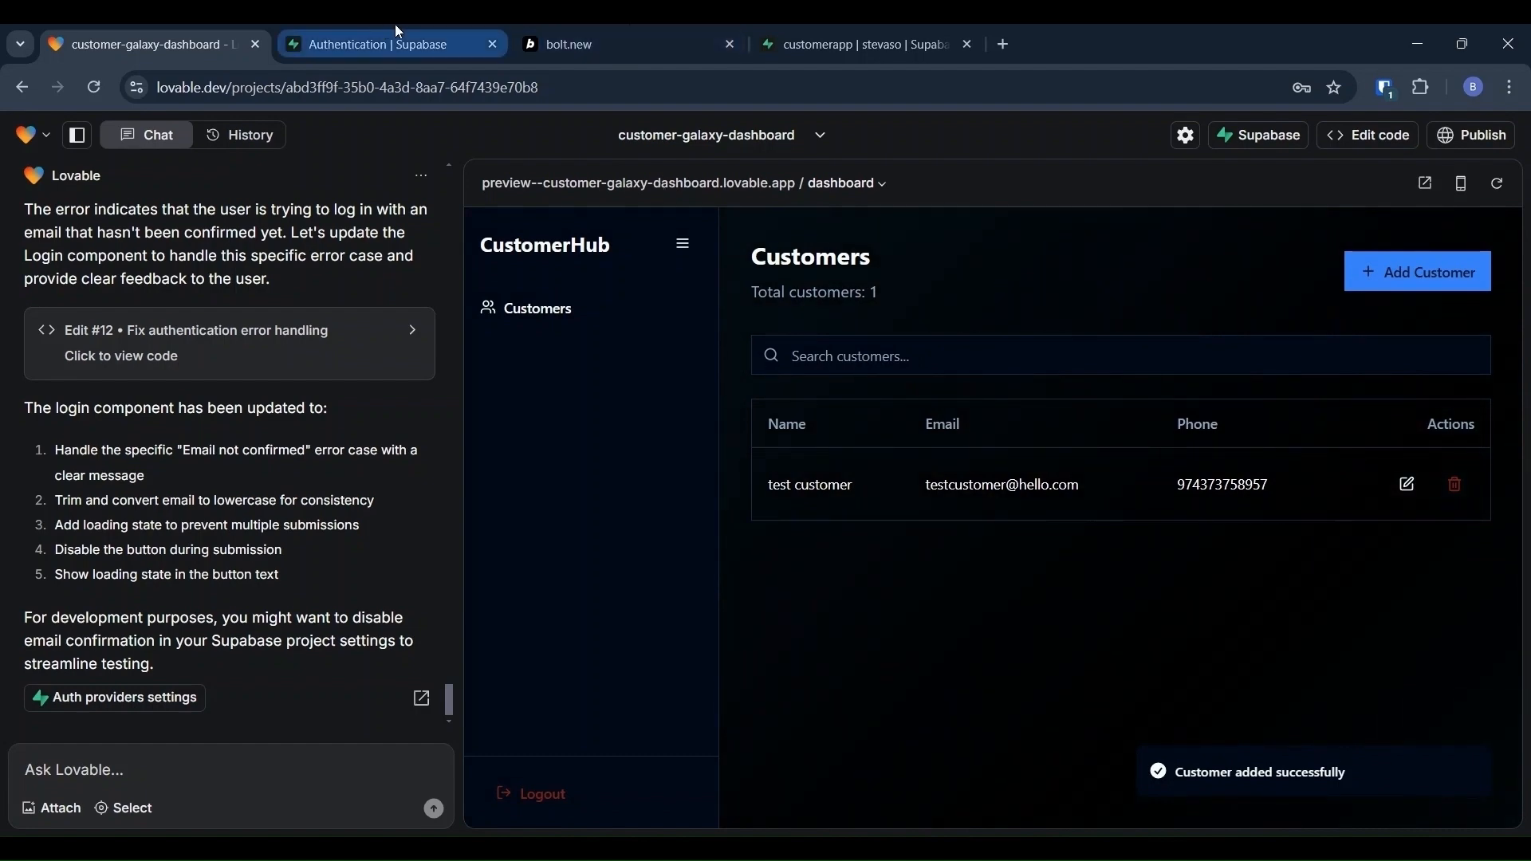
{"action": "left_click", "coordinate": [826, 32]}
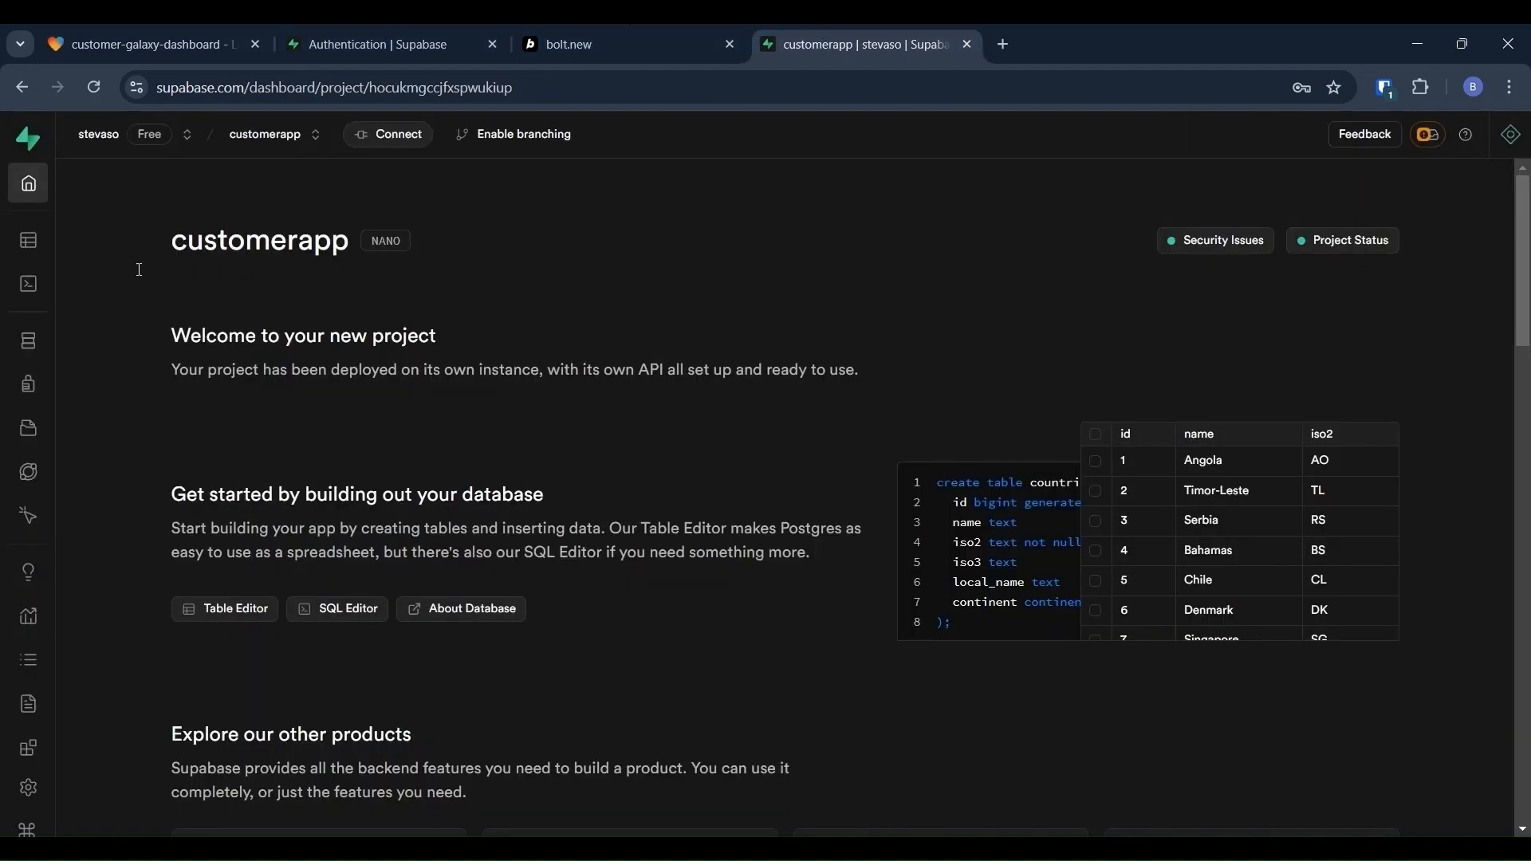
Step: Open the customers table in Supabase's Table Editor to view the new test customer record
{"action": "left_click", "coordinate": [66, 250]}
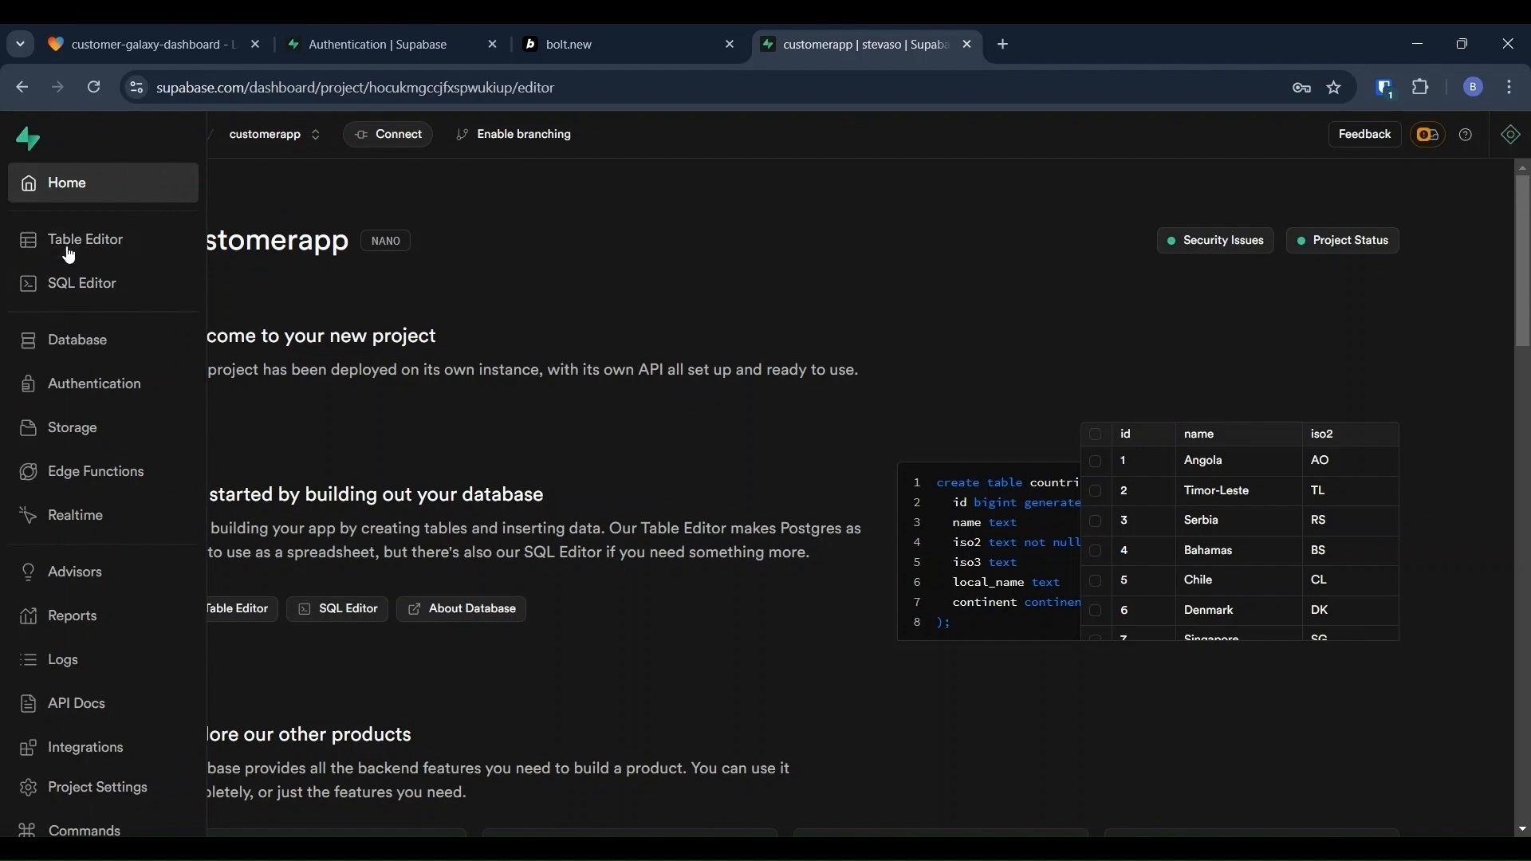
{"action": "left_click_drag", "start_coordinate": [502, 503], "coordinate": [190, 435]}
{"action": "left_click", "coordinate": [188, 474]}
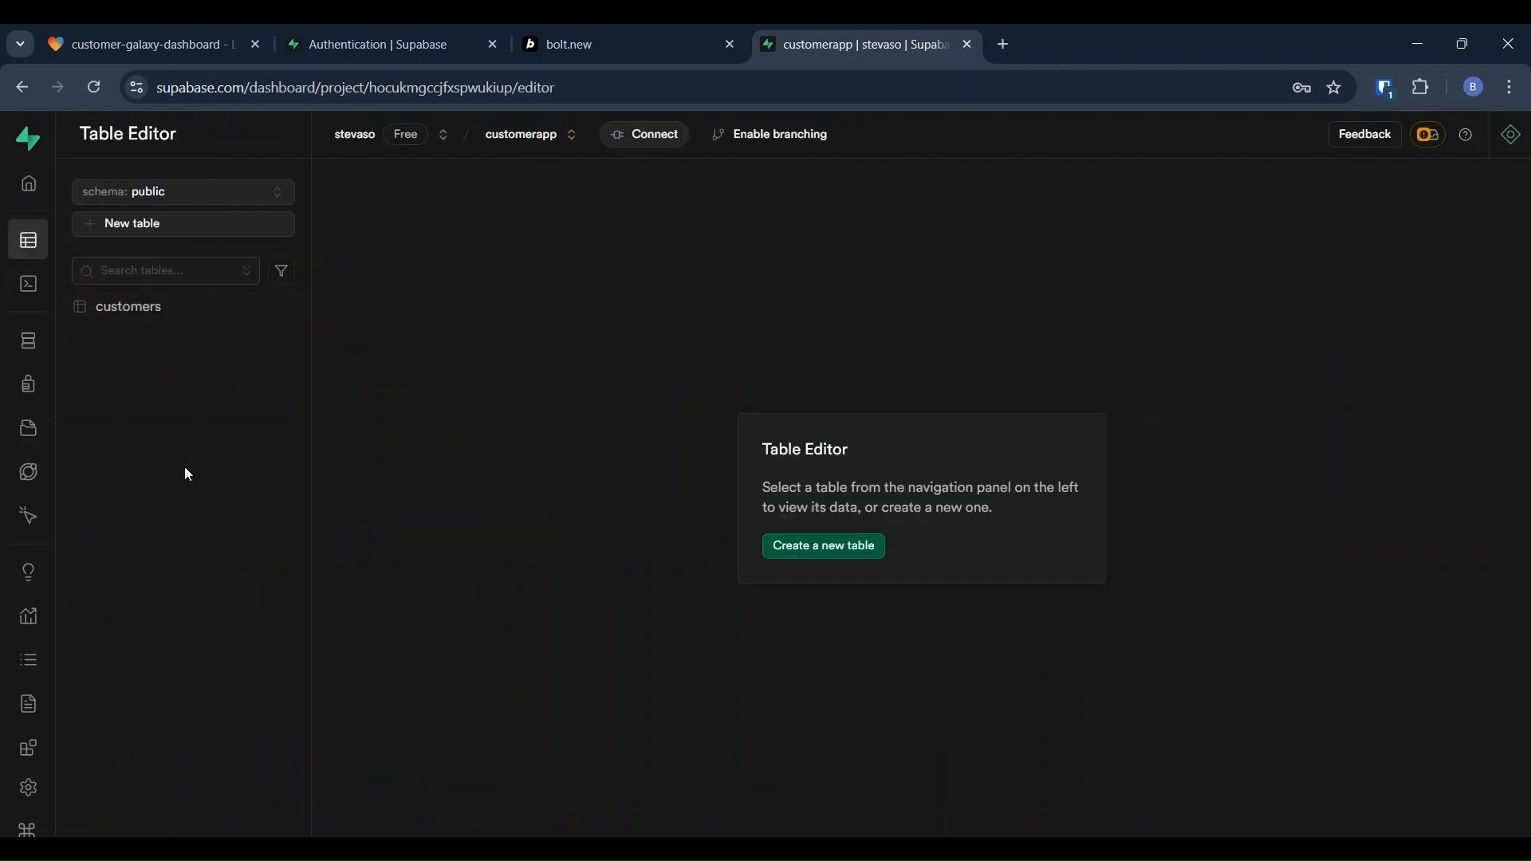
{"action": "left_click", "coordinate": [90, 312]}
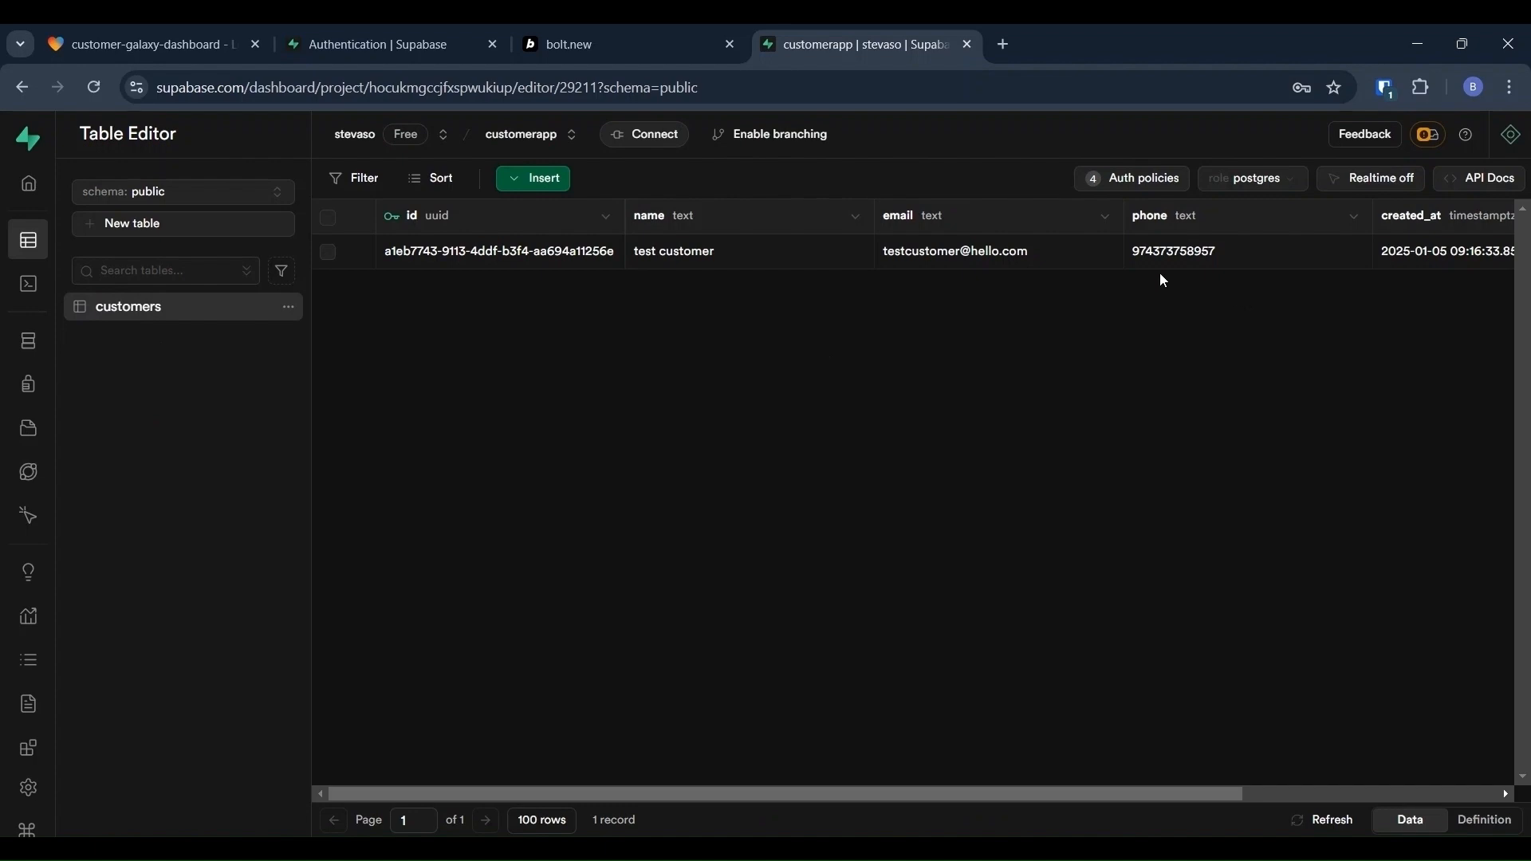
{"action": "scroll", "coordinate": [1160, 277], "scroll_direction": "right", "scroll_amount": 3}
{"action": "scroll", "coordinate": [1160, 277], "scroll_direction": "left", "scroll_amount": 3}
Step: Review the three registered email users under Authentication, then return to the Lovable project
{"action": "mouse_move", "coordinate": [35, 313]}
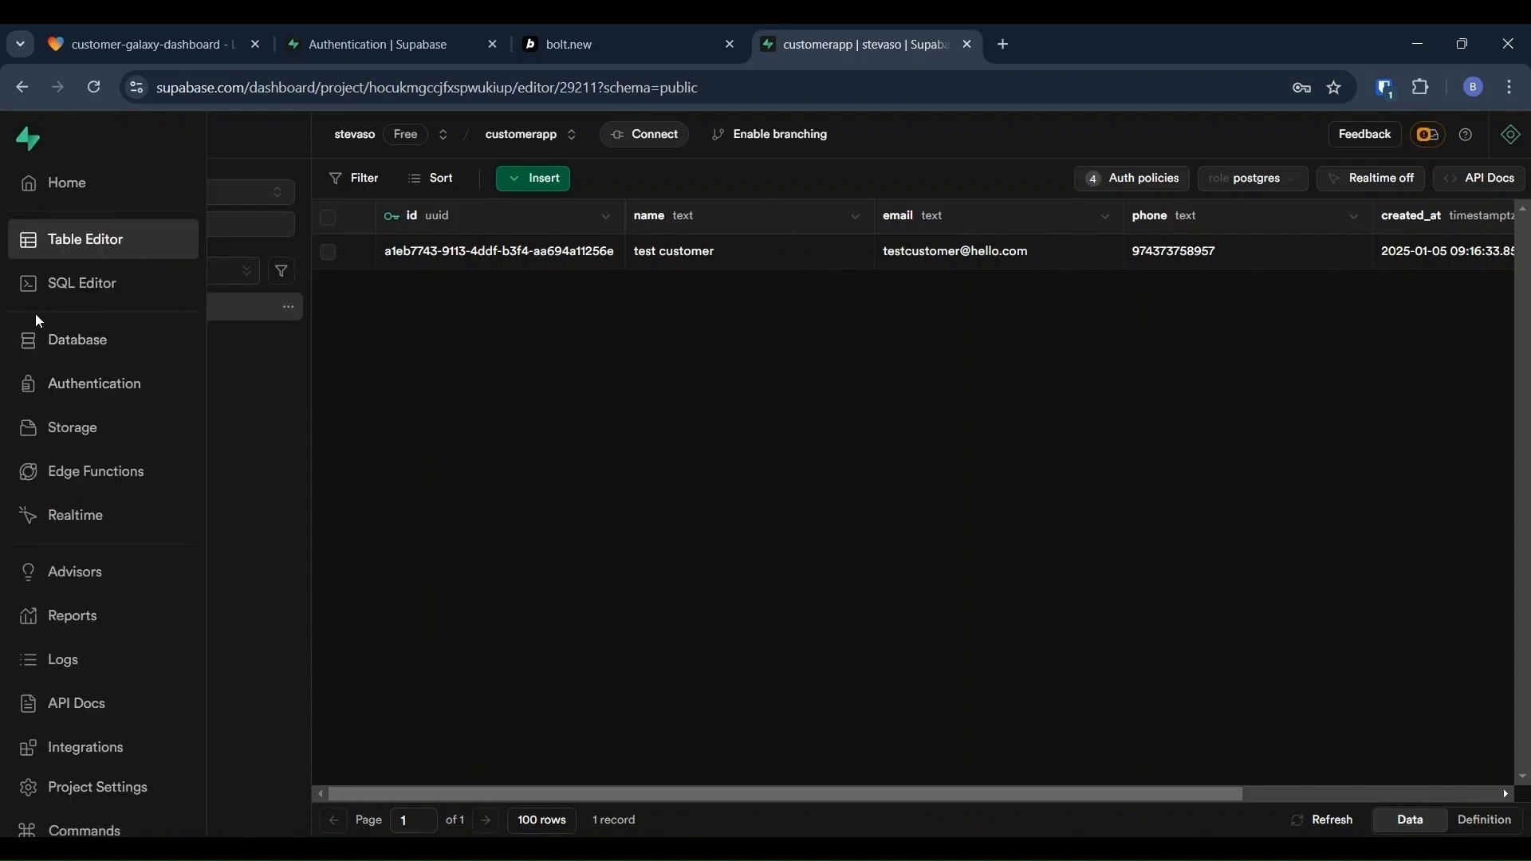
{"action": "left_click", "coordinate": [48, 396]}
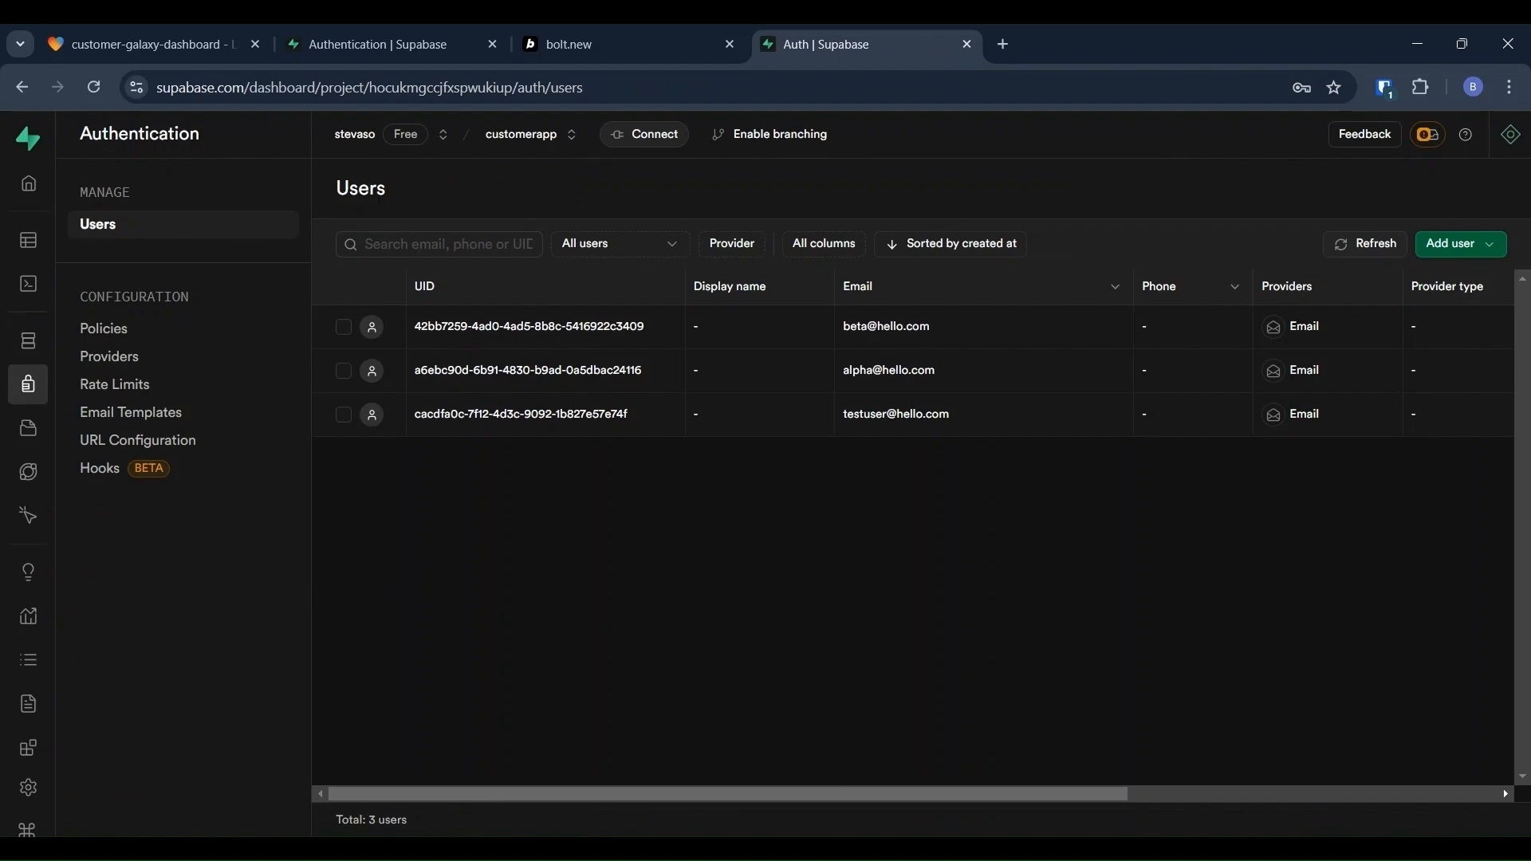
{"action": "key", "text": "ctrl+1"}
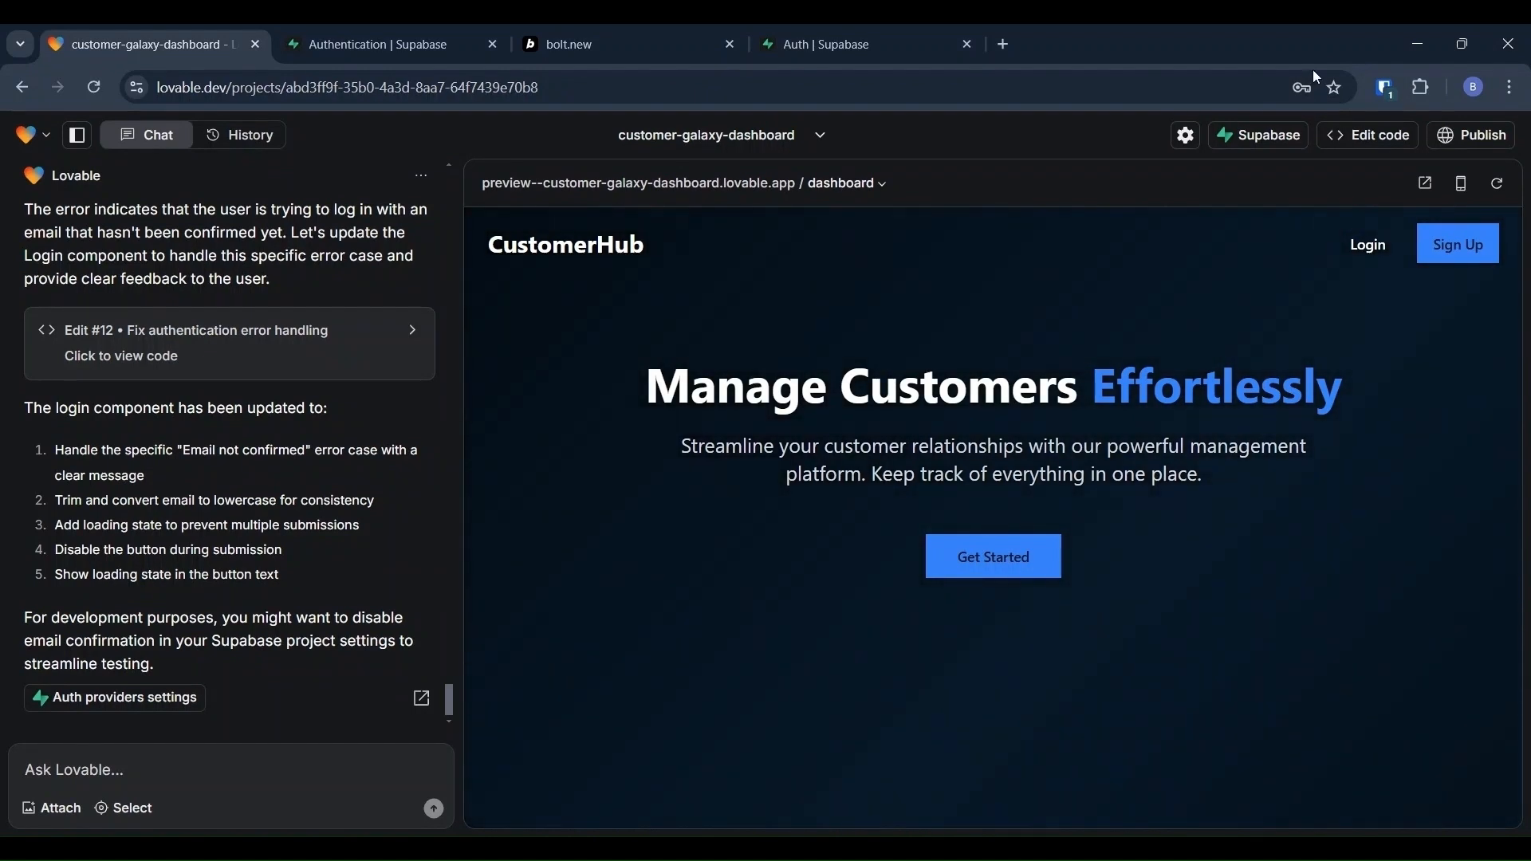
Step: Transfer the project to a new customer-galaxy-dashboard GitHub repository under the personal account and view it
{"action": "left_click", "coordinate": [1346, 137]}
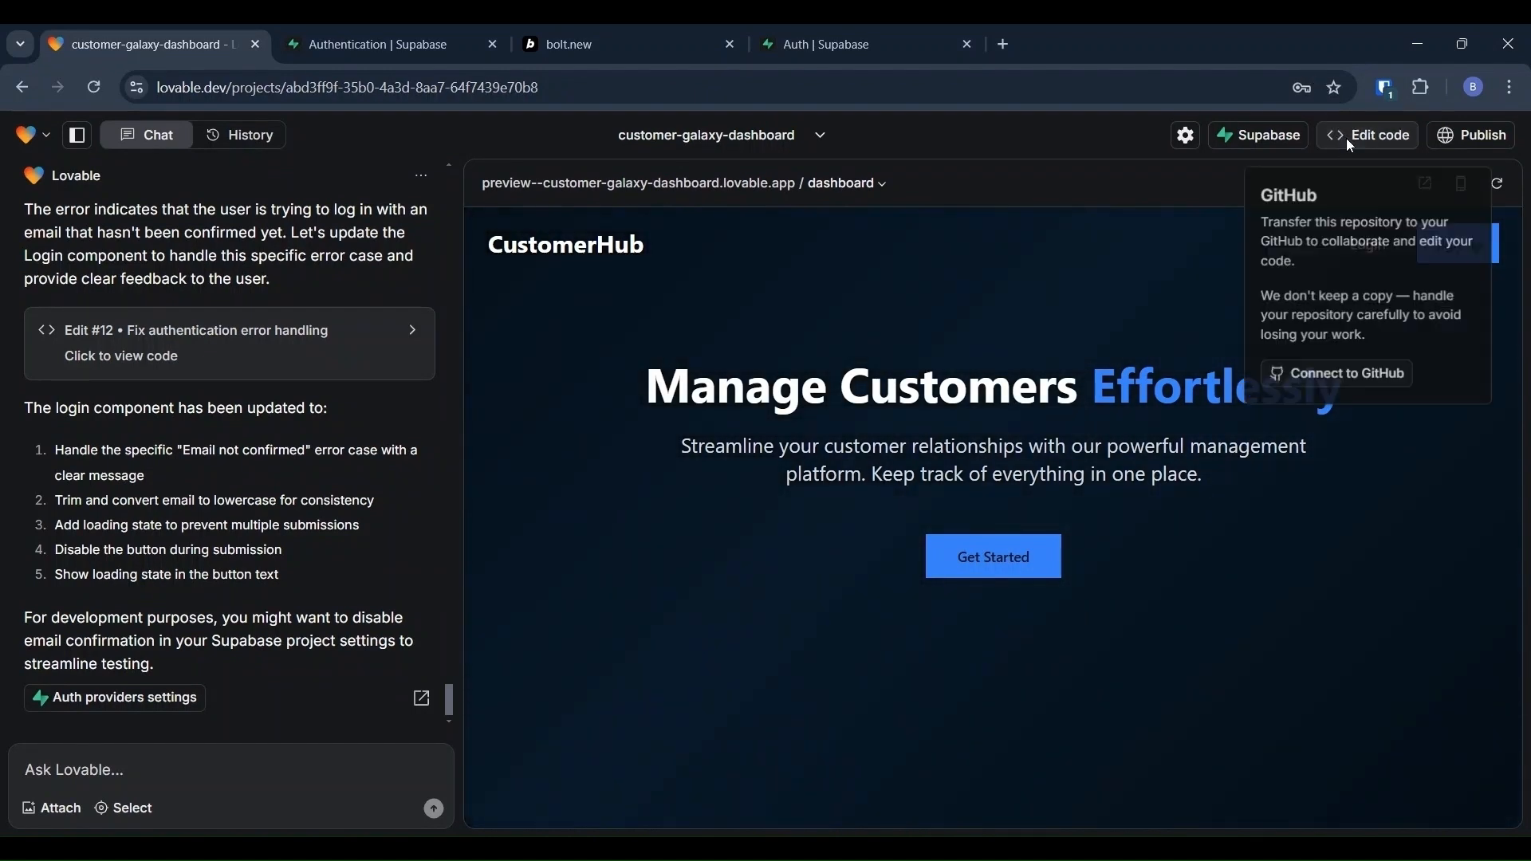
{"action": "left_click", "coordinate": [1321, 376]}
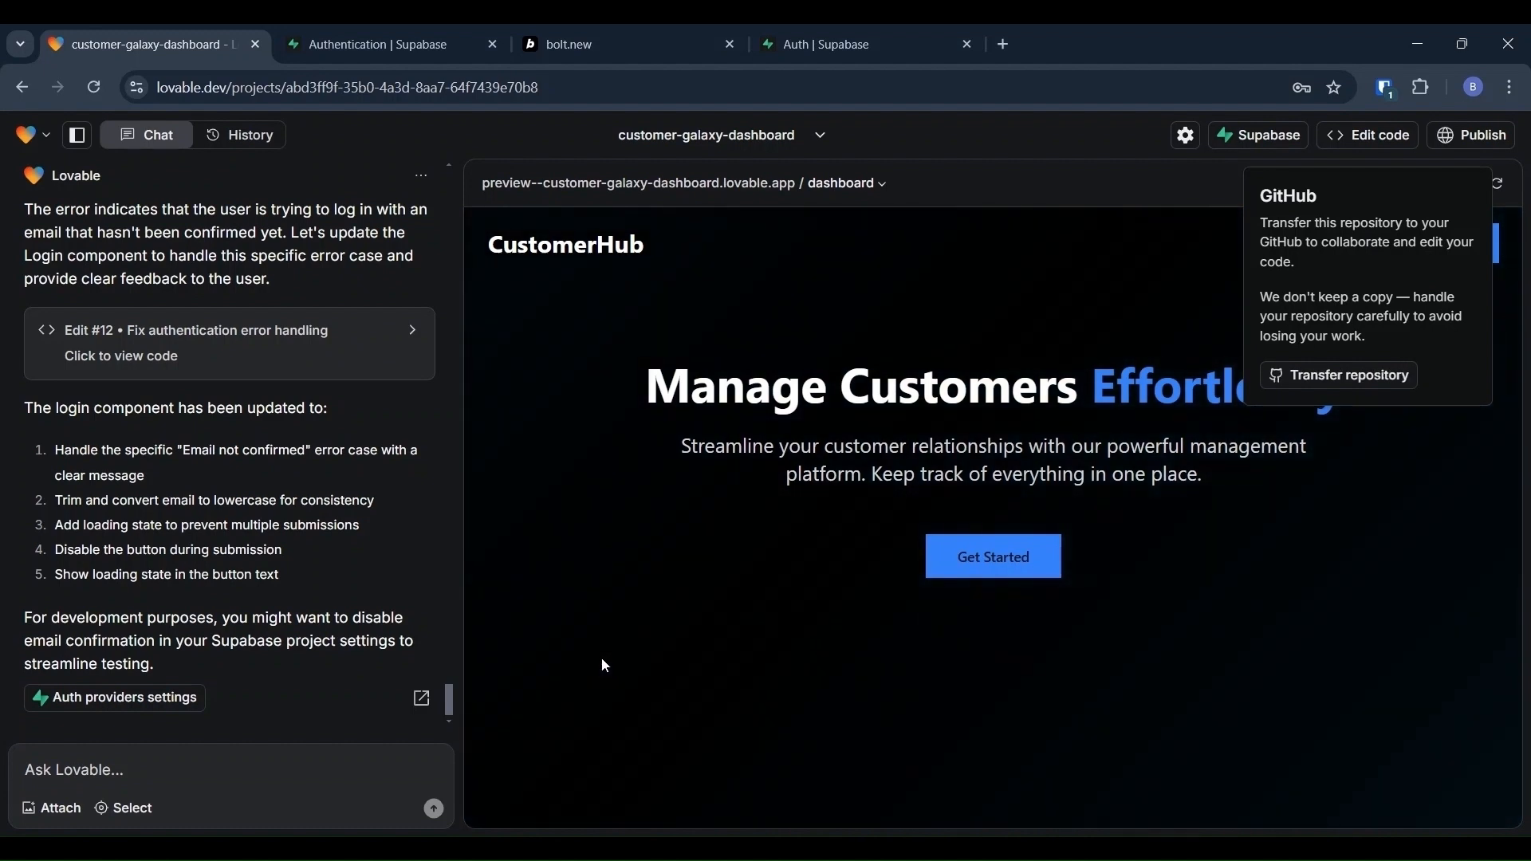
{"action": "left_click", "coordinate": [1353, 384]}
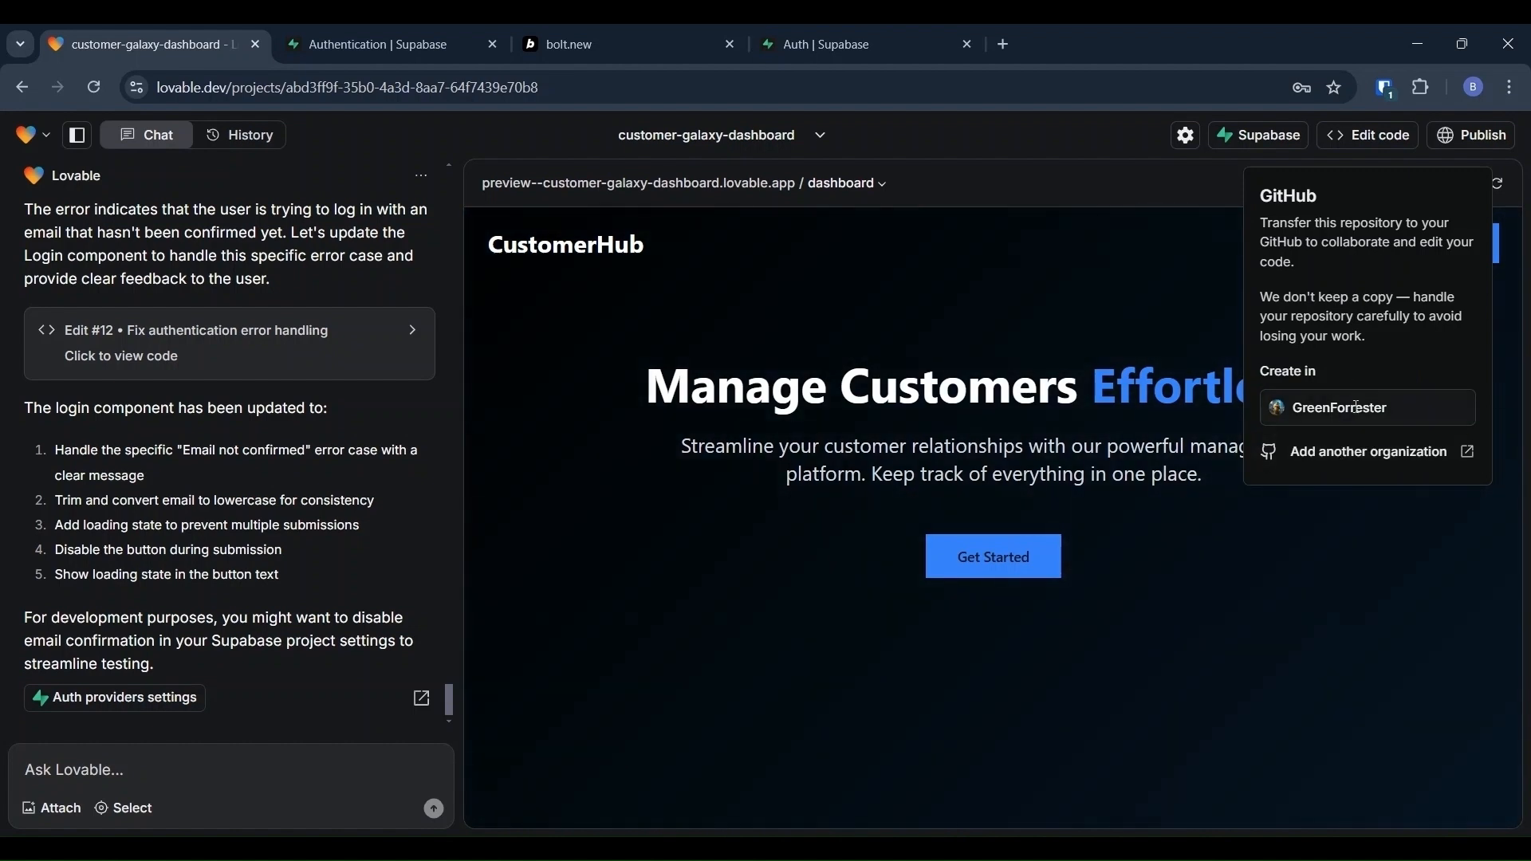
{"action": "left_click", "coordinate": [1356, 407]}
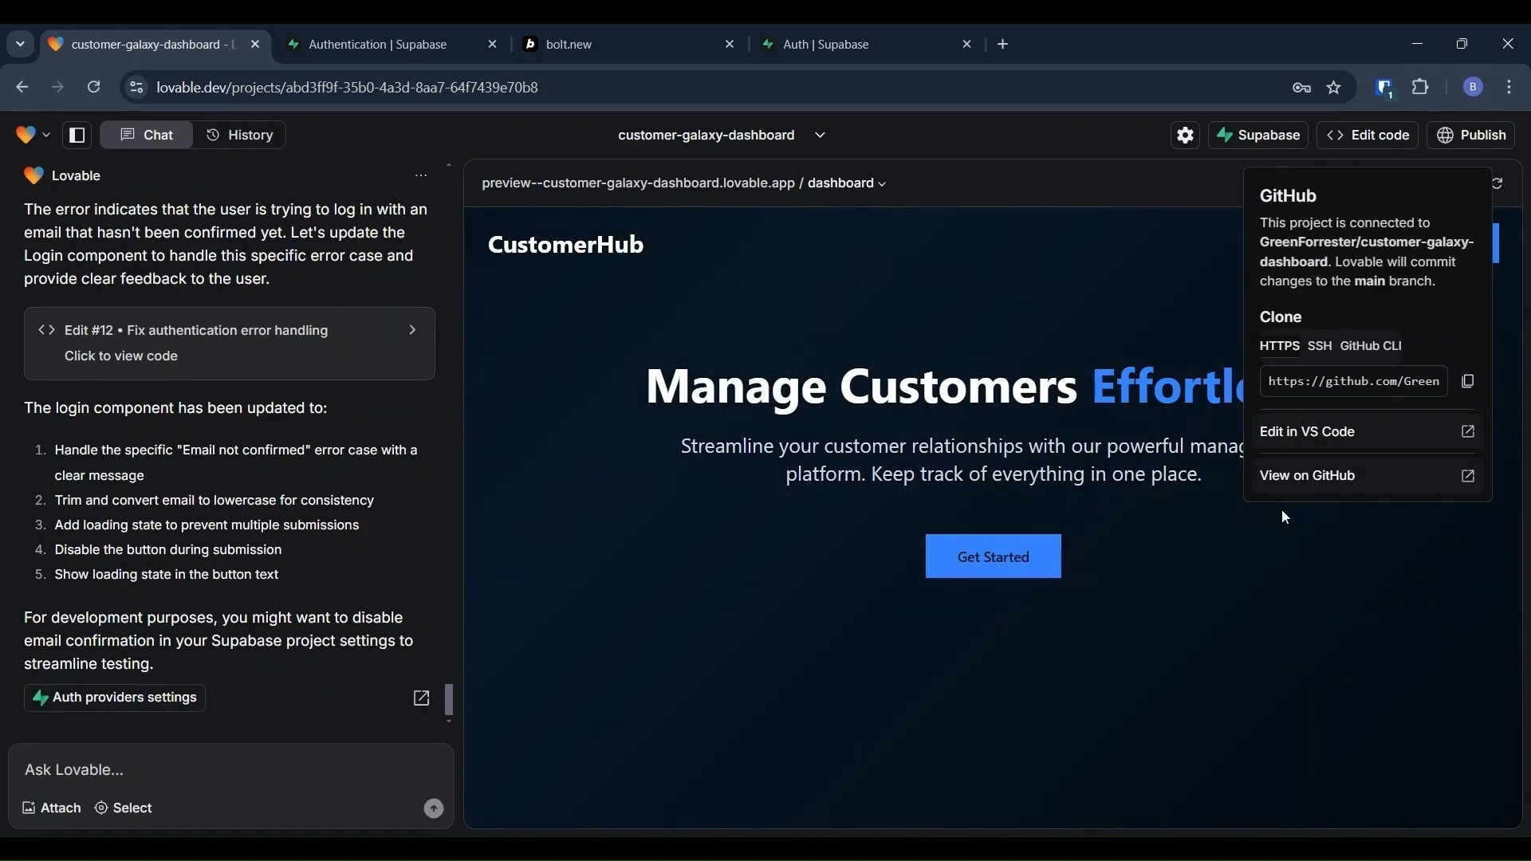
{"action": "left_click", "coordinate": [1311, 484]}
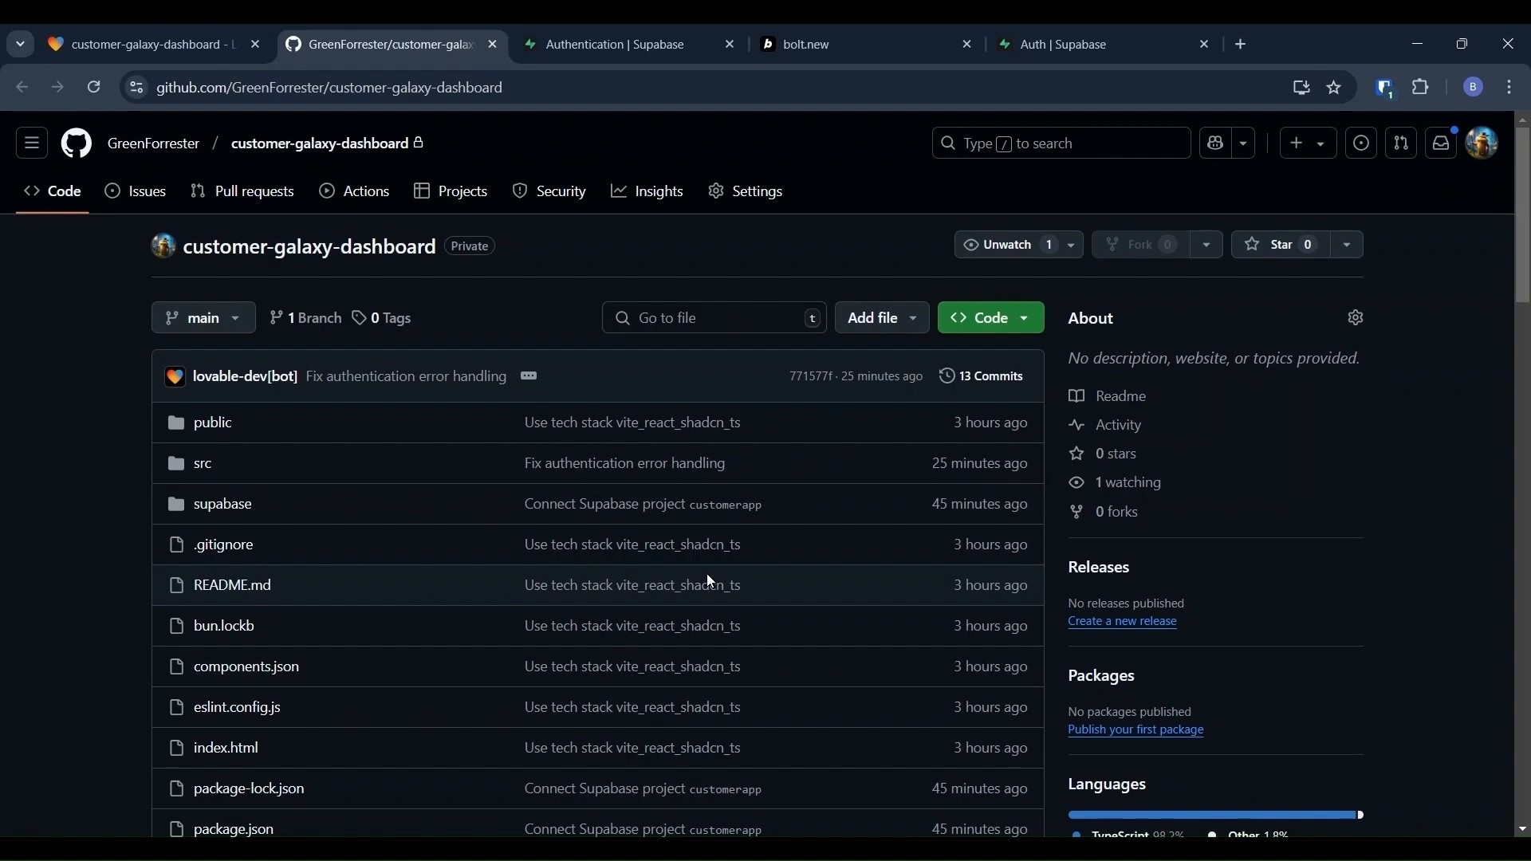
Step: Scroll through the customer-galaxy-dashboard repository page and README, then return to Lovable
{"action": "scroll", "coordinate": [709, 582], "scroll_direction": "down", "scroll_amount": 5}
{"action": "scroll", "coordinate": [709, 583], "scroll_direction": "down", "scroll_amount": 2}
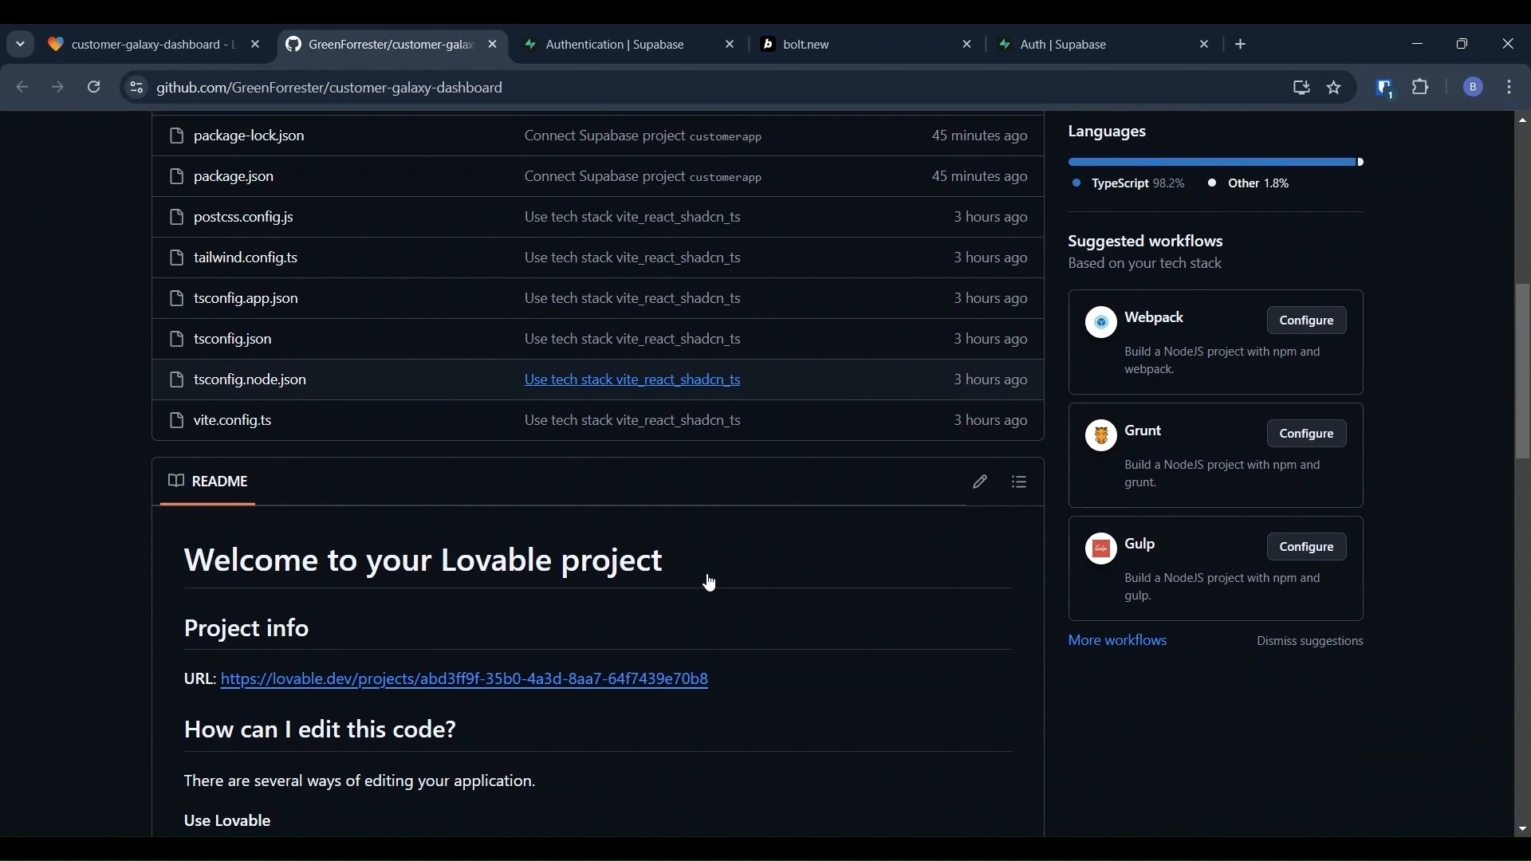
{"action": "scroll", "coordinate": [709, 582], "scroll_direction": "up", "scroll_amount": 1}
{"action": "scroll", "coordinate": [709, 583], "scroll_direction": "up", "scroll_amount": 7}
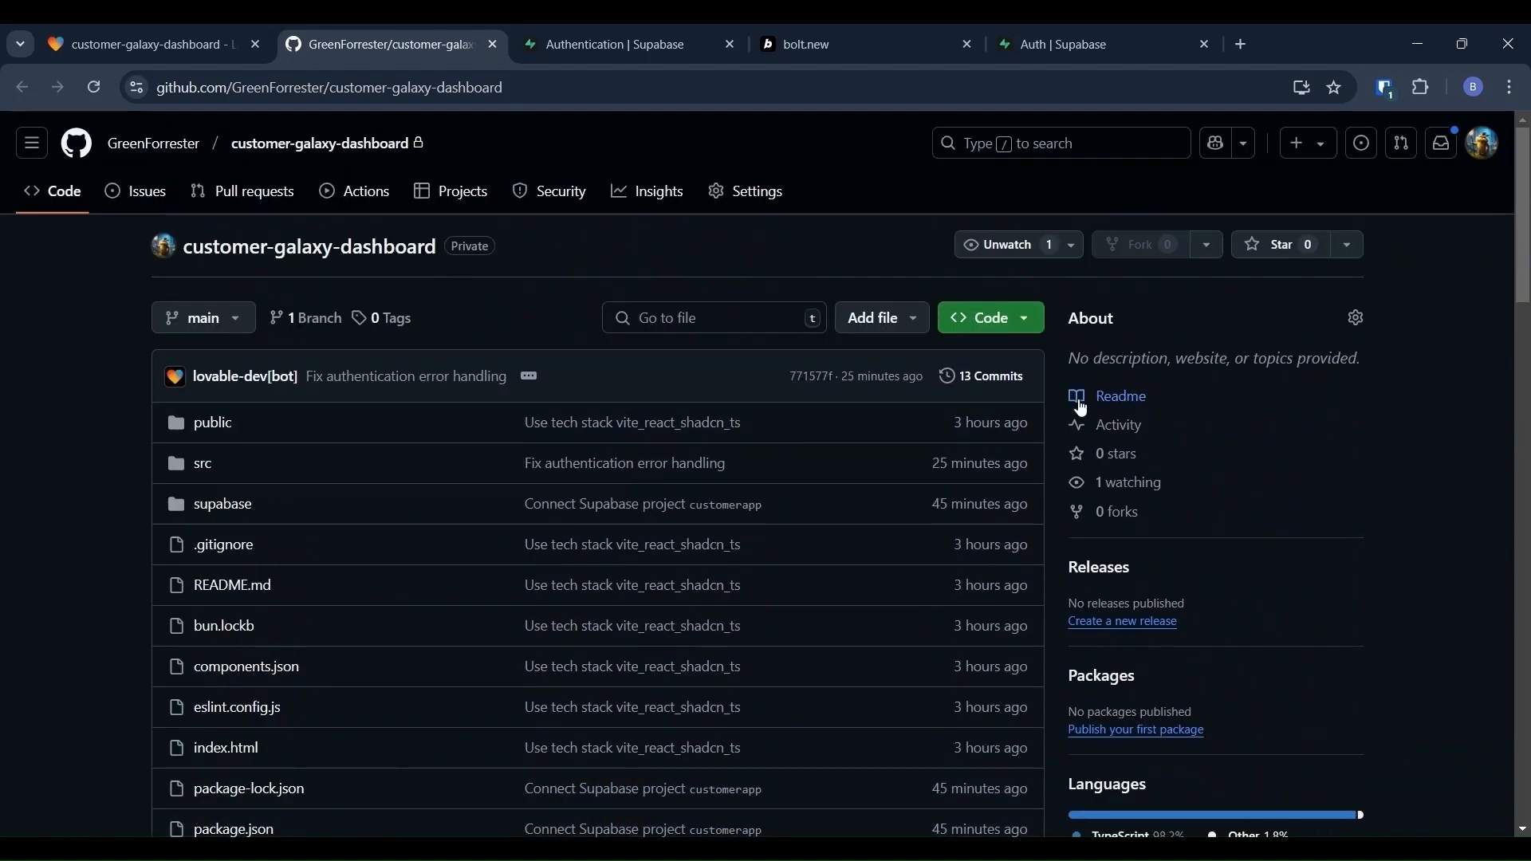
{"action": "scroll", "coordinate": [586, 640], "scroll_direction": "down", "scroll_amount": 5}
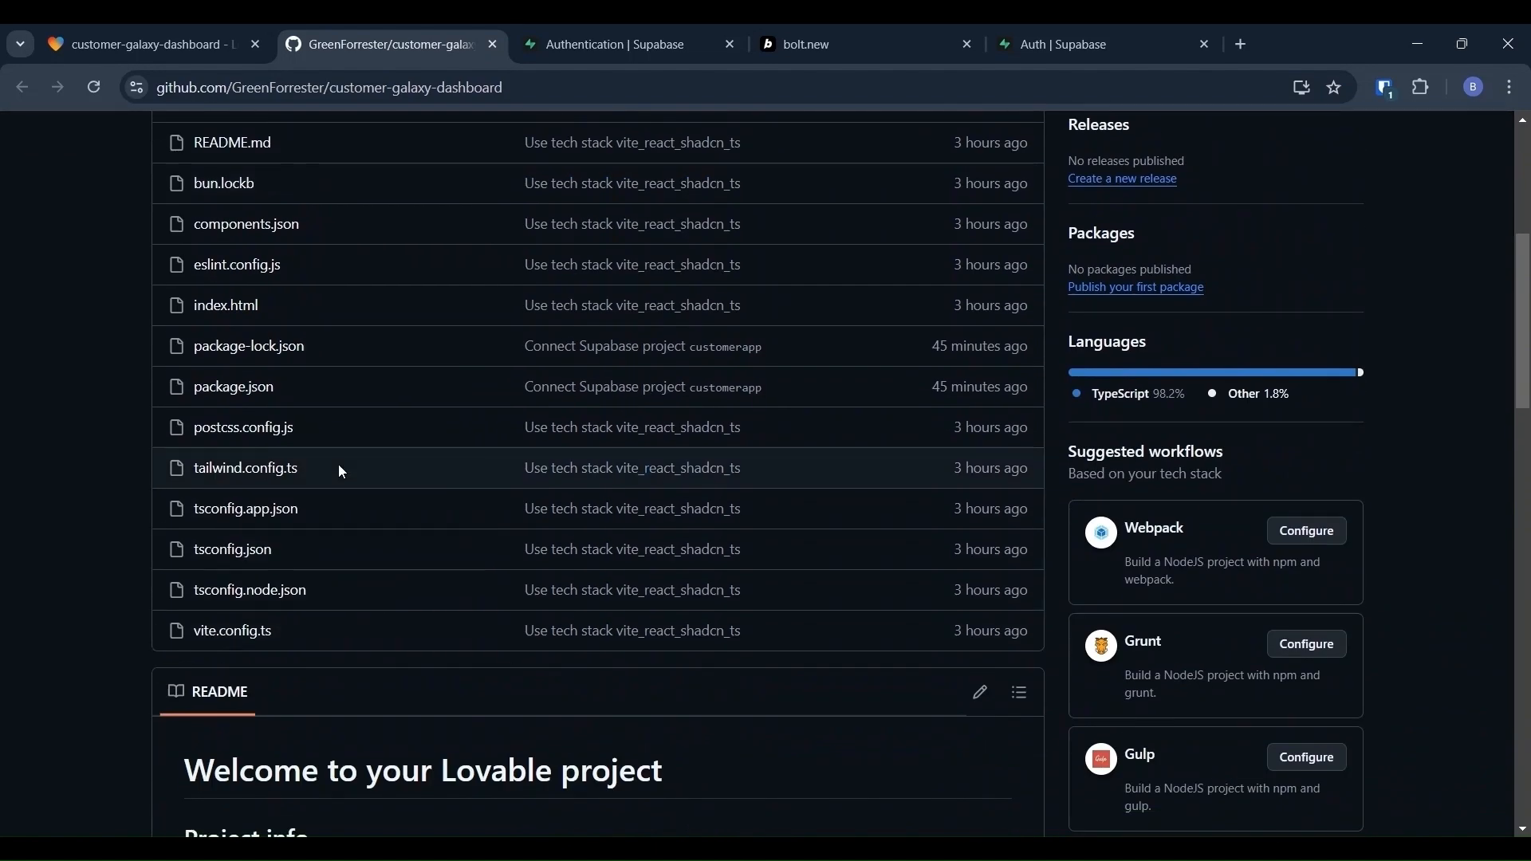
{"action": "scroll", "coordinate": [341, 472], "scroll_direction": "up", "scroll_amount": 5}
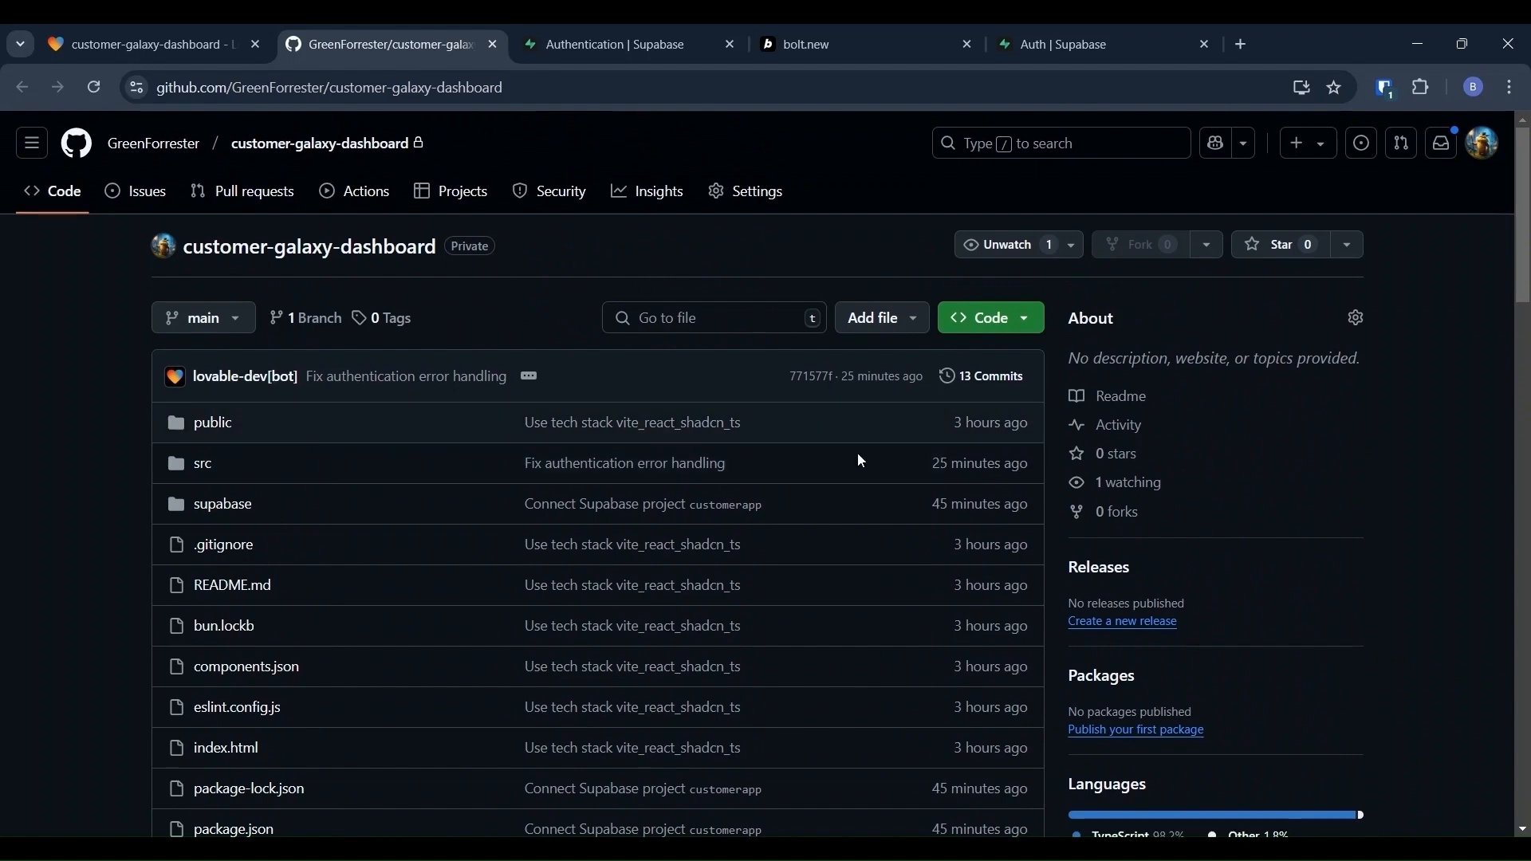
{"action": "key", "text": "ctrl+Page_Up"}
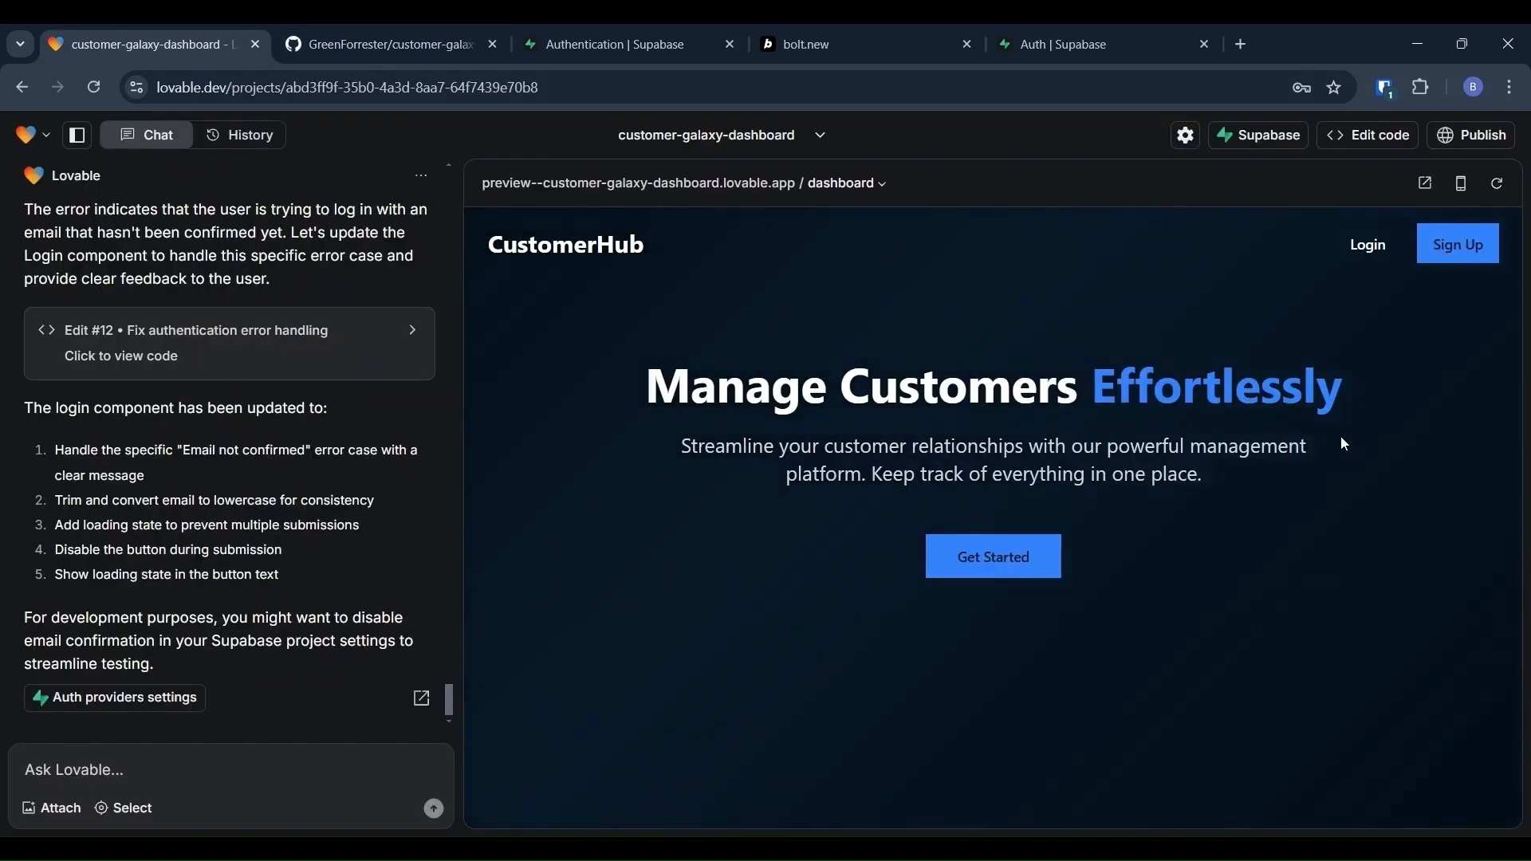
Step: Deploy the app publicly to customer-galaxy-dashboard.lovable.app and open the live site
{"action": "left_click", "coordinate": [1482, 138]}
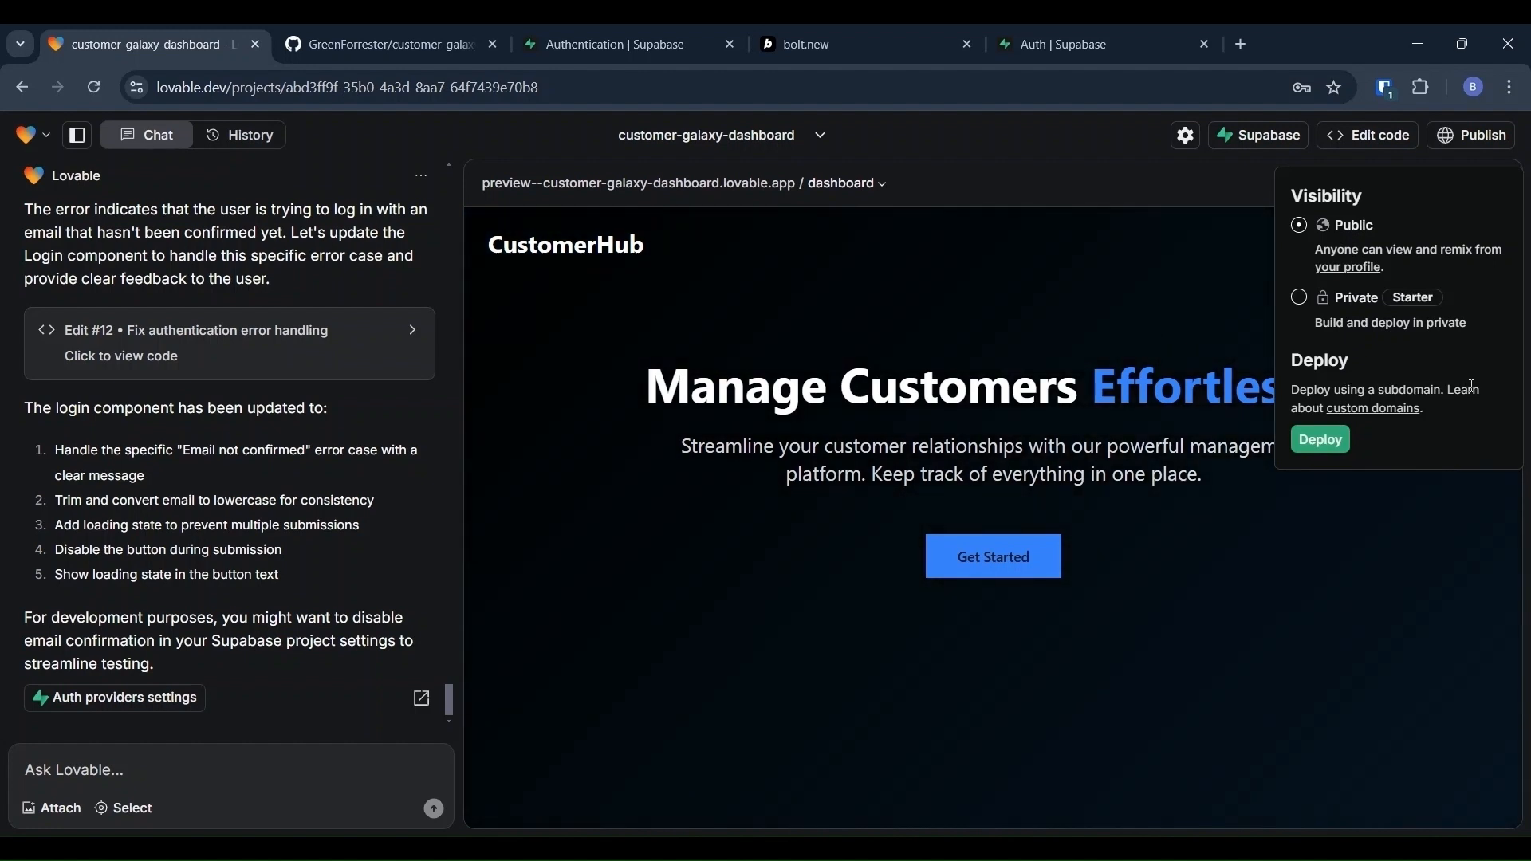
{"action": "left_click", "coordinate": [1317, 458]}
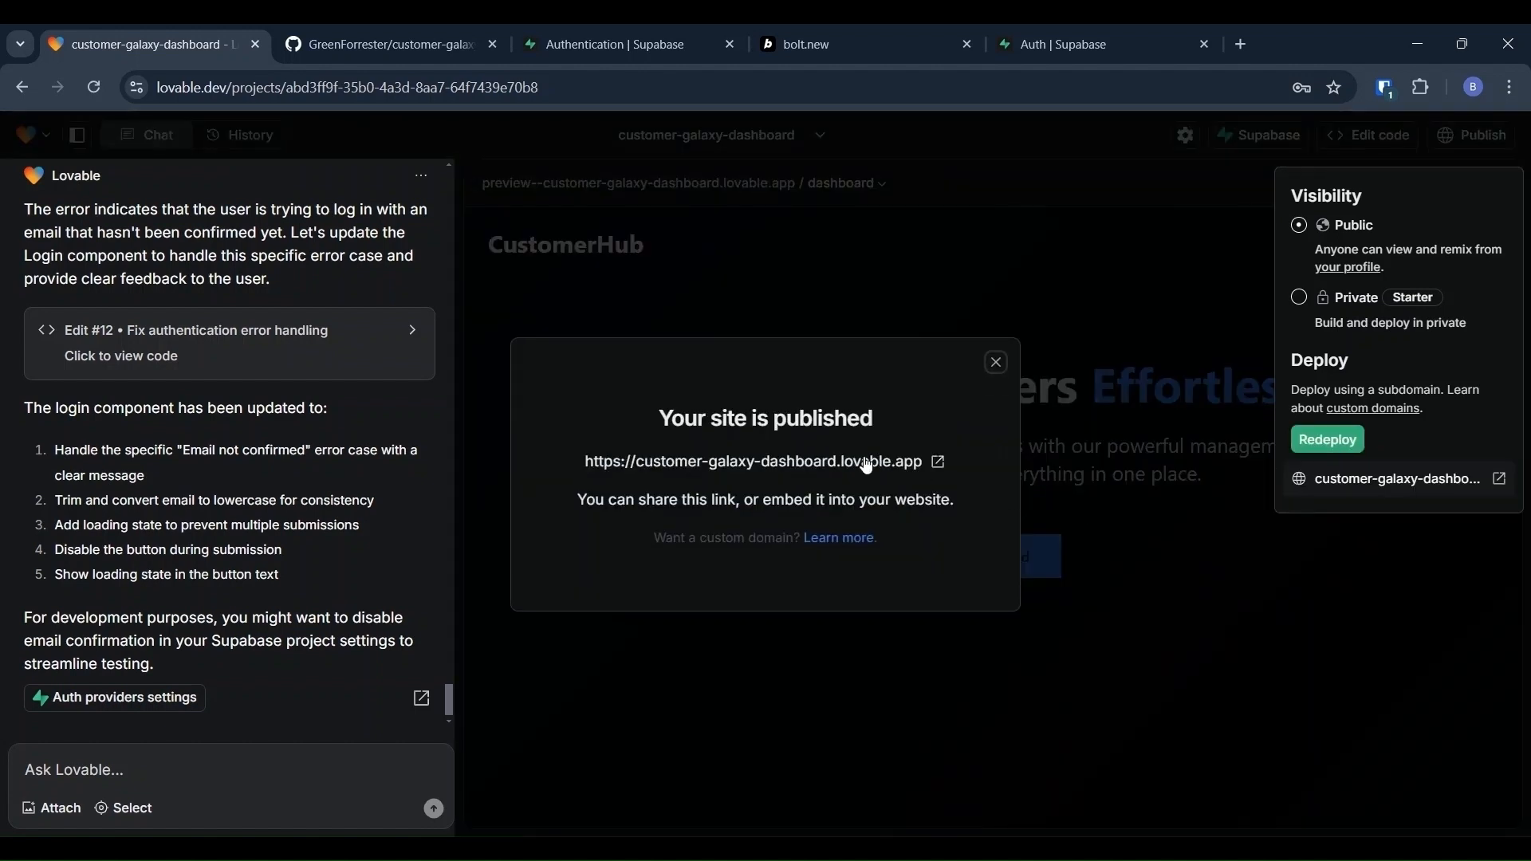
{"action": "left_click", "coordinate": [938, 462]}
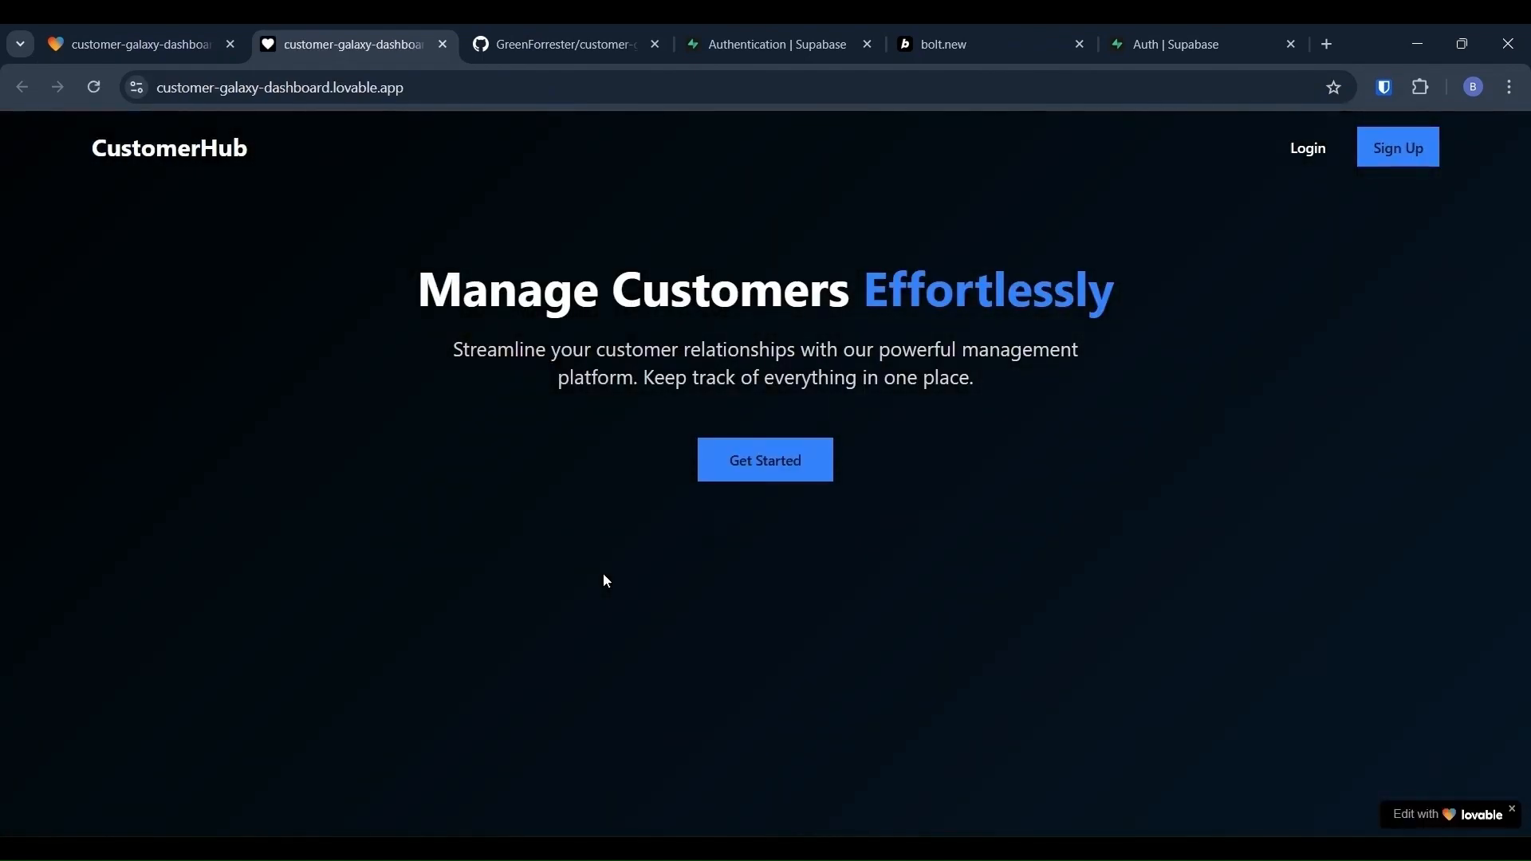
Step: Dismiss the Edit with lovable badge and open the live site's Welcome Back login page
{"action": "double_click", "coordinate": [1511, 810]}
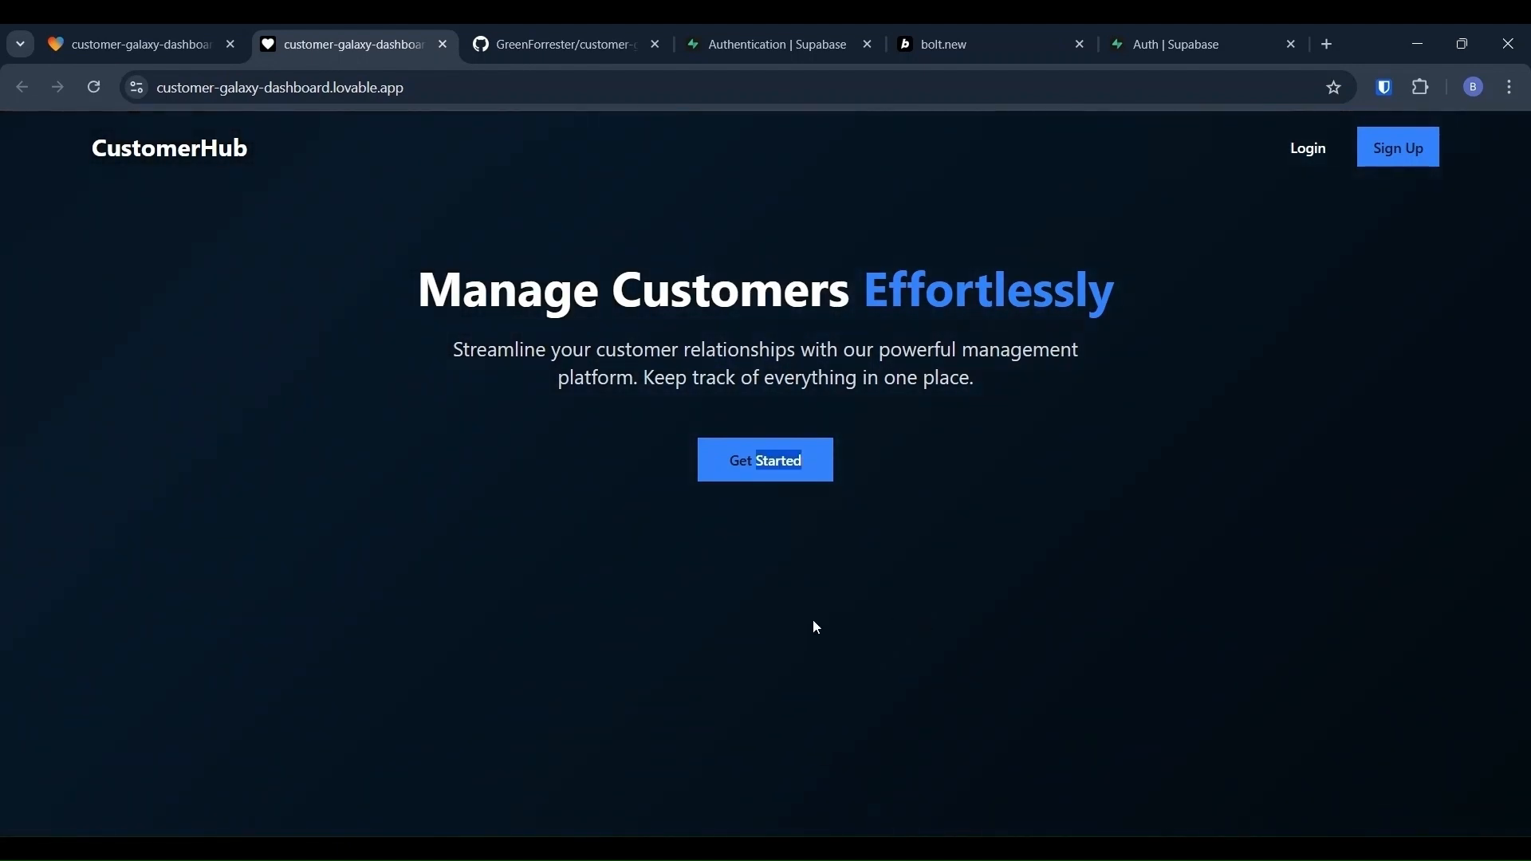
{"action": "left_click", "coordinate": [781, 618]}
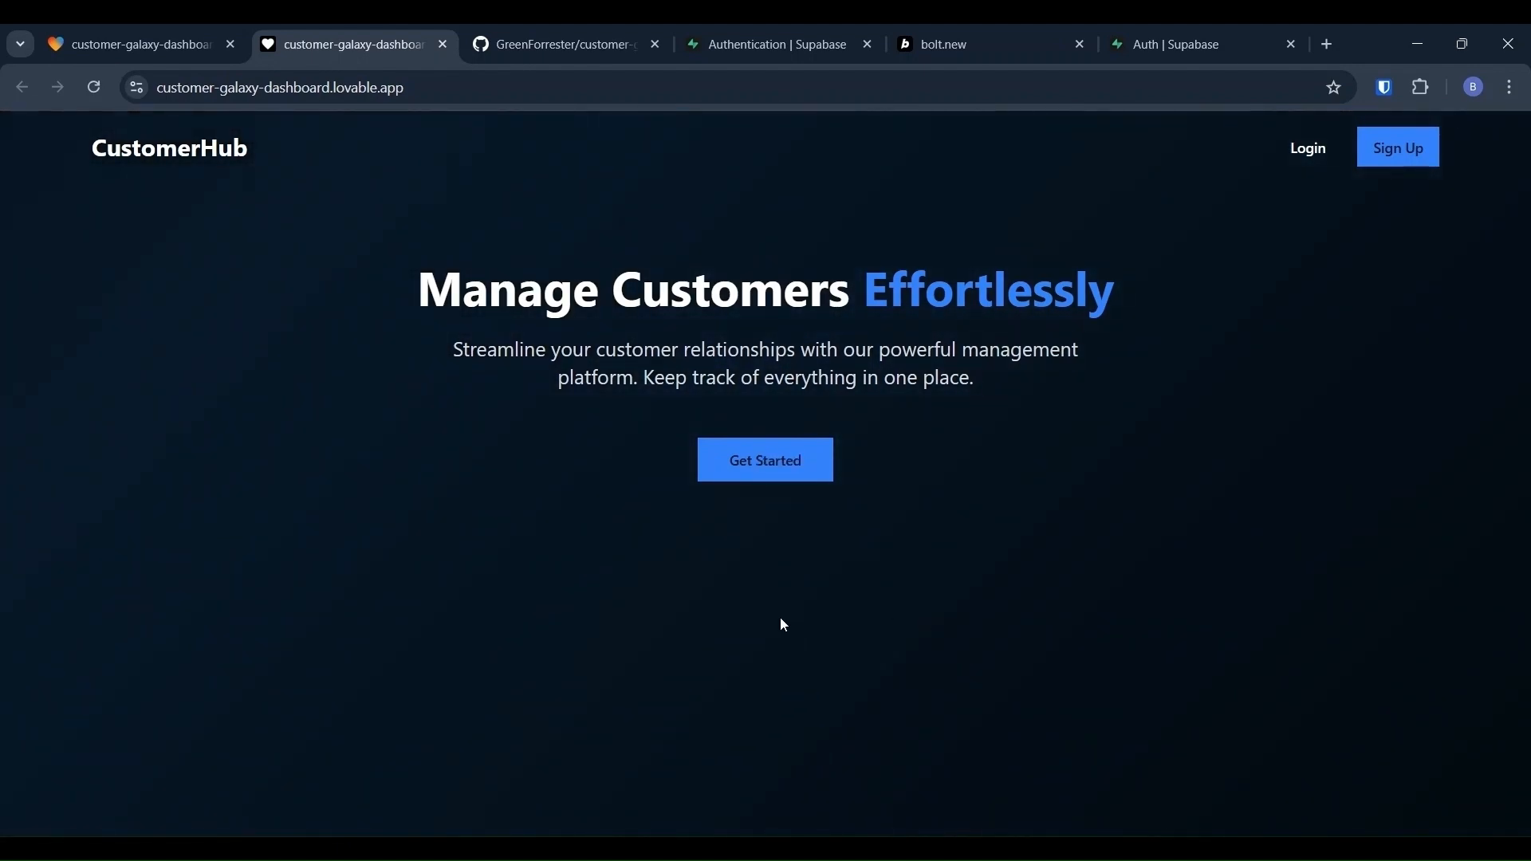
{"action": "left_click", "coordinate": [1304, 152]}
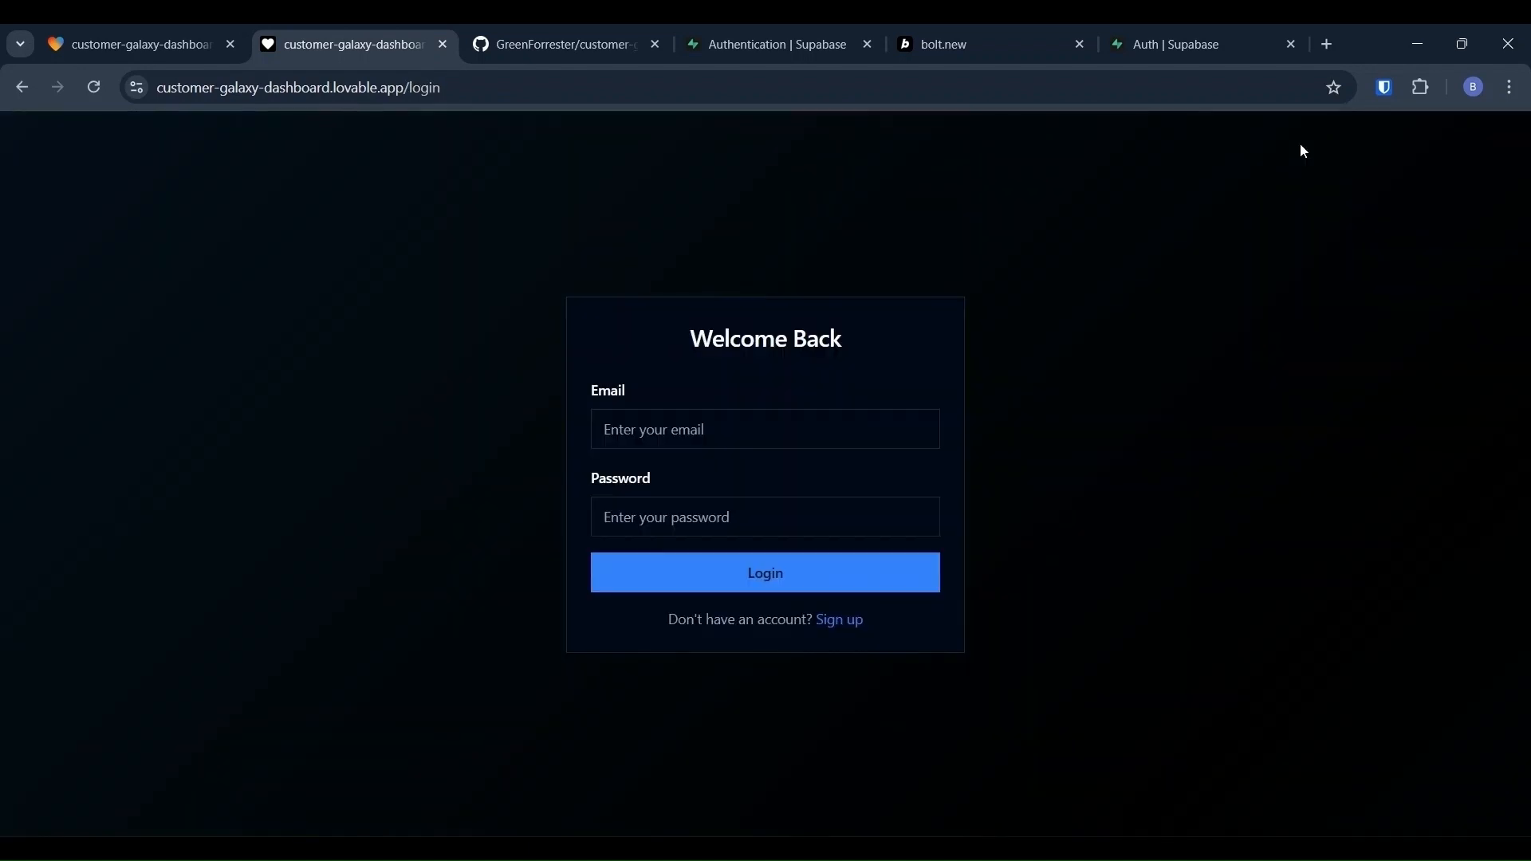
{"action": "left_click", "coordinate": [472, 81]}
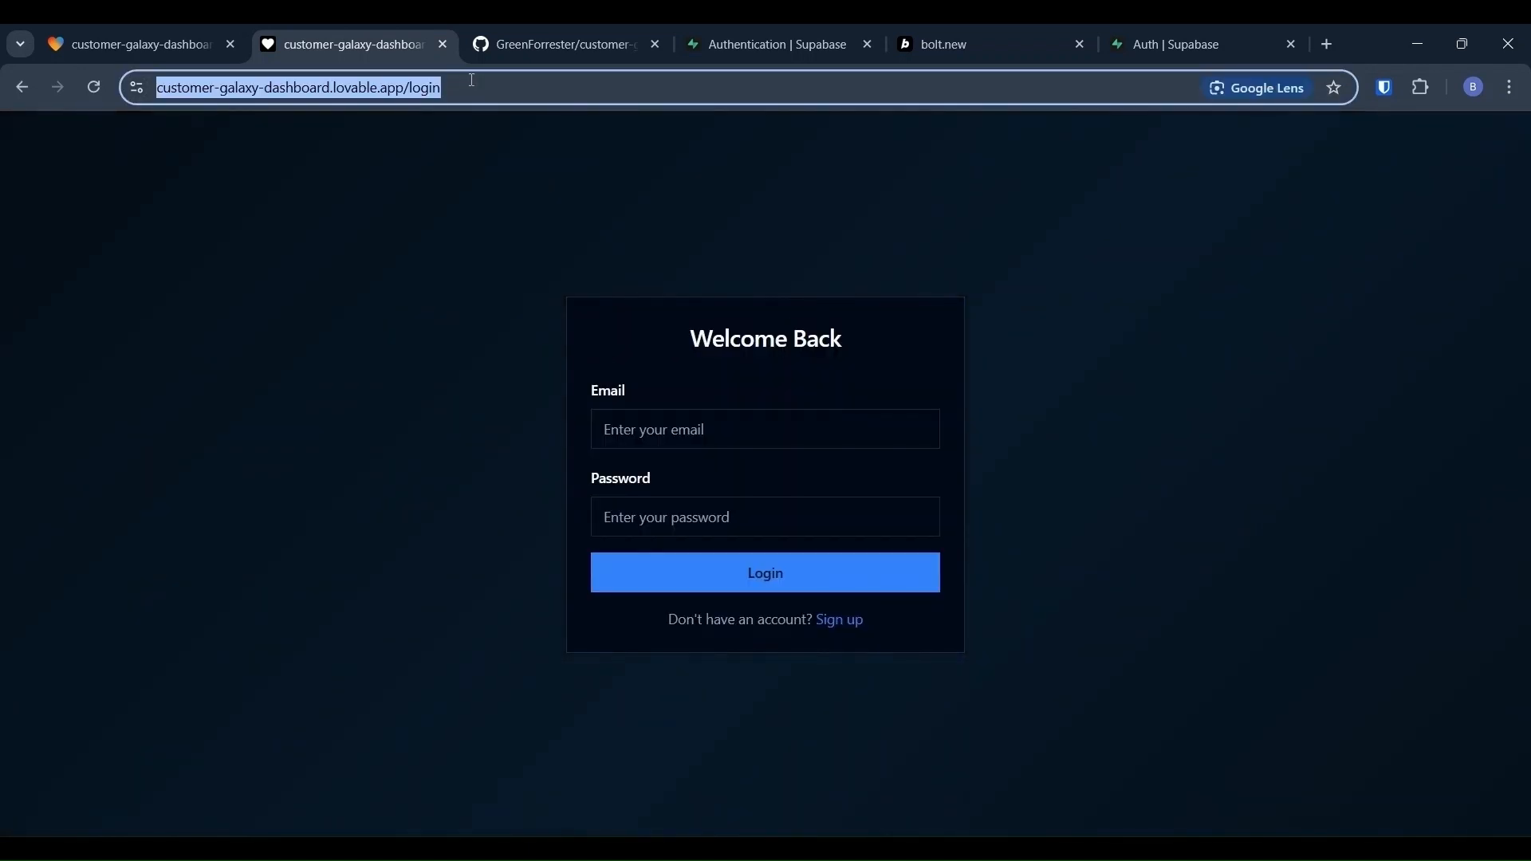